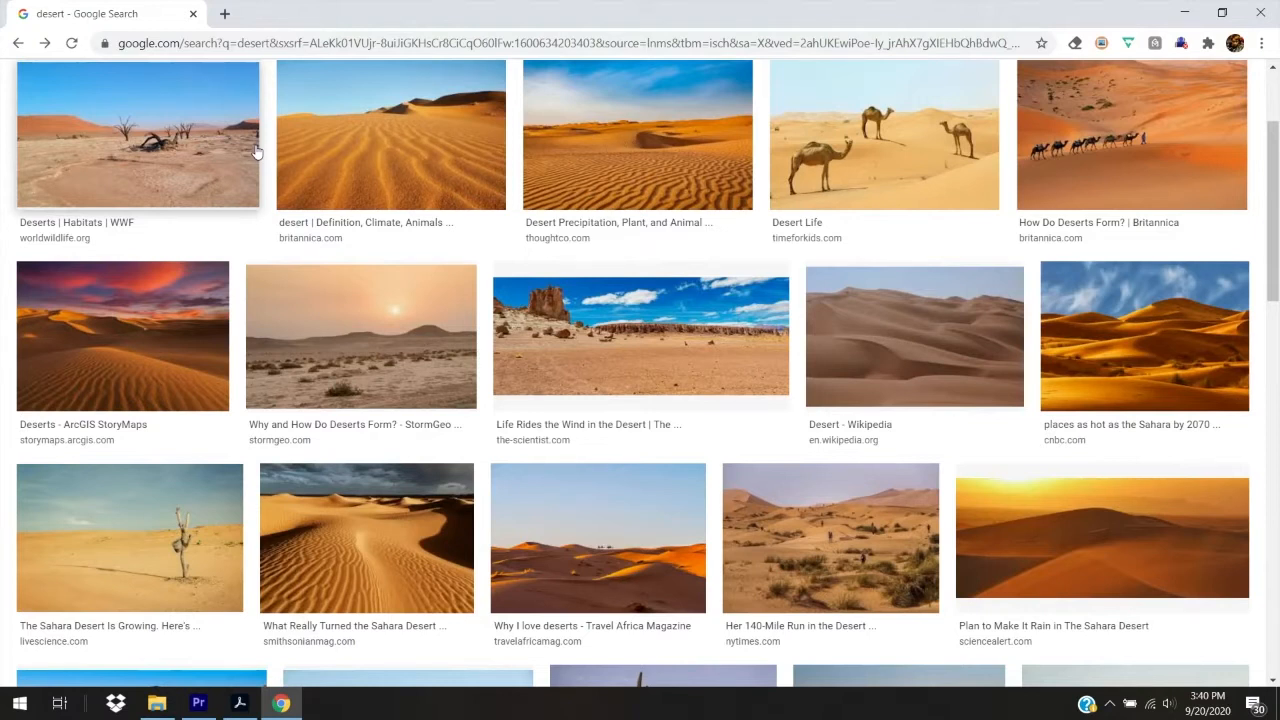
Open the preview of the "Desert Life" camel photo from timeforkids.com in the image results
left_click(912, 130)
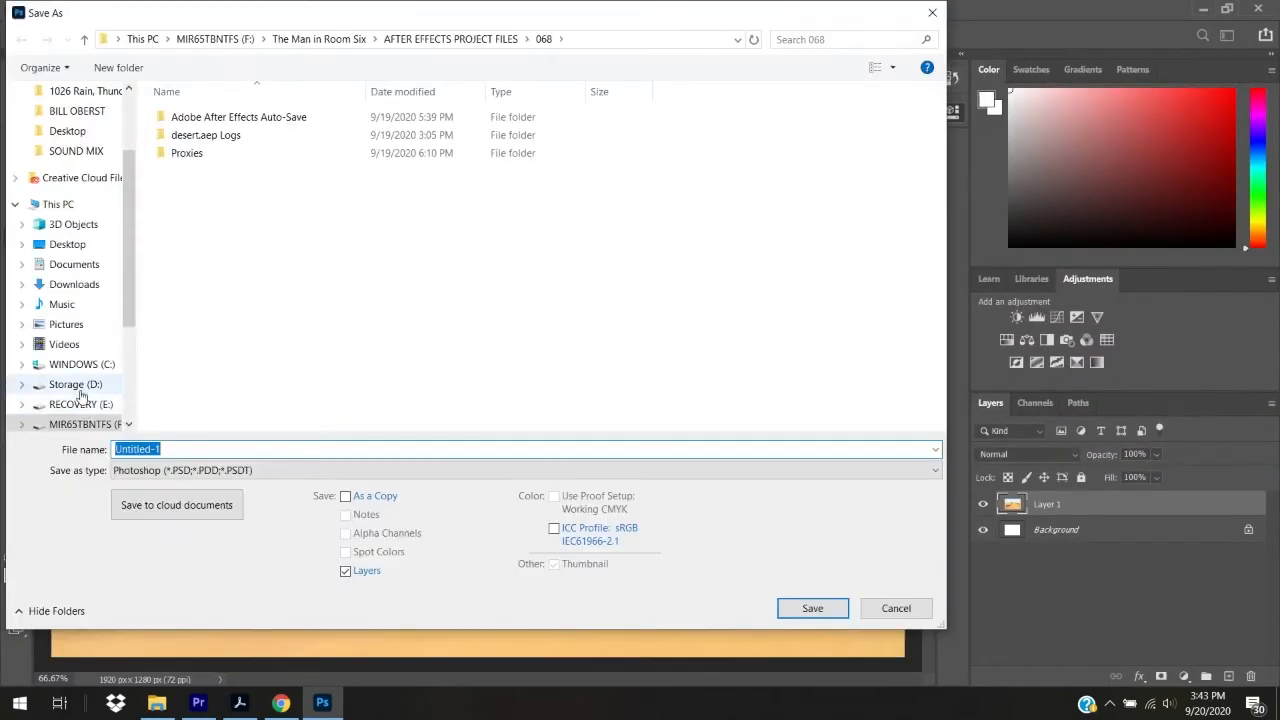
Save the document as the Photoshop file "5 part composite" in FALL 2020 LECTURES > G&E 1 on the D: drive
left_click(80, 390)
double_click(222, 136)
double_click(246, 171)
left_click(250, 449)
type("5 part composite")
left_click(161, 449)
key("BackSpace")
key("BackSpace")
key("BackSpace")
key("BackSpace")
key("BackSpace")
key("BackSpace")
key("BackSpace")
key("BackSpace")
key("BackSpace")
key("BackSpace")
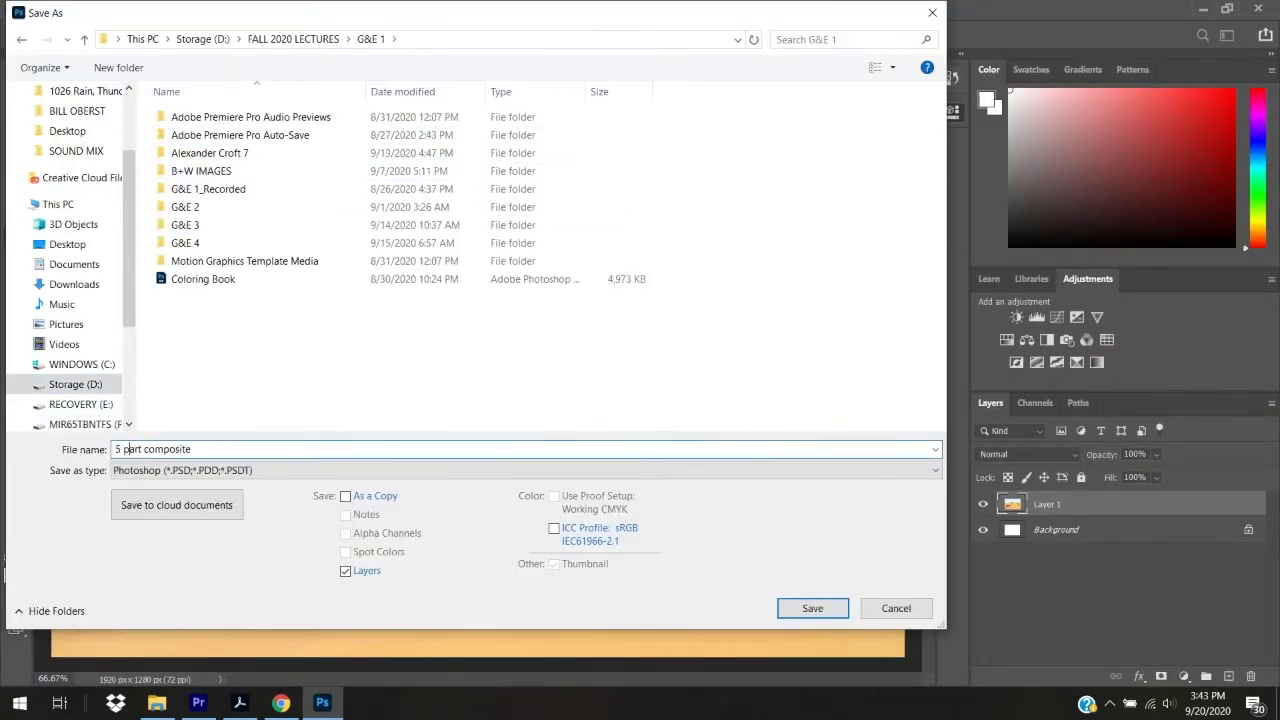
left_click(813, 608)
left_click(823, 190)
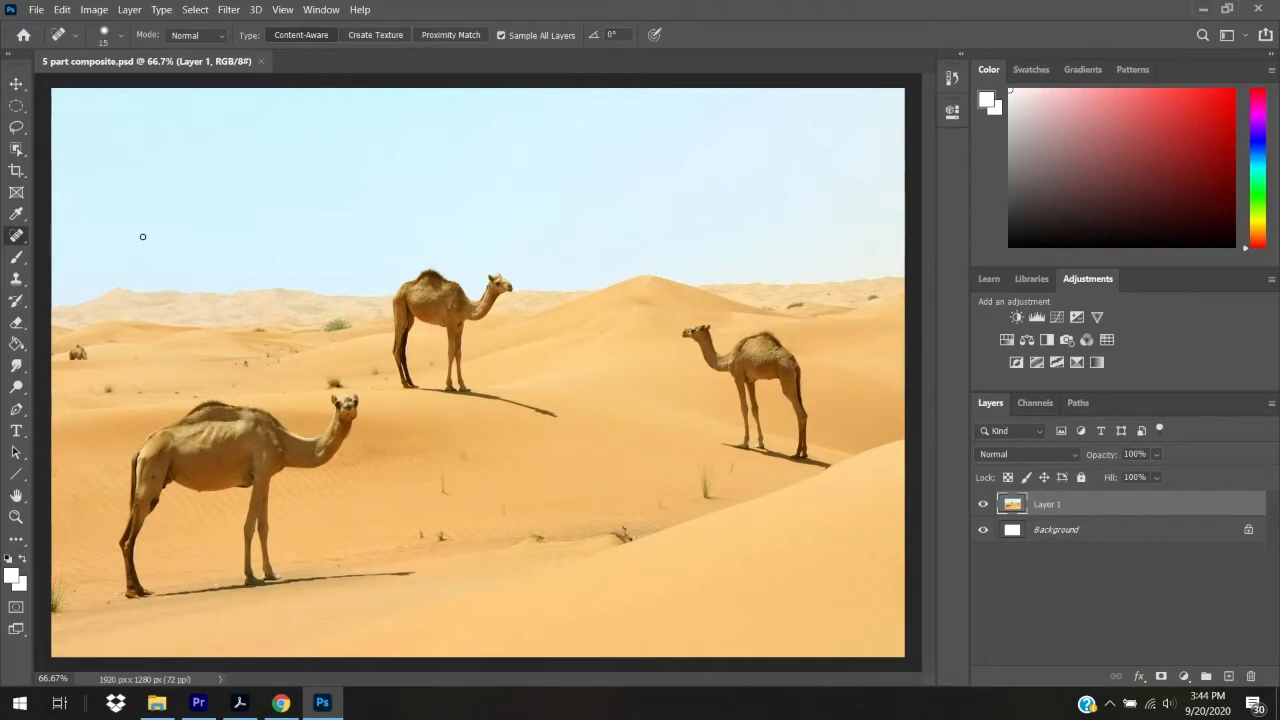
Switch to Chrome, replace the desert image search with "selfie", and bring up Freepik's "Boy taking a selfie" photo
left_click(297, 708)
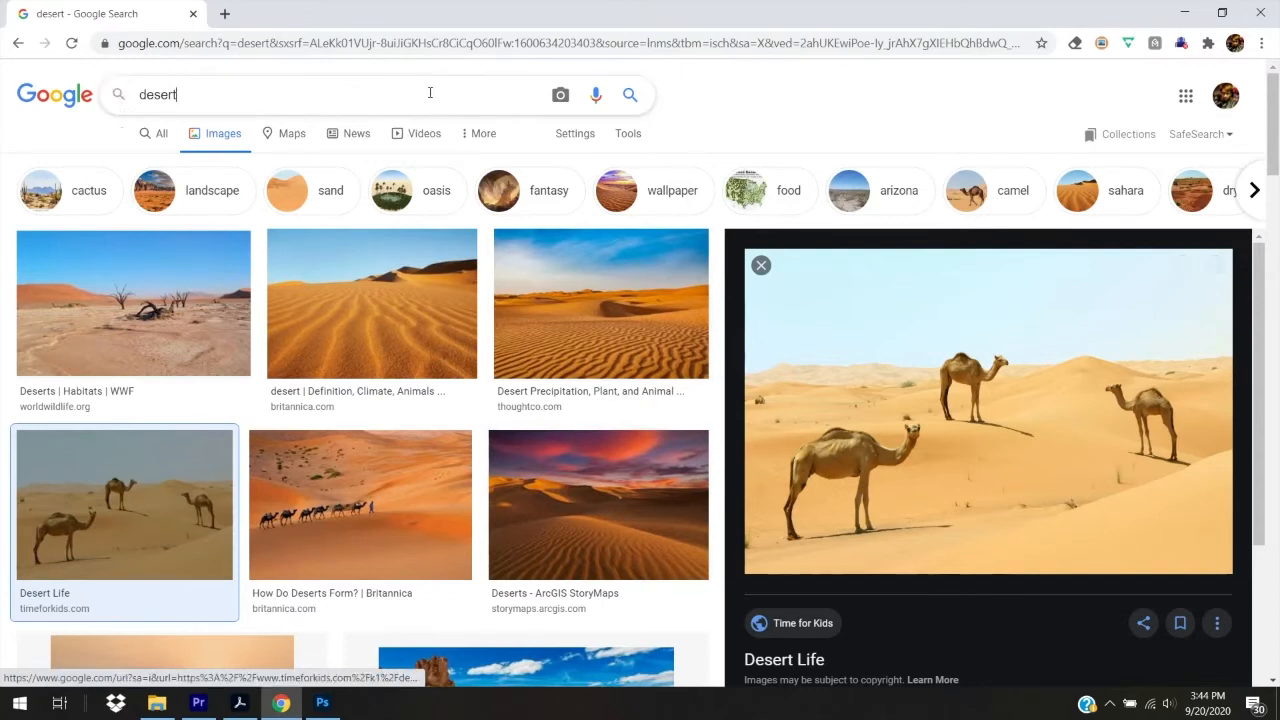
key("BackSpace")
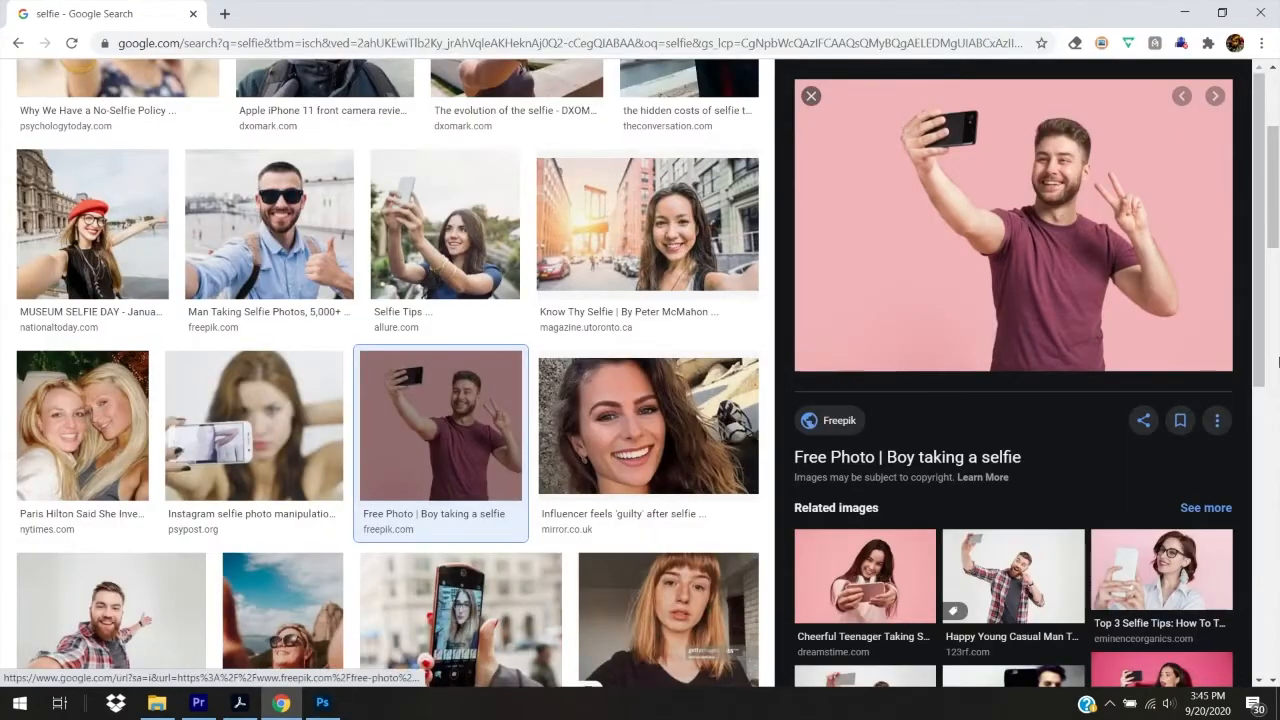
scroll(1276, 284, "down", 3)
left_click_drag(1278, 283, 1277, 288)
mouse_move(1260, 237)
left_mouse_down()
mouse_move(1267, 408)
mouse_move(1260, 225)
left_mouse_up()
left_click_drag(1273, 203, 1273, 88)
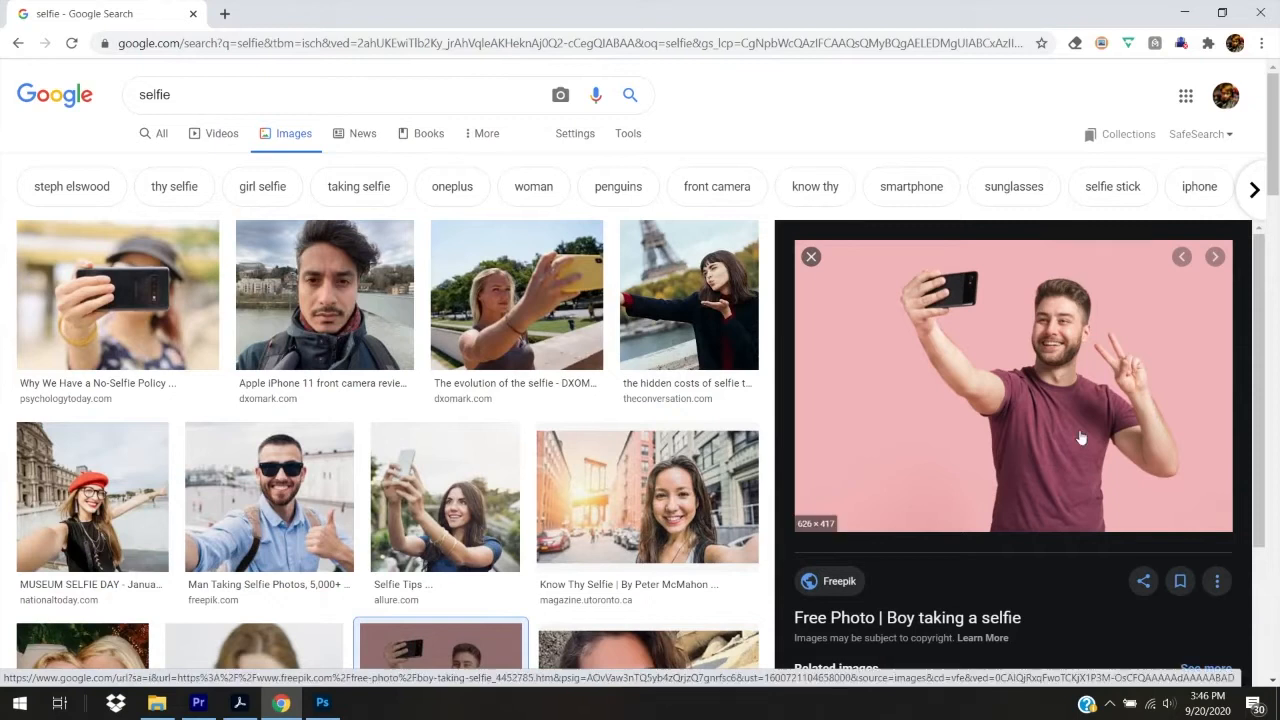
Copy the "Boy taking a selfie" image, switch to Photoshop, and paste it into the desert composite
right_click(1018, 395)
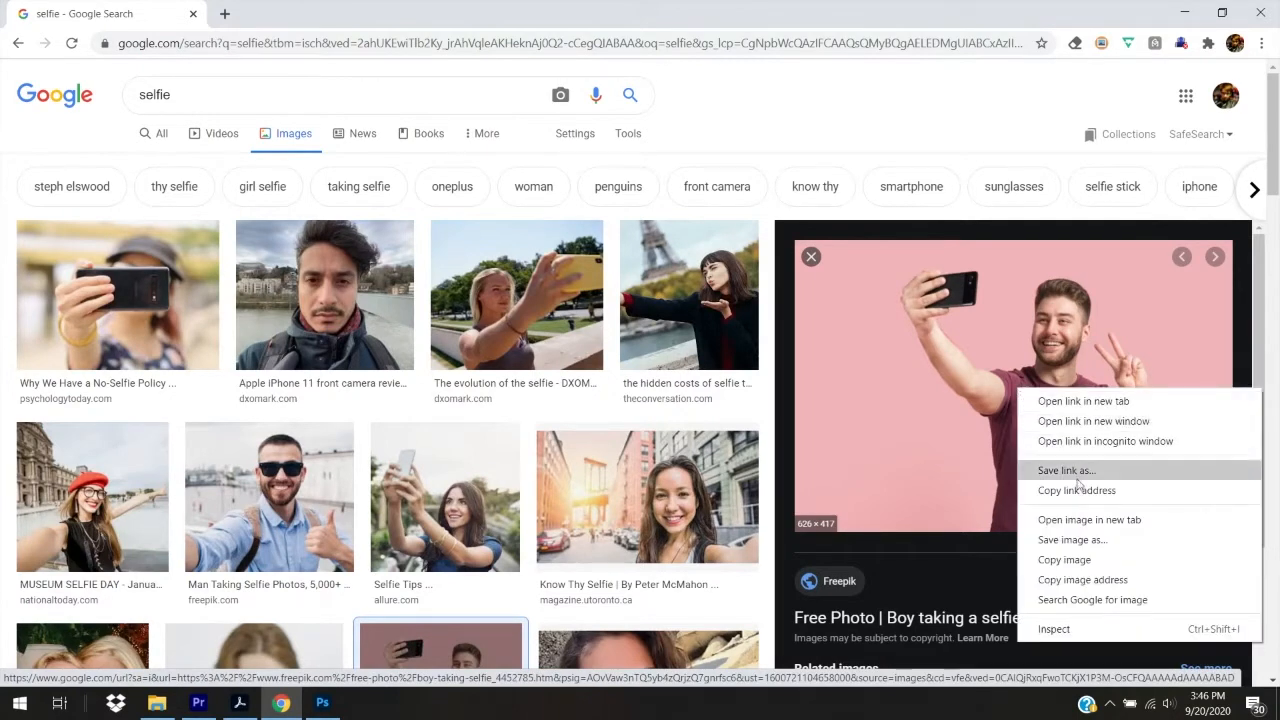
left_click(1100, 563)
key("alt+Tab")
key("ctrl+v")
Enlarge the pasted selfie layer with Free Transform and move it down and to the left over the desert
key("ctrl+t")
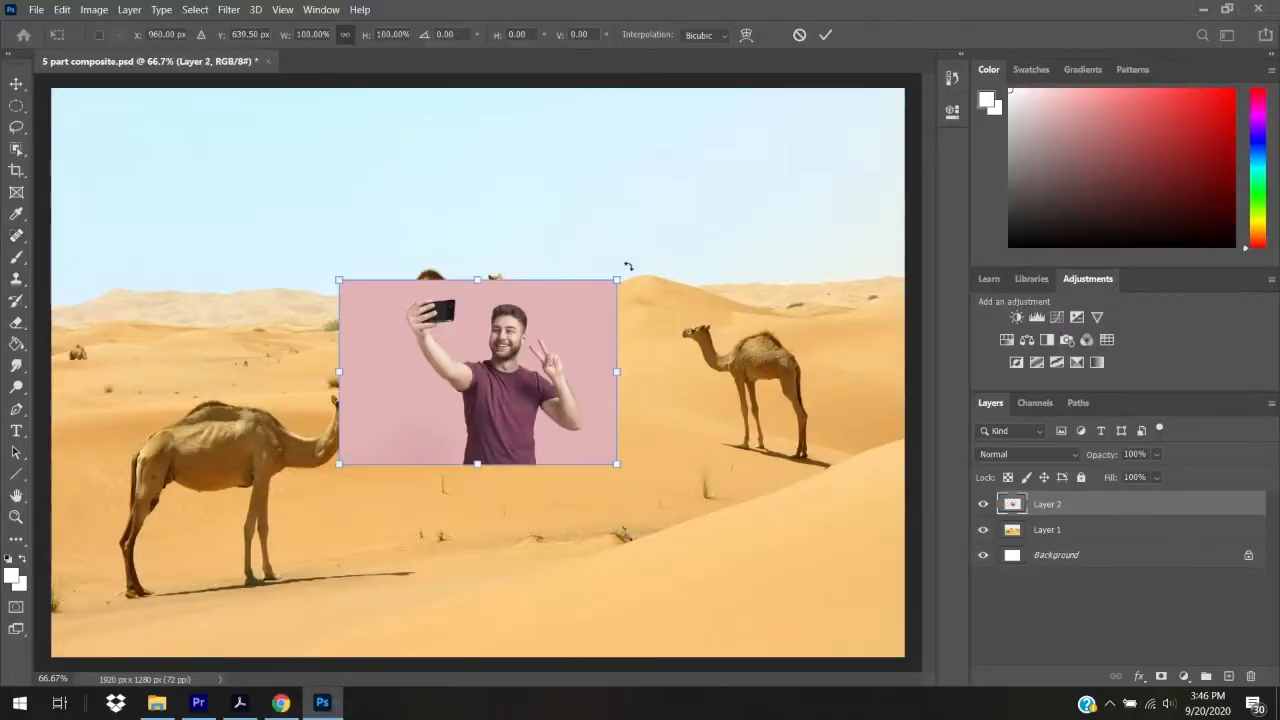
left_click_drag(626, 273, 829, 149)
key("Return")
left_click_drag(560, 355, 456, 469)
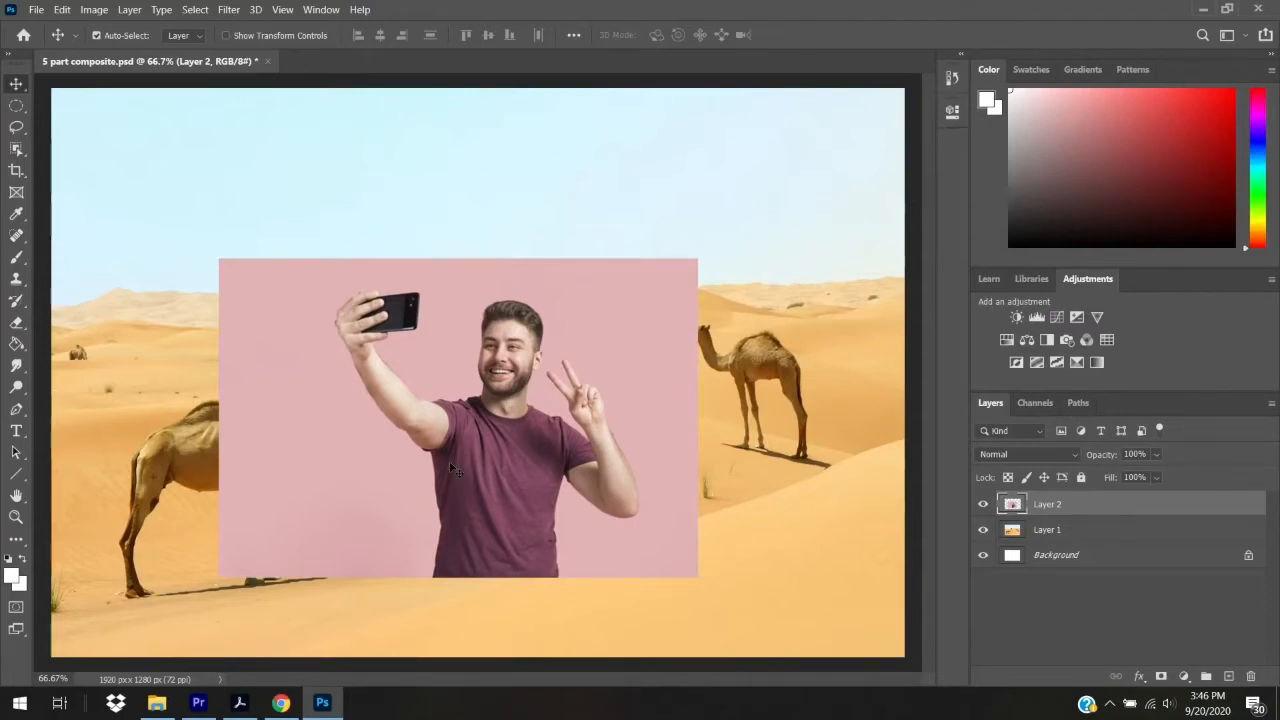
Flip the selfie layer horizontally by transforming it so the phone points right, and move it slightly up and right
key("ctrl+t")
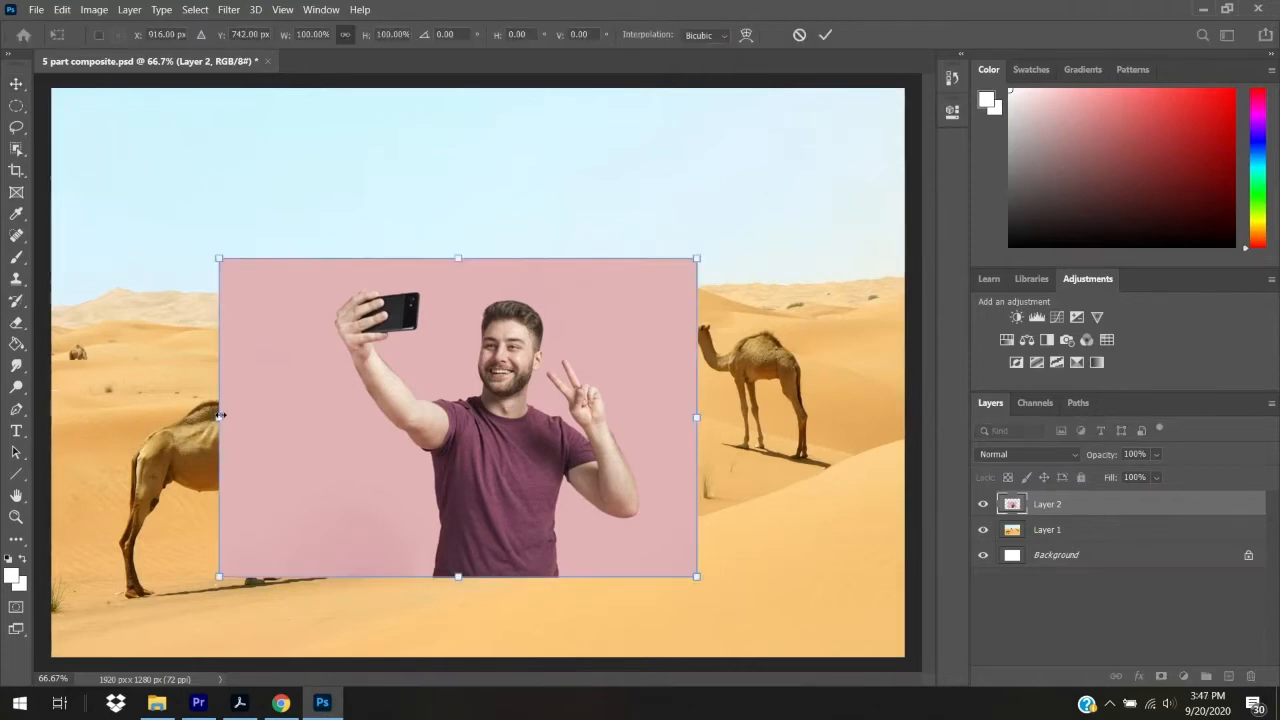
left_click_drag(221, 415, 1196, 453)
left_click_drag(715, 458, 204, 446)
left_click_drag(765, 421, 691, 421)
key("Return")
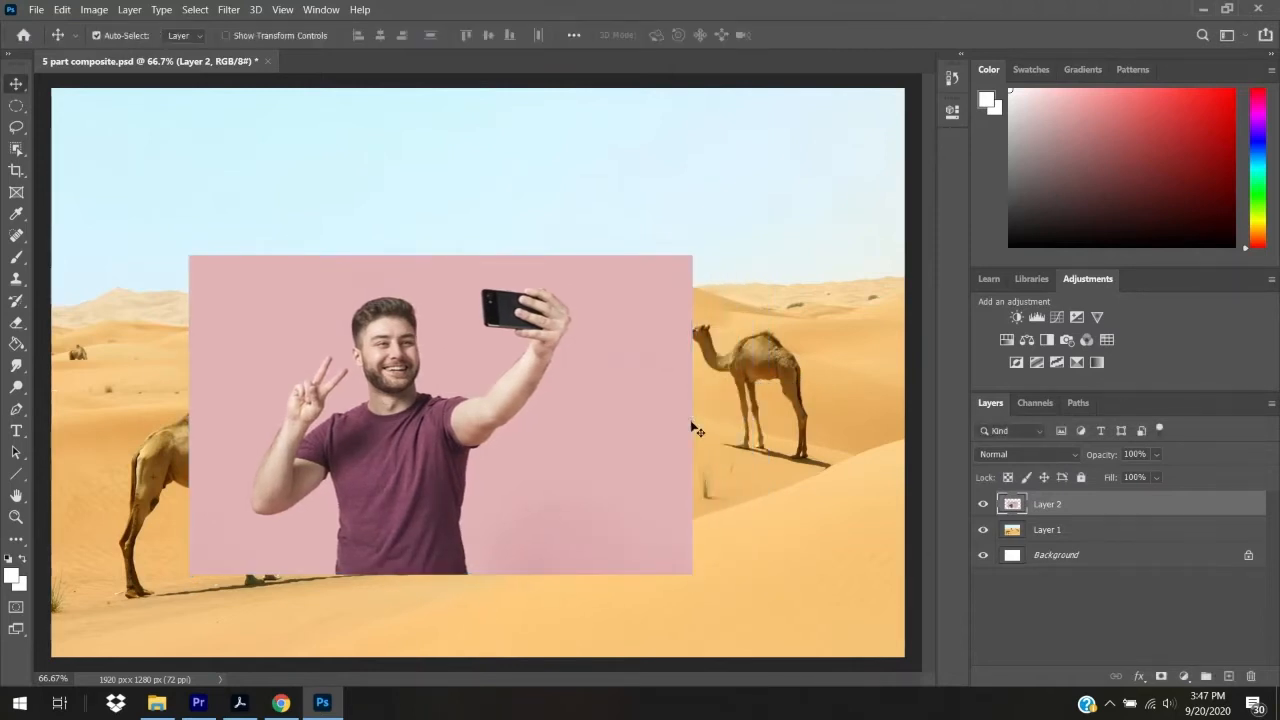
left_click_drag(538, 450, 563, 393)
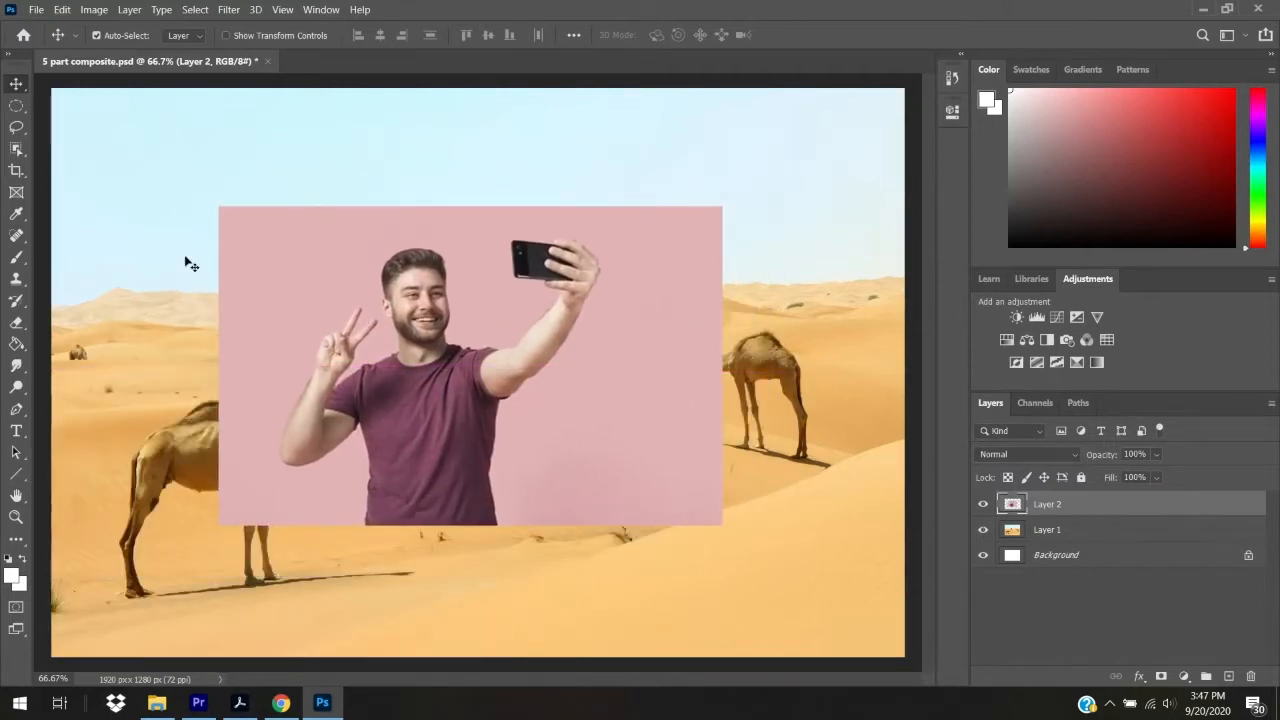
Select the man with the Object Selection tool and add a layer mask to Layer 2 to hide the pink background
left_click(16, 148)
mouse_move(255, 207)
left_mouse_down()
mouse_move(627, 544)
mouse_move(256, 210)
left_mouse_up()
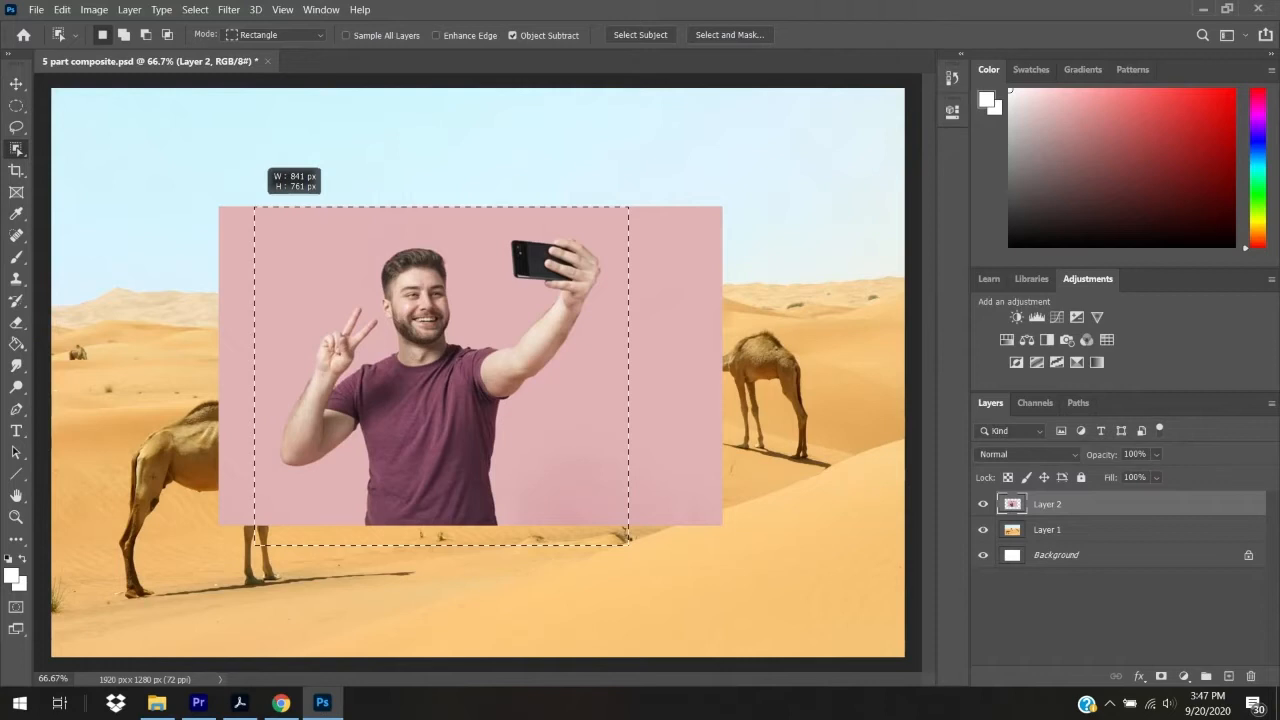
left_click_drag(256, 210, 256, 210)
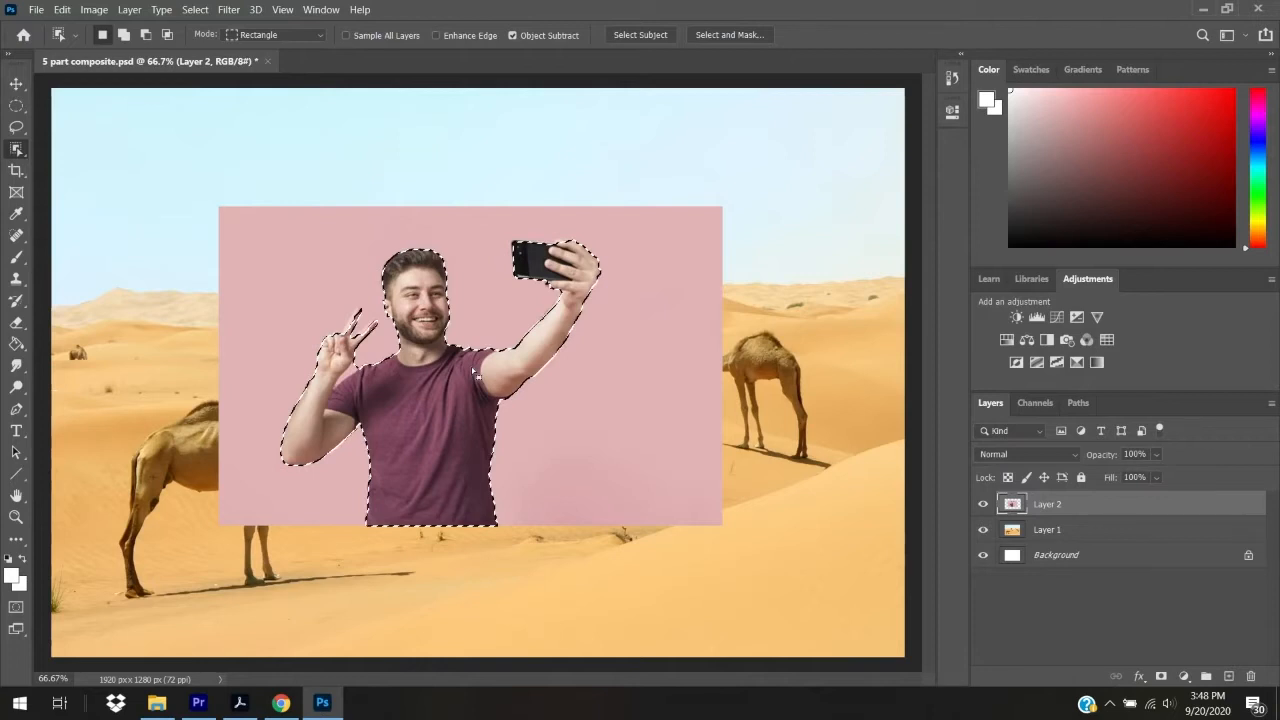
left_click(1160, 677)
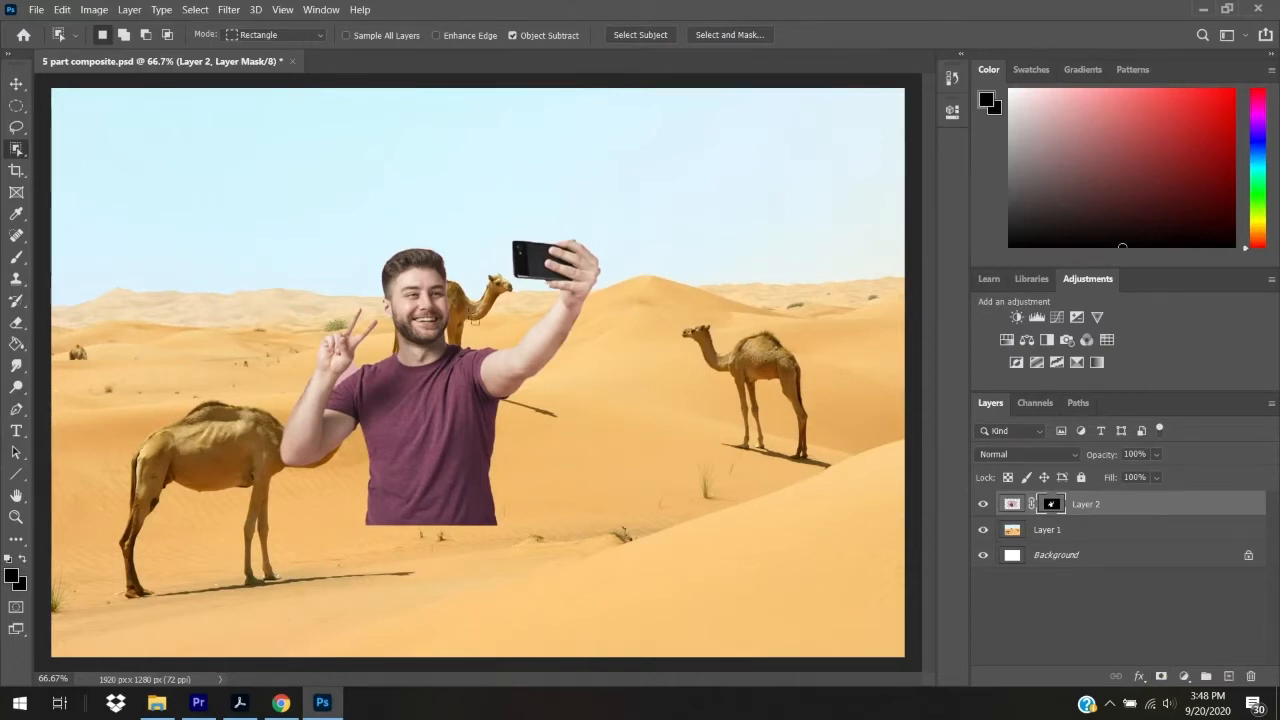
Move the masked man slightly down and to the right with the Move tool
left_click(17, 88)
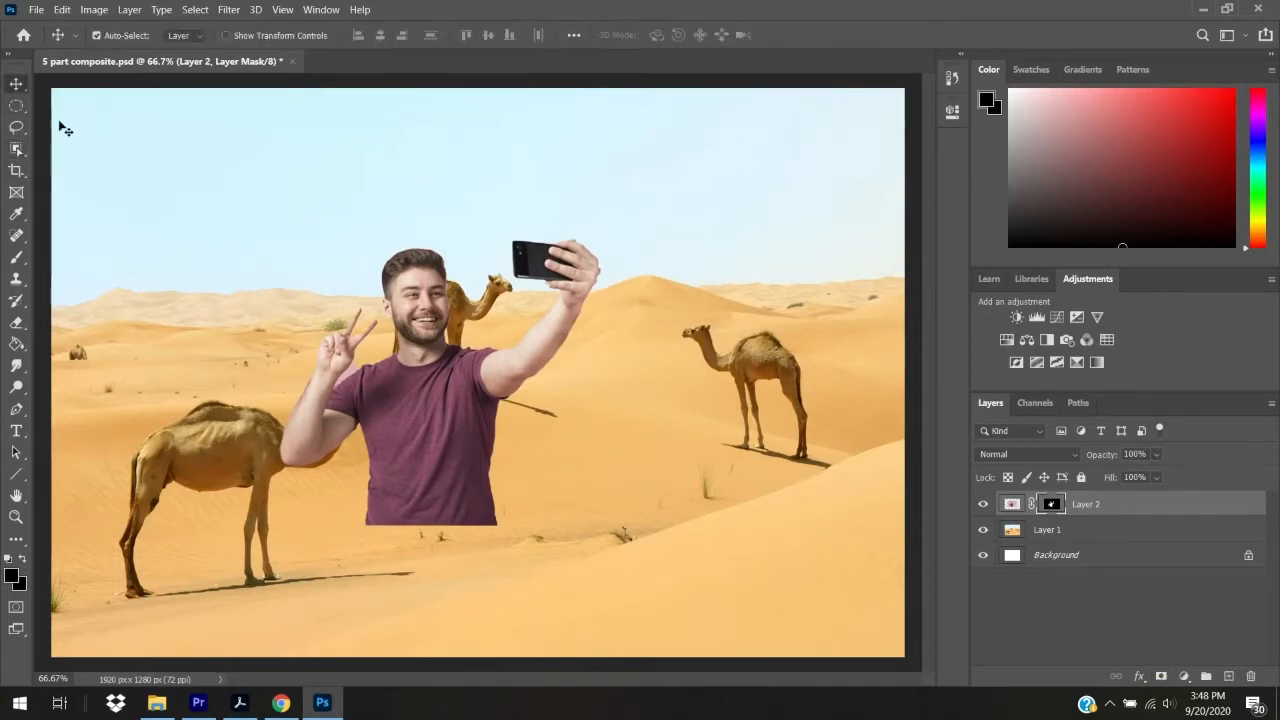
left_click_drag(420, 445, 440, 480)
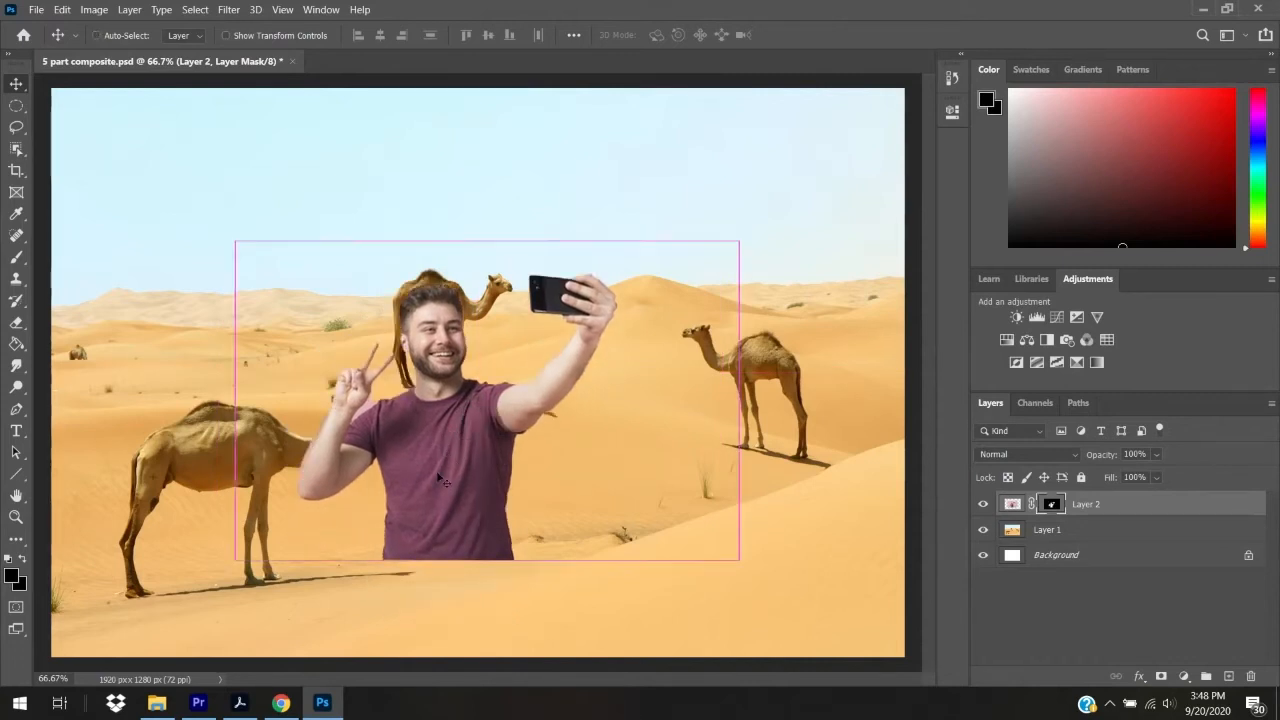
Display Layer 2's mask on its own on the canvas at 200%, centred on the man's raised hand and torso
key("ctrl+plus")
key("ctrl+plus")
key("h")
left_click_drag(441, 481, 729, 372)
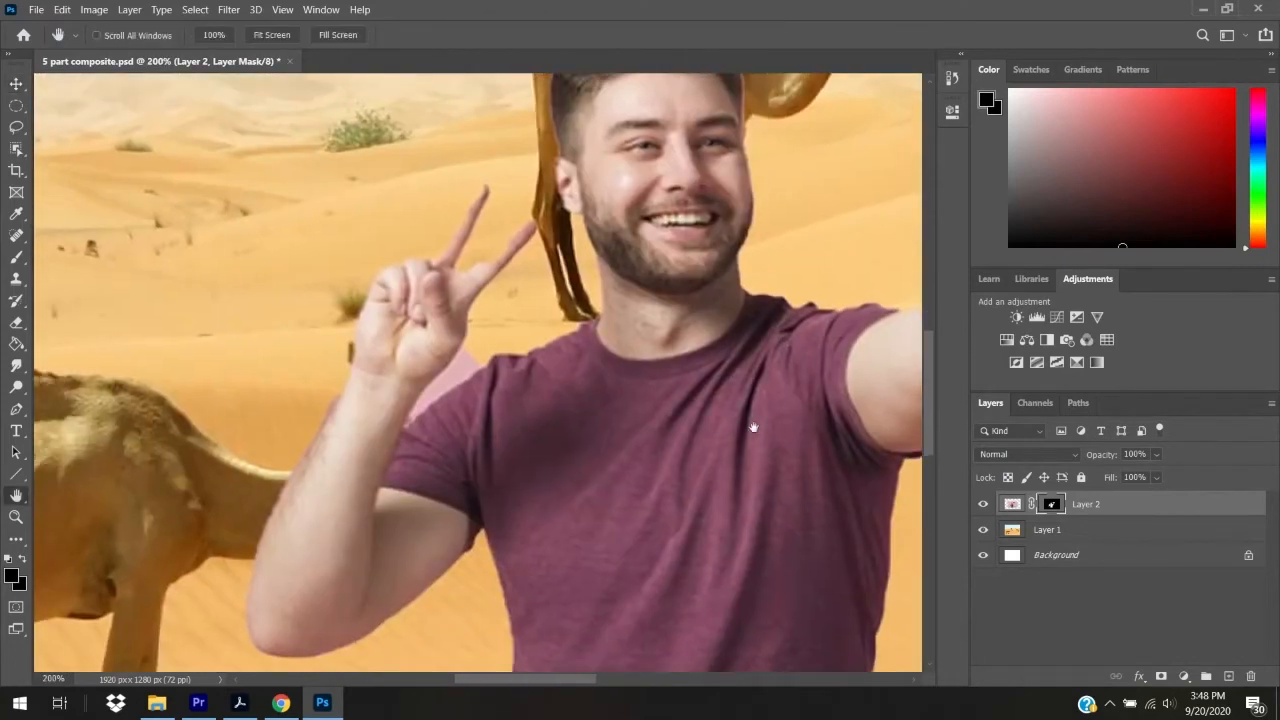
left_click(1013, 506)
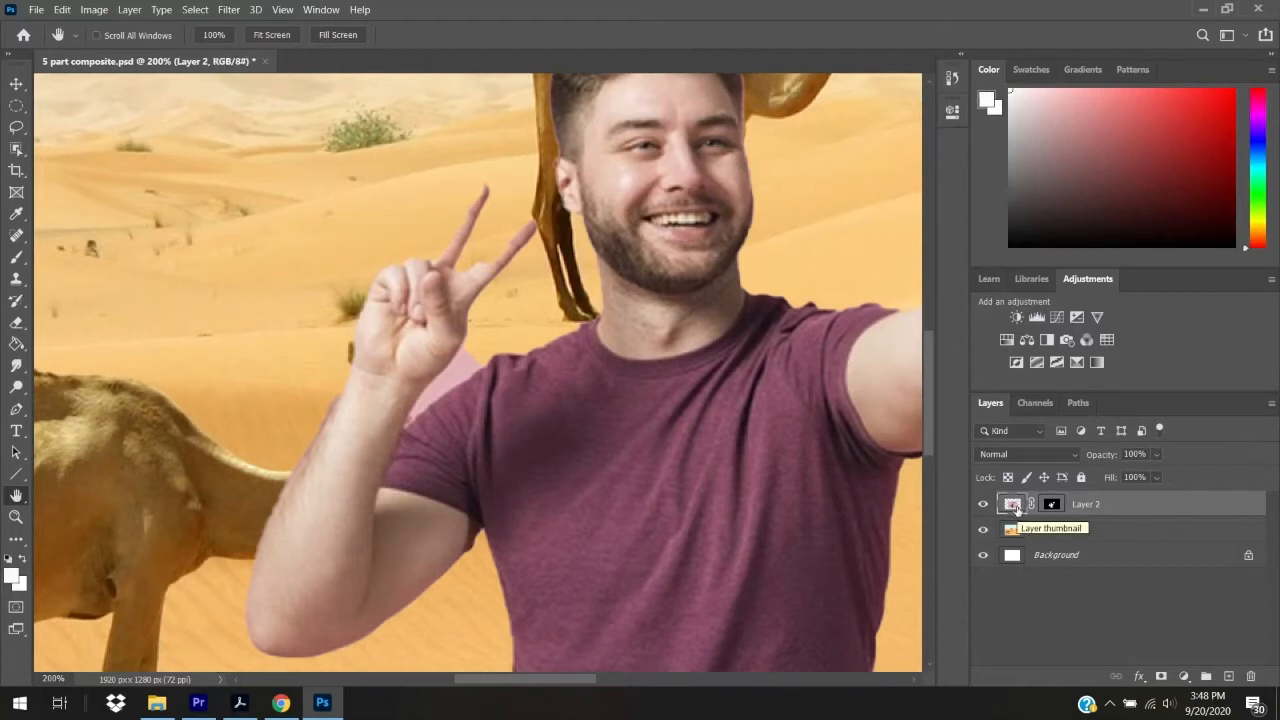
left_click(1054, 506)
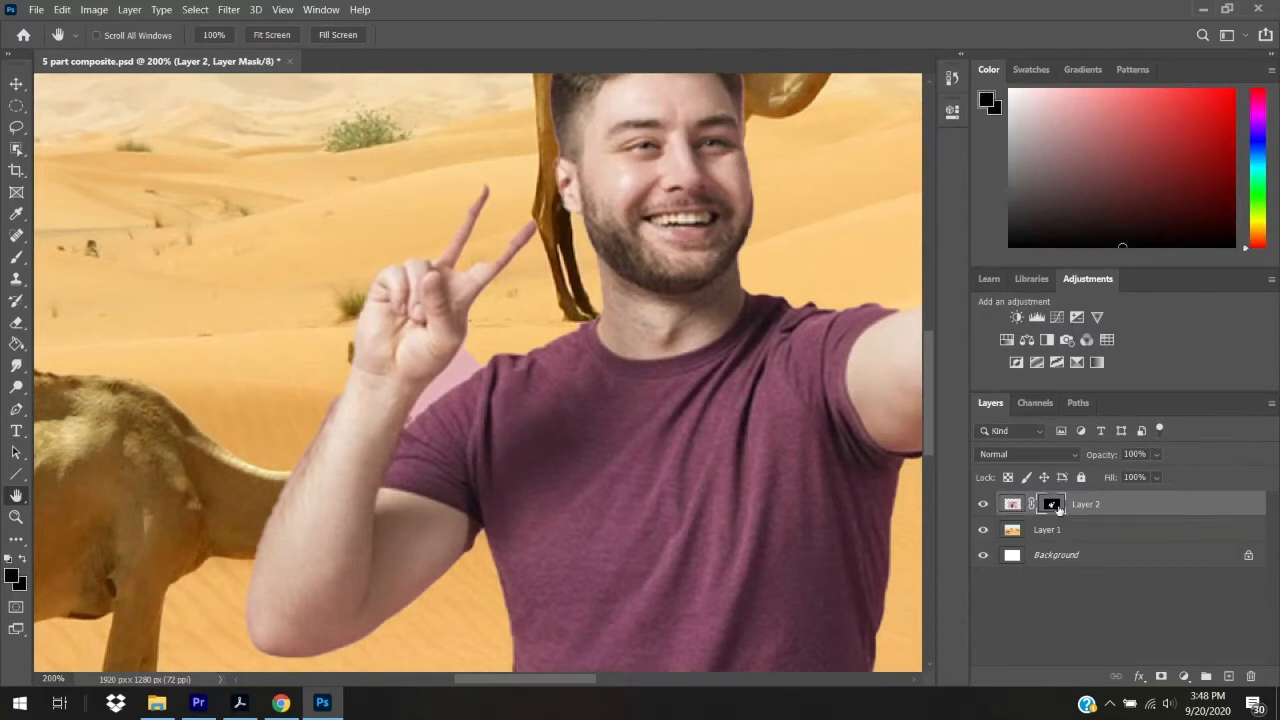
left_click(1056, 507, "alt")
left_click(1058, 508, "alt")
left_click(1058, 507, "alt")
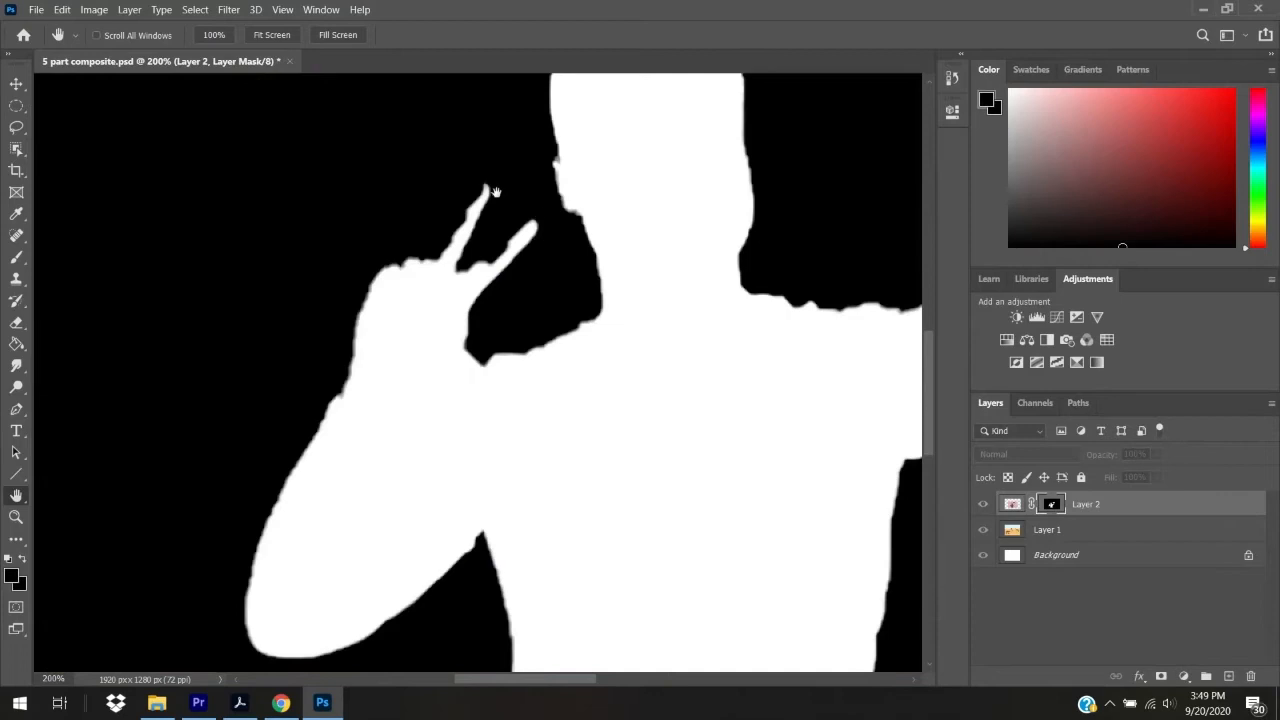
Paint white (ffffff) on Layer 2's mask with a 10 px brush to restore both raised fingers, returning to the composite view
left_click(16, 257)
left_click(12, 574)
type("ffffff")
left_click(798, 134)
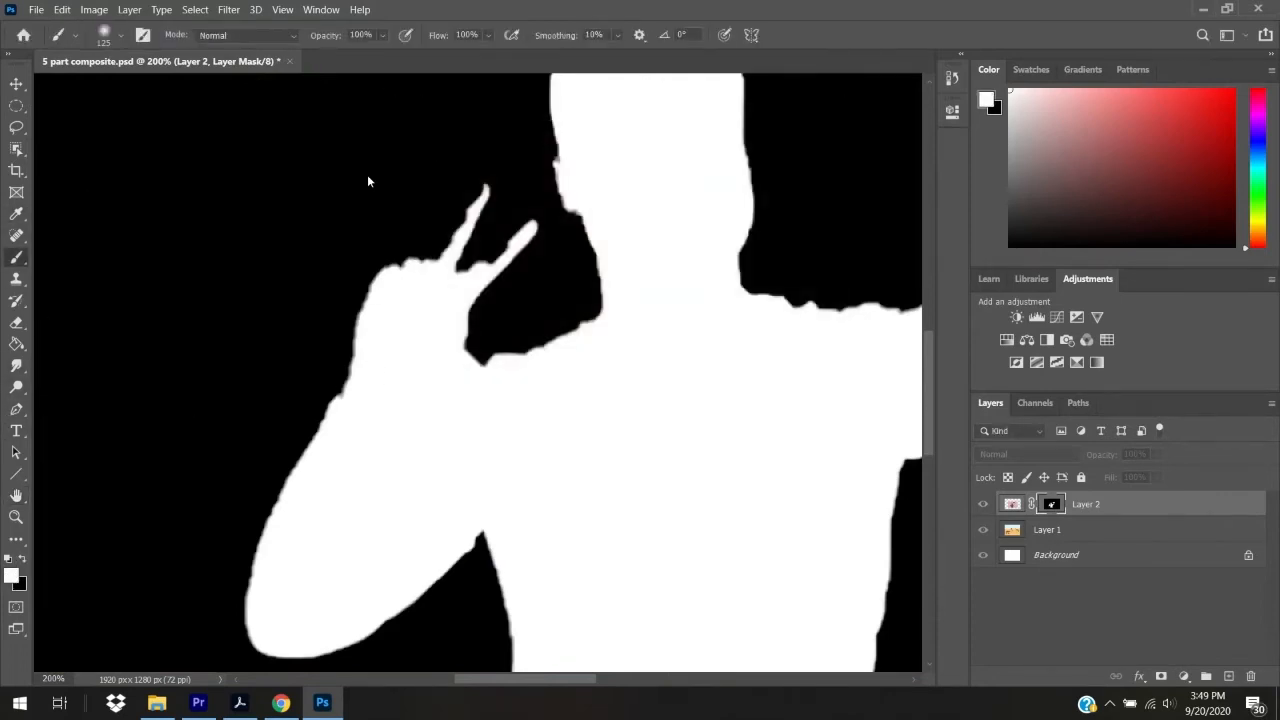
key("bracketleft")
key("bracketleft")
key("bracketleft")
left_click_drag(489, 268, 509, 246)
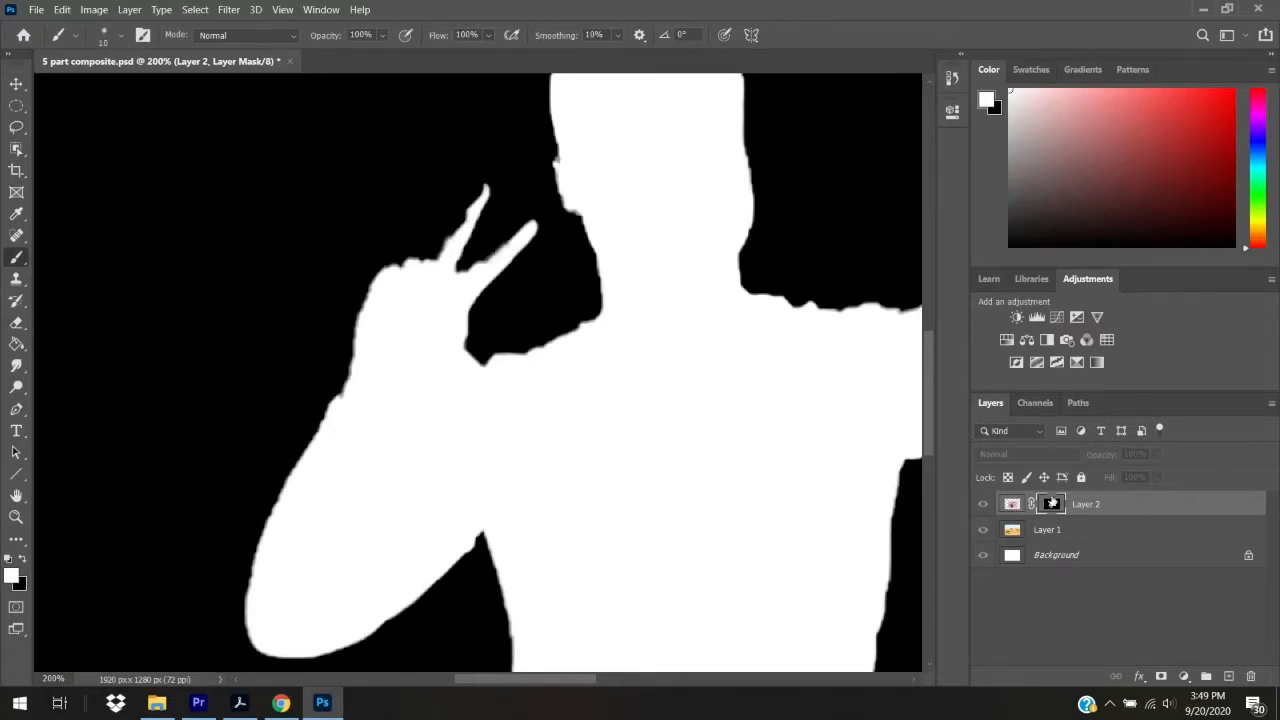
left_click(1056, 506, "alt")
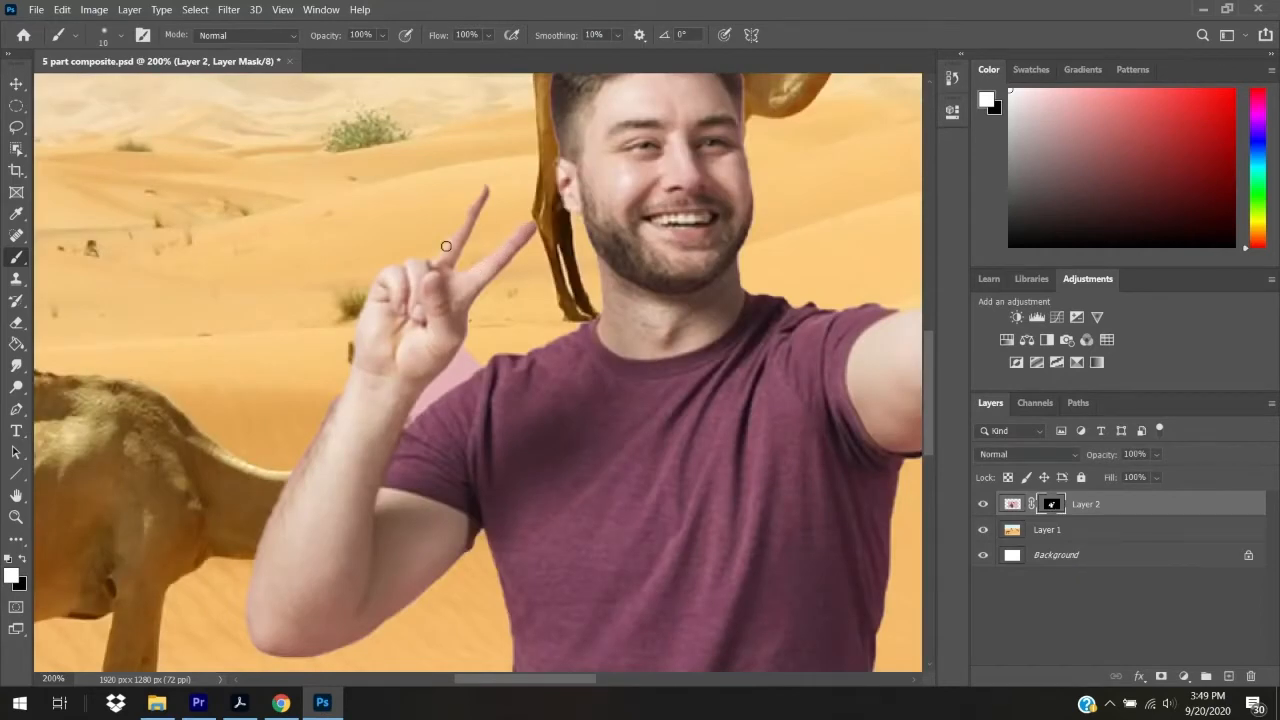
left_click_drag(481, 190, 471, 208)
Paint black on the mask to remove the pink area between wrist and shoulder, reducing the brush to 3 px for the corner
left_click(11, 575)
left_click_drag(425, 348, 336, 429)
left_click(798, 134)
left_click_drag(474, 359, 428, 398)
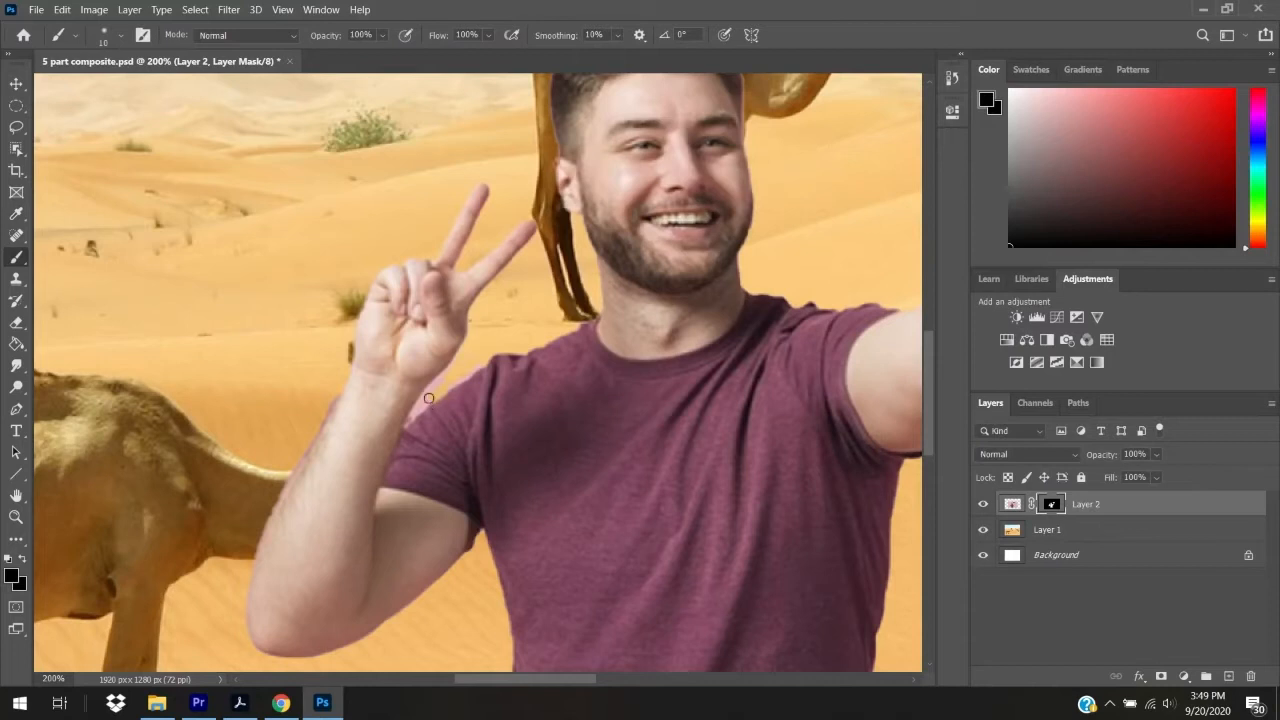
scroll(428, 398, "up", 3)
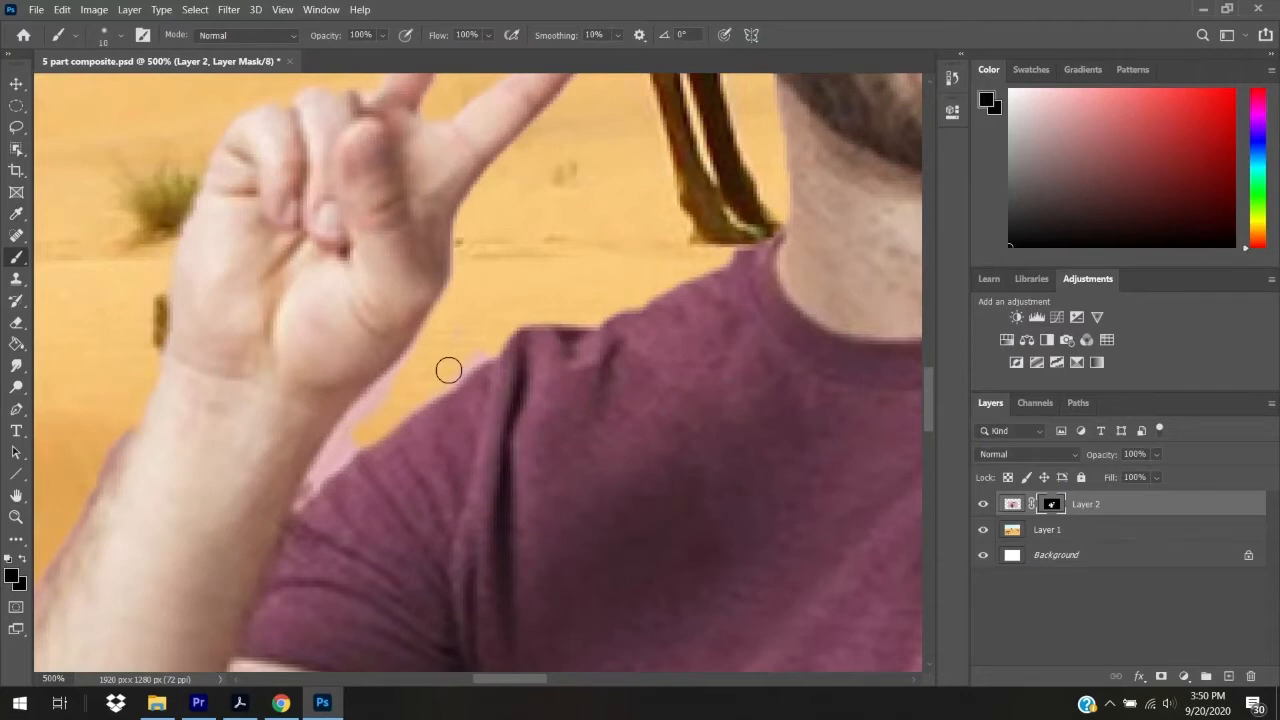
mouse_move(448, 370)
left_mouse_down()
mouse_move(409, 366)
mouse_move(313, 481)
left_mouse_up()
key("bracketleft")
key("bracketleft")
key("bracketleft")
key("bracketleft")
key("bracketleft")
key("bracketleft")
key("bracketleft")
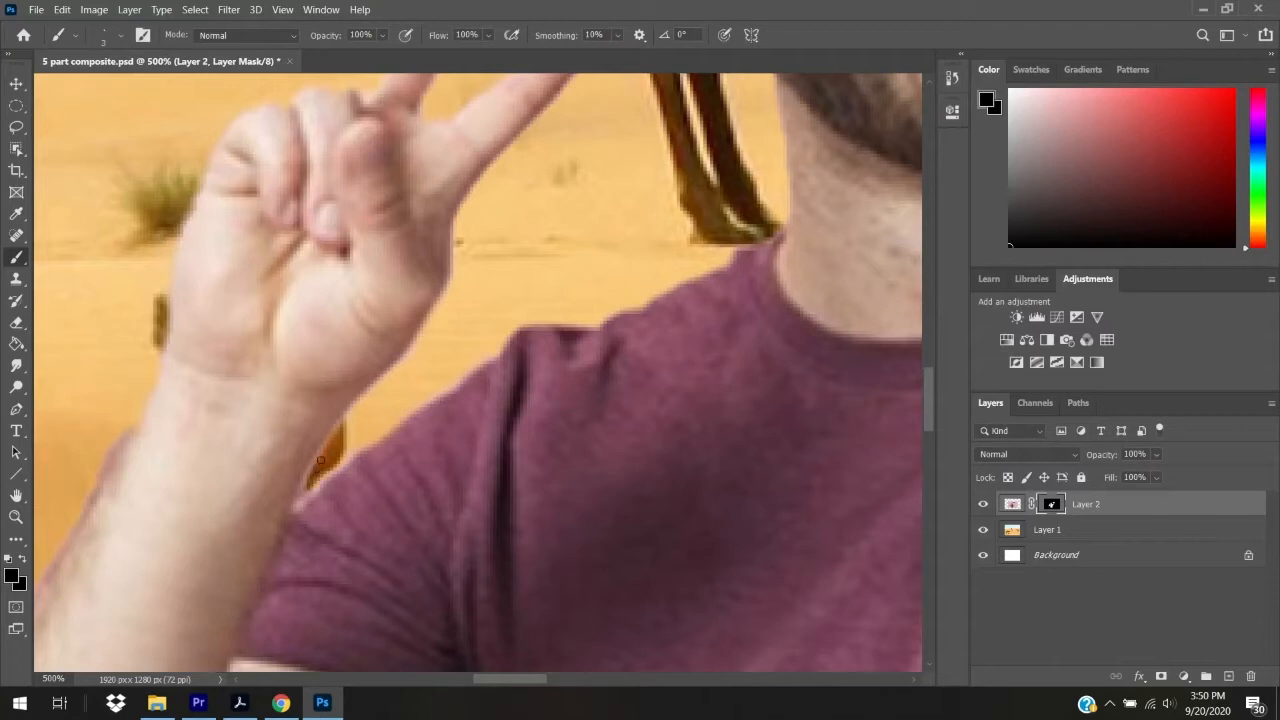
scroll(168, 451, "down", 5)
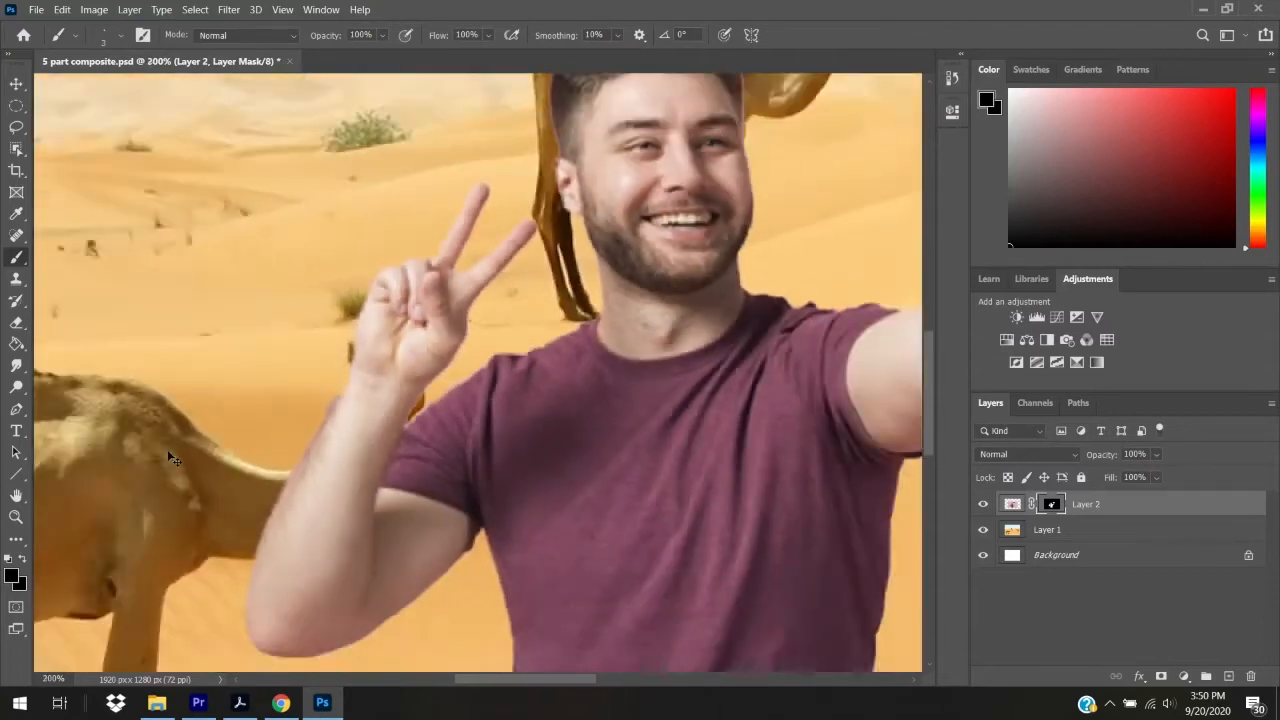
Paint away the pink fringe along the outer forearm with a soft 35 px brush, deselect the layer, and show the whole image
scroll(168, 452, "up", 4)
left_click(121, 36)
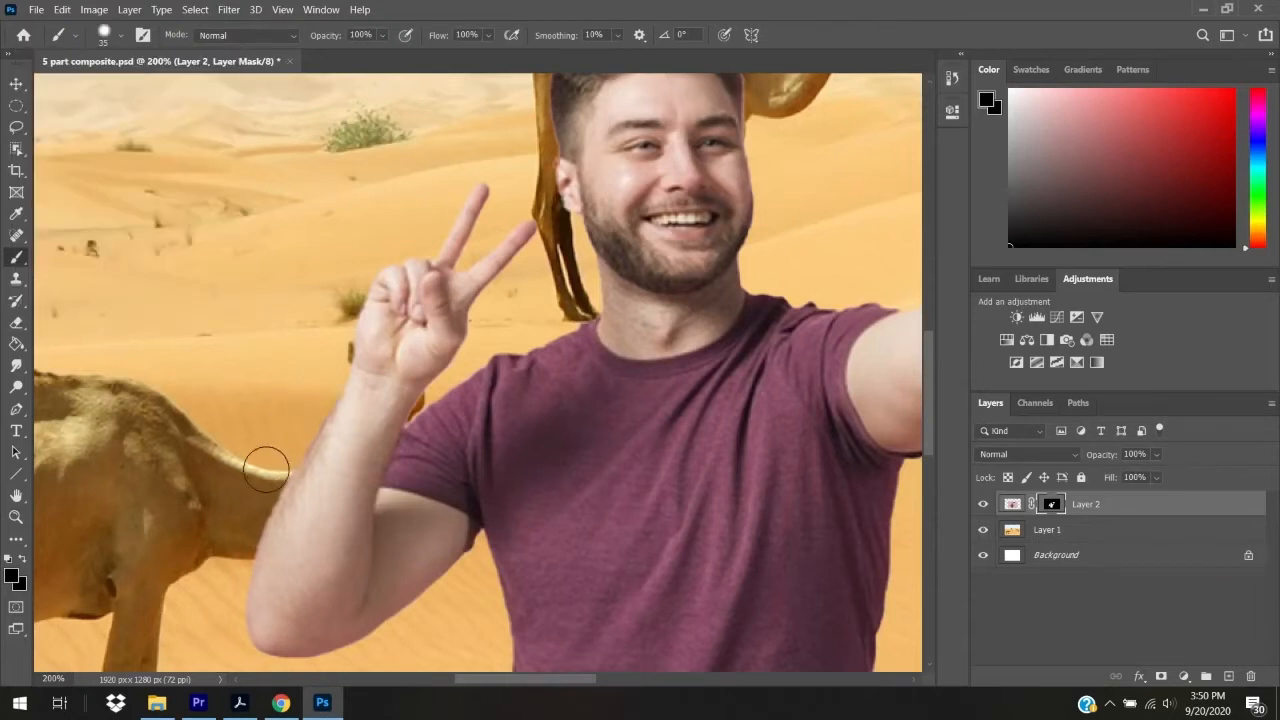
left_click_drag(265, 468, 274, 457)
left_click(1108, 572)
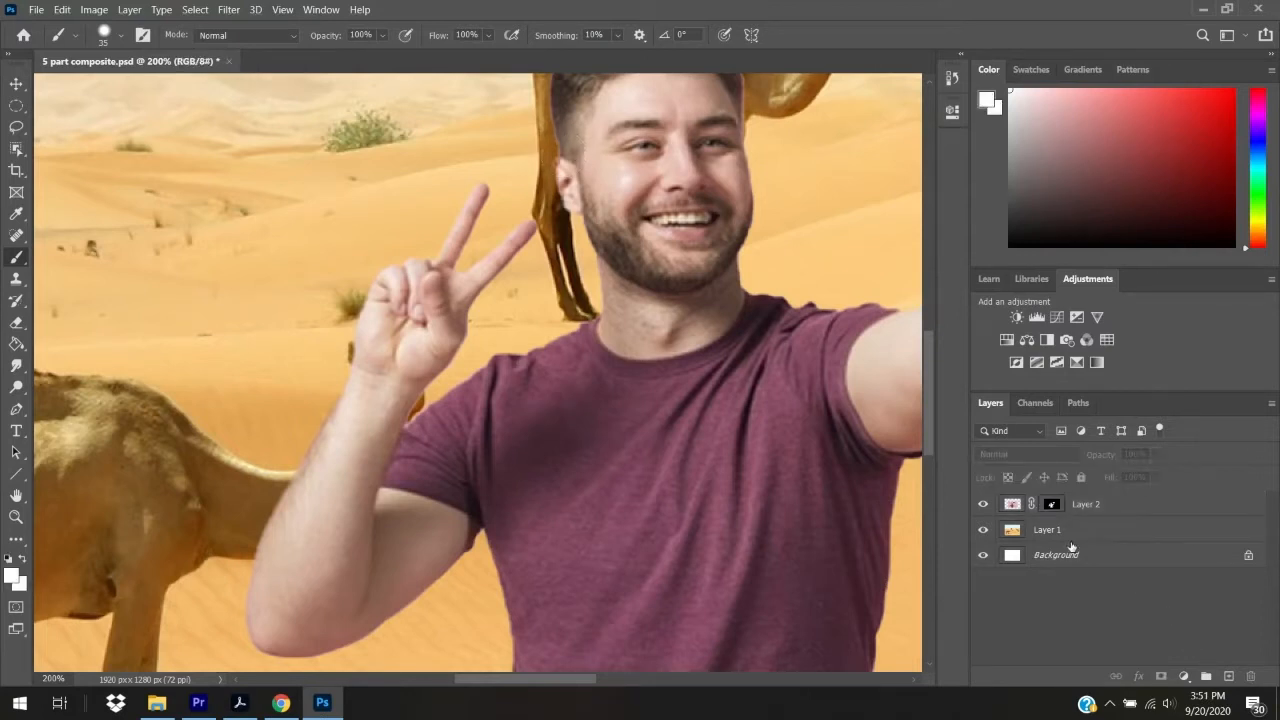
key("ctrl+0")
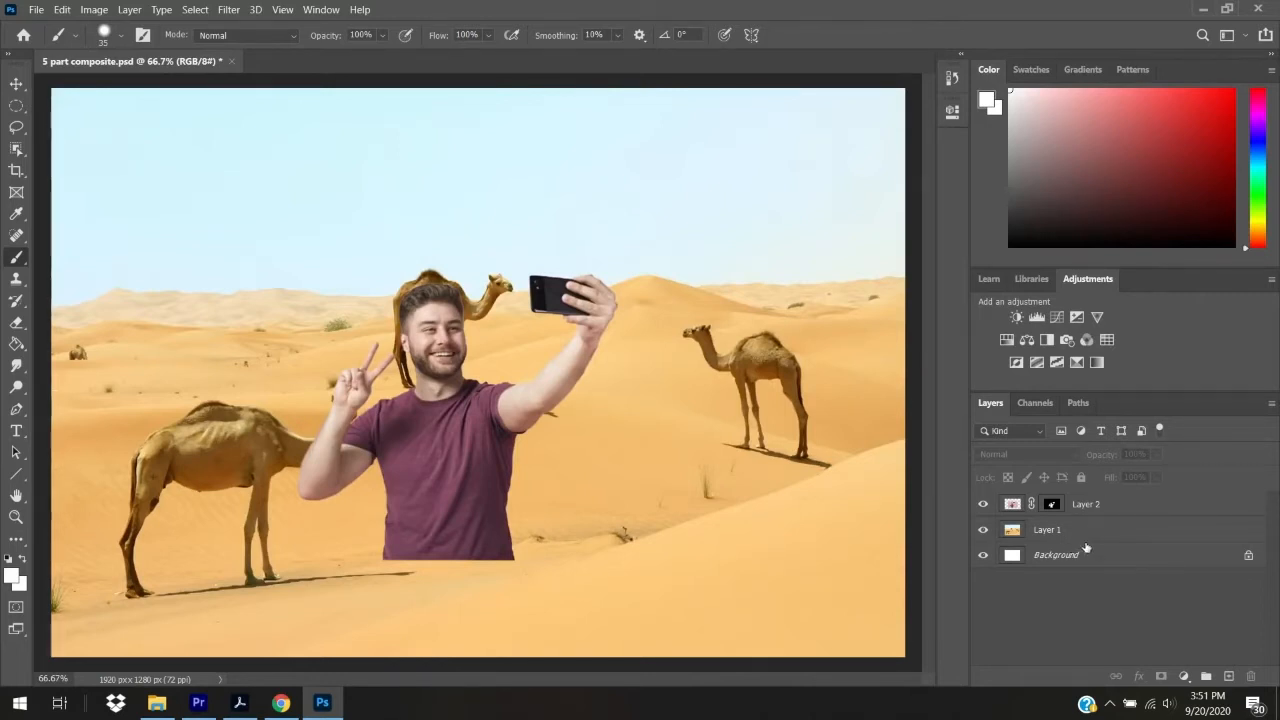
Move the man on Layer 2 to the lower-right part of the image so his torso meets the bottom edge
left_click(1145, 512)
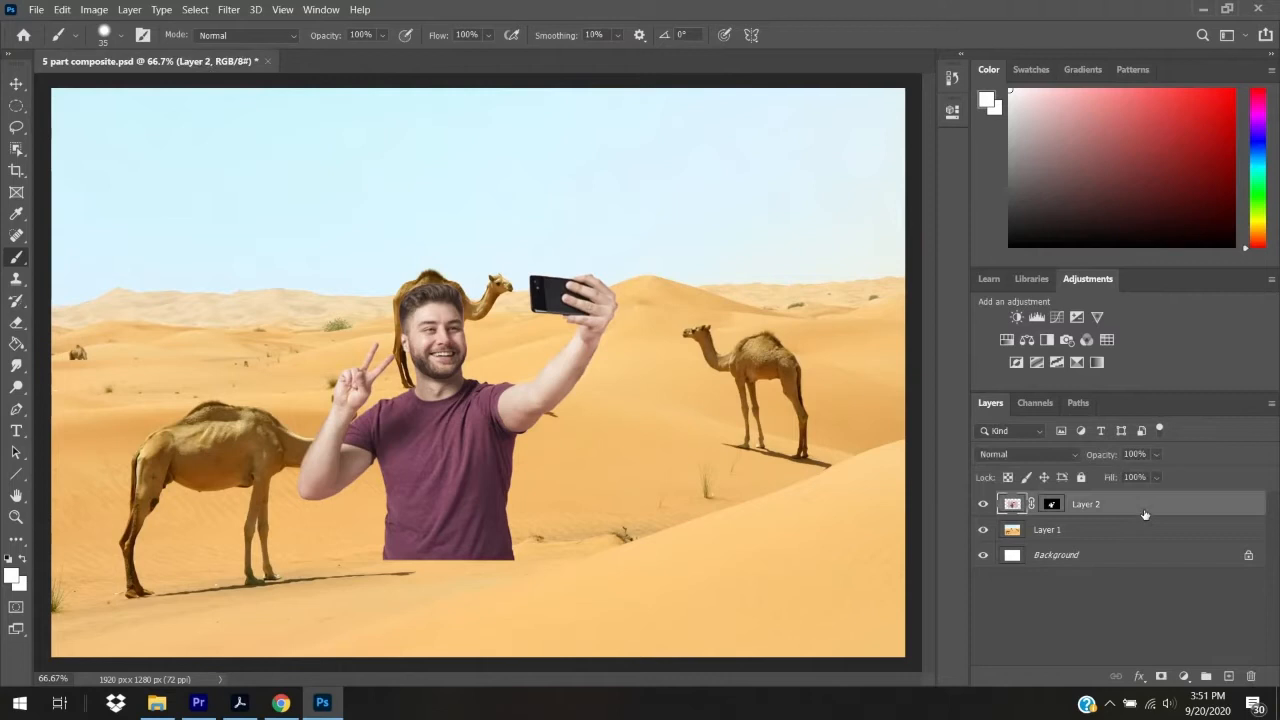
key("ctrl+t")
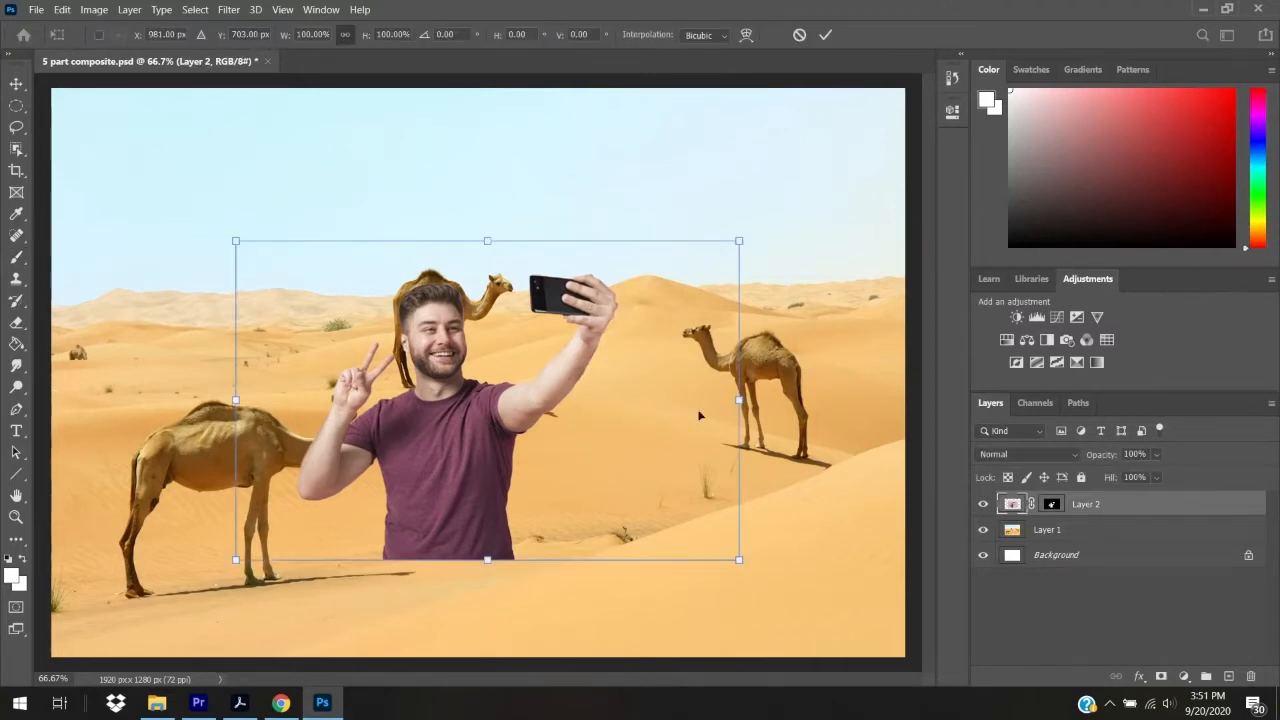
mouse_move(429, 461)
left_mouse_down()
mouse_move(663, 556)
mouse_move(734, 564)
mouse_move(691, 558)
left_mouse_up()
key("Return")
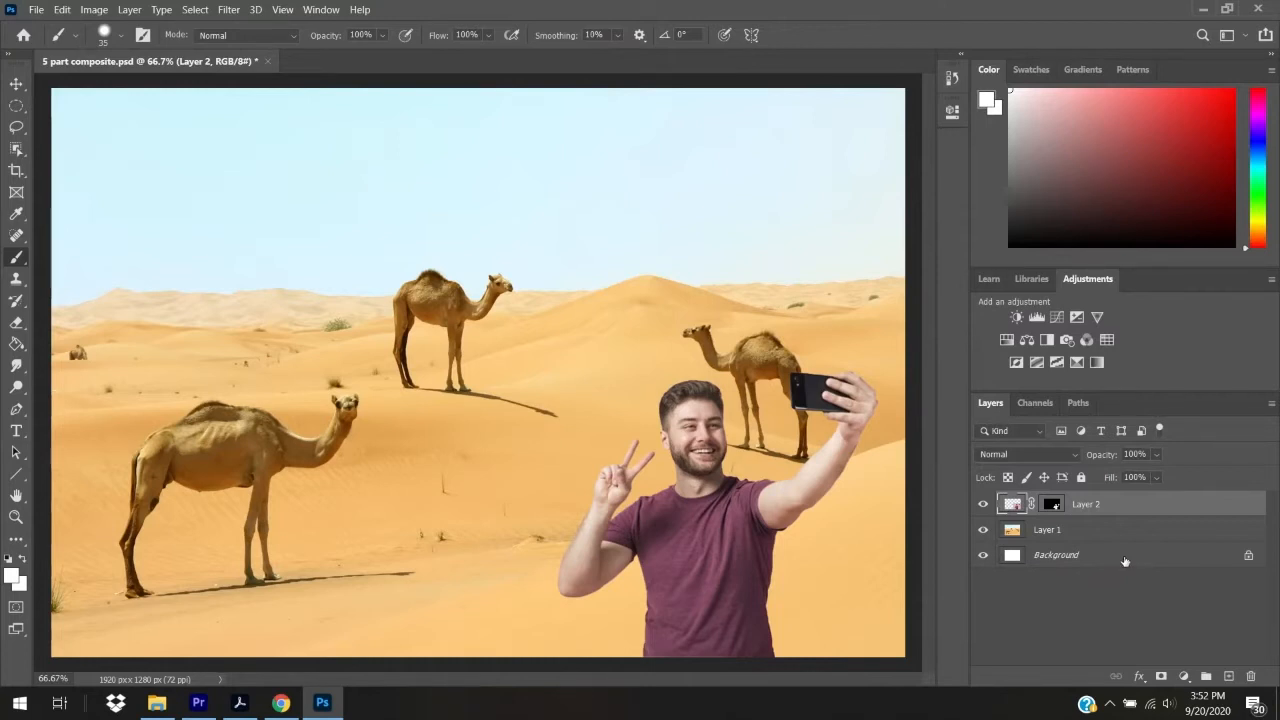
Add a Hue/Saturation adjustment layer above the man's layer and set its Hue to -43
left_click(1006, 339)
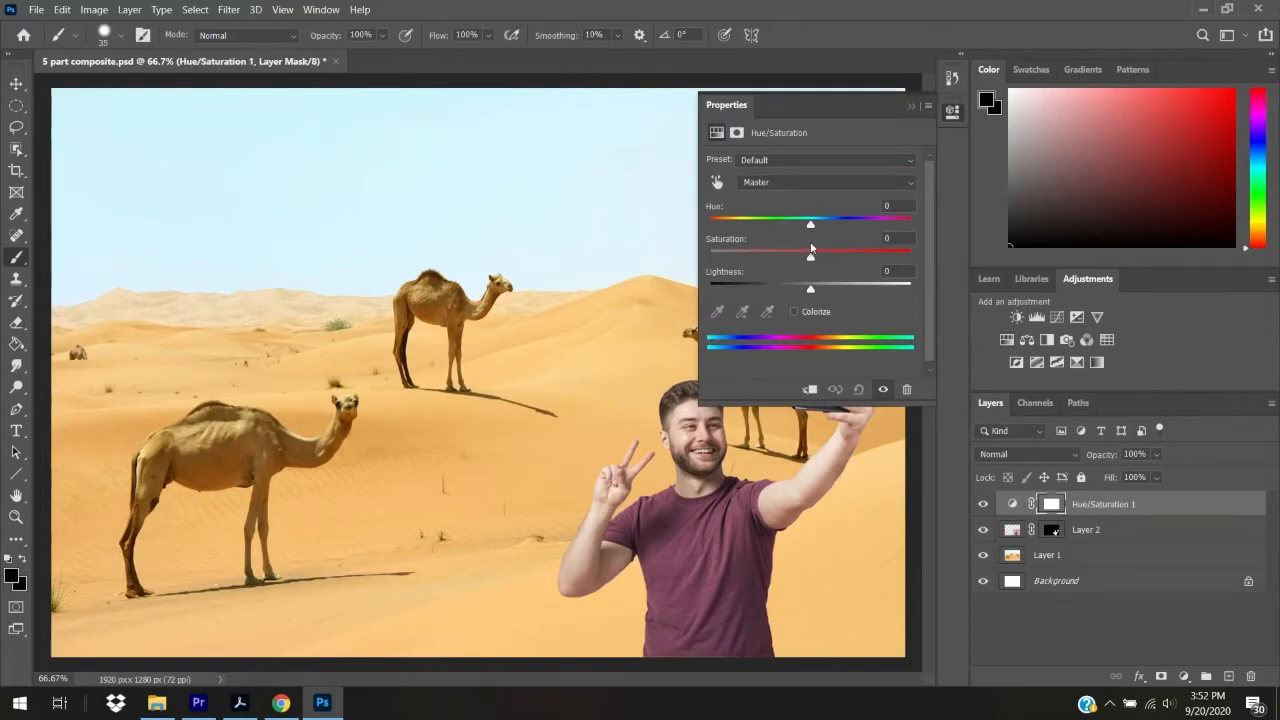
mouse_move(810, 227)
left_mouse_down()
mouse_move(789, 228)
mouse_move(810, 228)
left_mouse_up()
left_click_drag(808, 225, 767, 225)
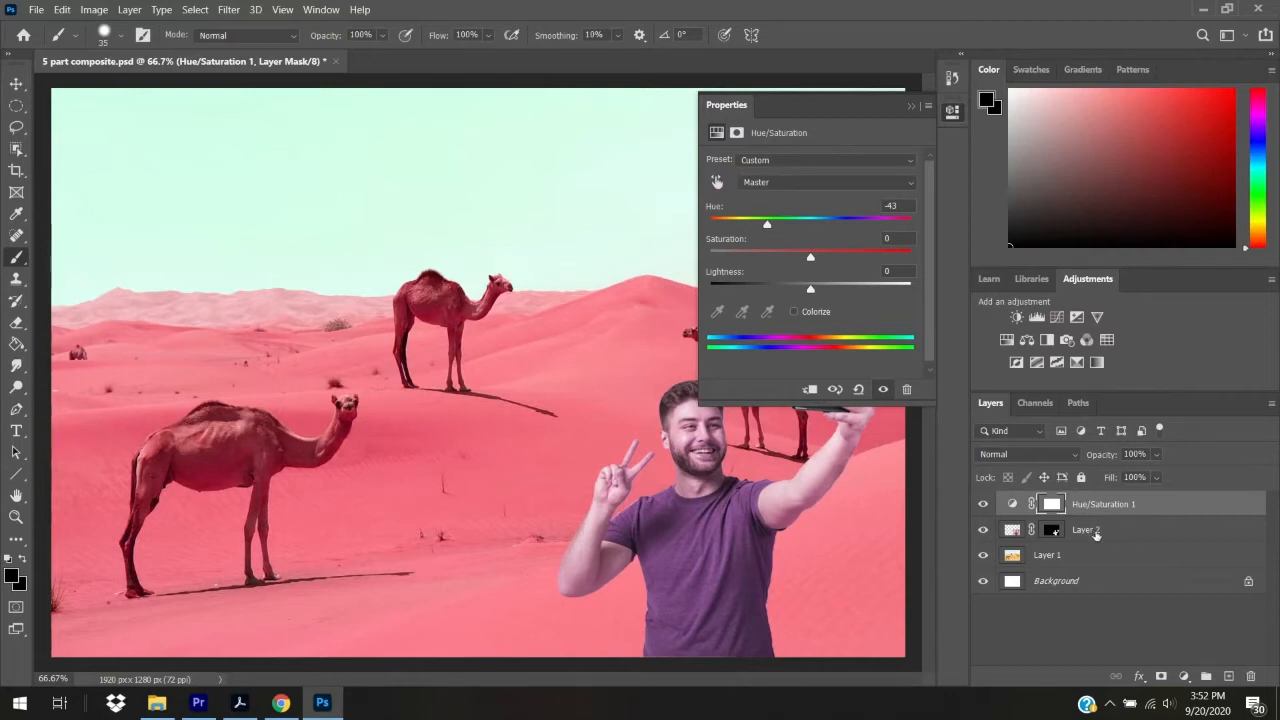
Rename the man's layer, Layer 2, as SELFIE GUY
left_click(1096, 535)
double_click(1096, 535)
type("2")
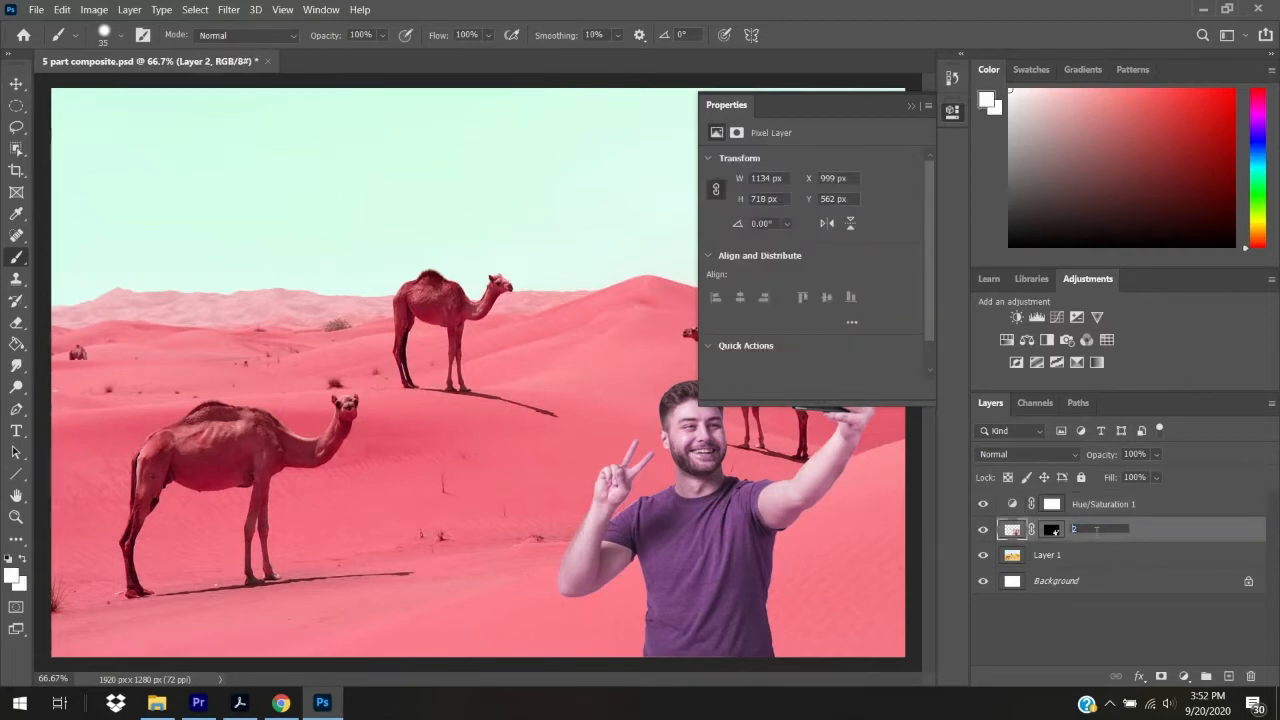
type("SELFIE GUY")
key("Delete")
key("Return")
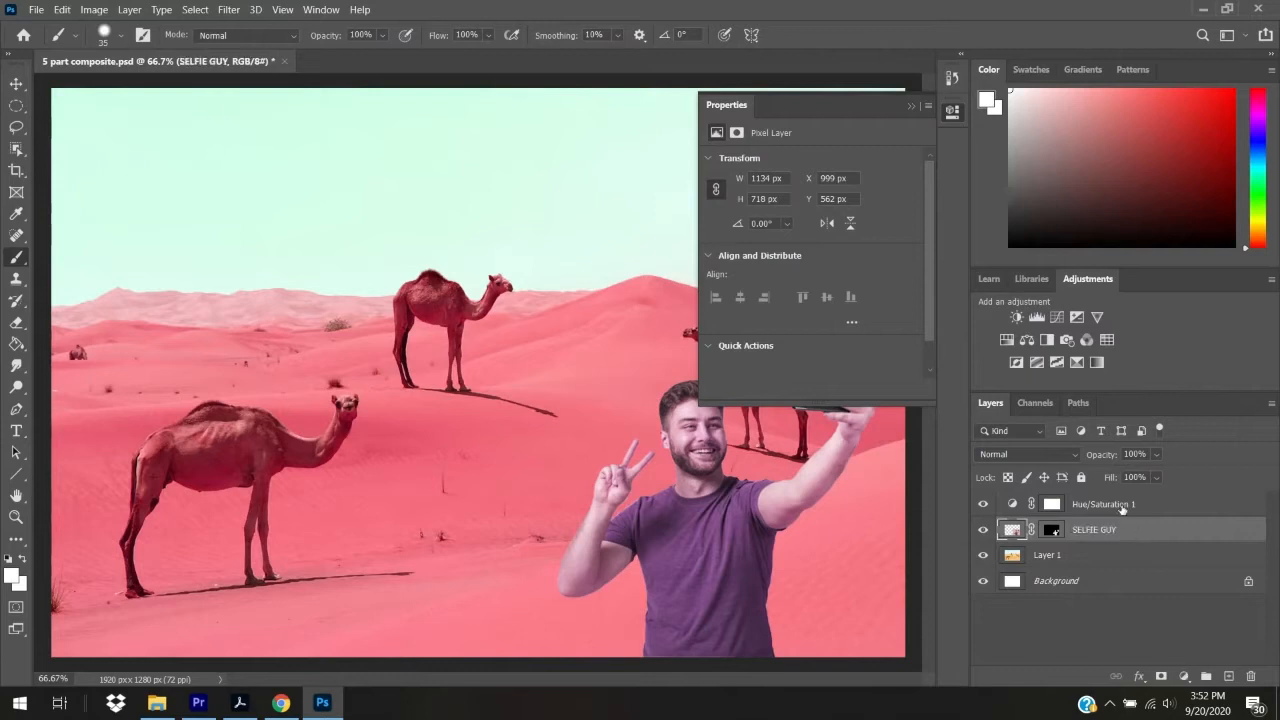
Clip the Hue/Saturation adjustment to the SELFIE GUY layer and set Hue to +6, Saturation to +21 and Lightness to +1
left_click(1122, 508)
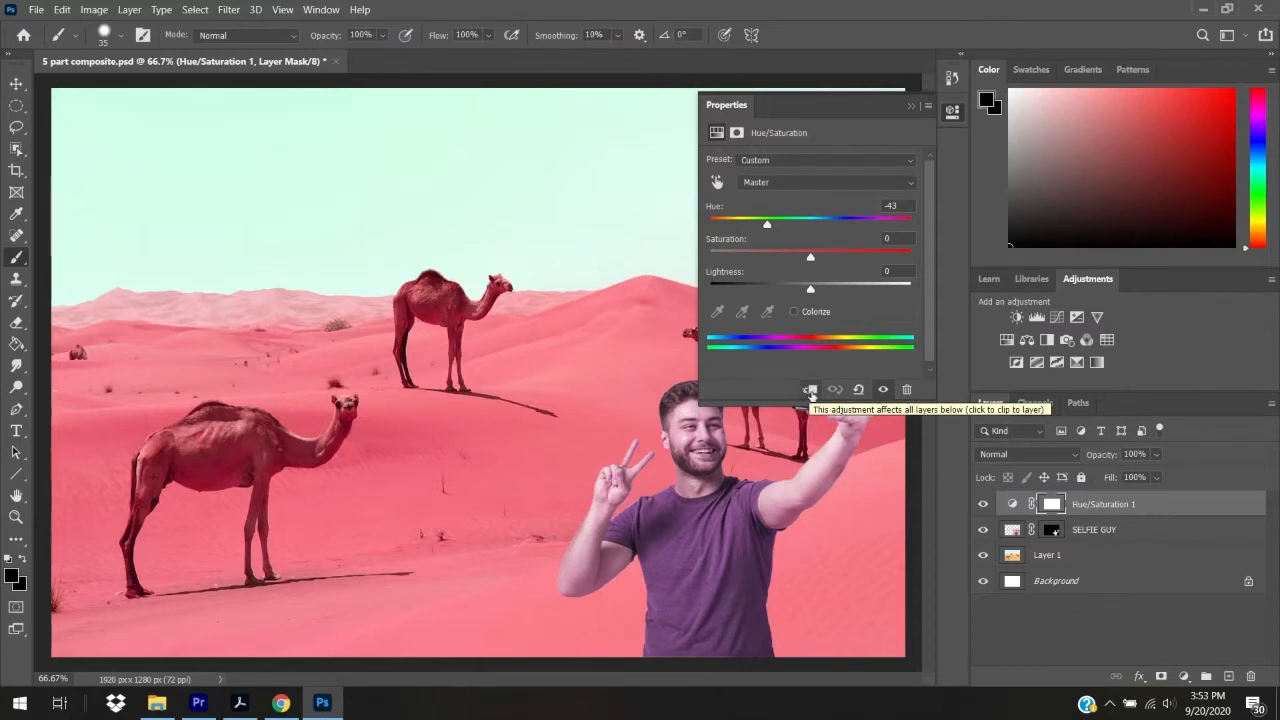
left_click(811, 390)
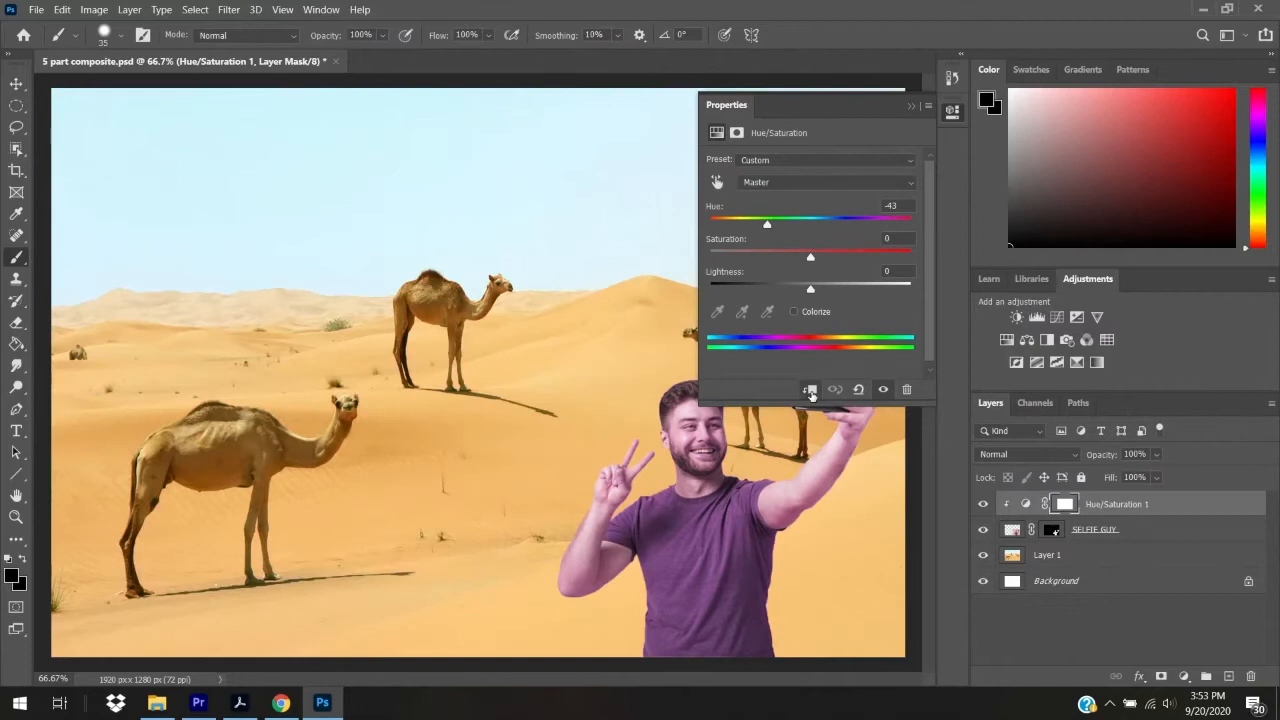
left_click_drag(767, 226, 765, 224)
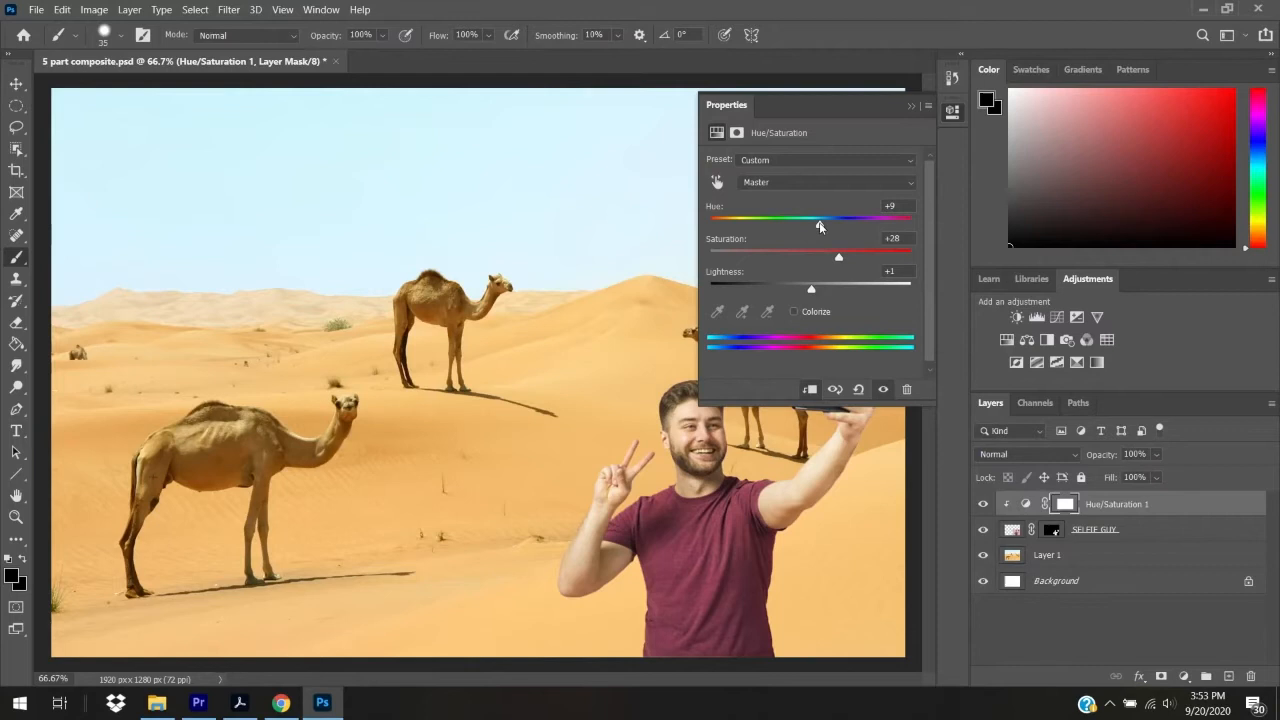
left_click_drag(819, 224, 830, 259)
Compare the man with and without the Hue/Saturation adjustment, leaving it visible, and collapse the adjustment settings
left_click(987, 505)
left_click(987, 505)
left_click(987, 505)
left_click(987, 505)
left_click(987, 505)
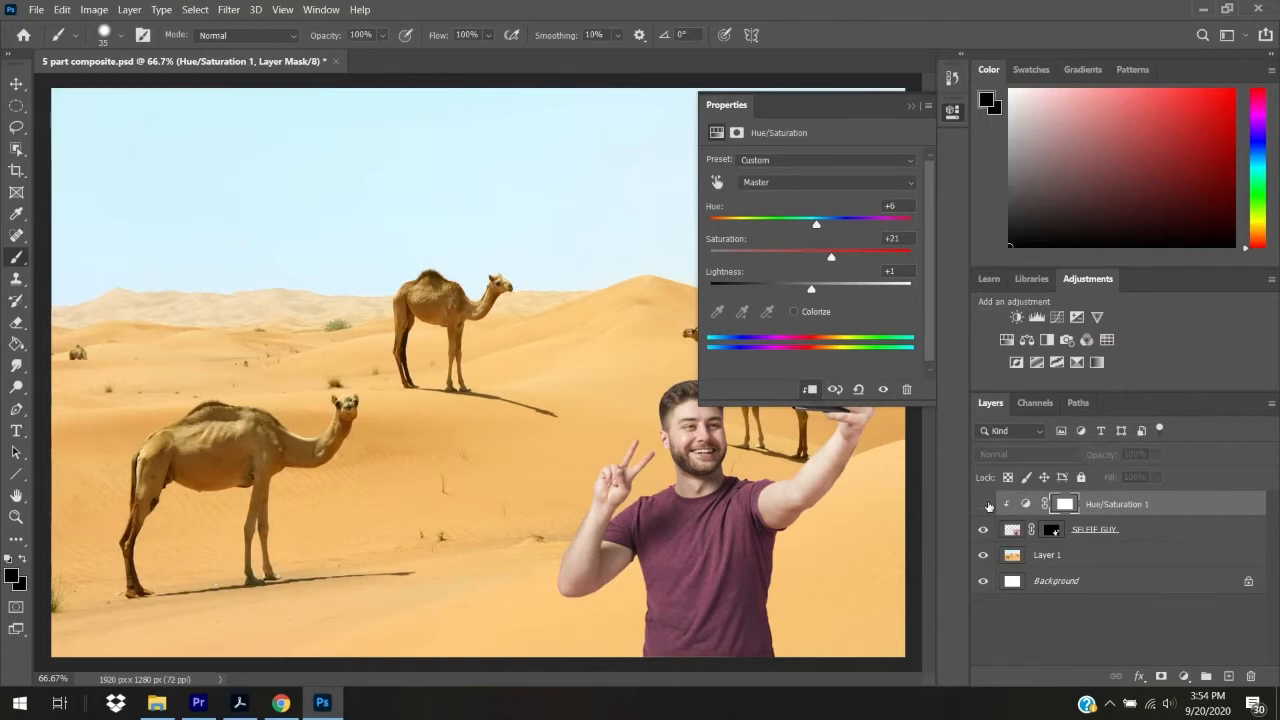
left_click(986, 505)
left_click(986, 505)
left_click(986, 505)
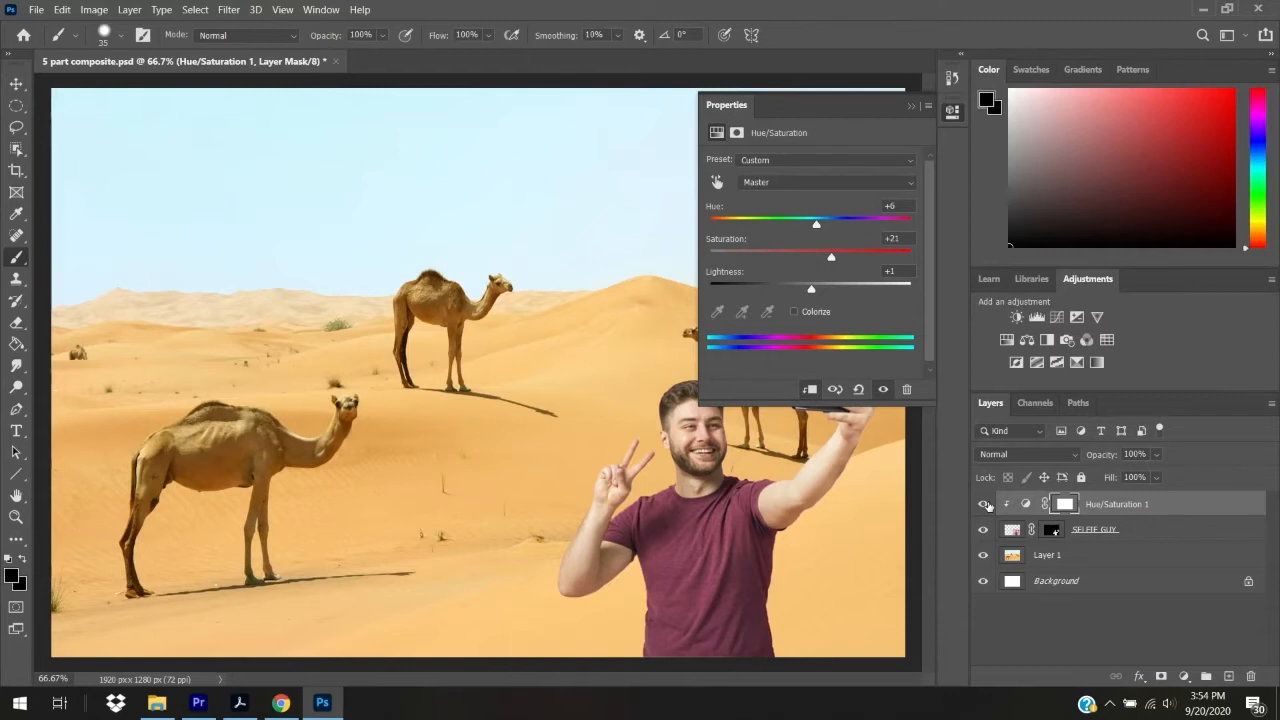
left_click(911, 106)
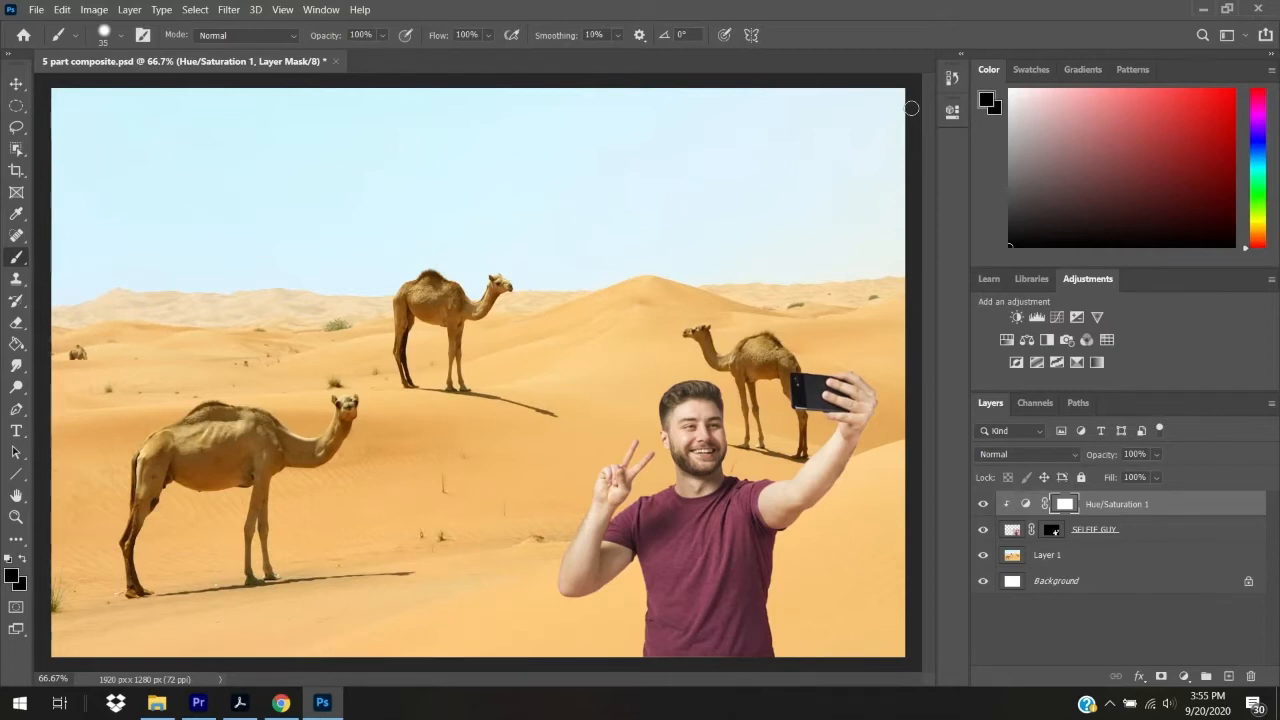
Switch to Chrome and search Google Images for "birds in sky"
left_click(281, 703)
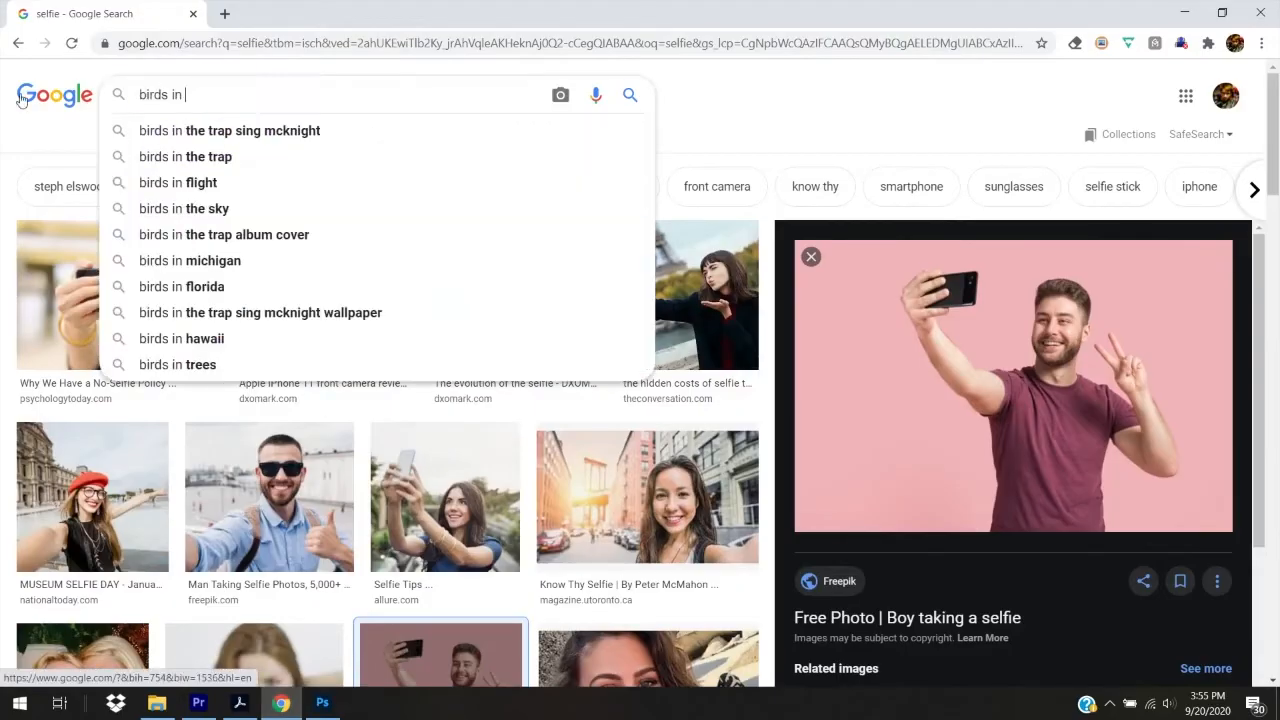
type("sky")
key("Return")
scroll(548, 412, "down", 5)
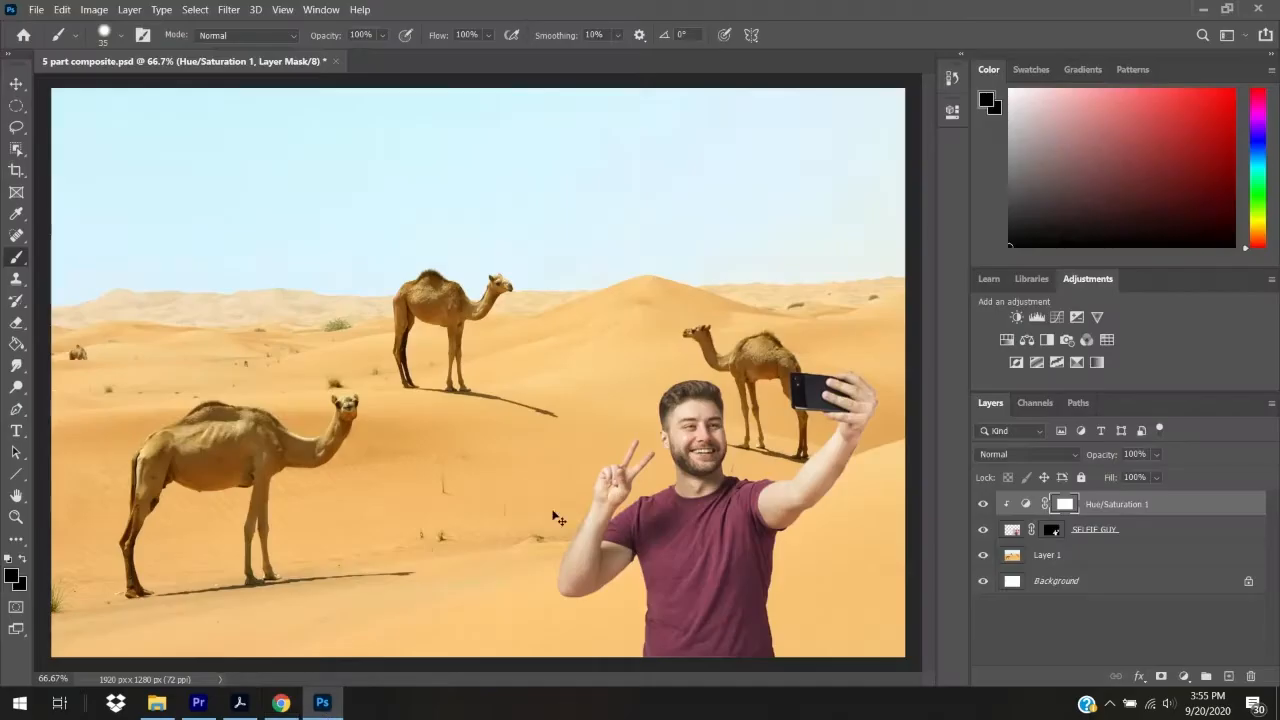
Open the PNGio picture of a black bird flock on a white background and copy the image
left_click(548, 412)
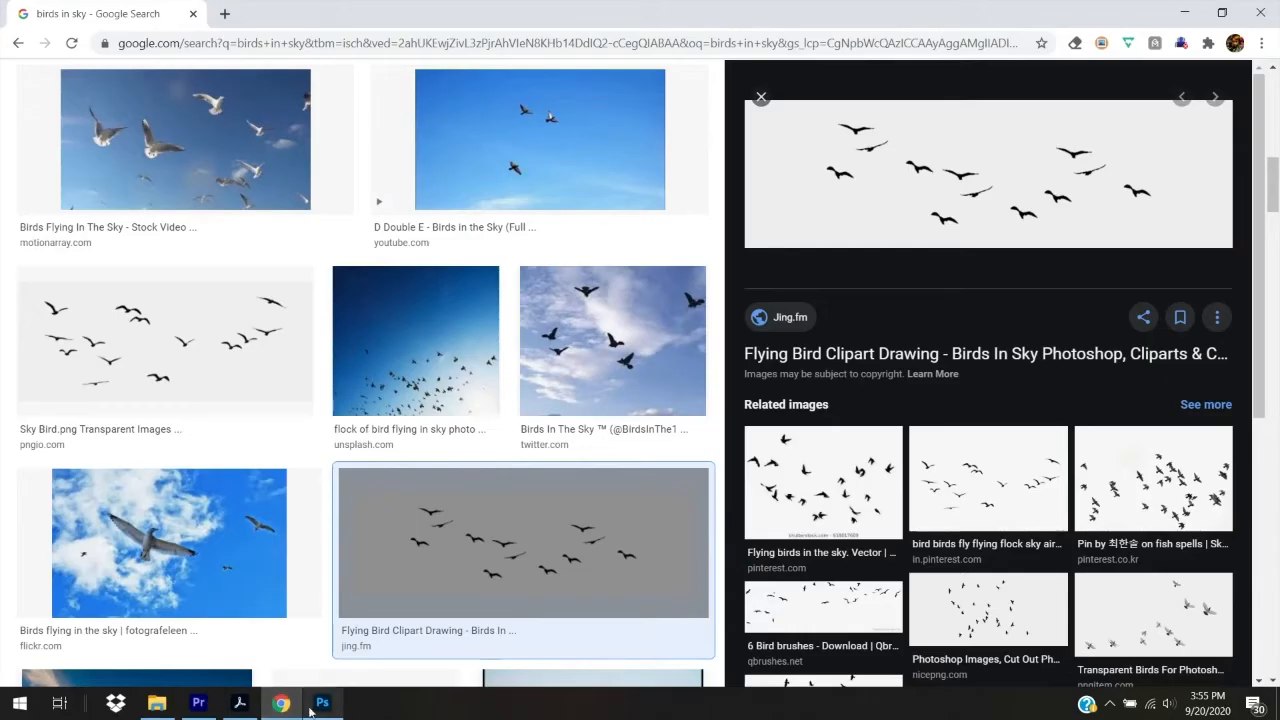
left_click(149, 349)
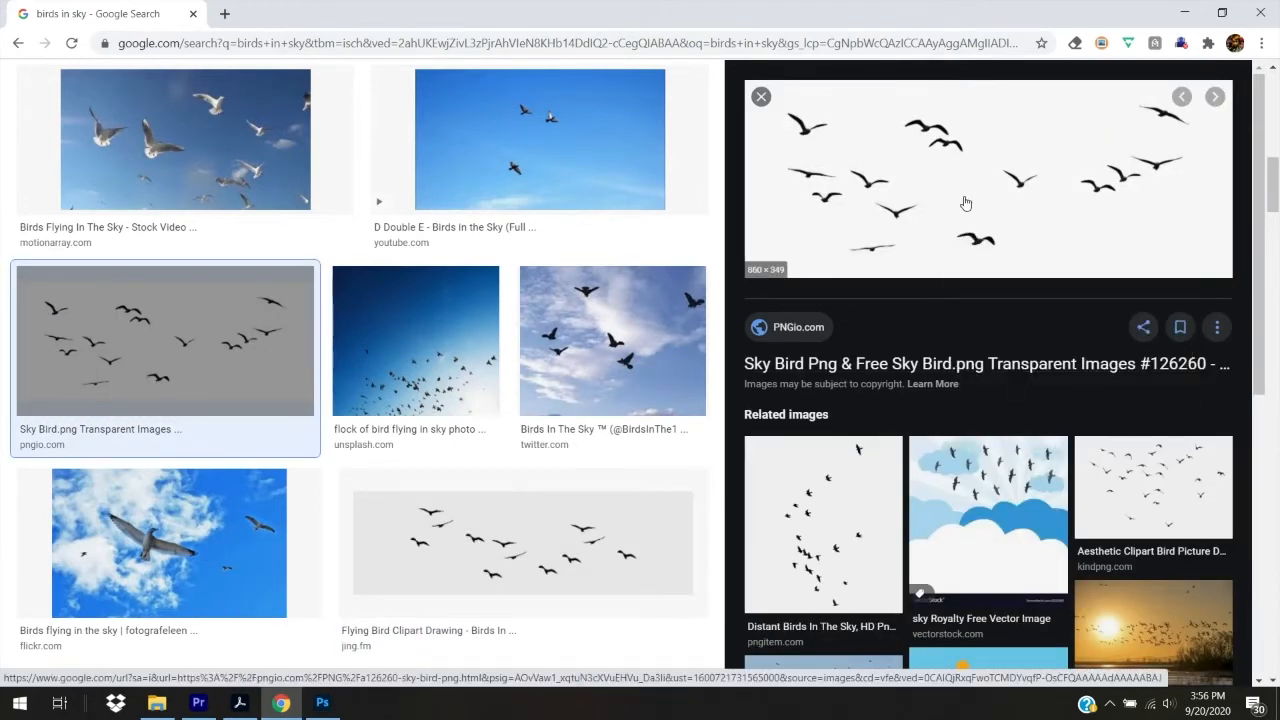
right_click(965, 203)
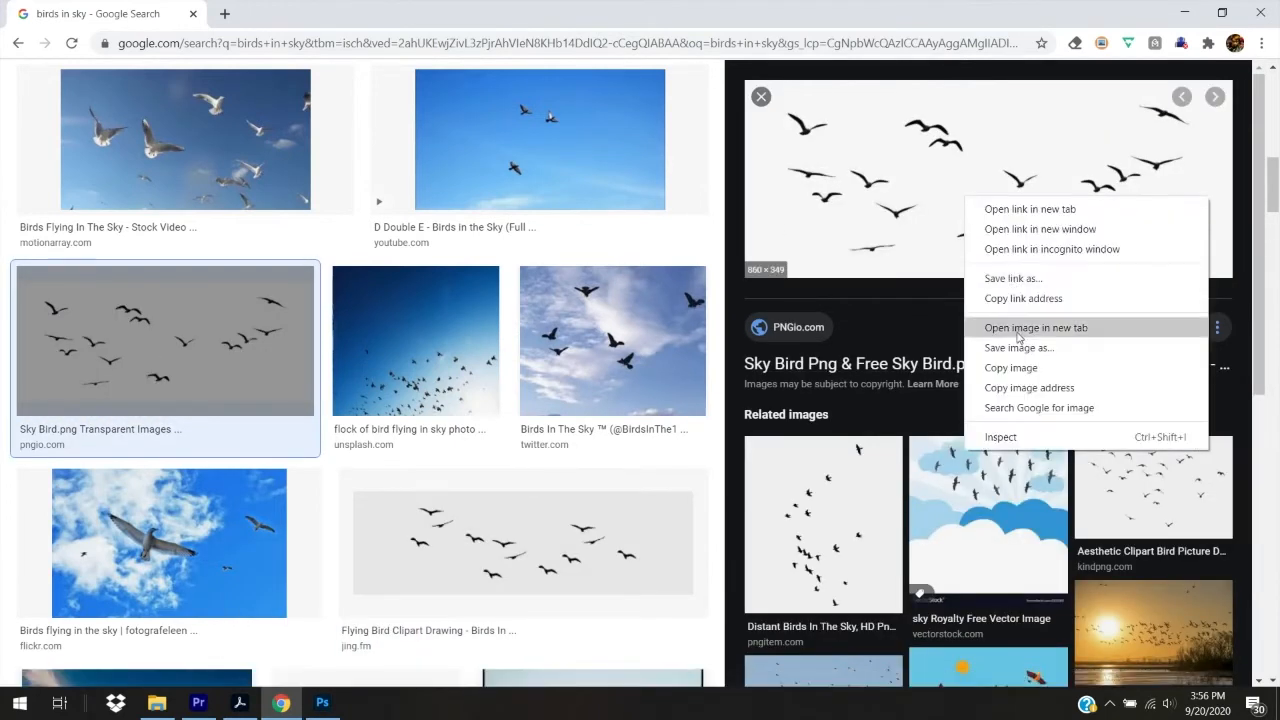
left_click(1020, 368)
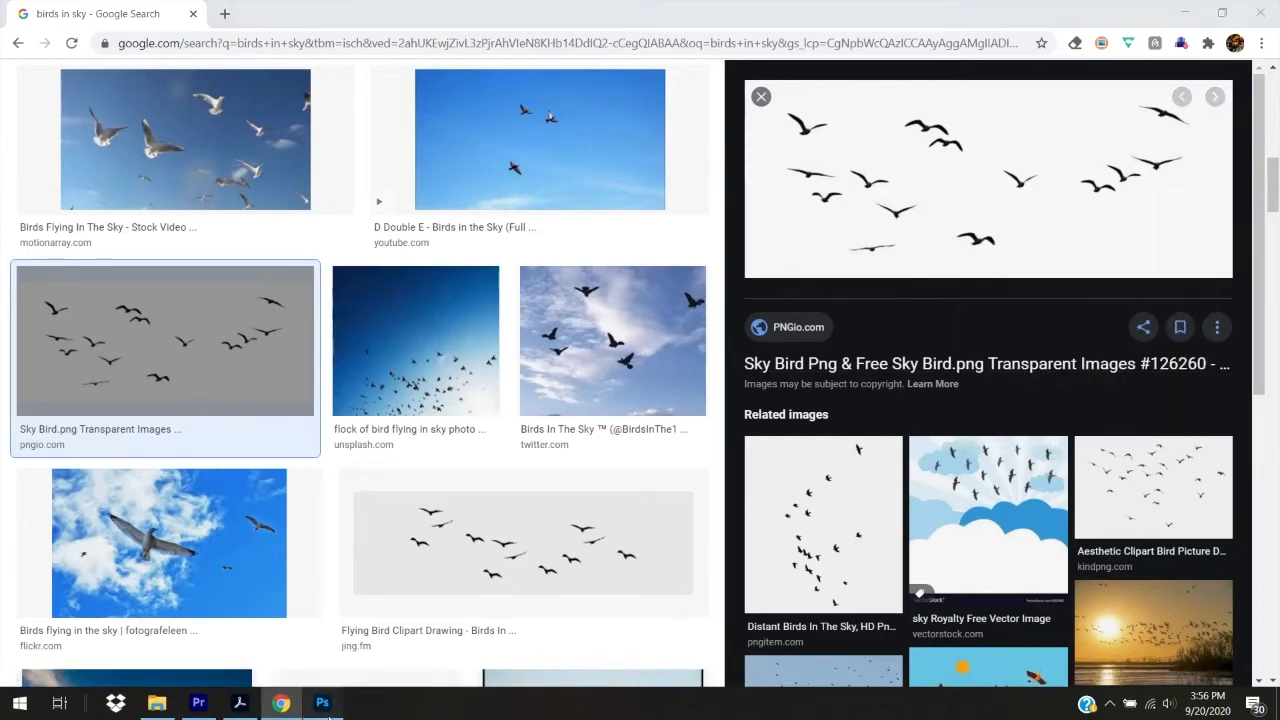
Switch back to Photoshop, paste the bird picture into the composite and move it to the upper-left part of the sky
left_click(322, 702)
key("ctrl+v")
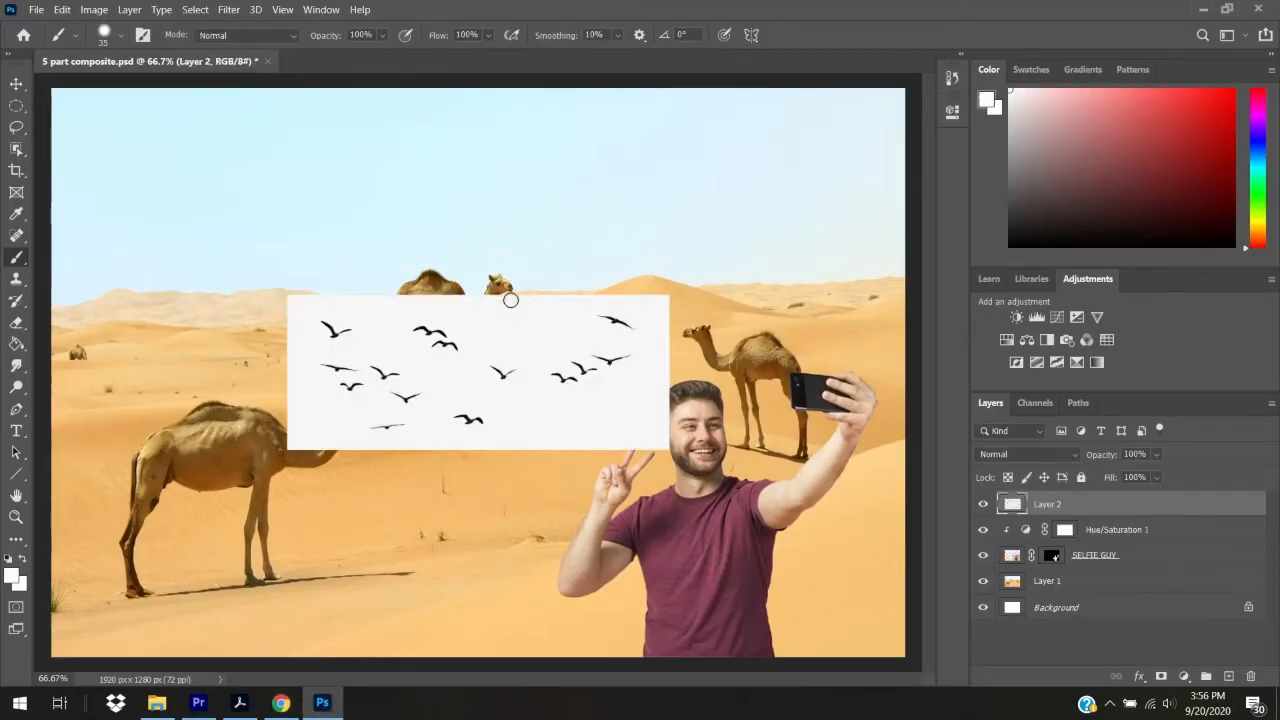
left_click(16, 83)
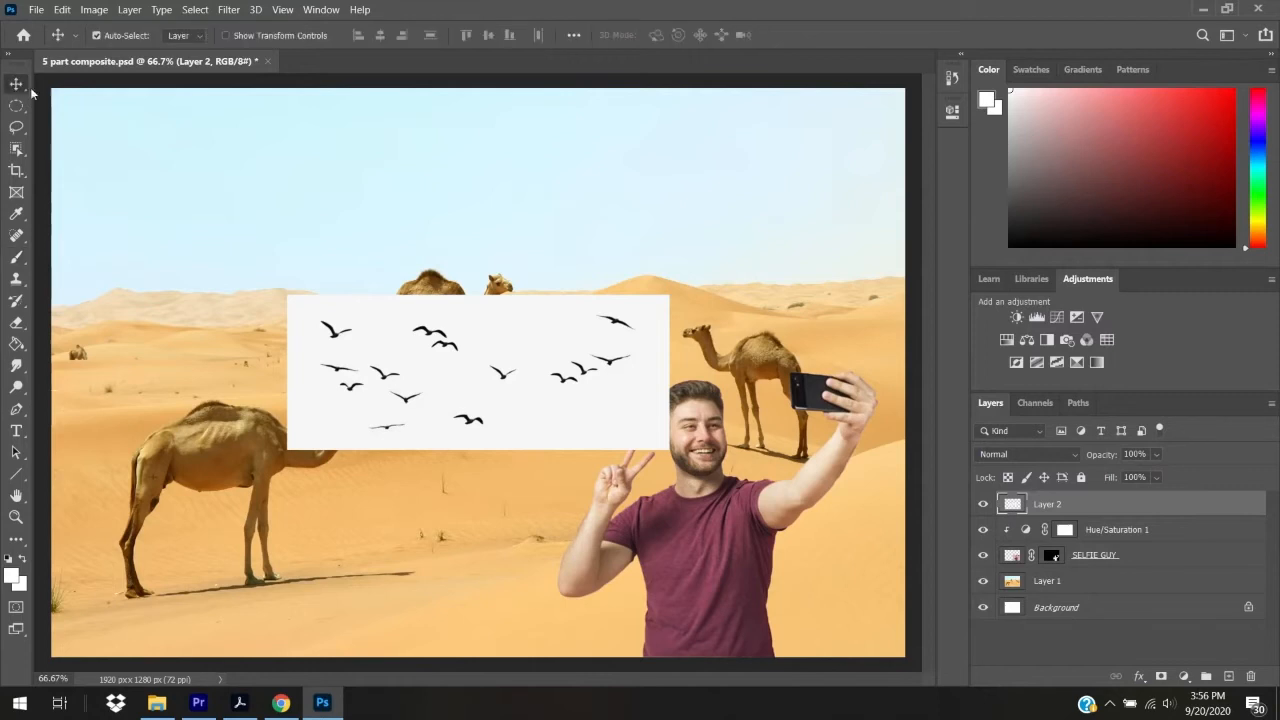
left_click_drag(385, 367, 178, 242)
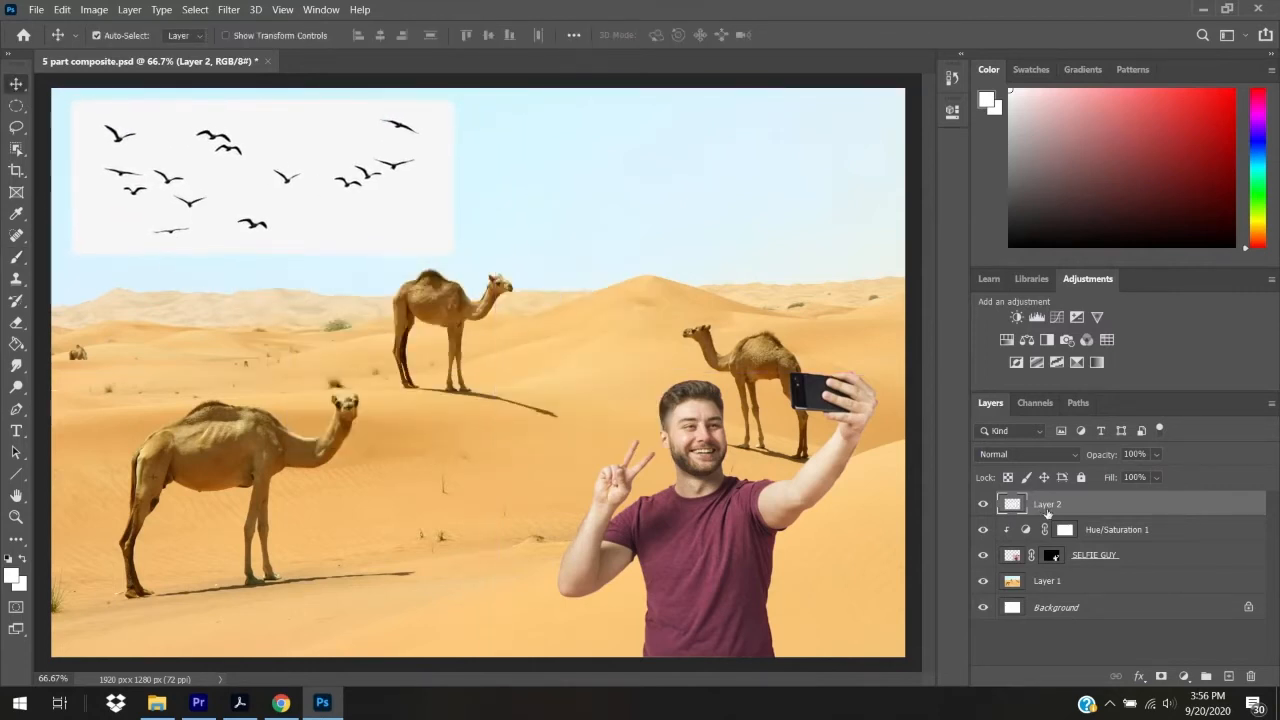
Rename the pasted bird layer as BIRDS
double_click(1056, 505)
type("BIRDS")
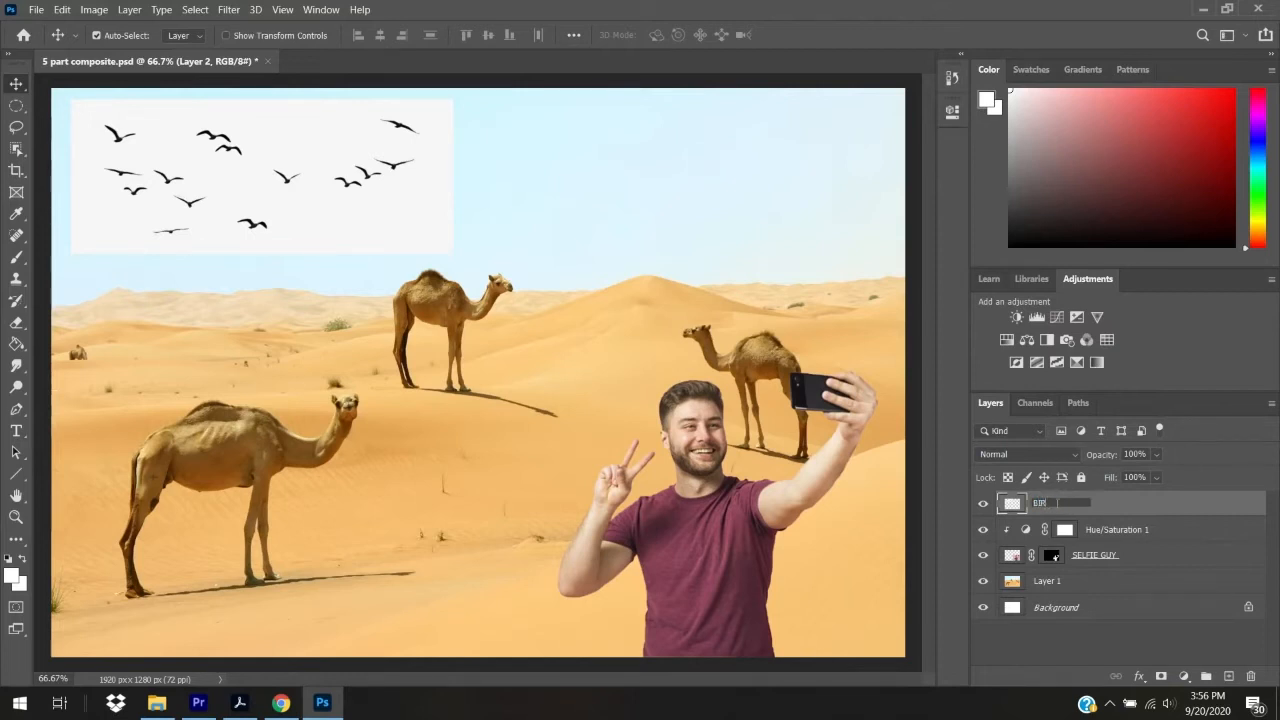
left_click(1140, 514)
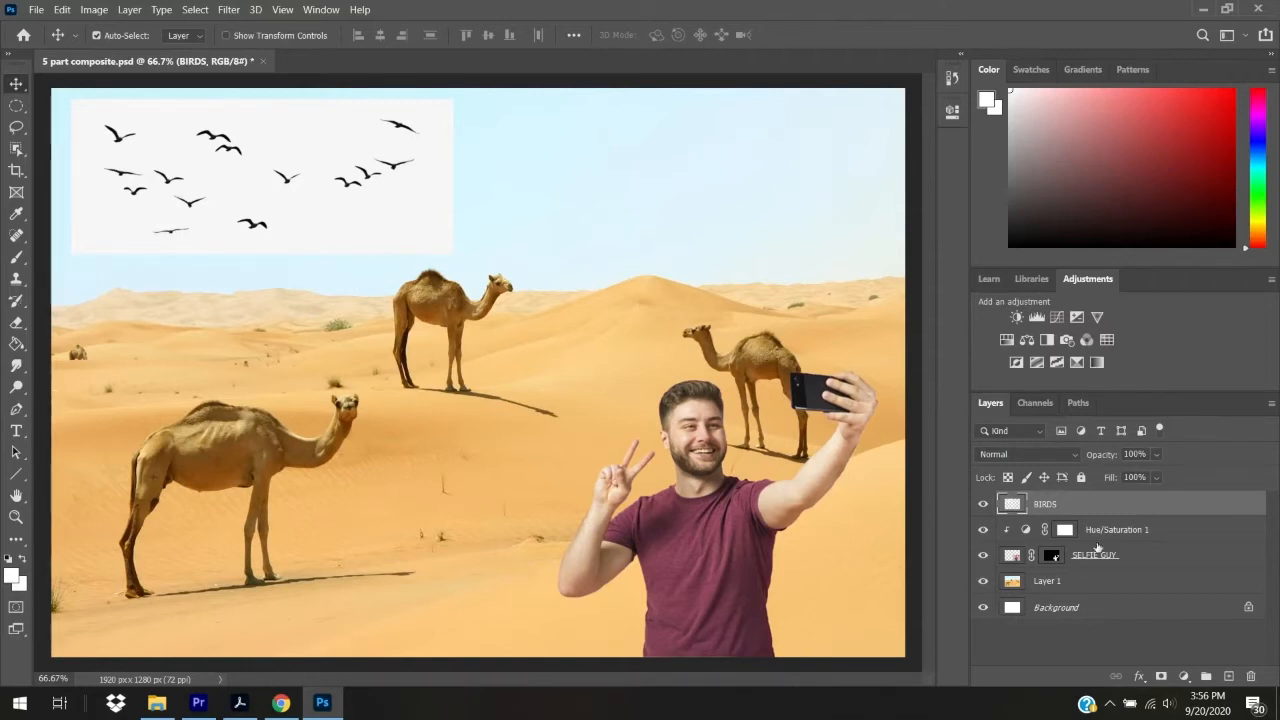
Set the BIRDS layer's blend mode to Darker Color and adjust the flock's position in the sky
left_click(1059, 457)
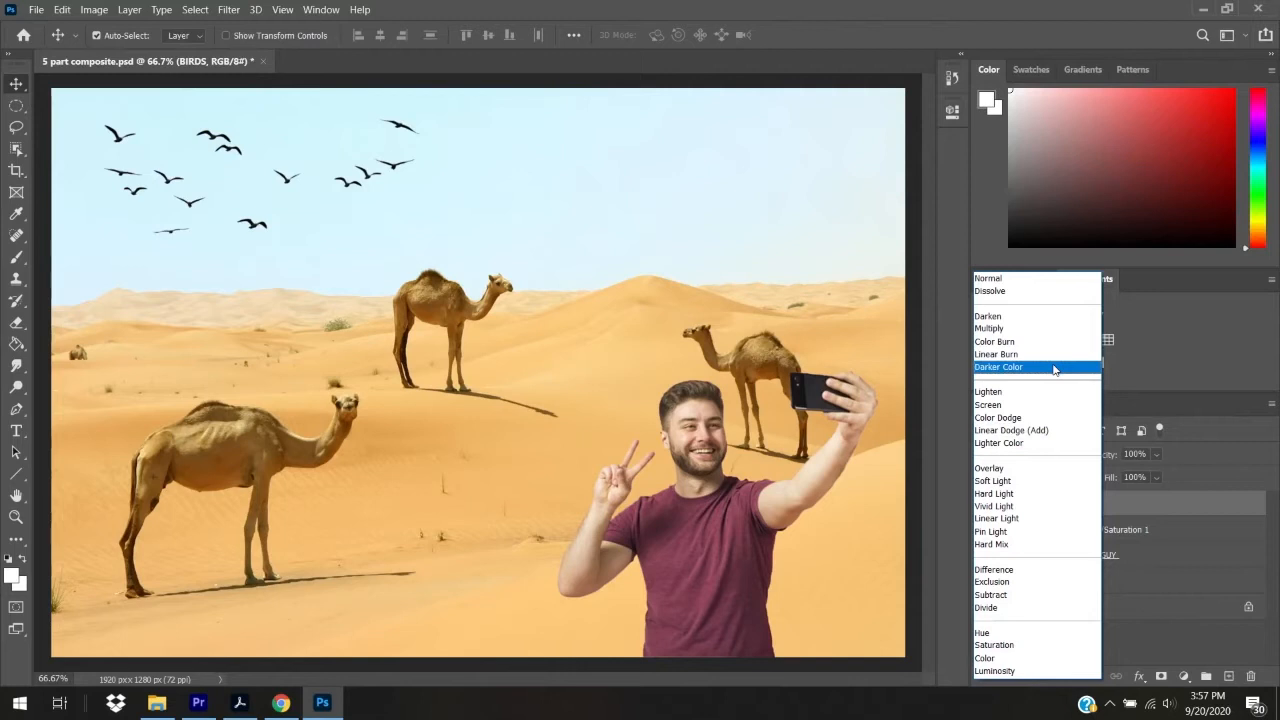
left_click(1054, 370)
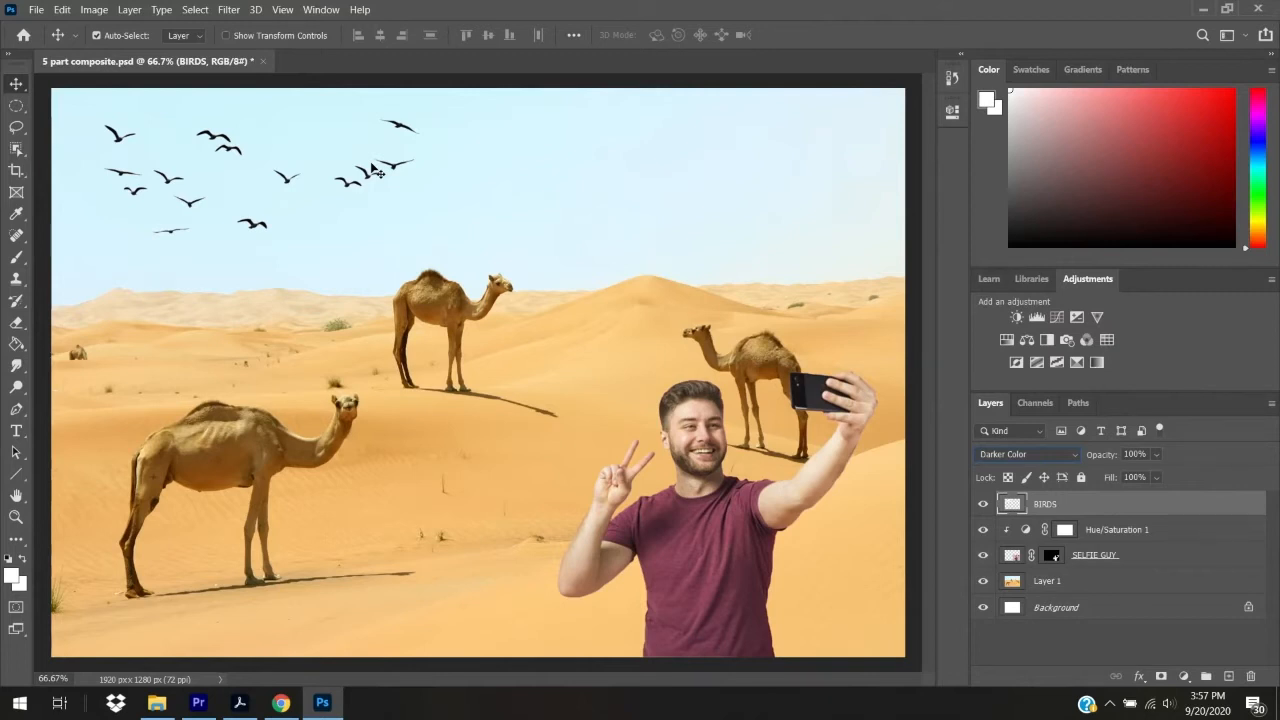
mouse_move(360, 182)
left_mouse_down()
mouse_move(430, 178)
mouse_move(375, 175)
mouse_move(367, 187)
left_mouse_up()
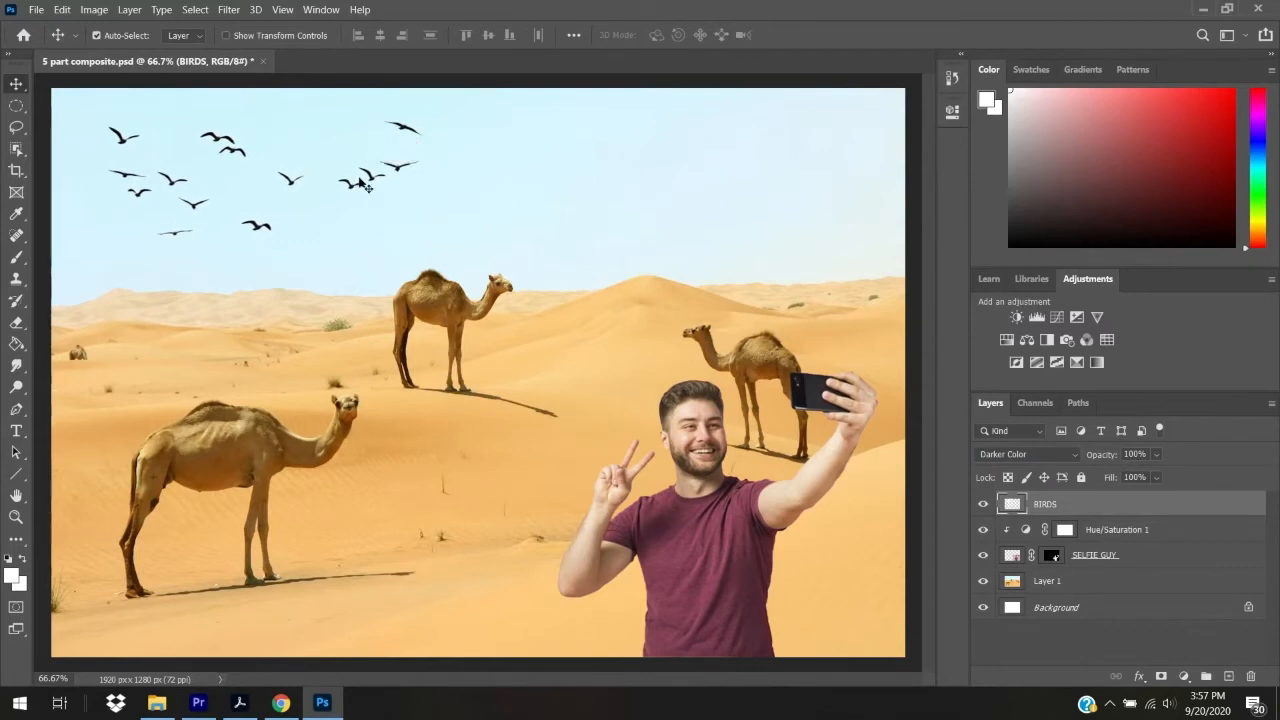
left_click_drag(367, 196, 339, 194)
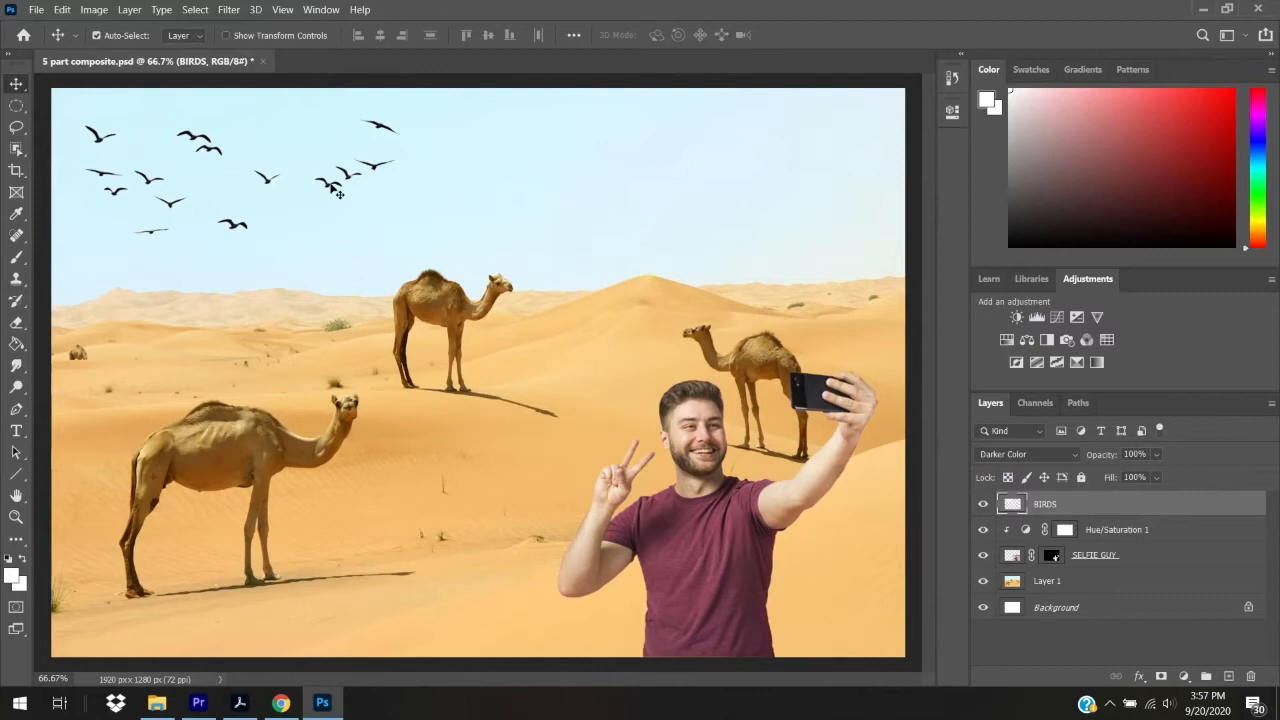
mouse_move(339, 193)
left_mouse_down()
mouse_move(466, 179)
mouse_move(489, 201)
mouse_move(328, 195)
mouse_move(458, 185)
mouse_move(348, 183)
left_mouse_up()
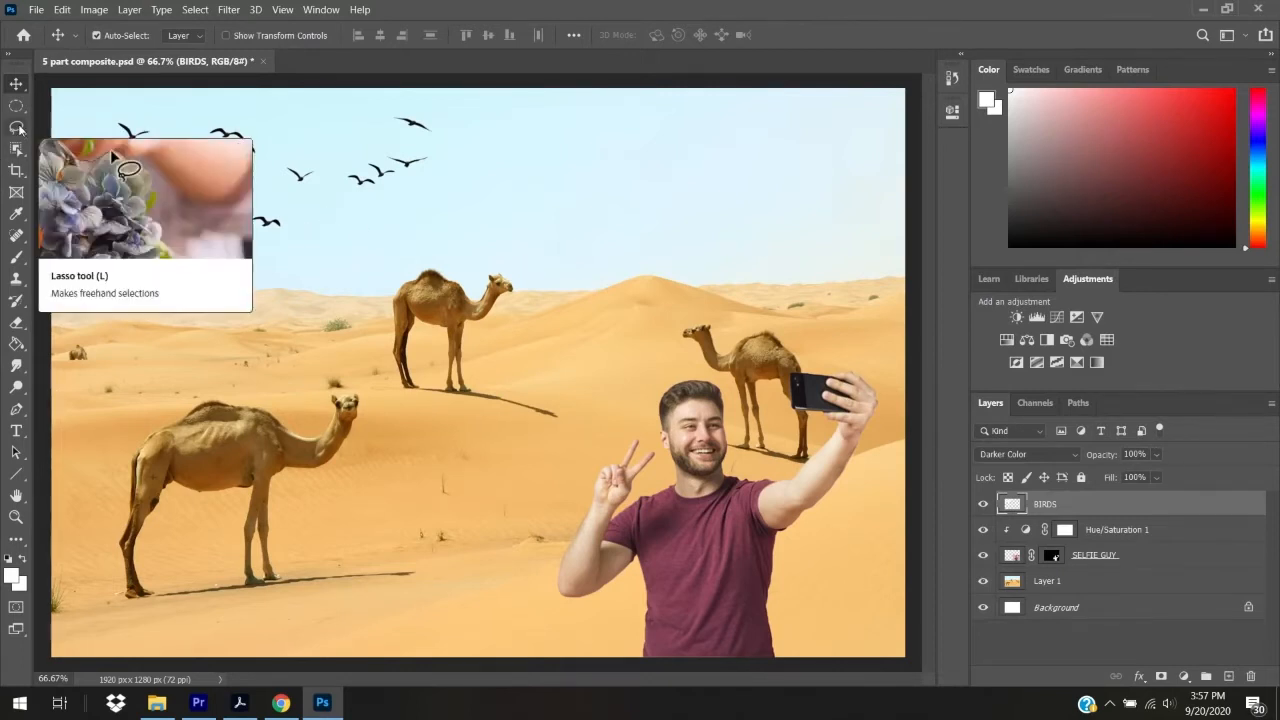
Lasso the middle bird, the upper-left bird and the two far-right birds together, and add a layer mask that keeps only these four
left_click(18, 128)
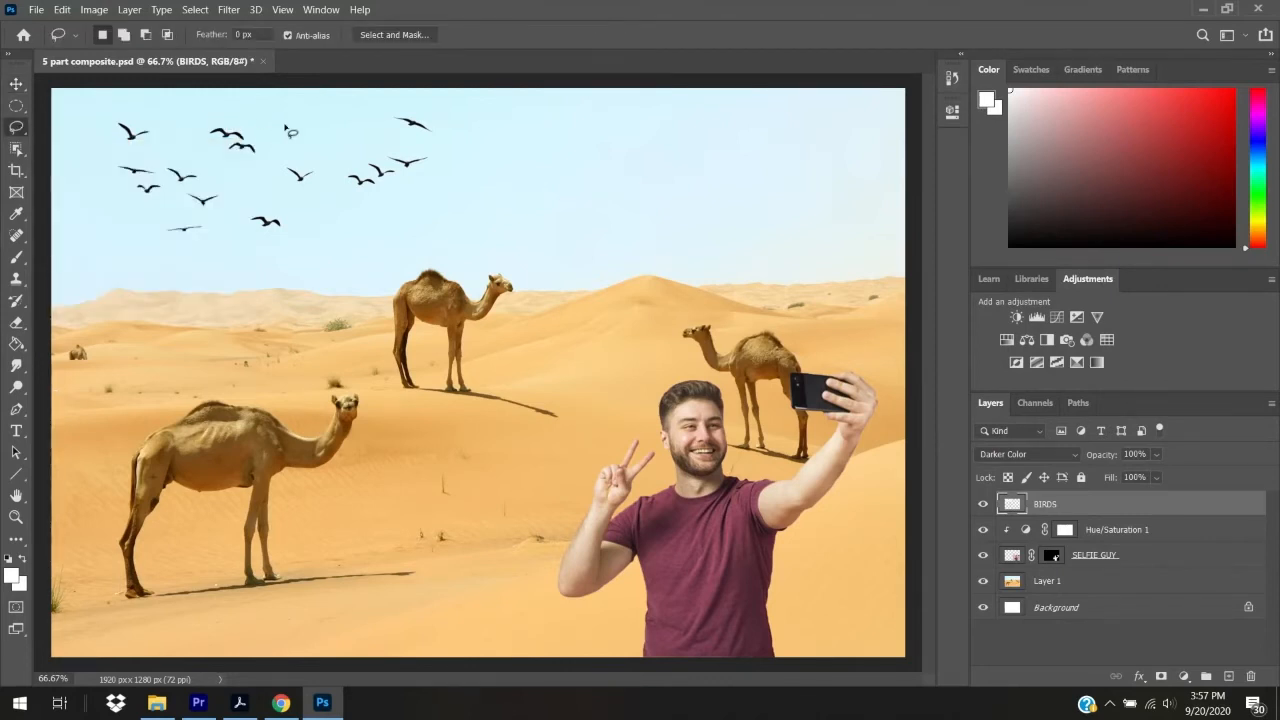
mouse_move(332, 180)
left_mouse_down()
mouse_move(287, 156)
mouse_move(276, 187)
mouse_move(322, 167)
left_mouse_up()
key("shift")
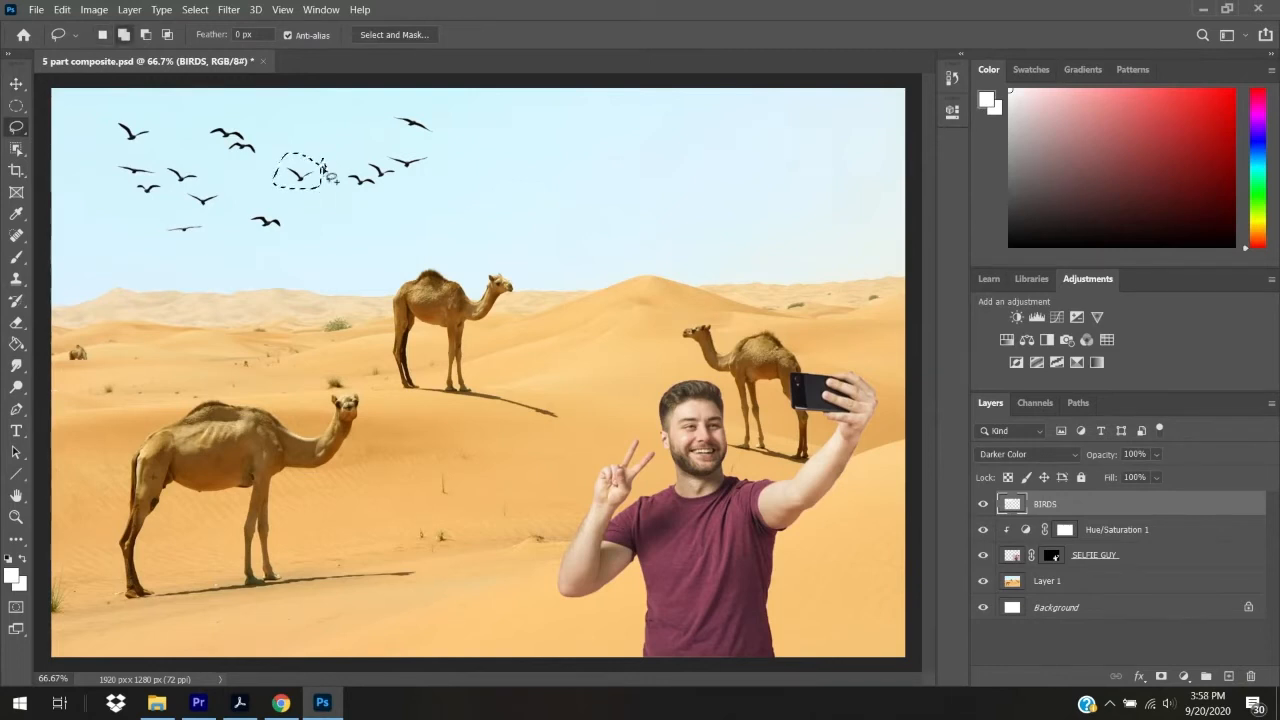
mouse_move(148, 160)
left_mouse_down()
mouse_move(118, 147)
mouse_move(117, 125)
mouse_move(157, 112)
mouse_move(140, 155)
left_mouse_up()
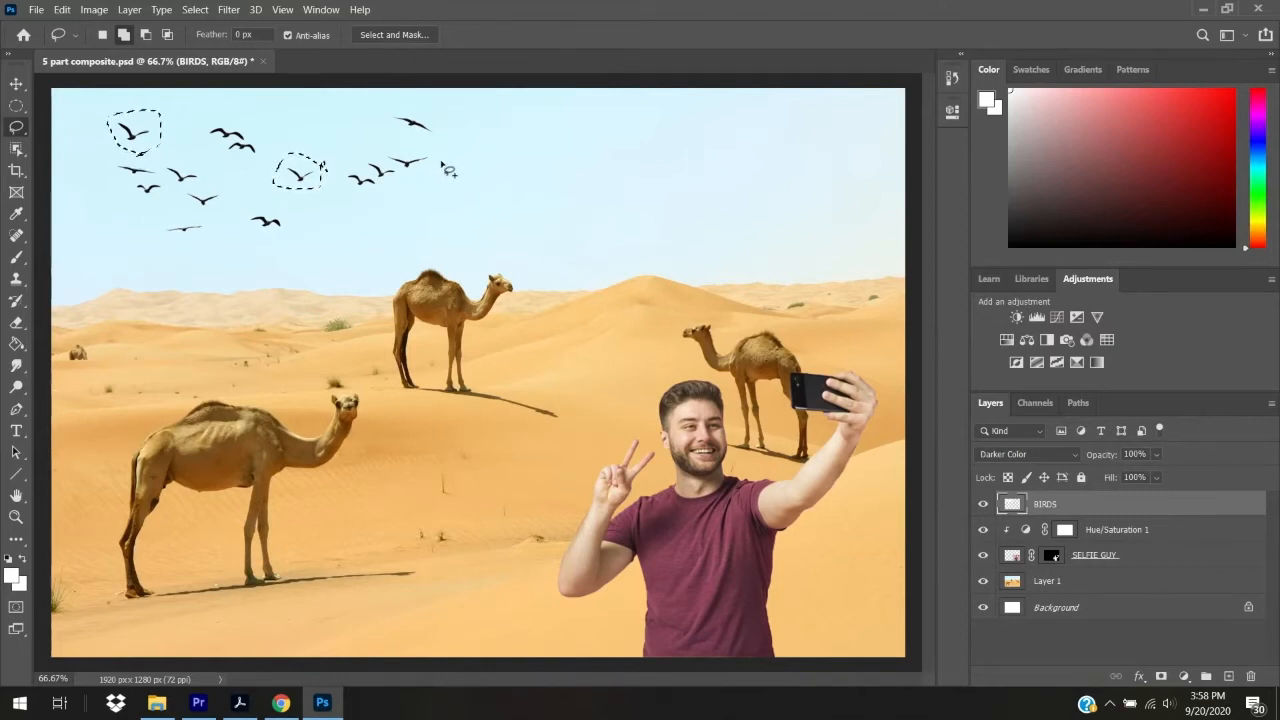
mouse_move(440, 182)
left_mouse_down()
mouse_move(379, 157)
mouse_move(382, 83)
mouse_move(424, 78)
mouse_move(456, 142)
mouse_move(444, 192)
left_mouse_up()
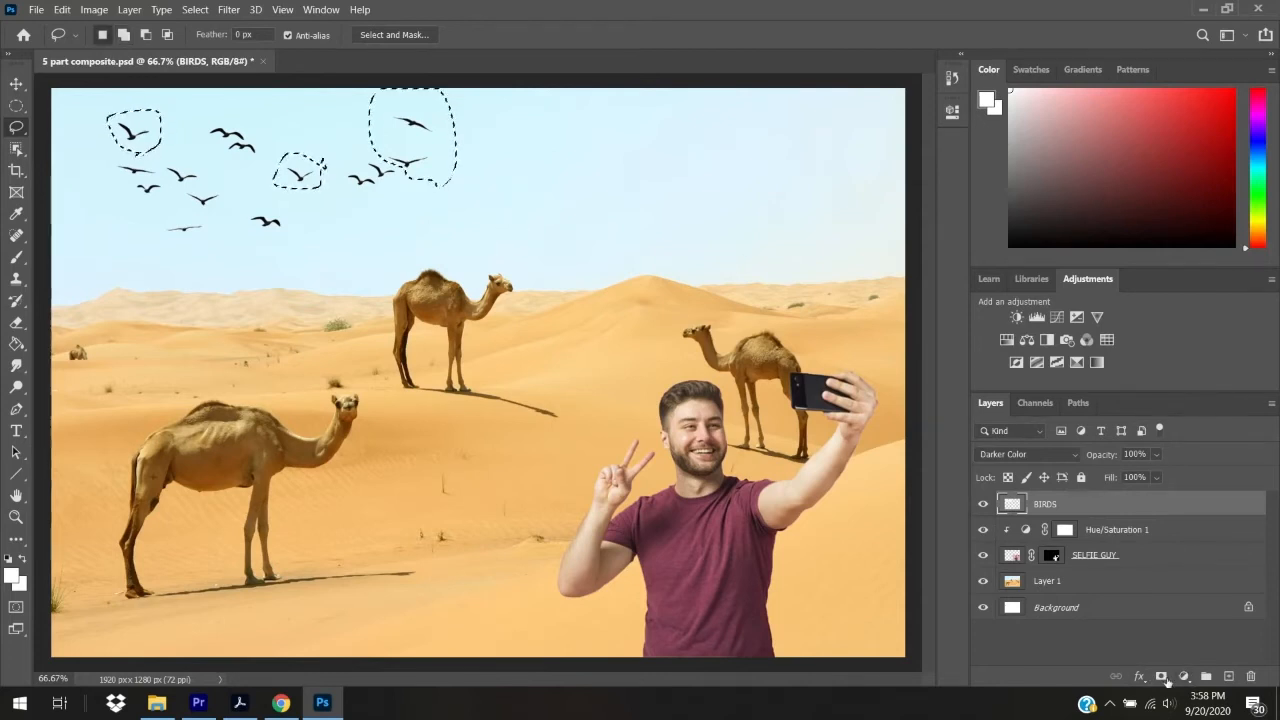
left_click(1161, 676)
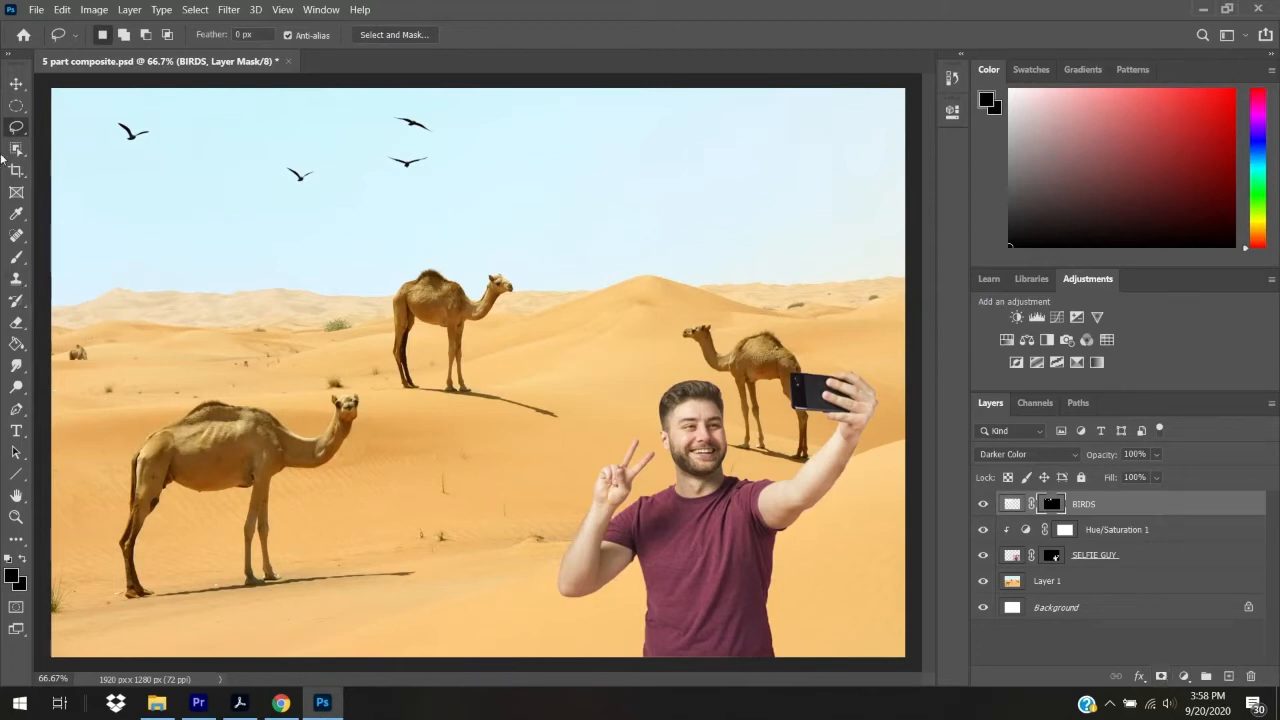
Move the four masked birds closer to the left edge of the image and slightly lower in the sky
left_click(18, 83)
left_click_drag(305, 188, 253, 181)
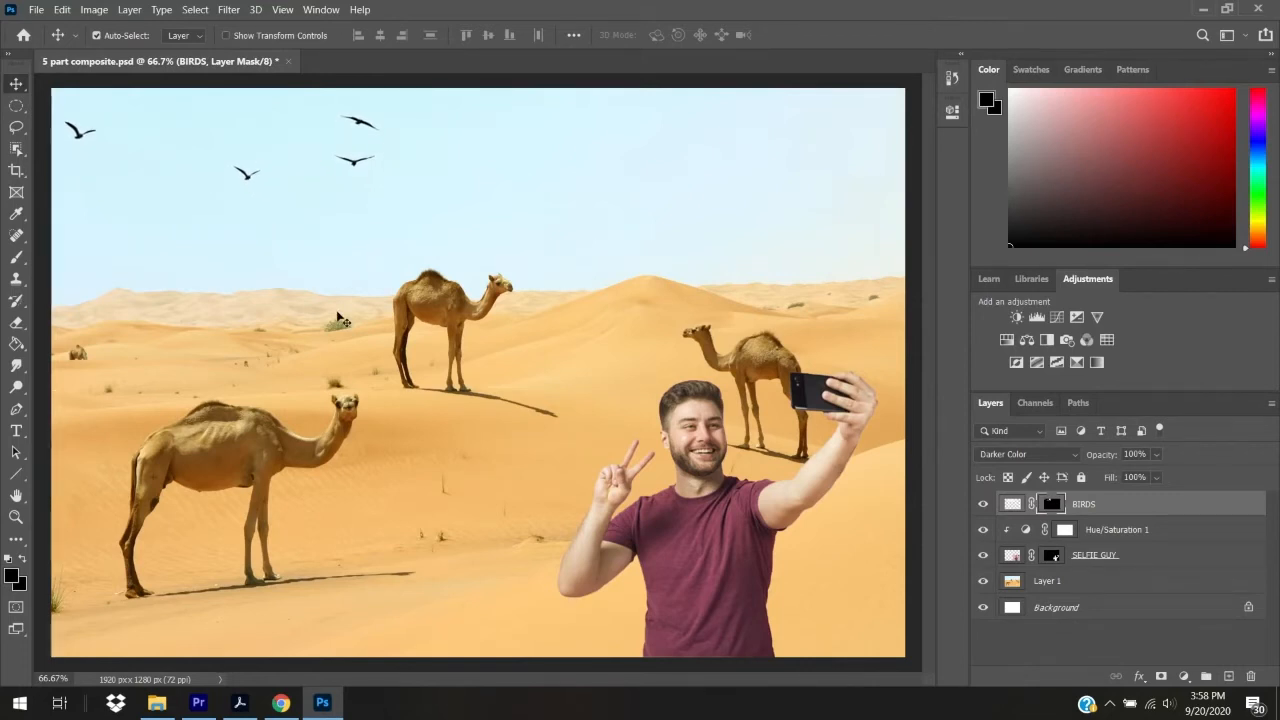
left_click_drag(250, 180, 250, 188)
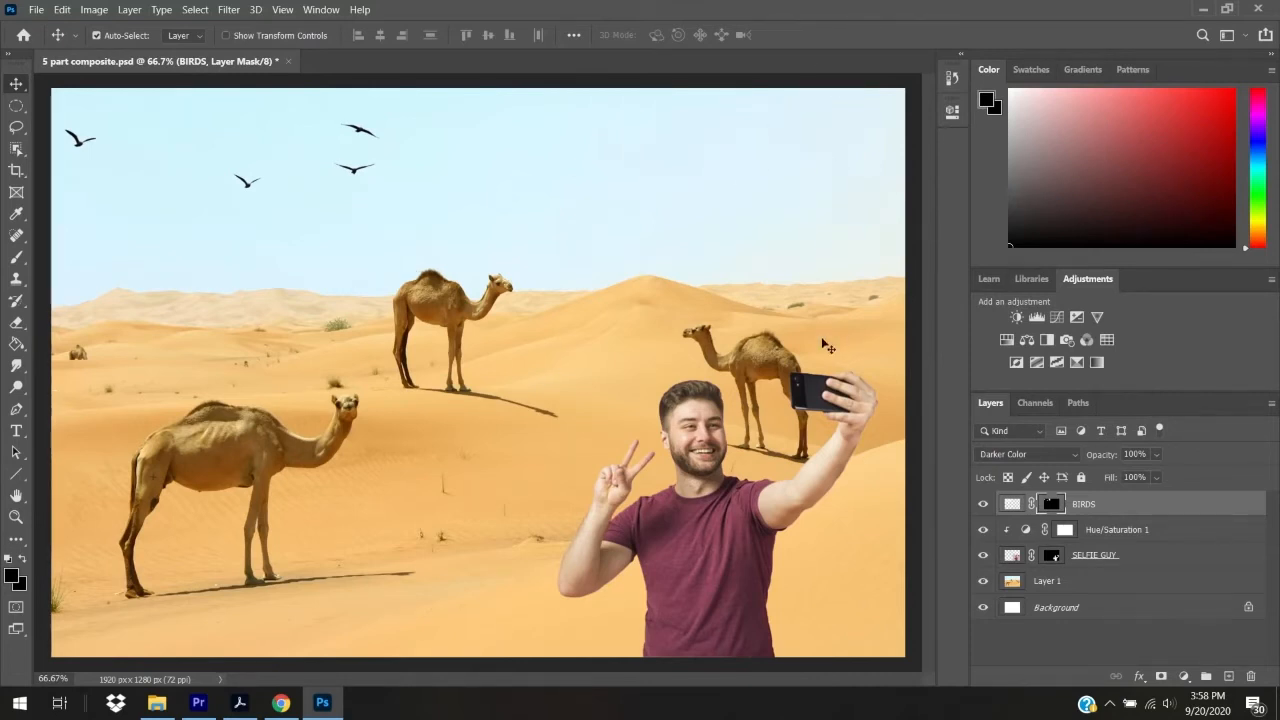
Duplicate the BIRDS layer and rename the copy as BIRDS RIGHT
key("ctrl+2")
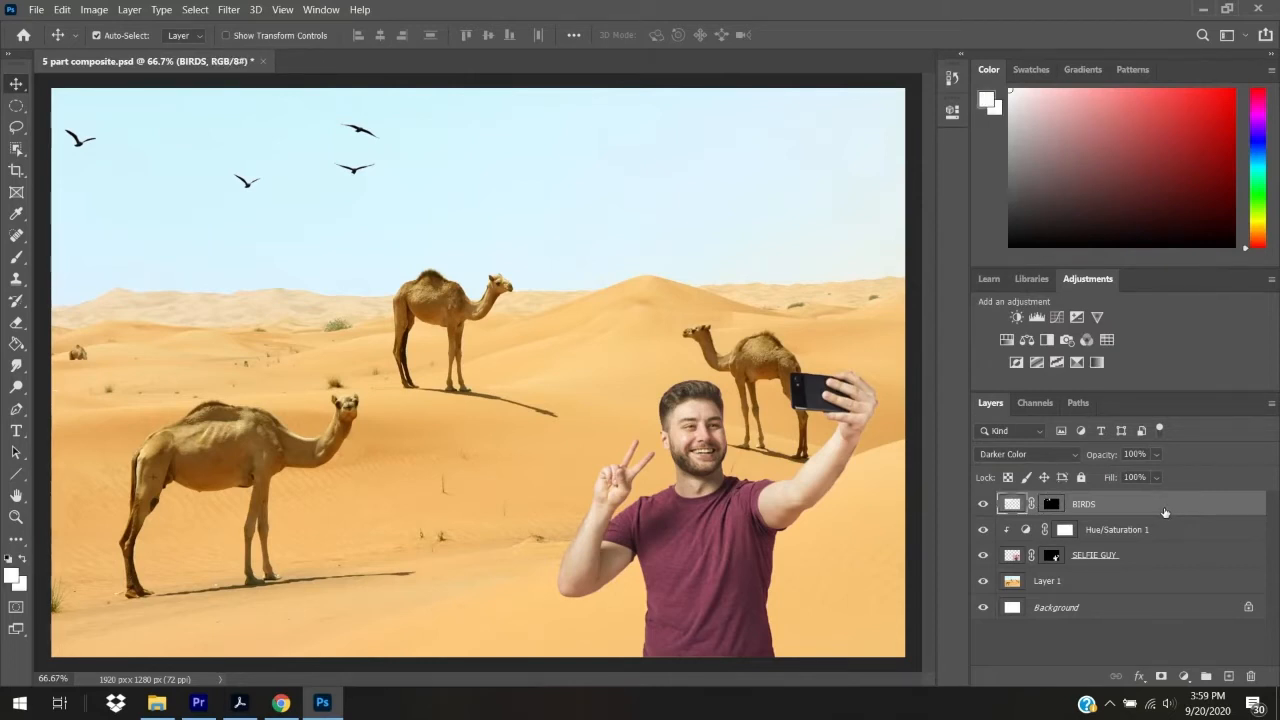
right_click(1164, 510)
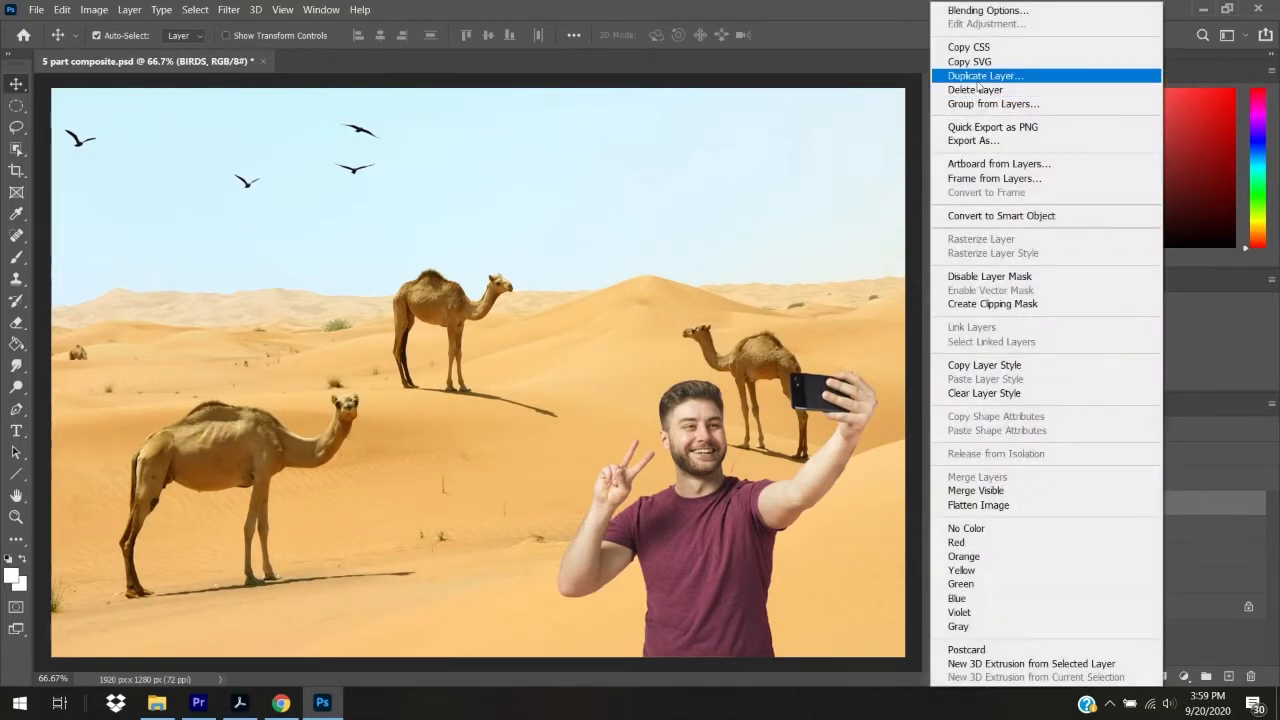
left_click(987, 79)
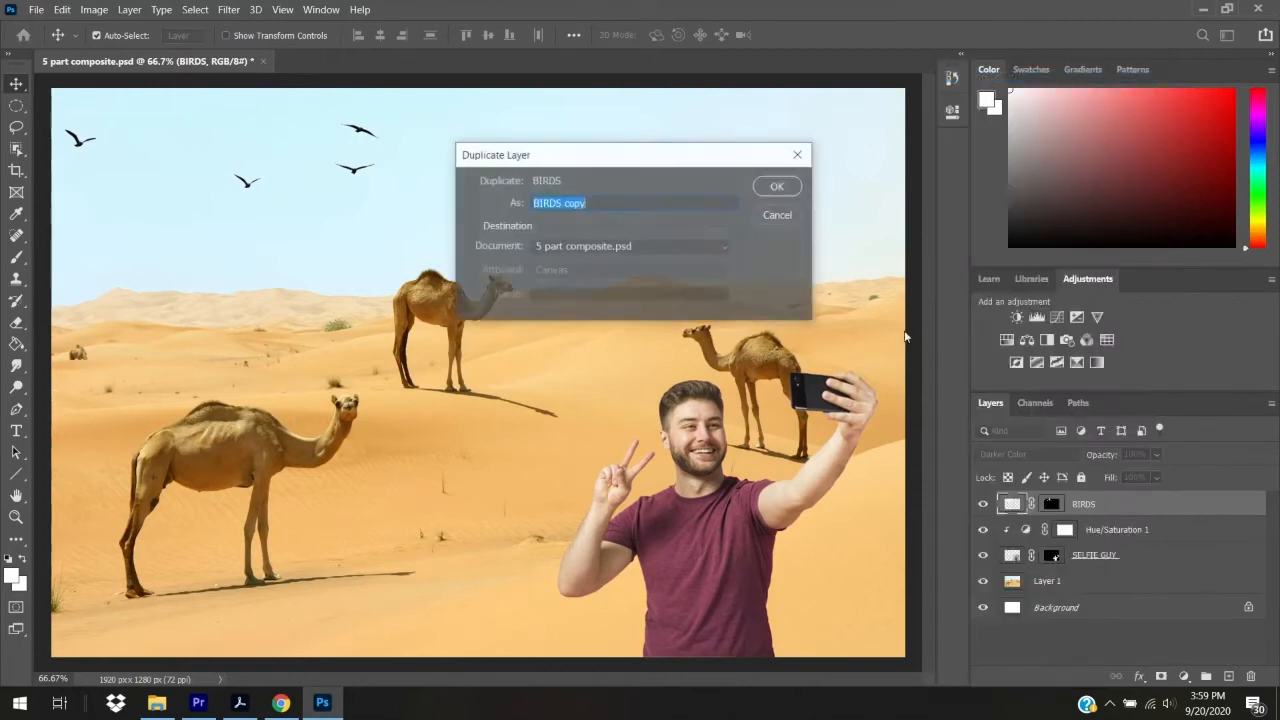
left_click(775, 186)
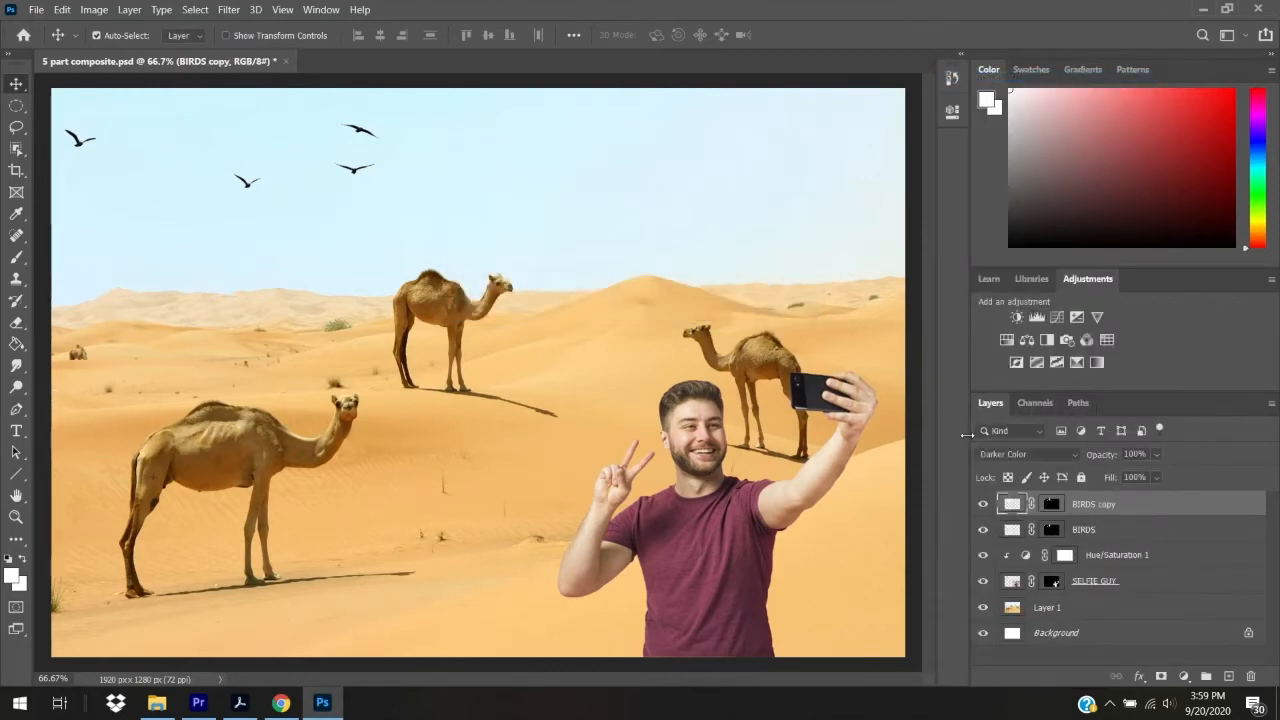
double_click(1100, 505)
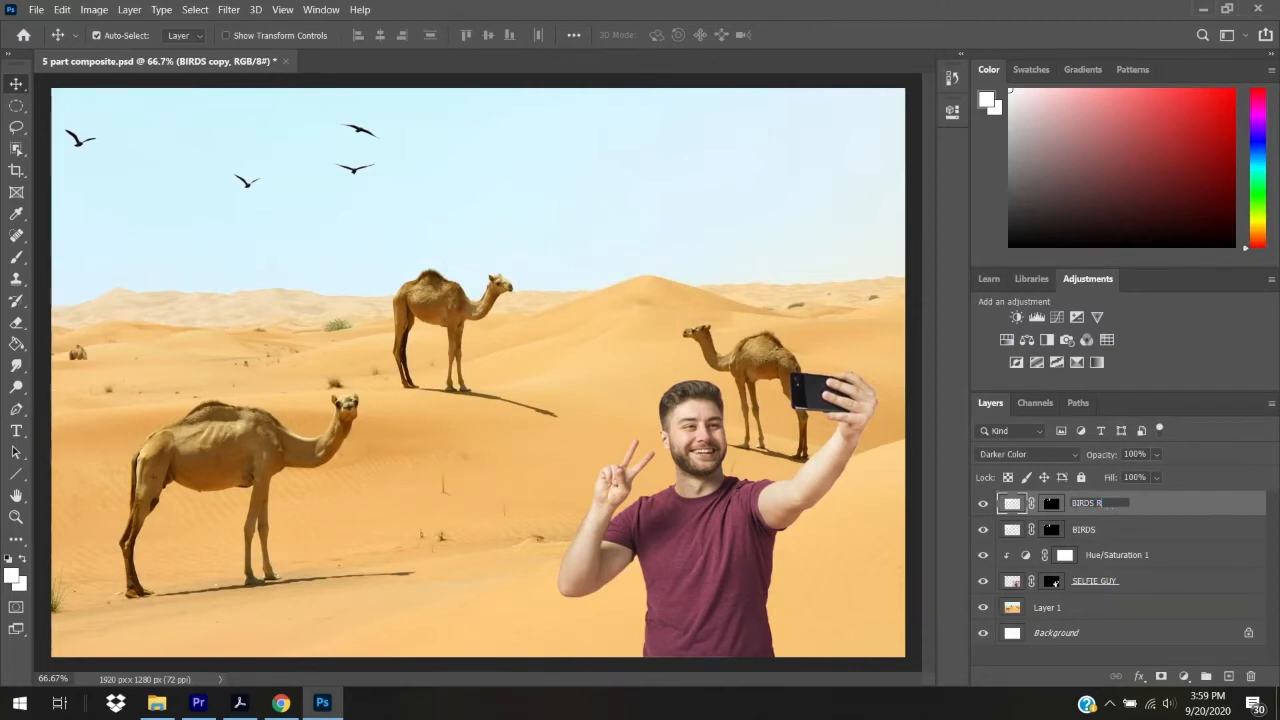
type("BIRDS RIGHT")
left_click(1168, 512)
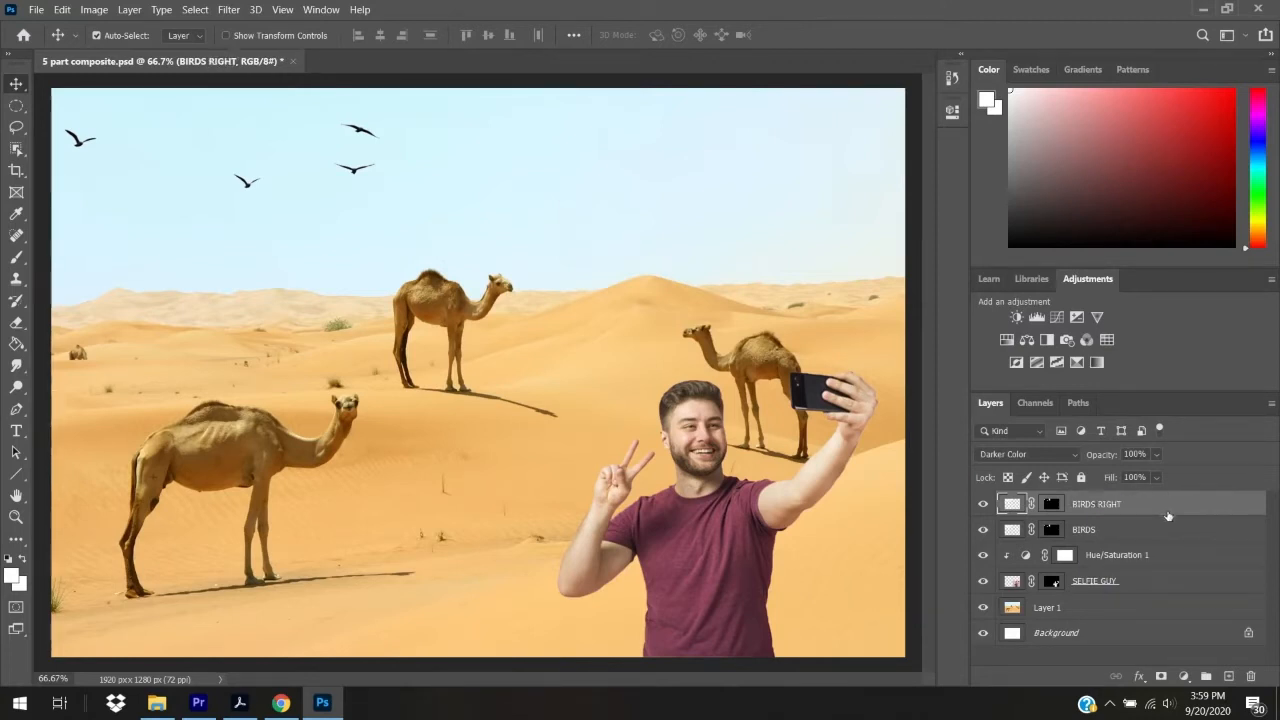
Delete the layer mask from BIRDS RIGHT and move its full flock to the right half of the sky
left_click(1050, 505)
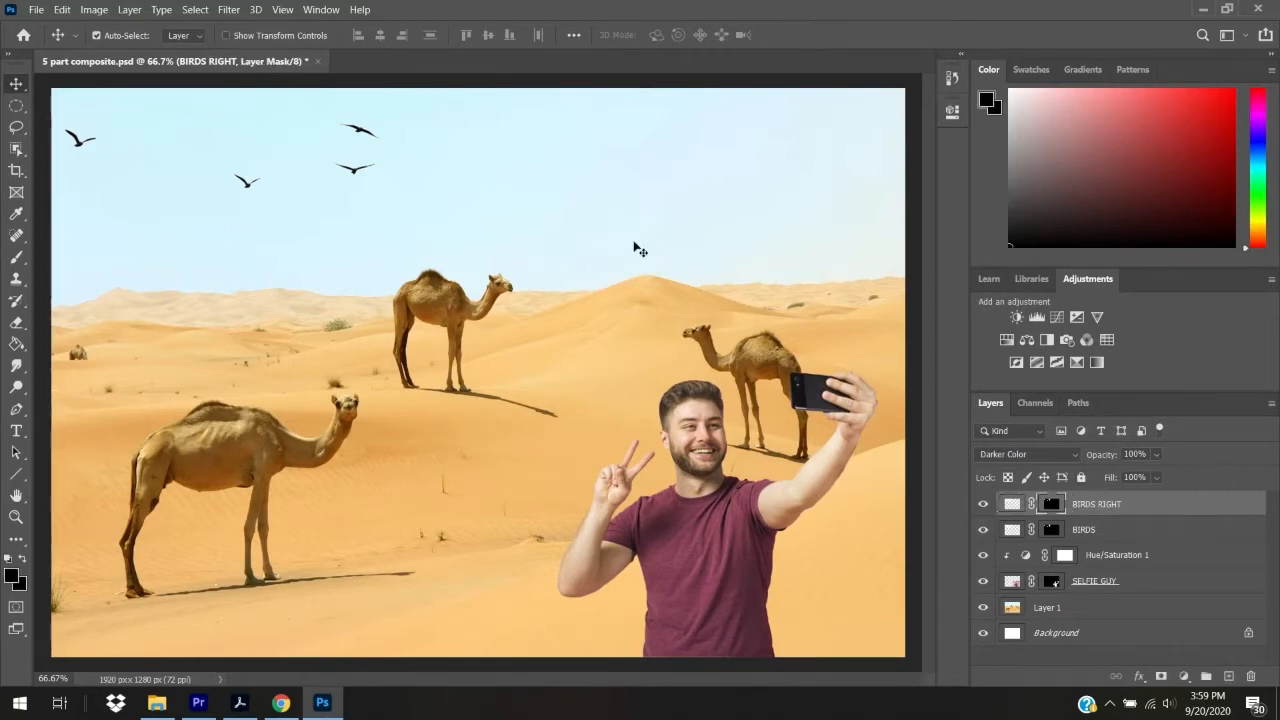
right_click(1049, 505)
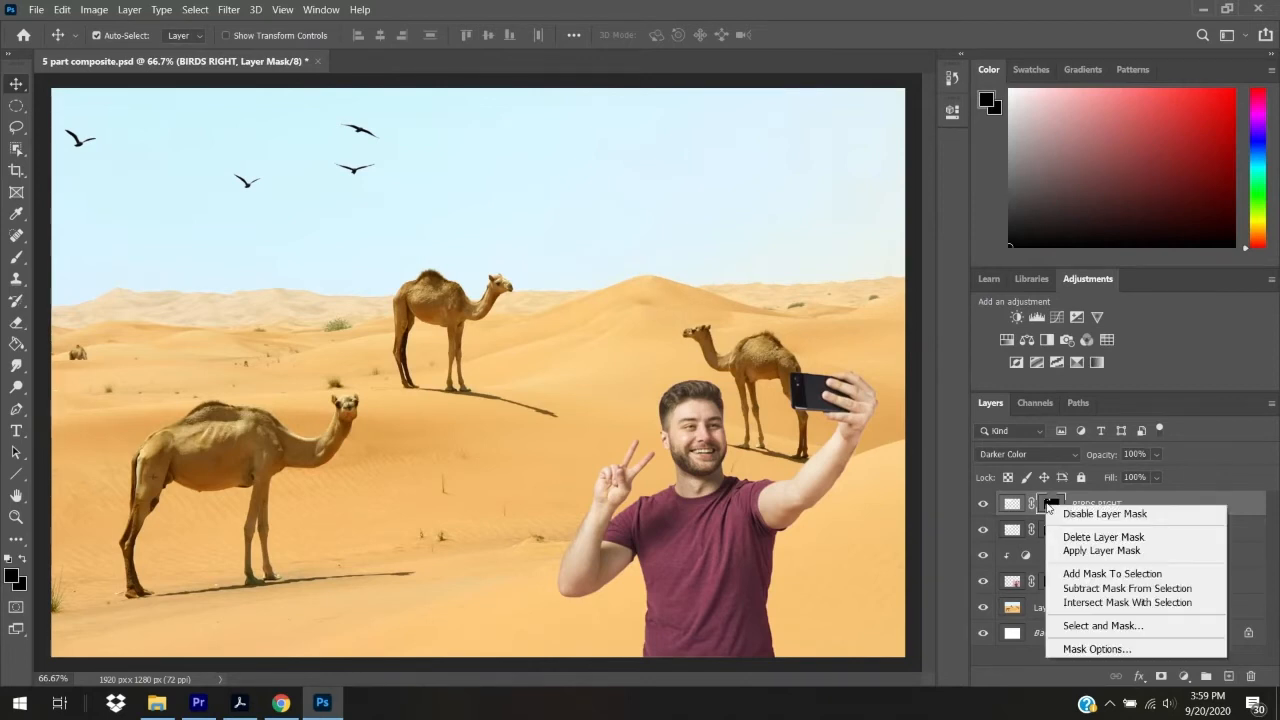
left_click(1085, 539)
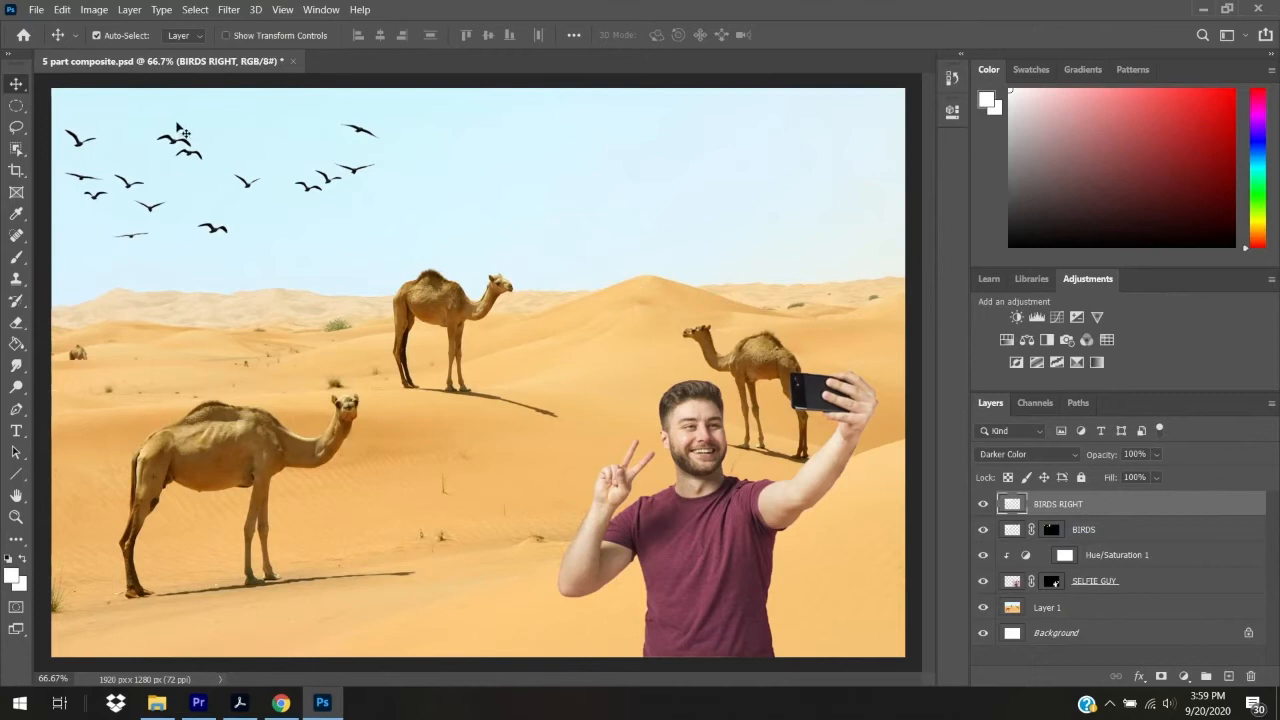
left_click_drag(225, 232, 700, 236)
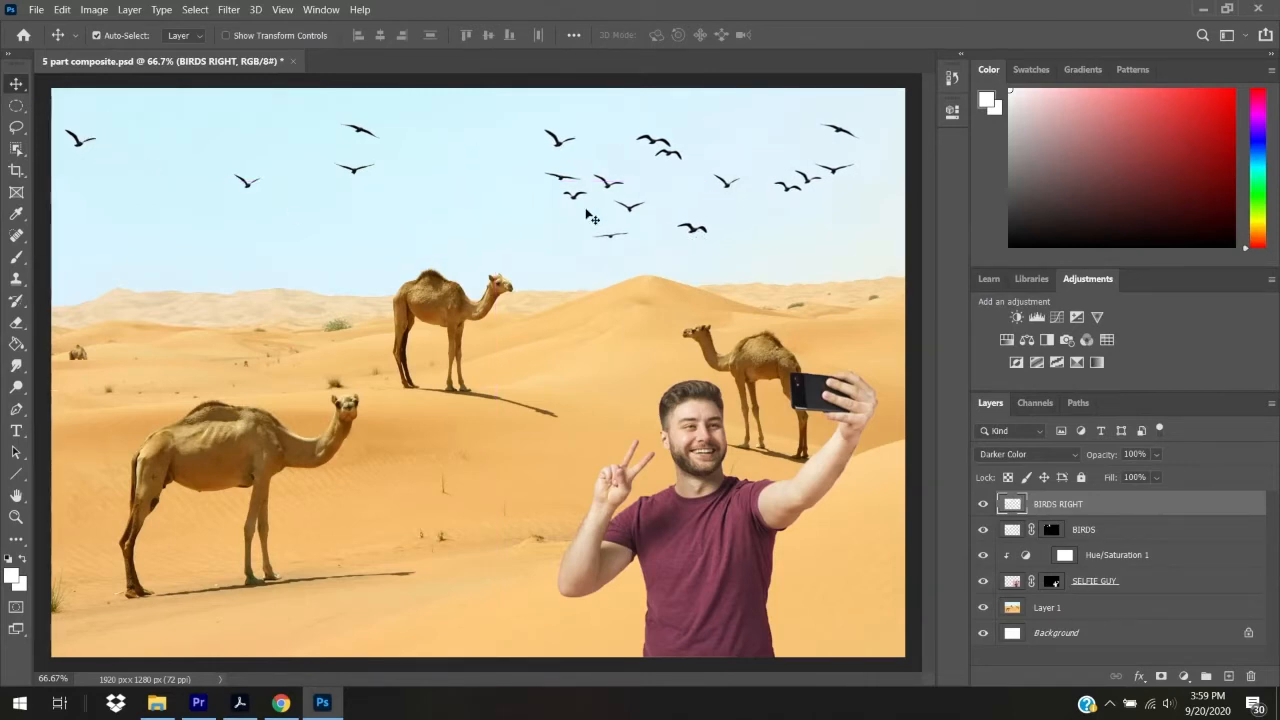
Lasso the flock's two lowest birds and the small bird just above them at the left, and add a layer mask keeping only these three
left_click(16, 126)
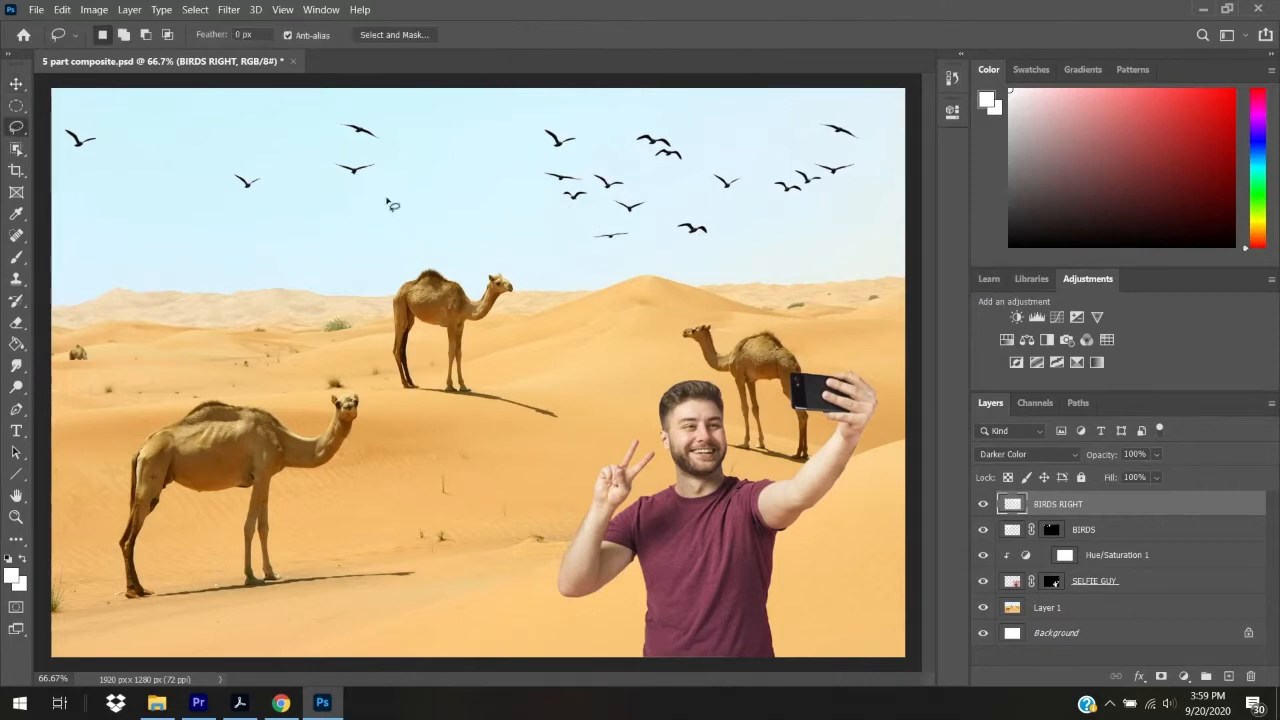
mouse_move(642, 240)
left_mouse_down()
mouse_move(614, 226)
mouse_move(582, 243)
mouse_move(658, 259)
mouse_move(645, 240)
left_mouse_up()
mouse_move(716, 220)
left_mouse_down()
mouse_move(668, 221)
mouse_move(727, 246)
mouse_move(715, 222)
left_mouse_up()
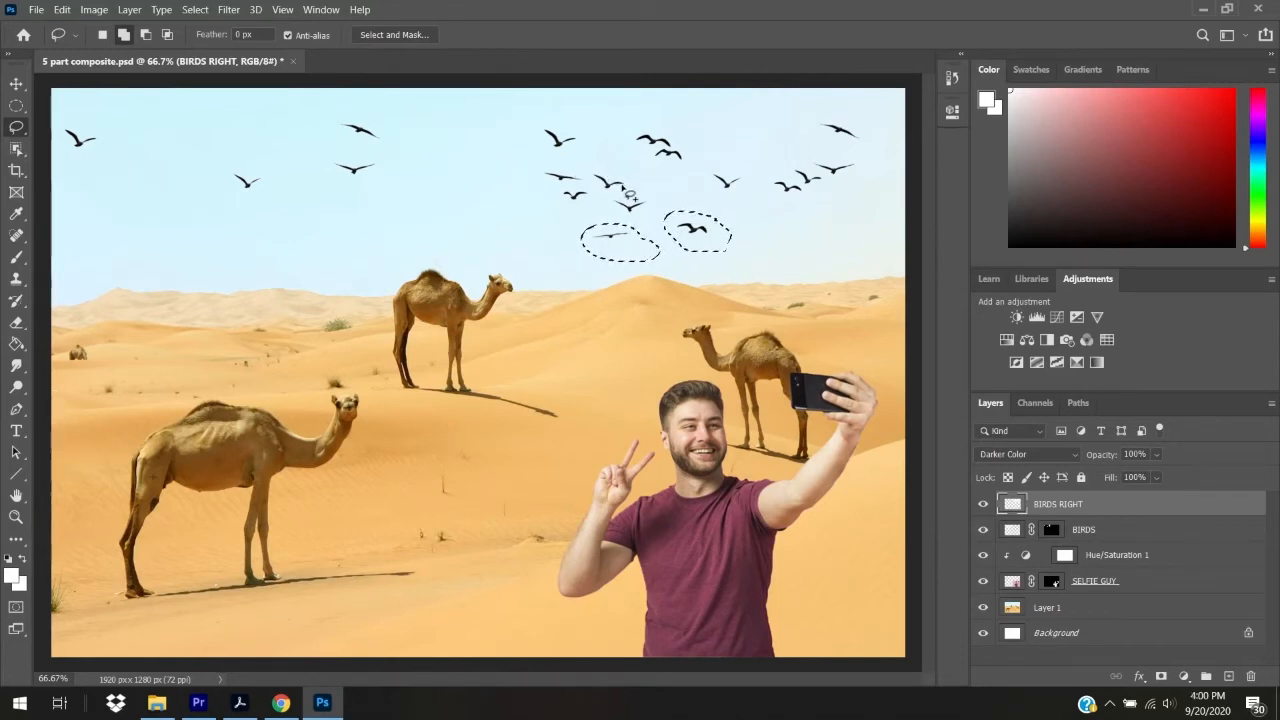
left_click_drag(592, 211, 588, 208)
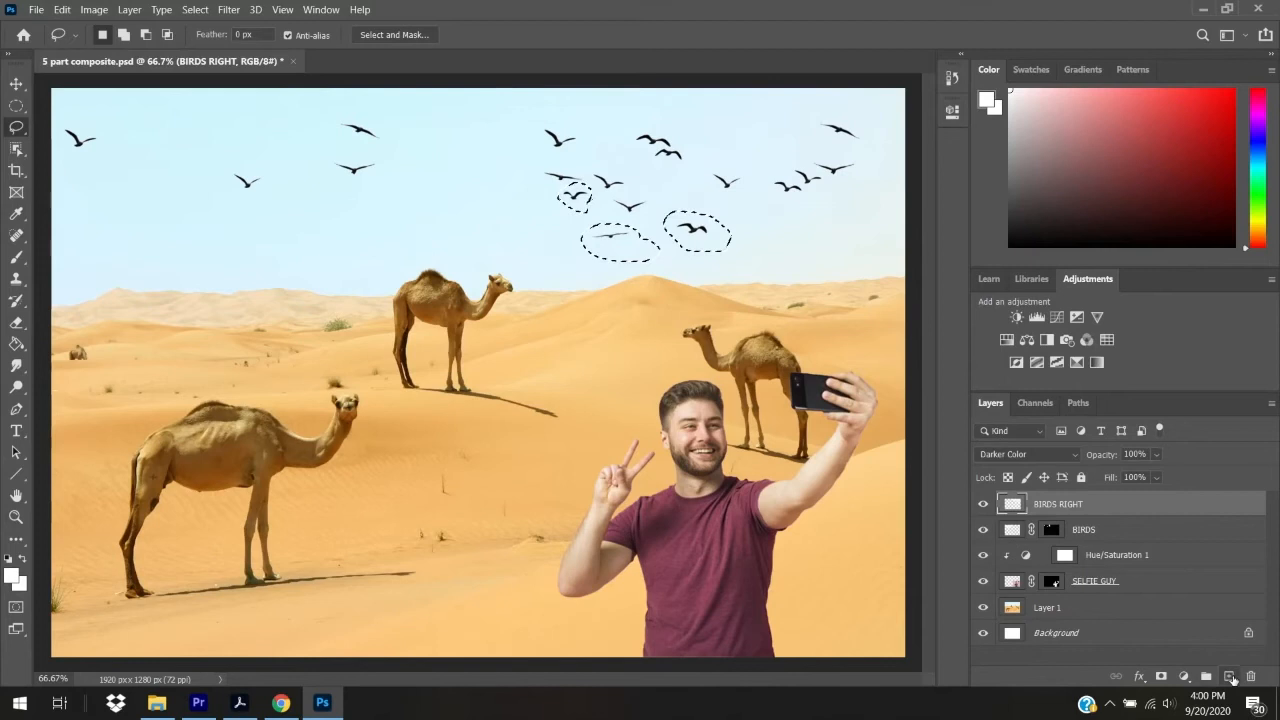
left_click(1161, 676)
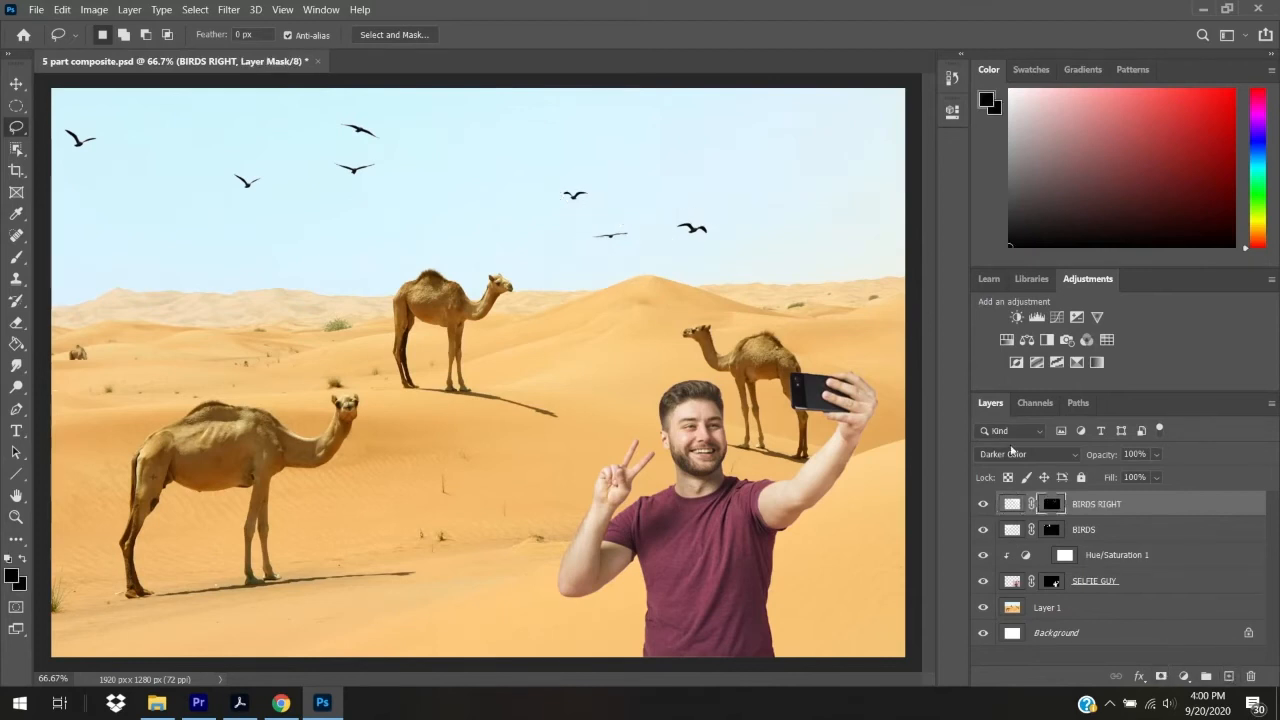
Move the three BIRDS RIGHT birds slightly right and higher in the sky, and shift the four BIRDS layer birds slightly right
left_click(16, 84)
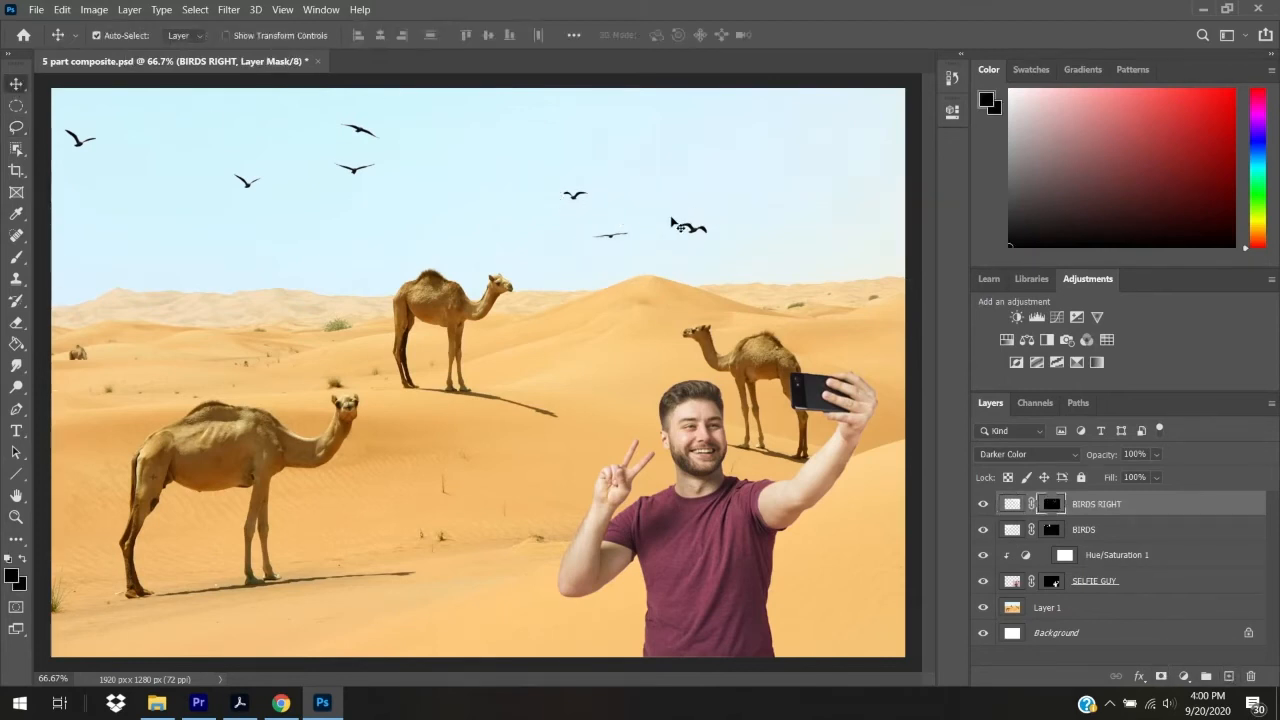
left_click_drag(705, 233, 740, 211)
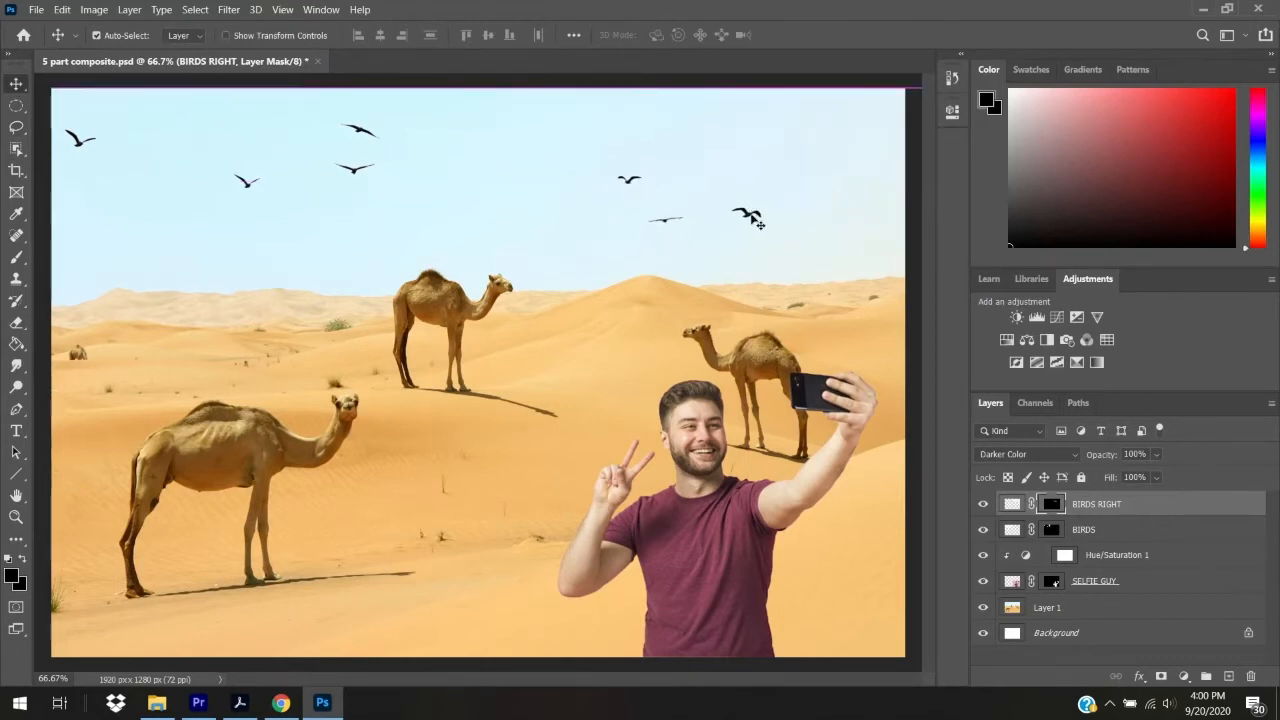
left_click(1100, 530)
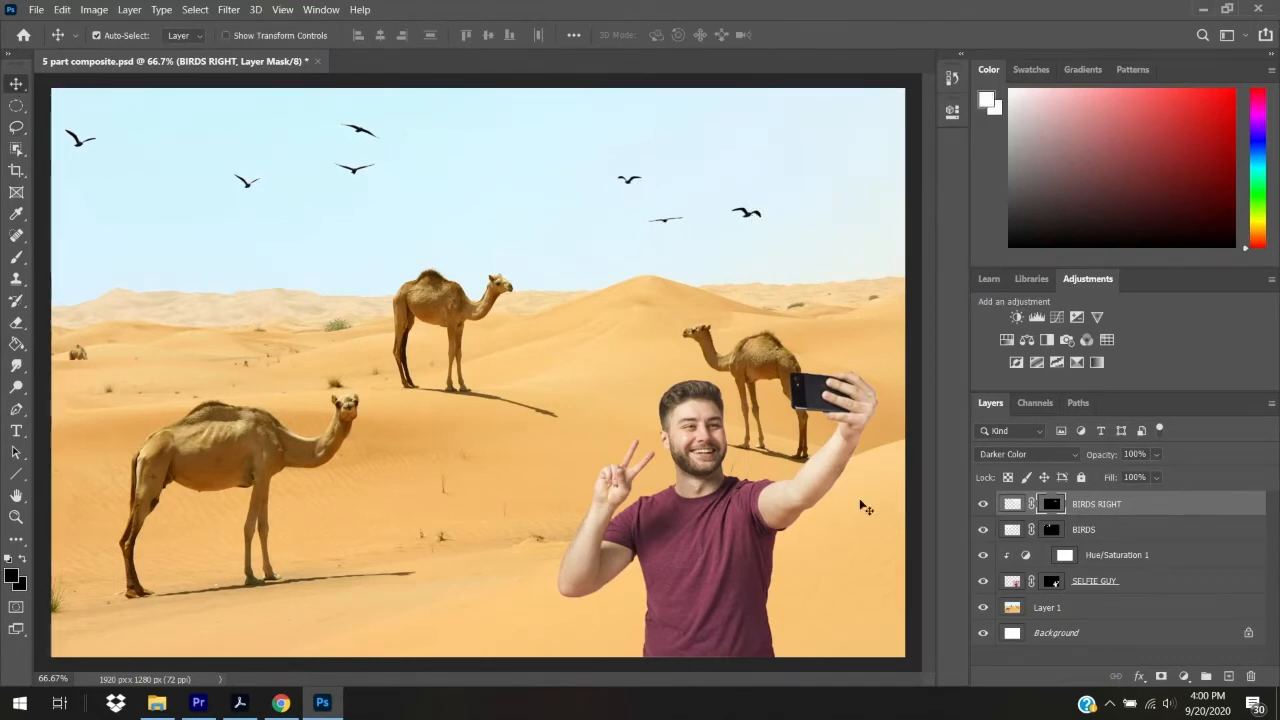
left_click_drag(248, 187, 290, 186)
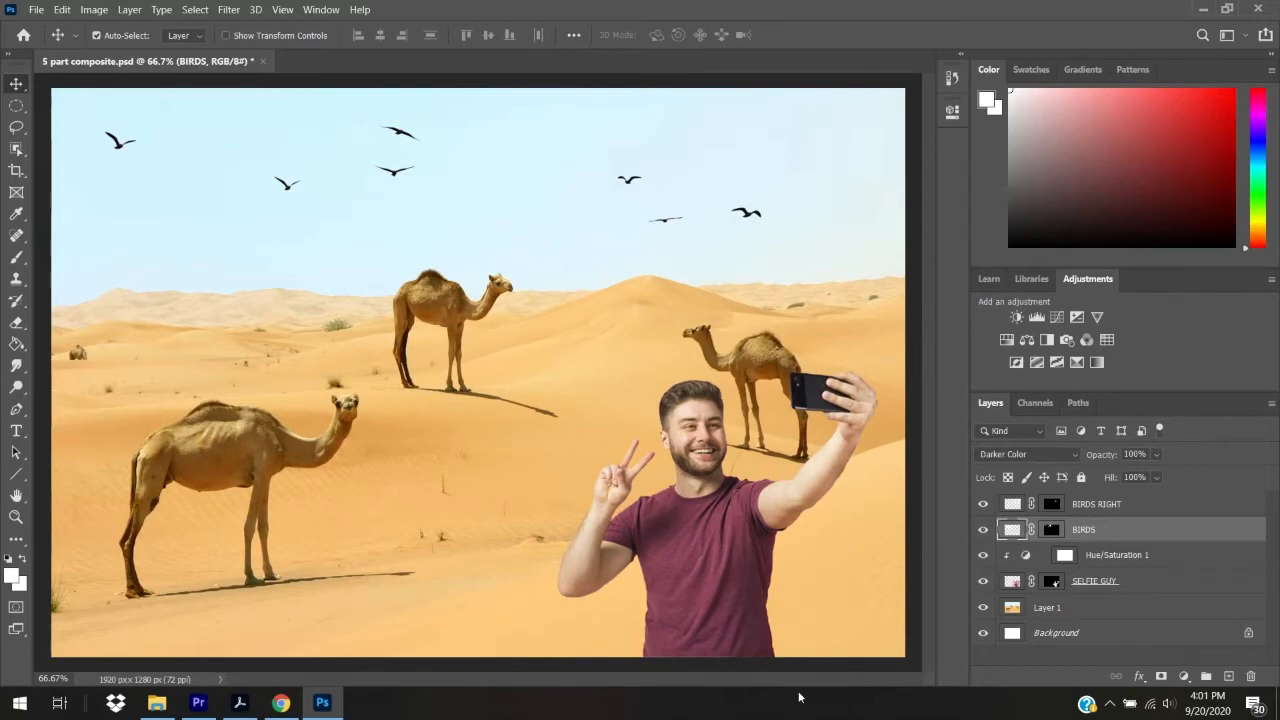
Add a Levels adjustment layer above BIRDS RIGHT and clip it to that layer
left_click(1127, 505)
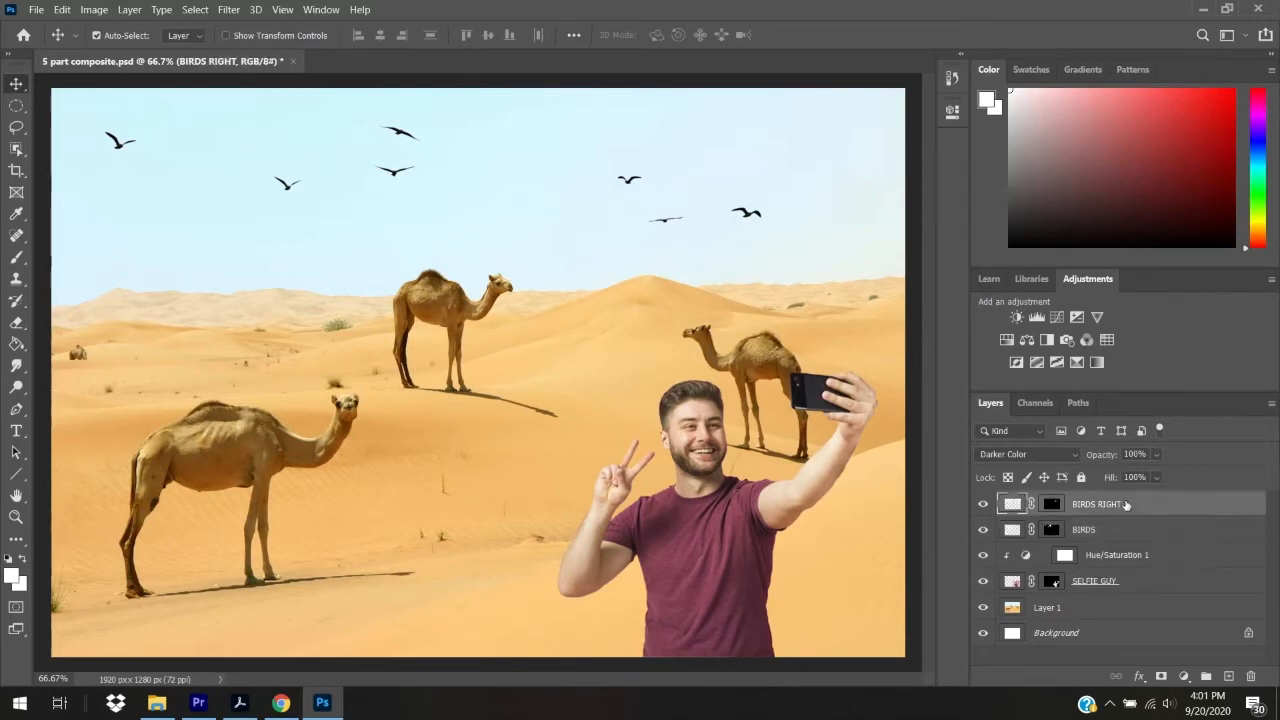
left_click(1037, 318)
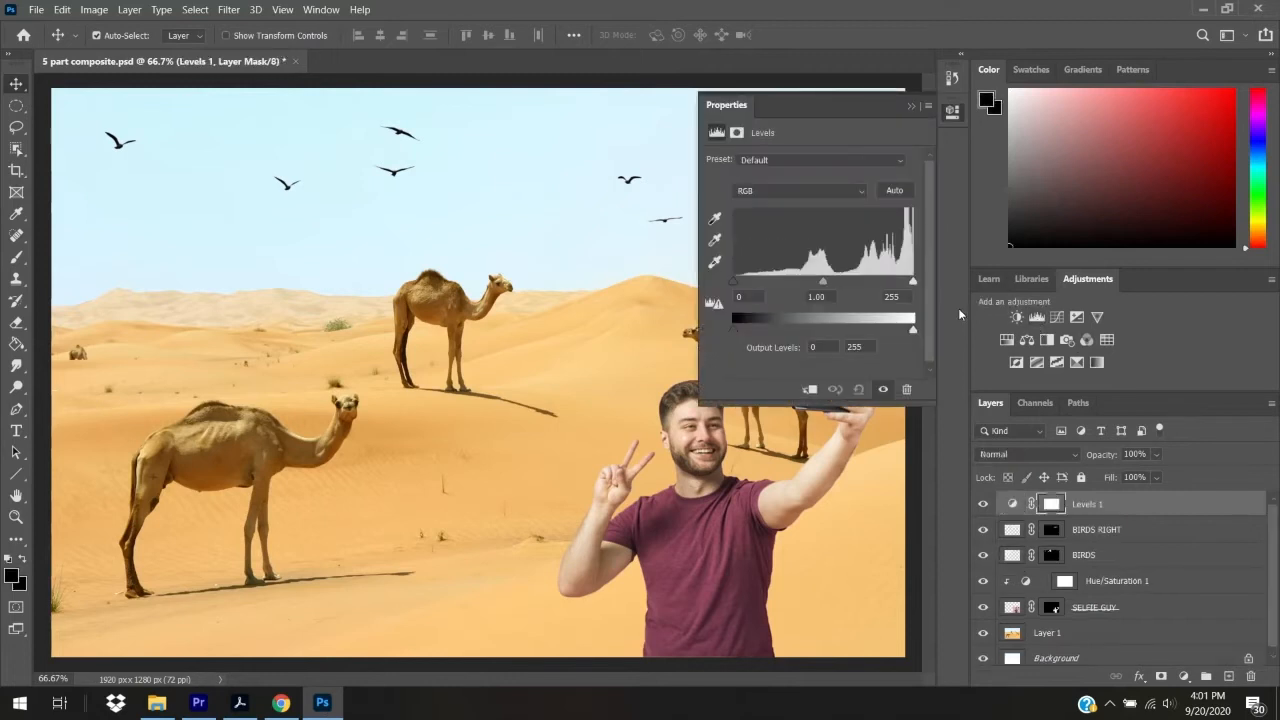
left_click(810, 389)
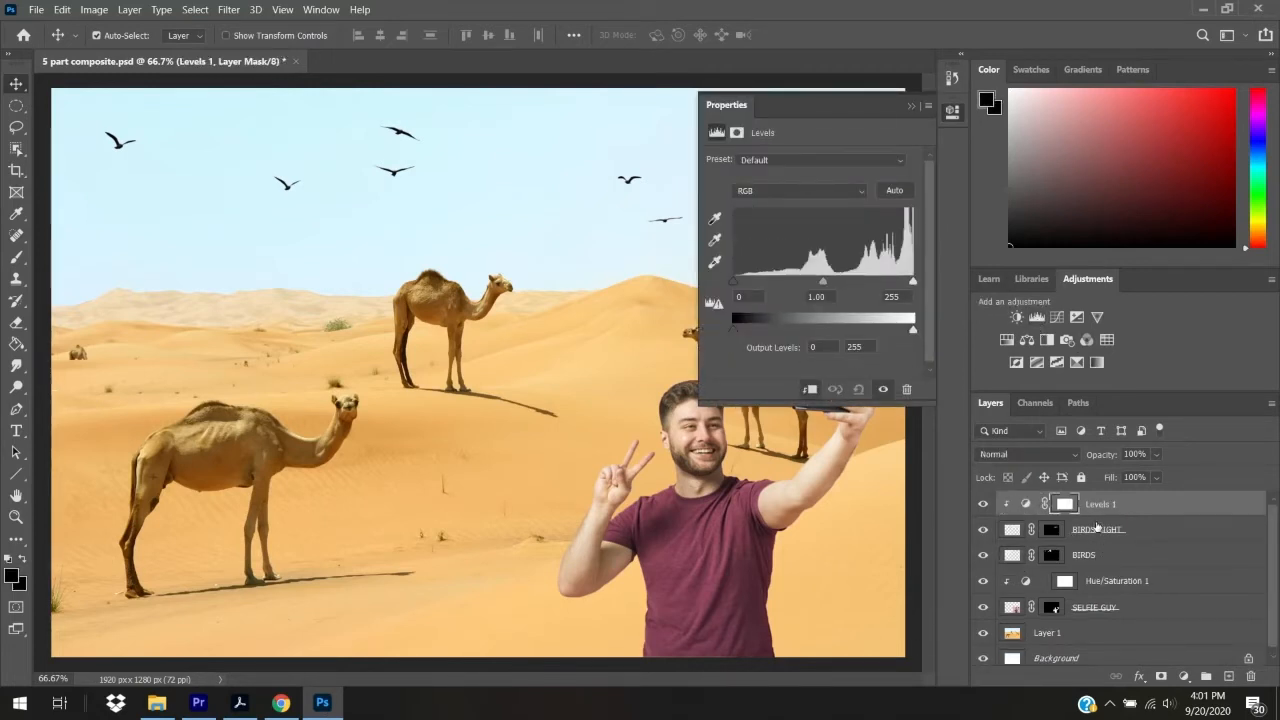
left_click(811, 390)
left_click(811, 390)
left_click(1155, 533)
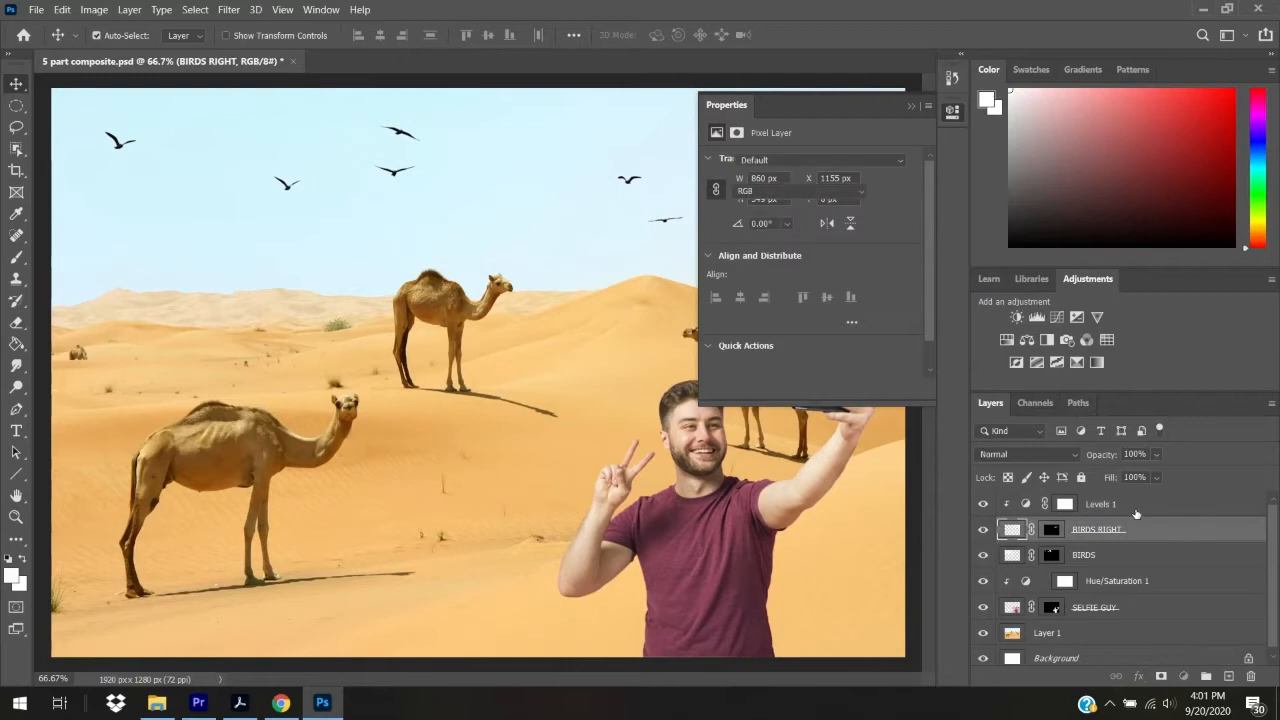
left_click(1118, 506)
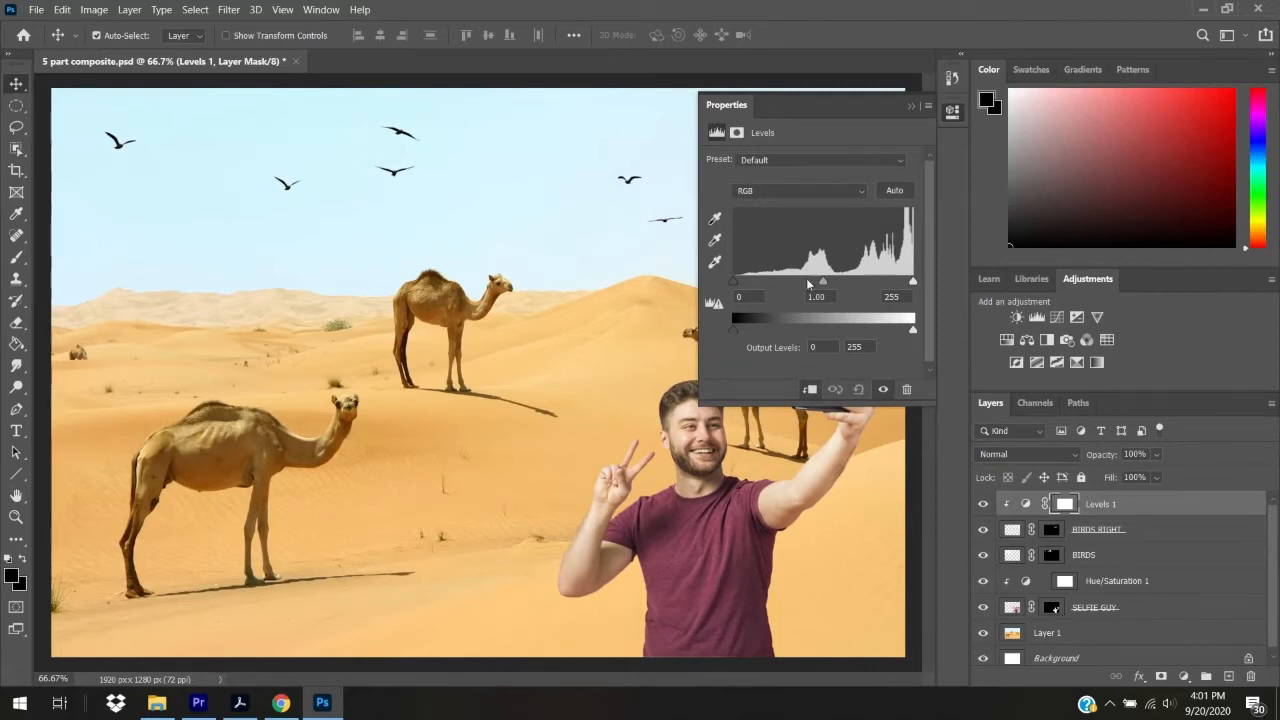
Lighten the right-hand birds by setting the Levels midtone value to 2.84
left_click_drag(823, 281, 758, 281)
left_click(1025, 504)
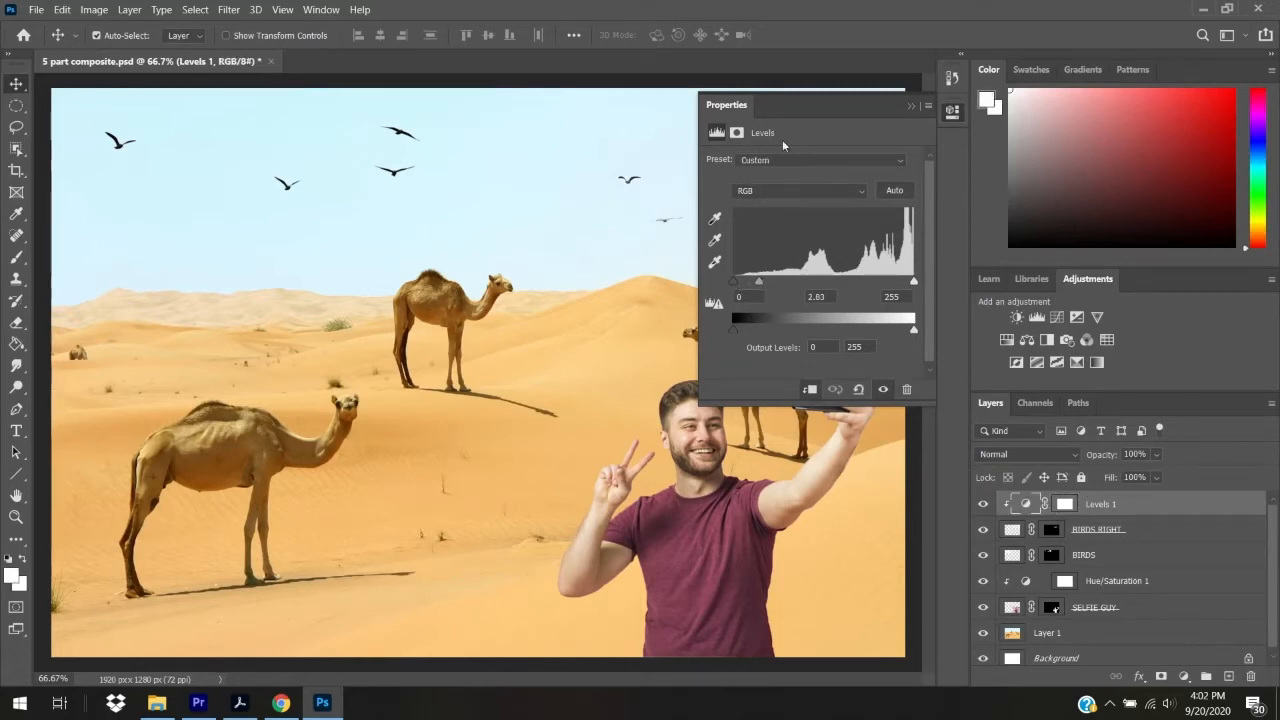
left_click_drag(796, 117, 786, 398)
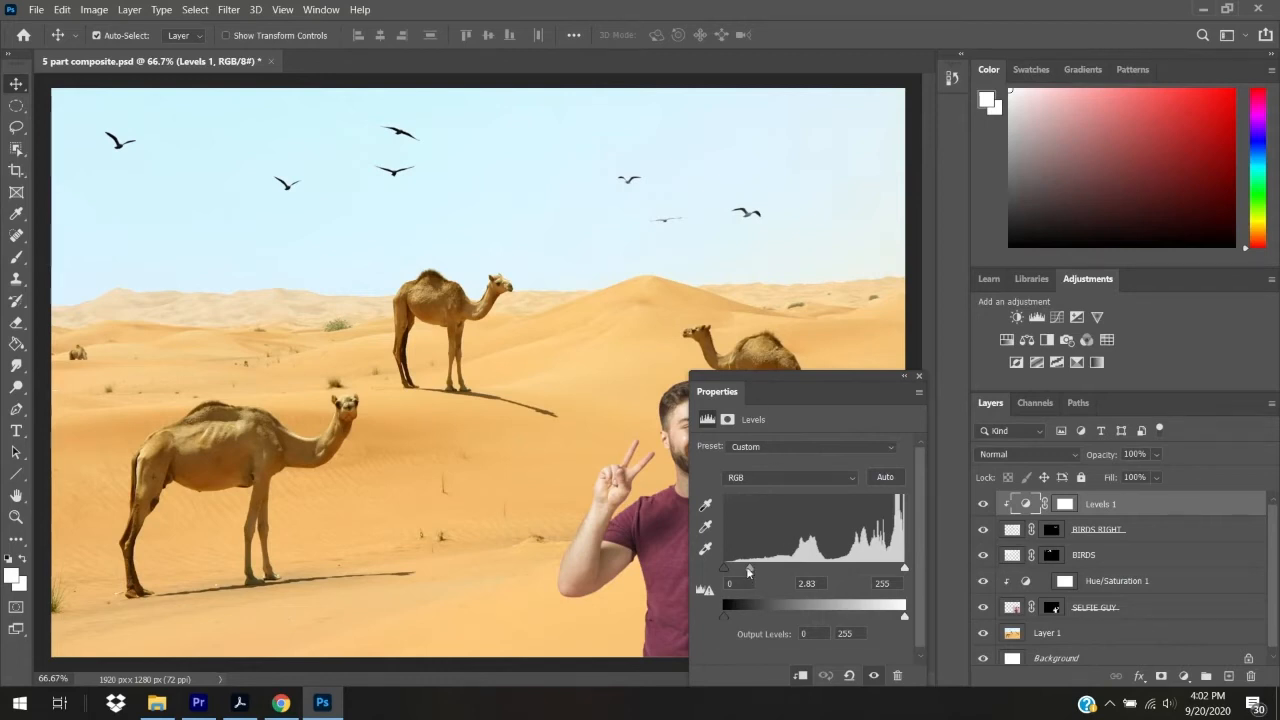
mouse_move(752, 571)
left_mouse_down()
mouse_move(770, 577)
mouse_move(716, 575)
mouse_move(768, 577)
mouse_move(745, 573)
left_mouse_up()
left_click_drag(745, 569, 749, 567)
left_click(921, 375)
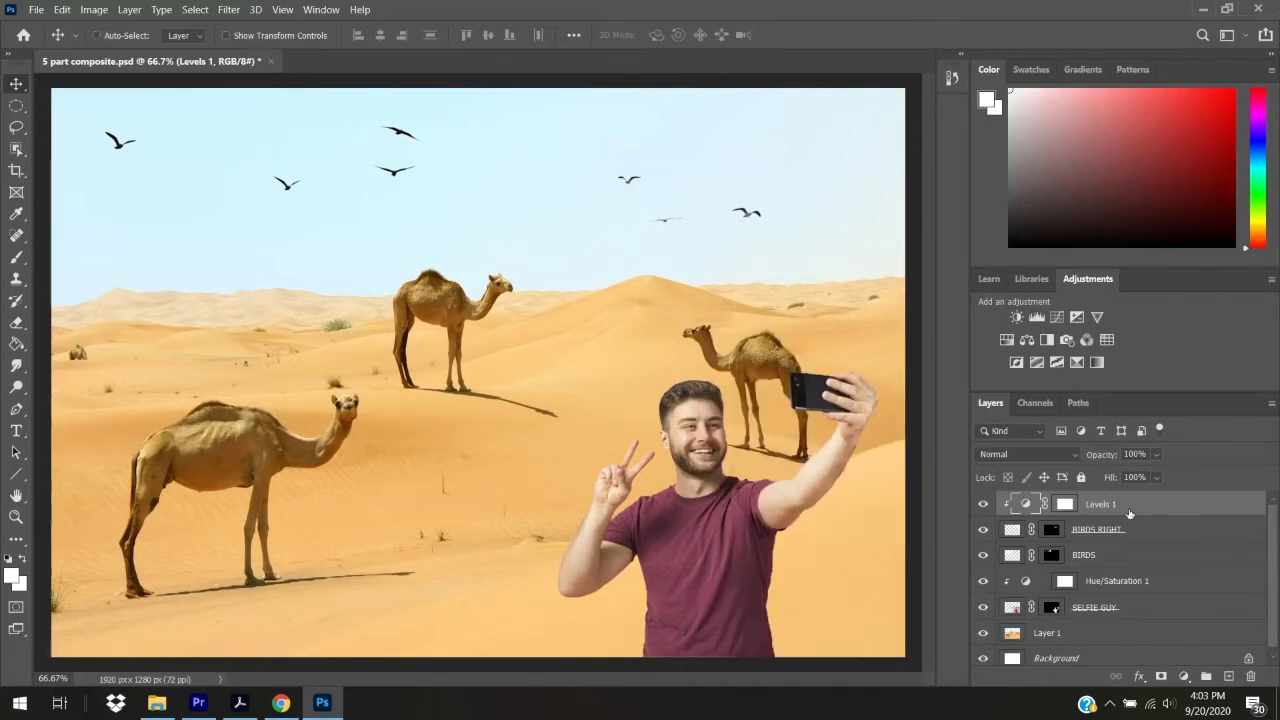
Duplicate the Levels adjustment, place the copy directly above the BIRDS layer, and clip it to BIRDS
key("ctrl+j")
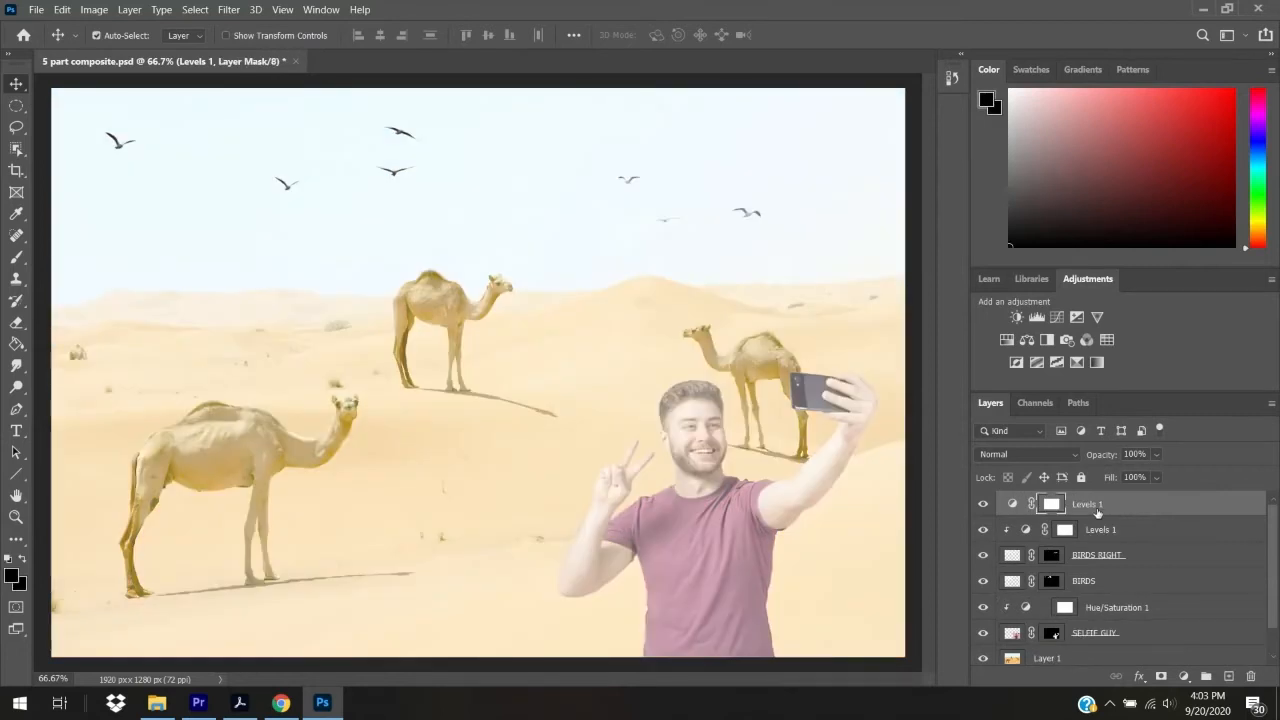
left_click_drag(1102, 506, 1108, 550)
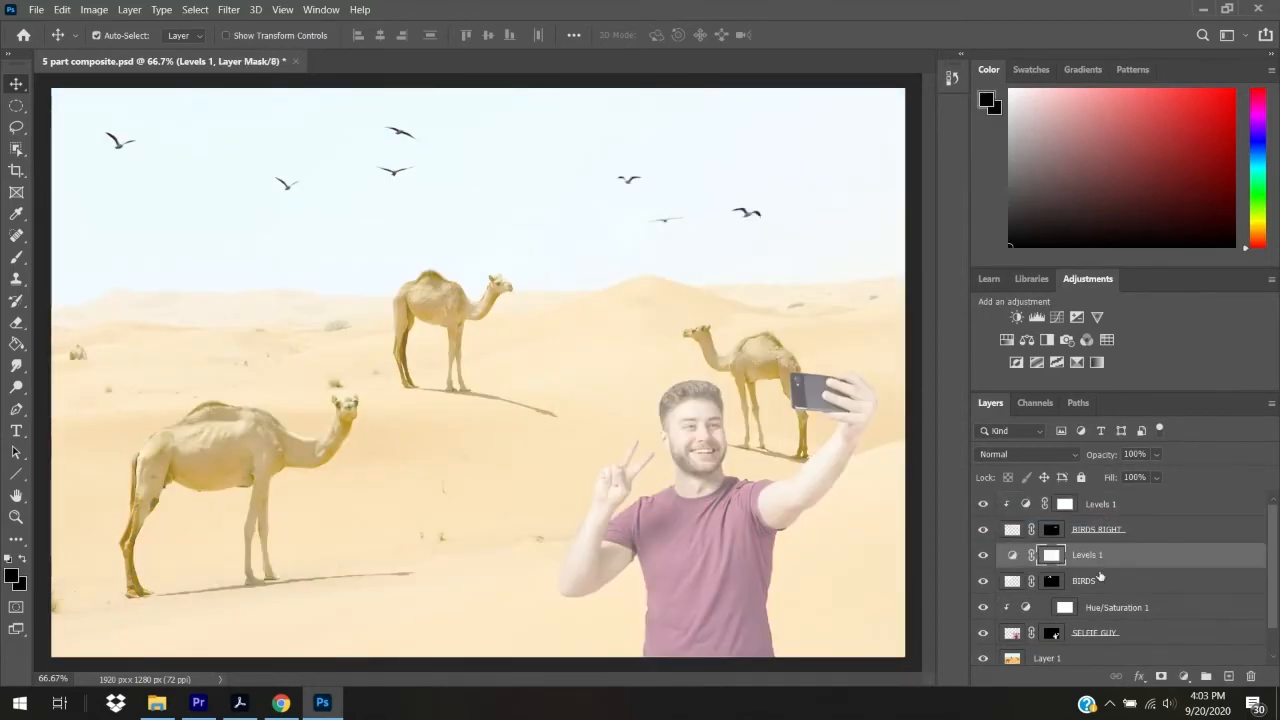
double_click(1012, 556)
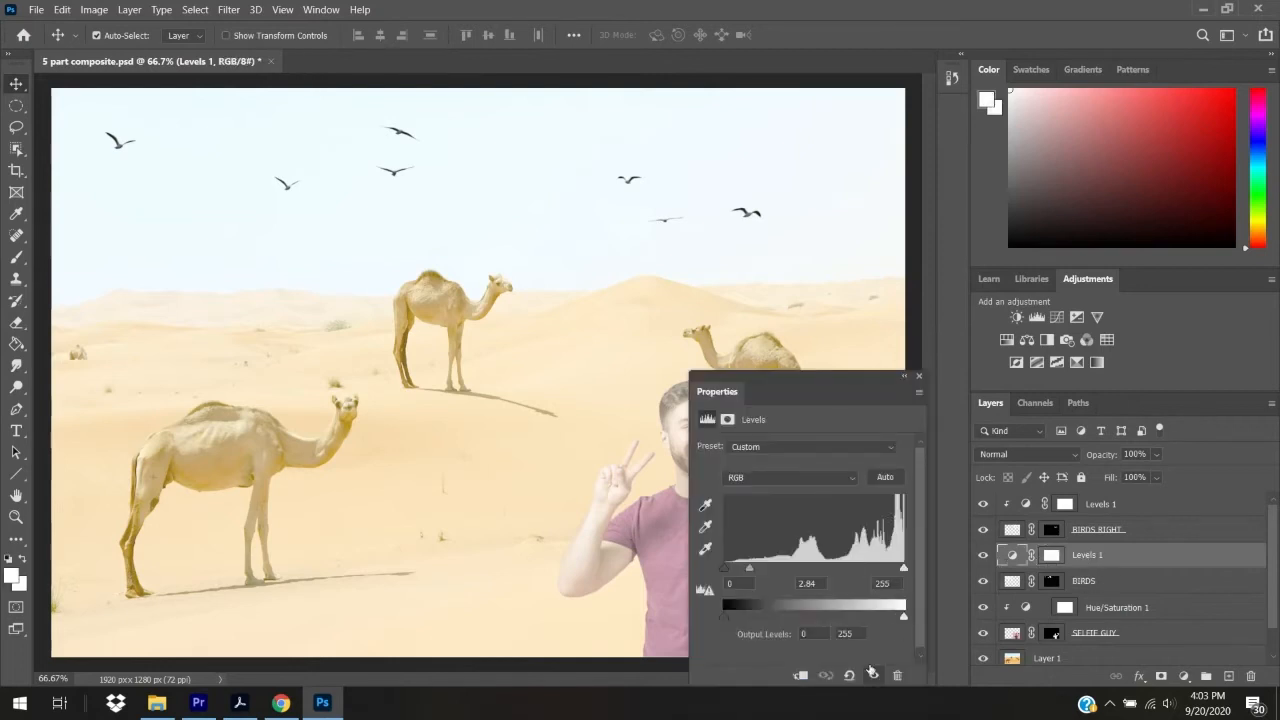
left_click(802, 675)
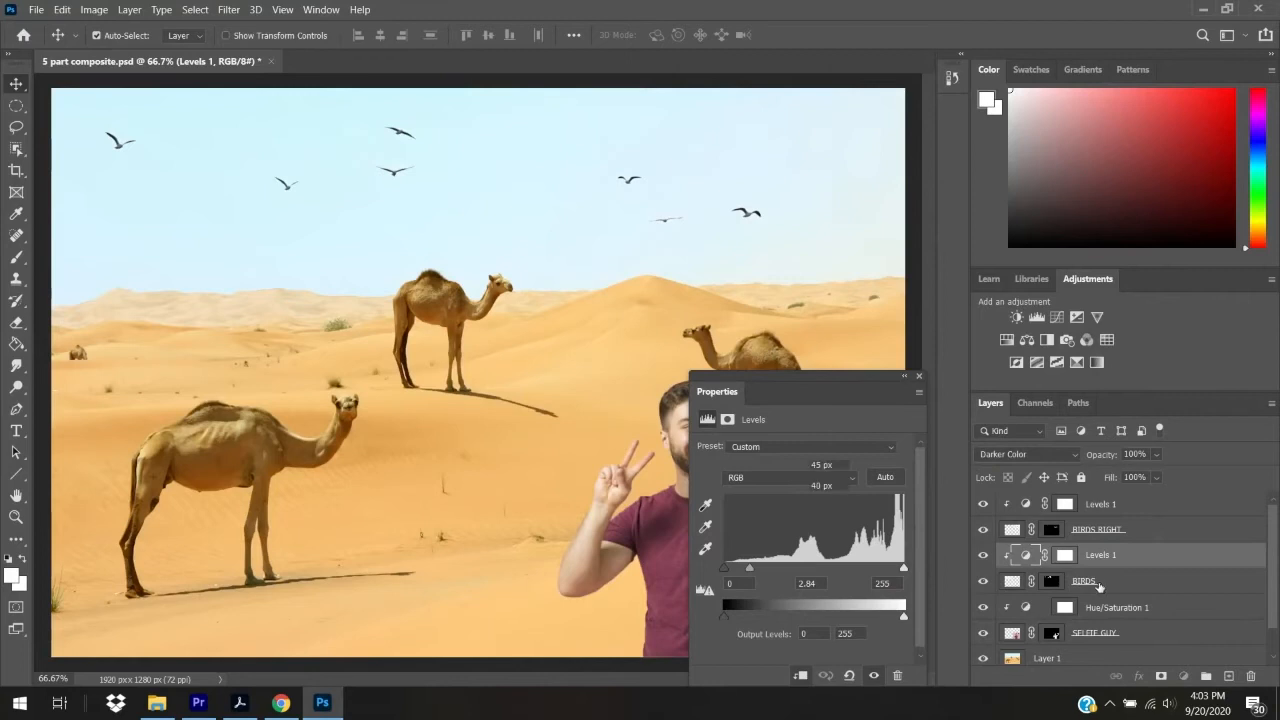
left_click(1101, 586)
left_click(919, 377)
Rename the BIRDS layer as BIRDS LEFT
left_click(1108, 564)
left_click(1104, 582)
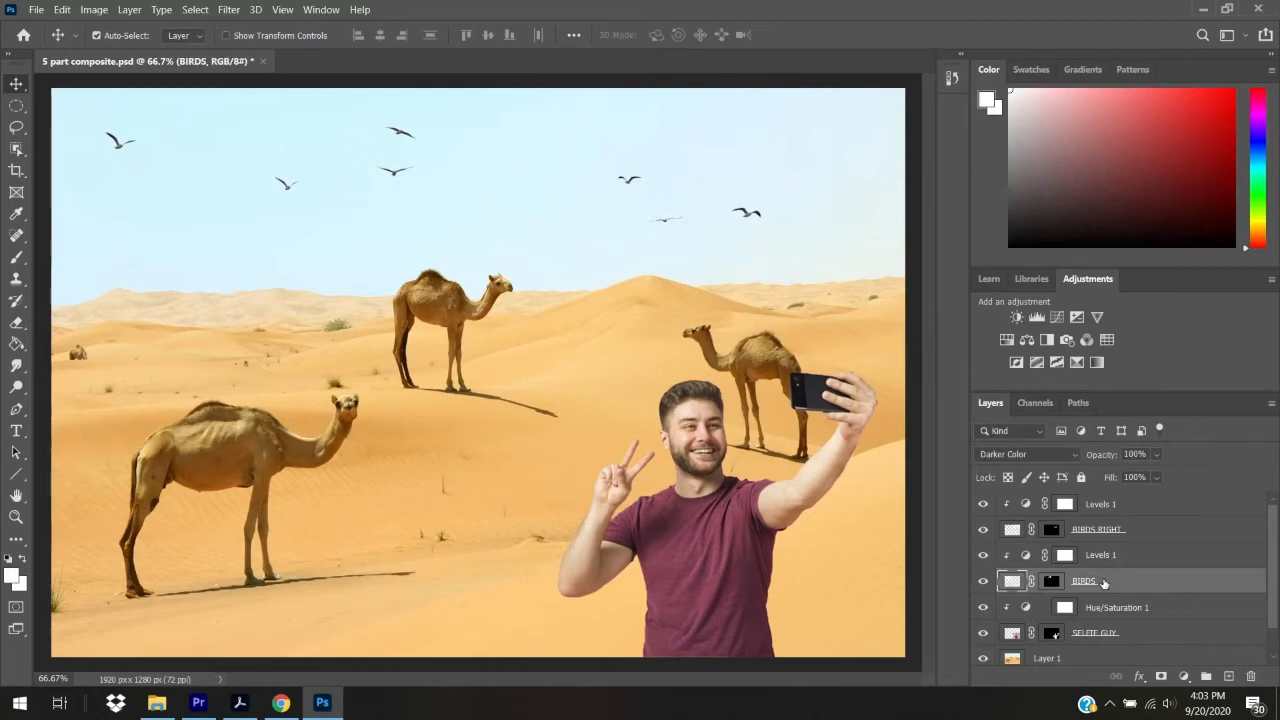
double_click(1104, 582)
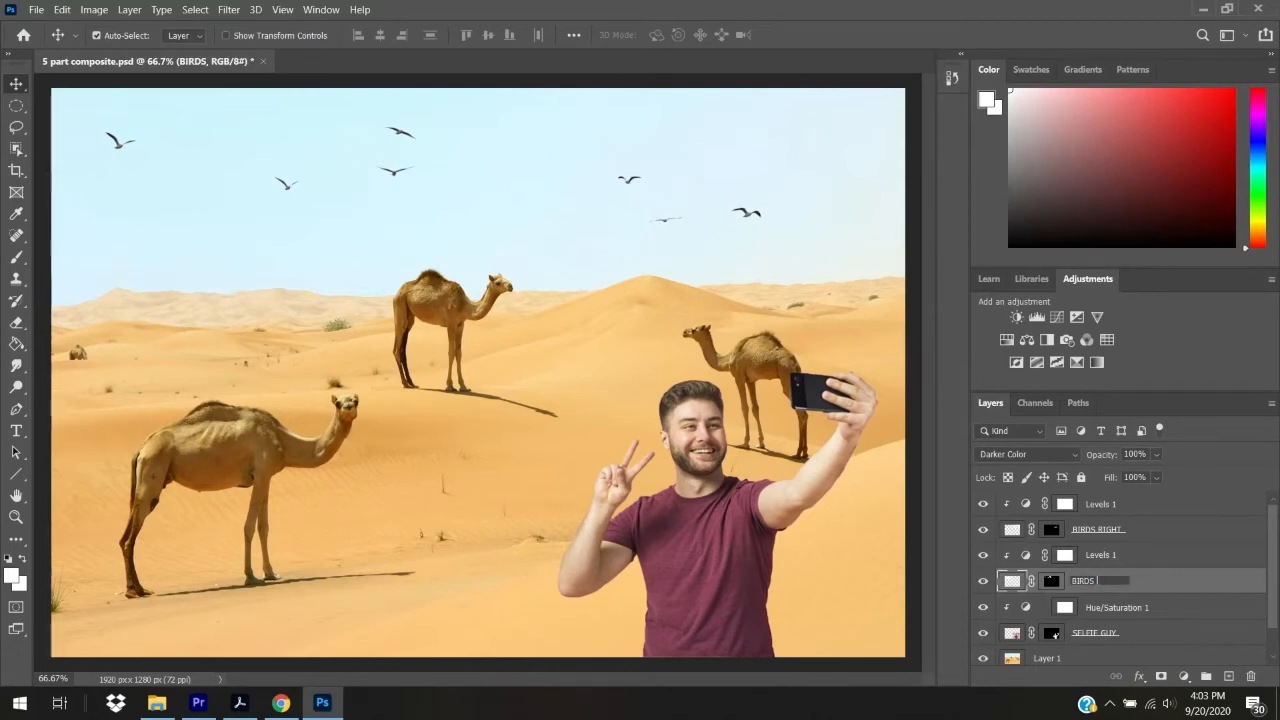
type("LEFT")
key("Return")
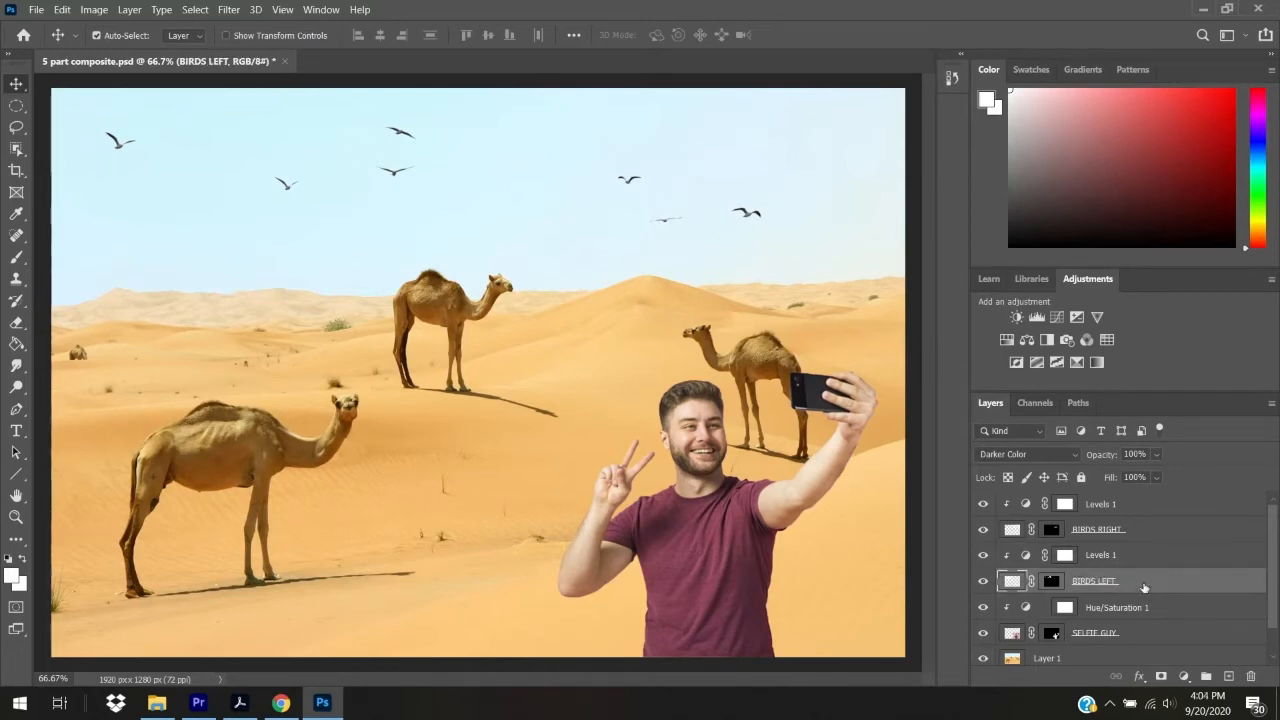
left_click(1128, 566)
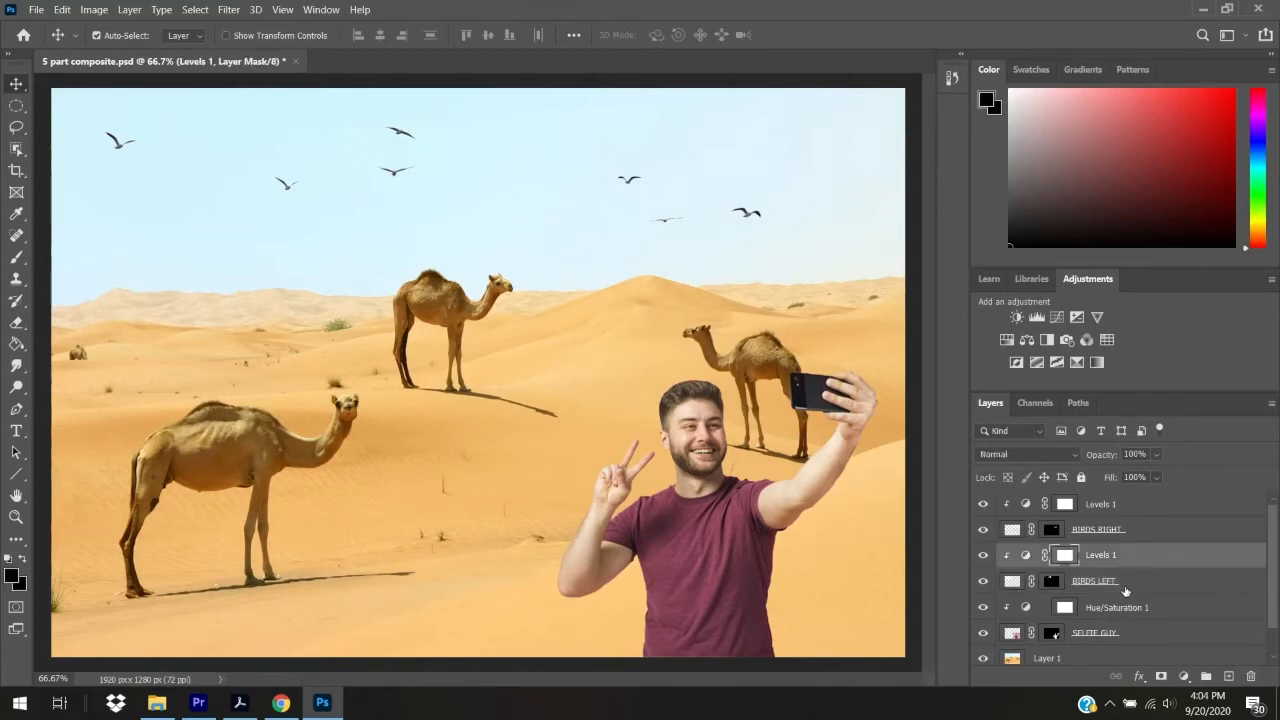
left_click(1126, 590)
left_click(1117, 505)
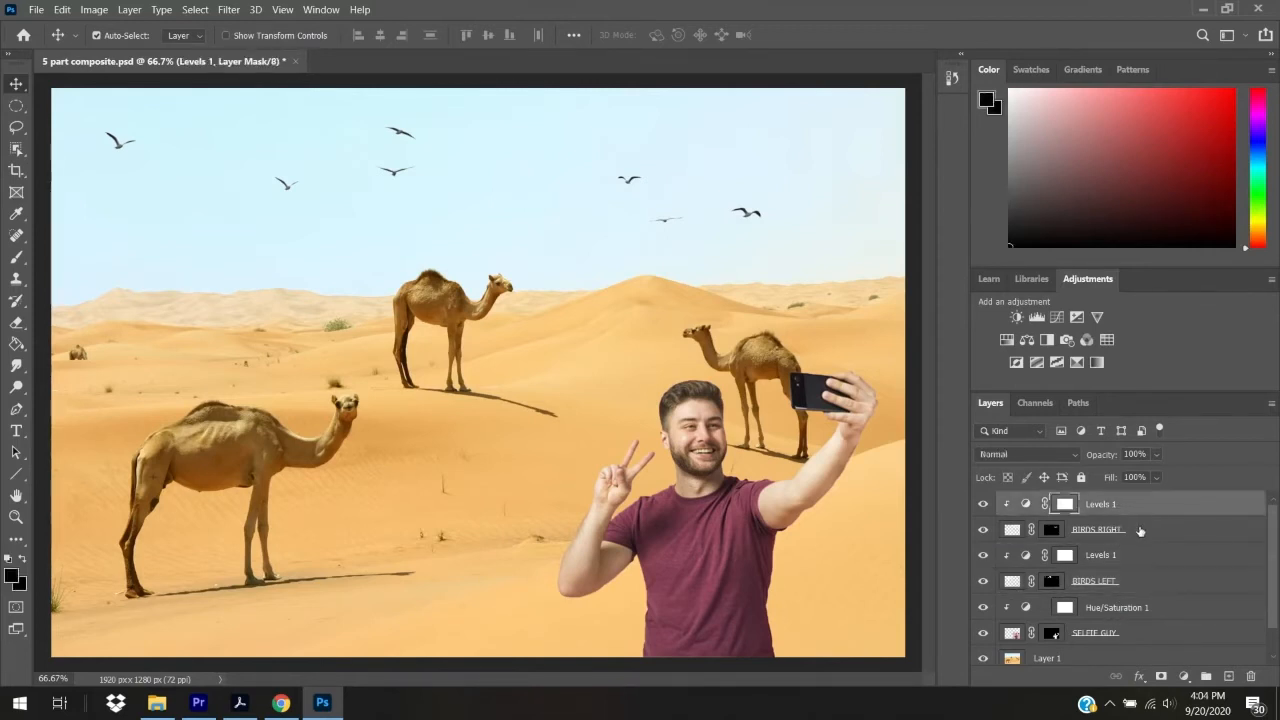
Fine-tune the midtone of the Levels adjustment clipped to BIRDS LEFT, making the birds slightly lighter
left_click(1141, 532)
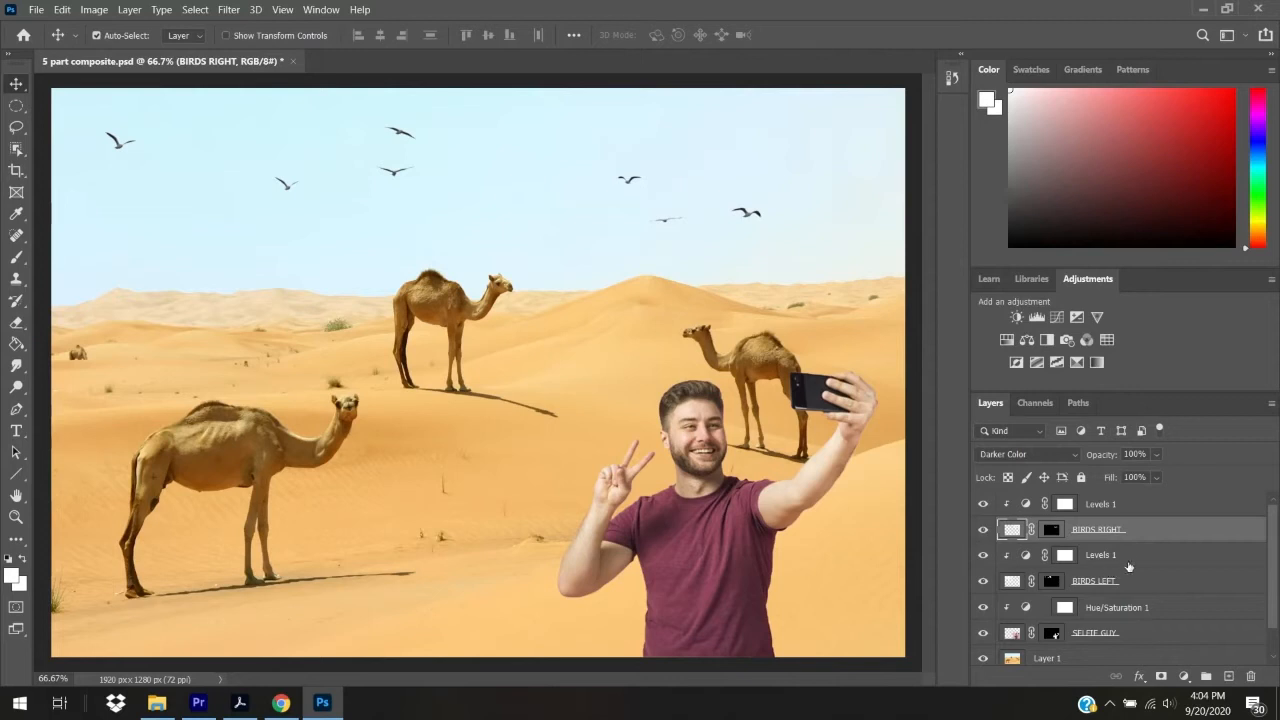
left_click(1131, 558)
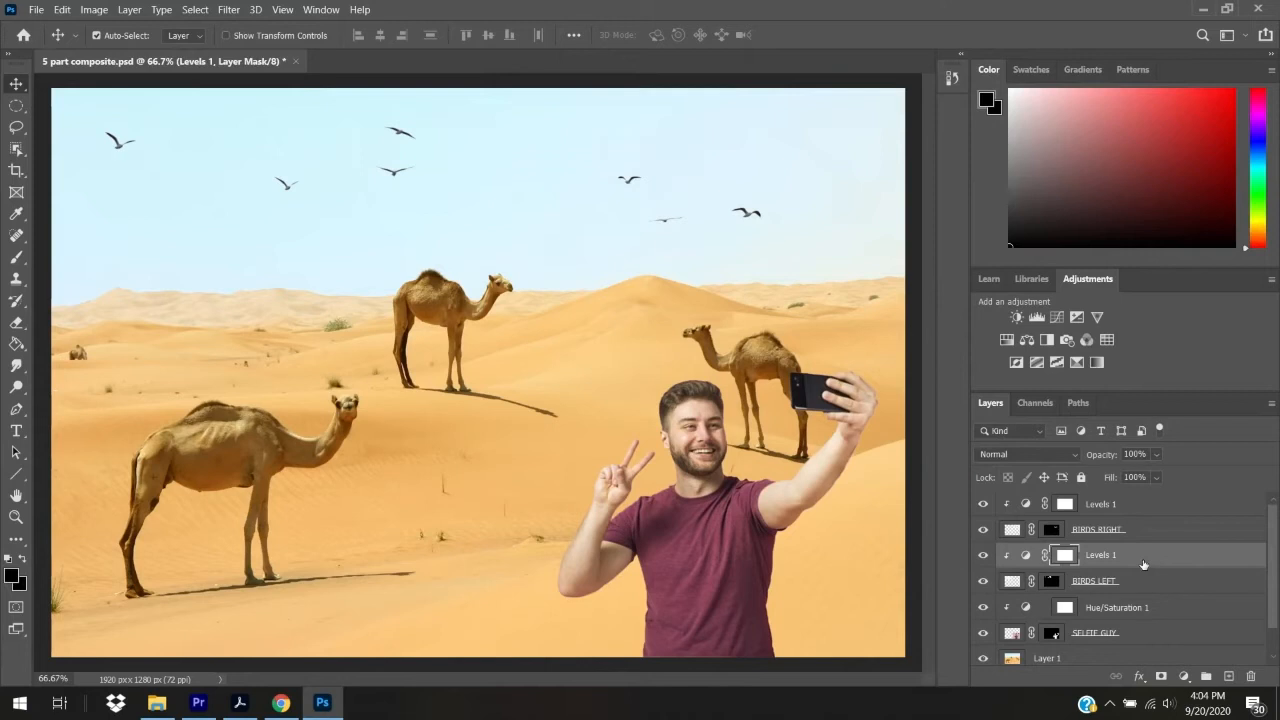
left_click(1028, 556)
double_click(1028, 556)
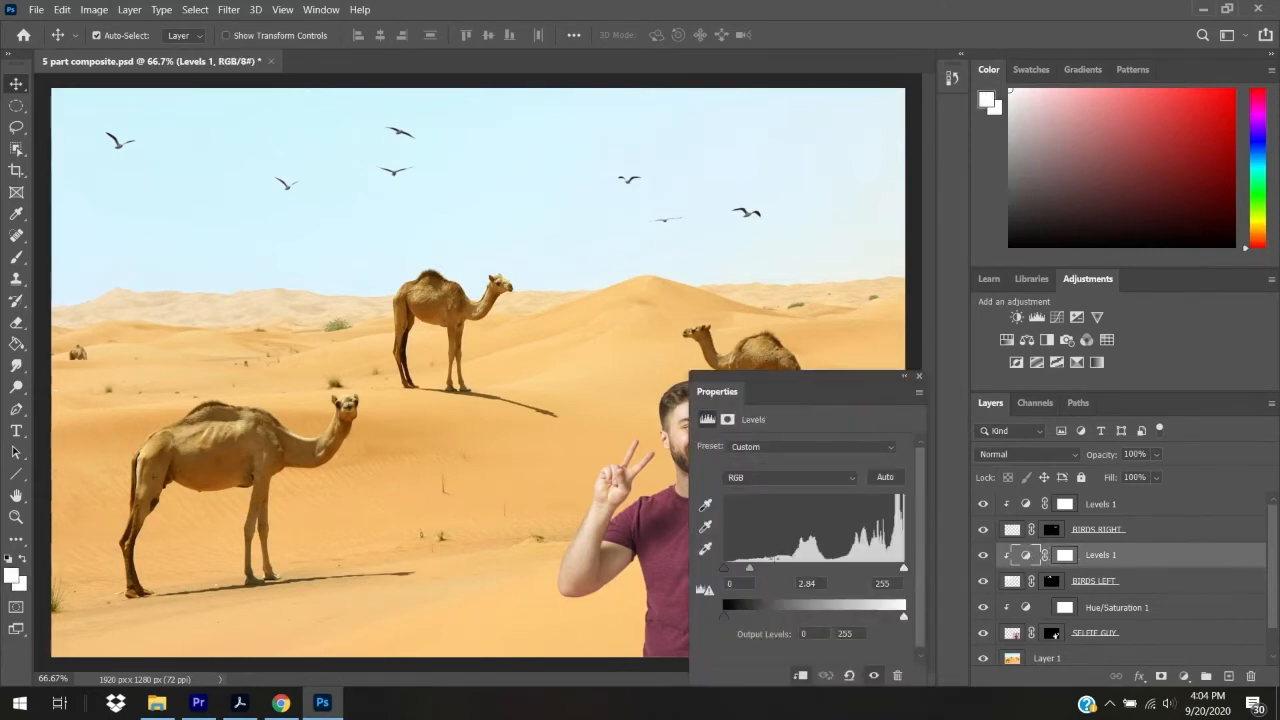
mouse_move(749, 567)
left_mouse_down()
mouse_move(730, 568)
mouse_move(746, 568)
left_mouse_up()
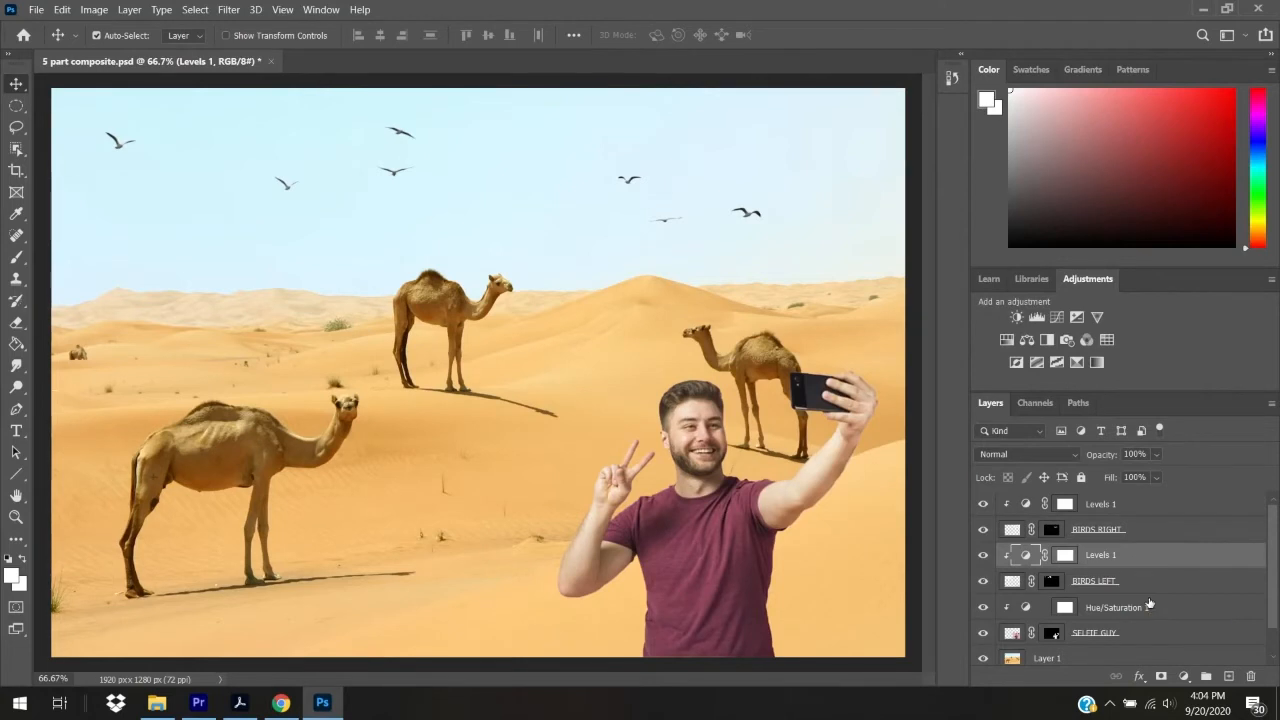
Switch to Chrome and search Google Images for "cactus"
left_click(281, 703)
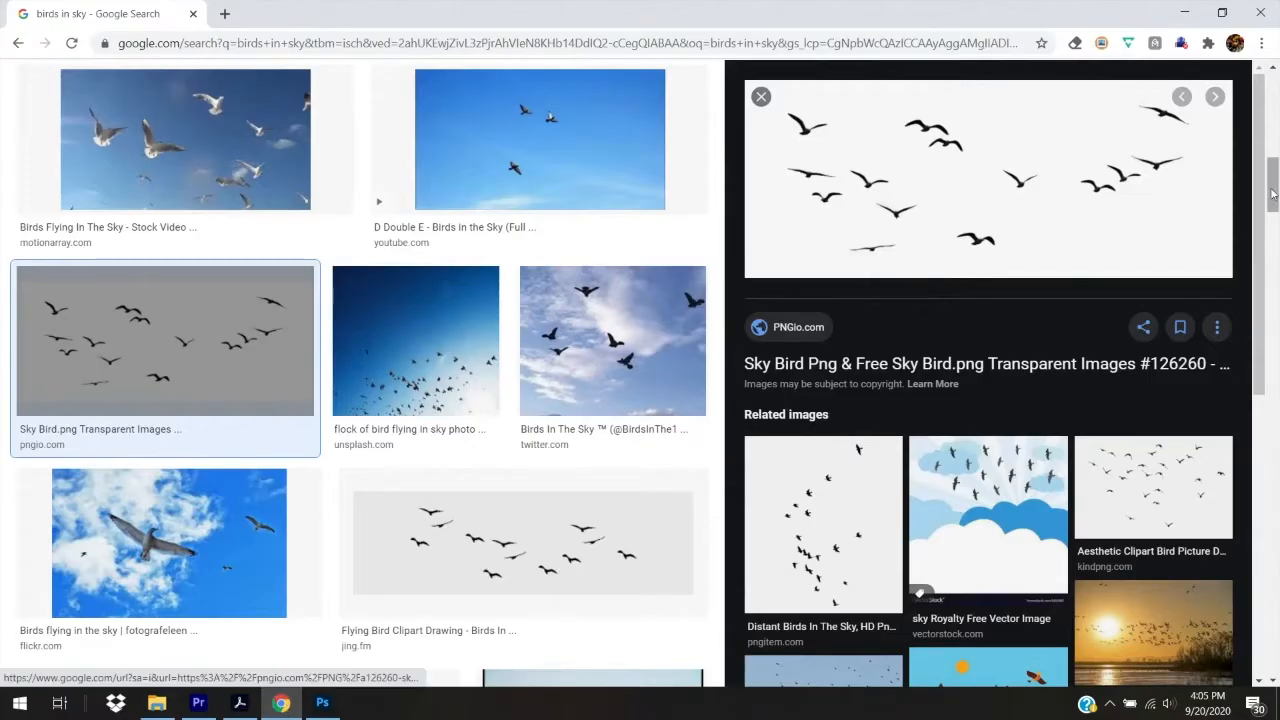
type("/cactus")
key("Return")
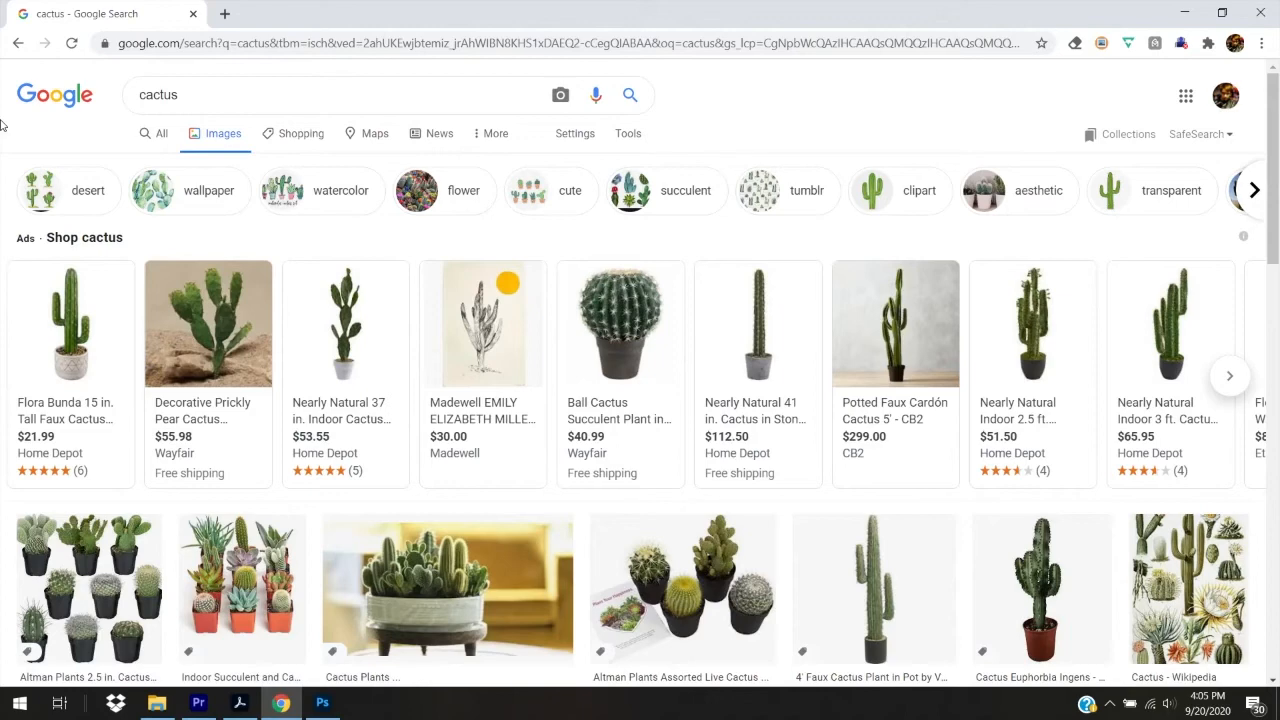
Browse the cactus image results and copy the enlarged picture of the 4' Faux Cactus Plant in Pot
left_click_drag(1277, 147, 1279, 718)
left_click_drag(1277, 404, 1276, 96)
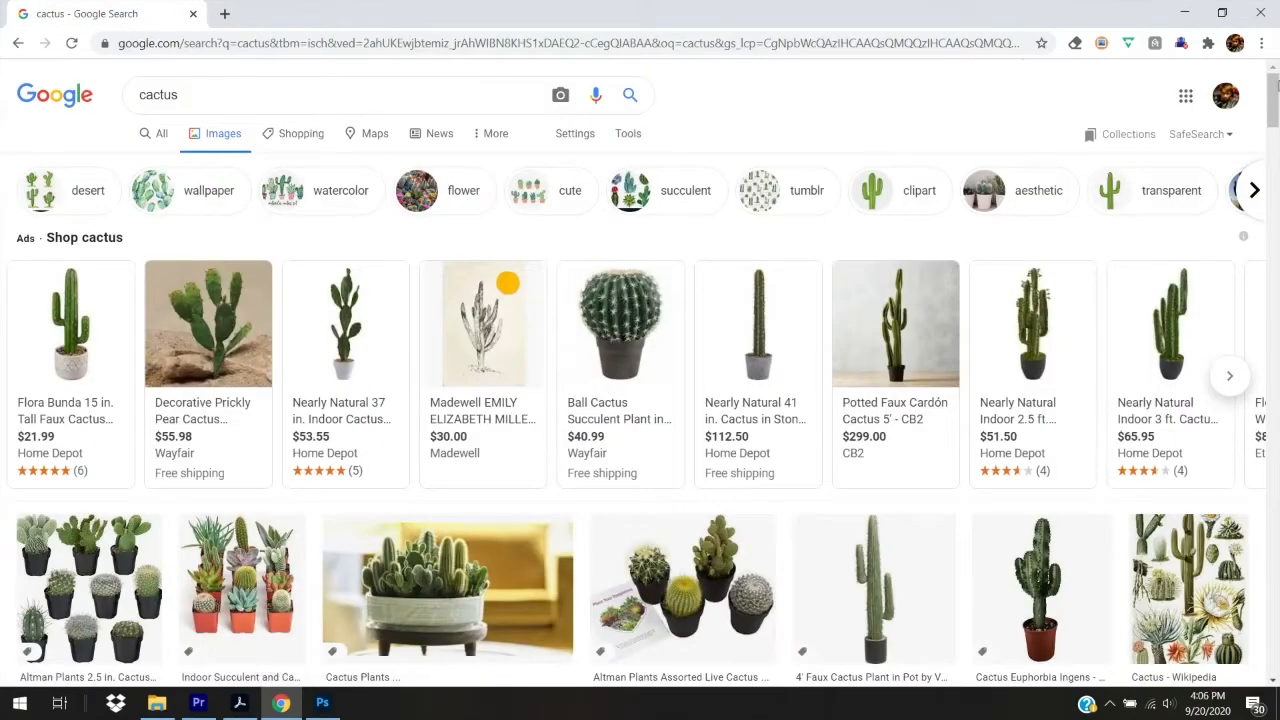
left_click_drag(1277, 86, 1277, 122)
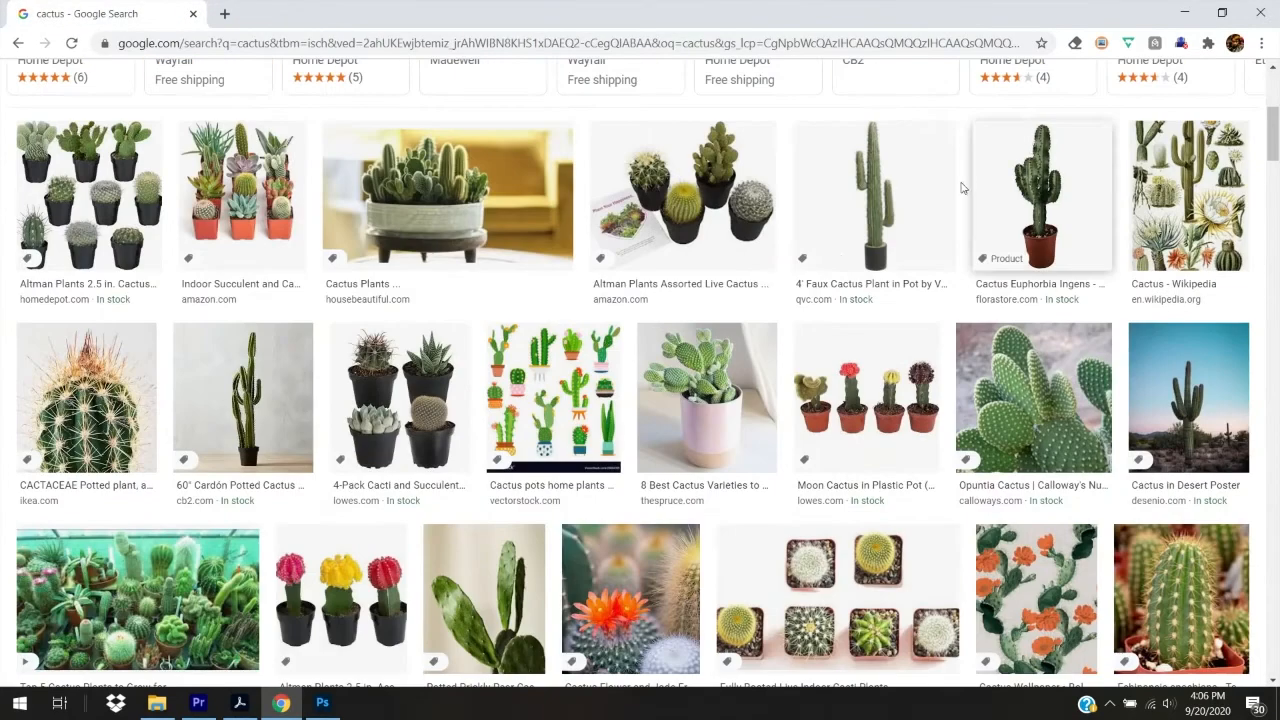
left_click(873, 190)
right_click(1080, 212)
left_click(1061, 381)
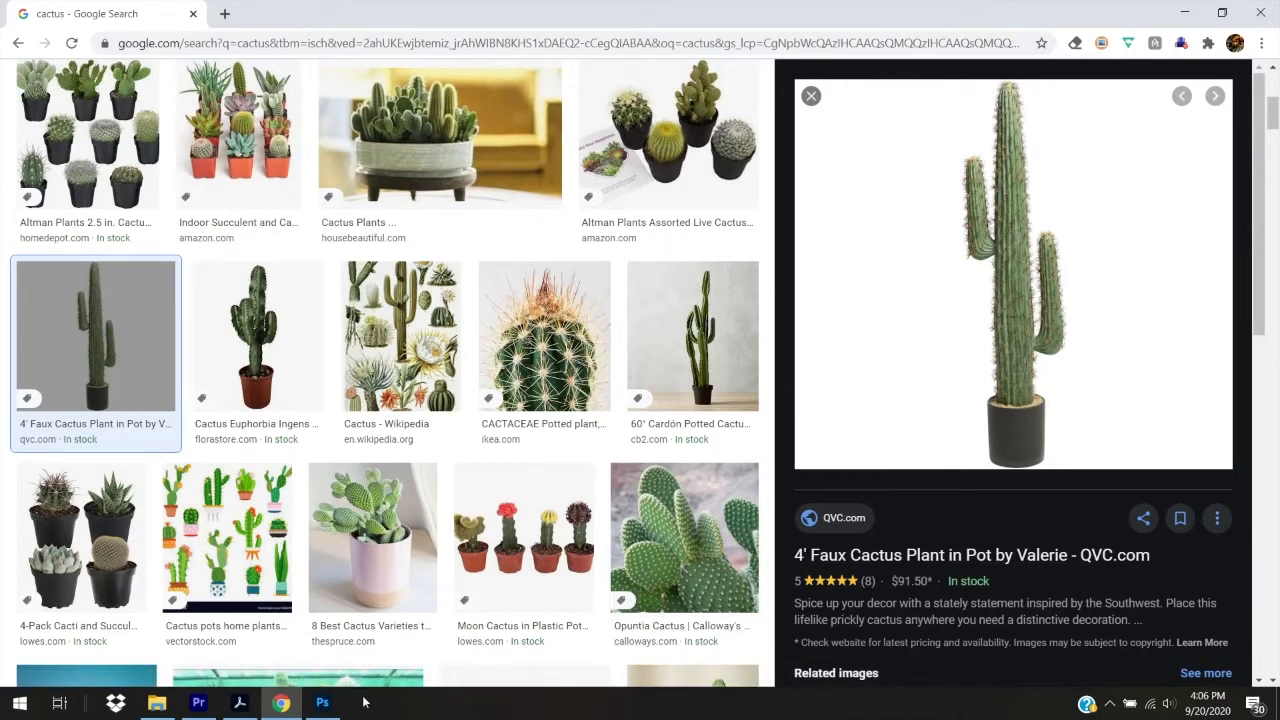
Switch back to Photoshop, paste the cactus image as a new top layer, mirror it horizontally and move it over the two left-hand camels
left_click(322, 704)
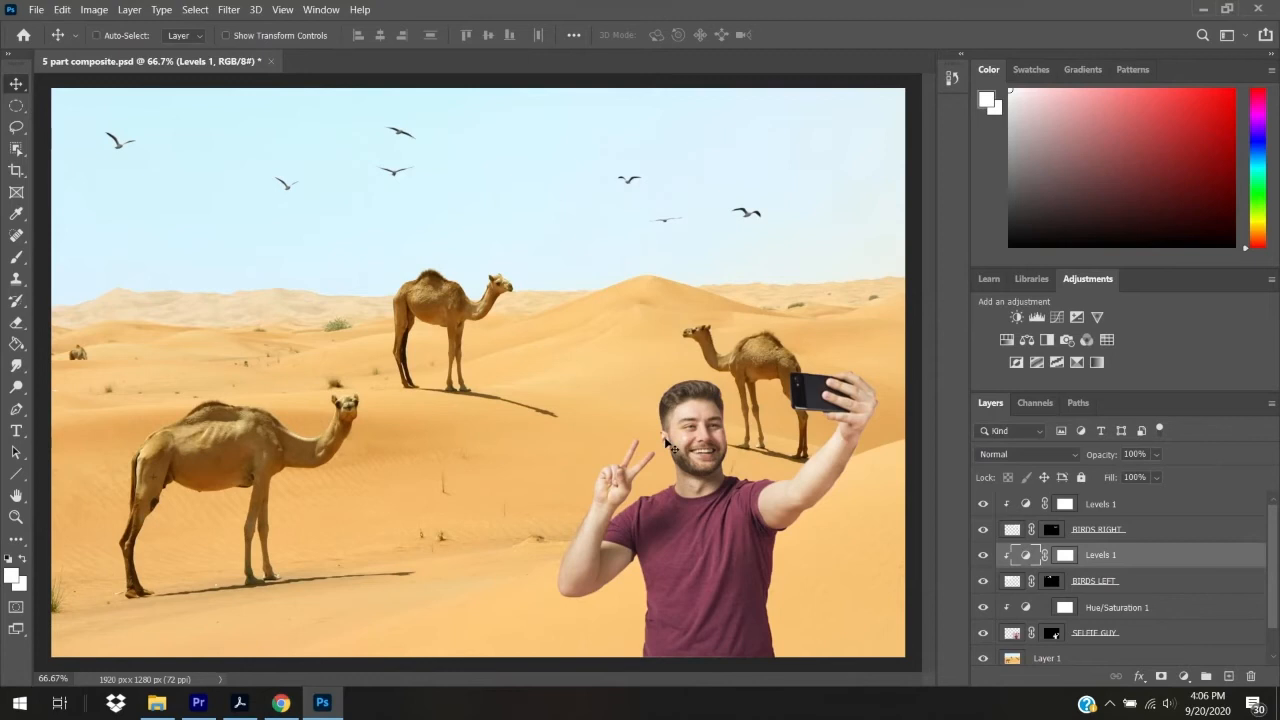
key("ctrl+v")
key("ctrl+t")
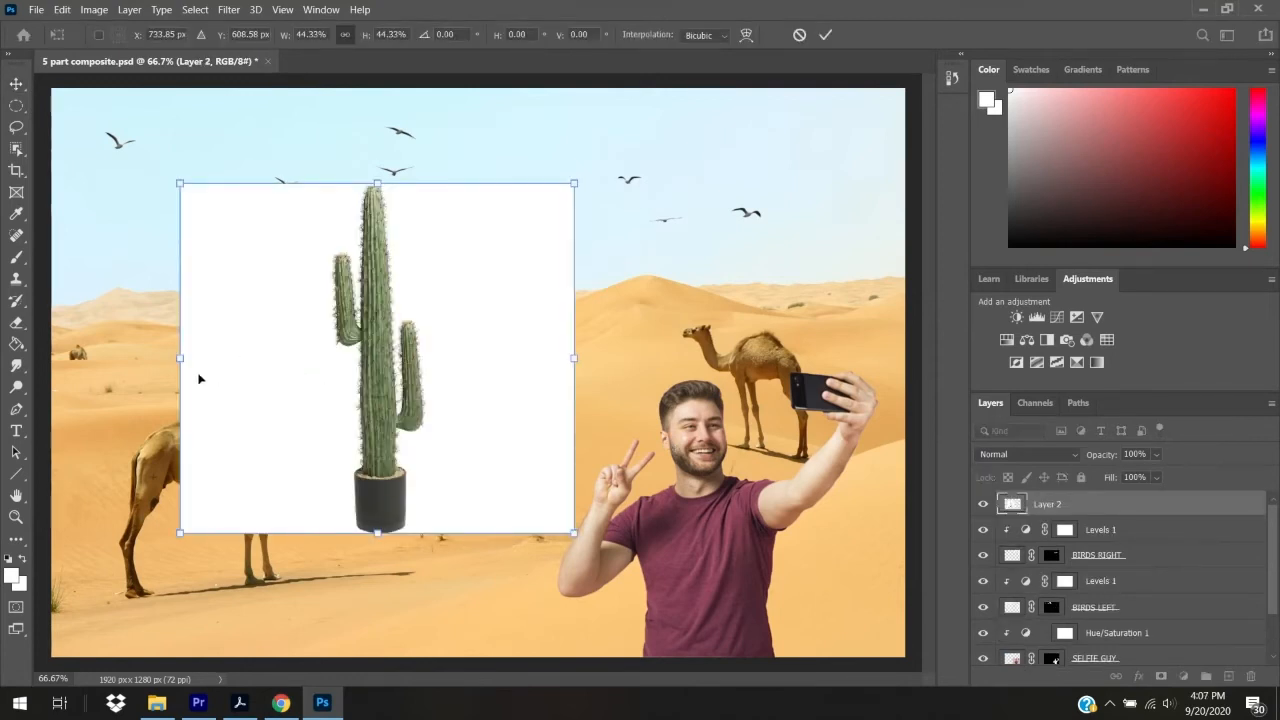
left_click_drag(181, 357, 1014, 388)
left_click_drag(796, 393, 486, 475)
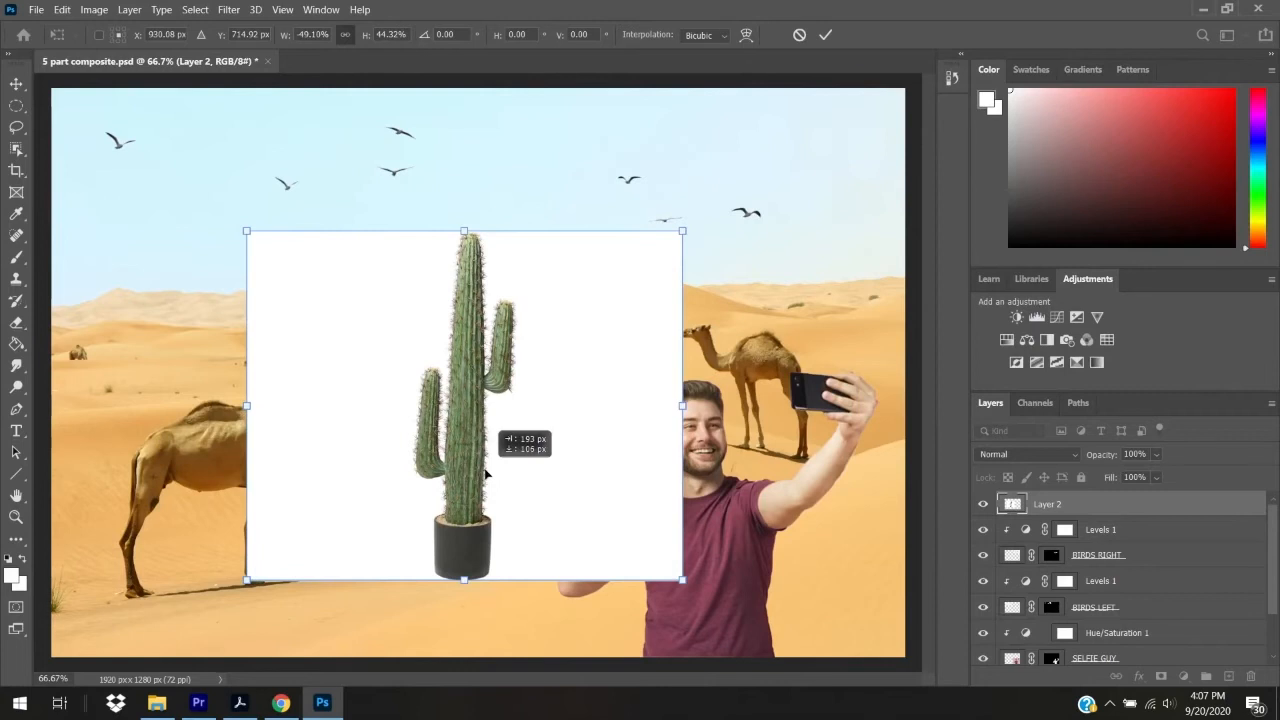
left_click_drag(380, 367, 350, 380)
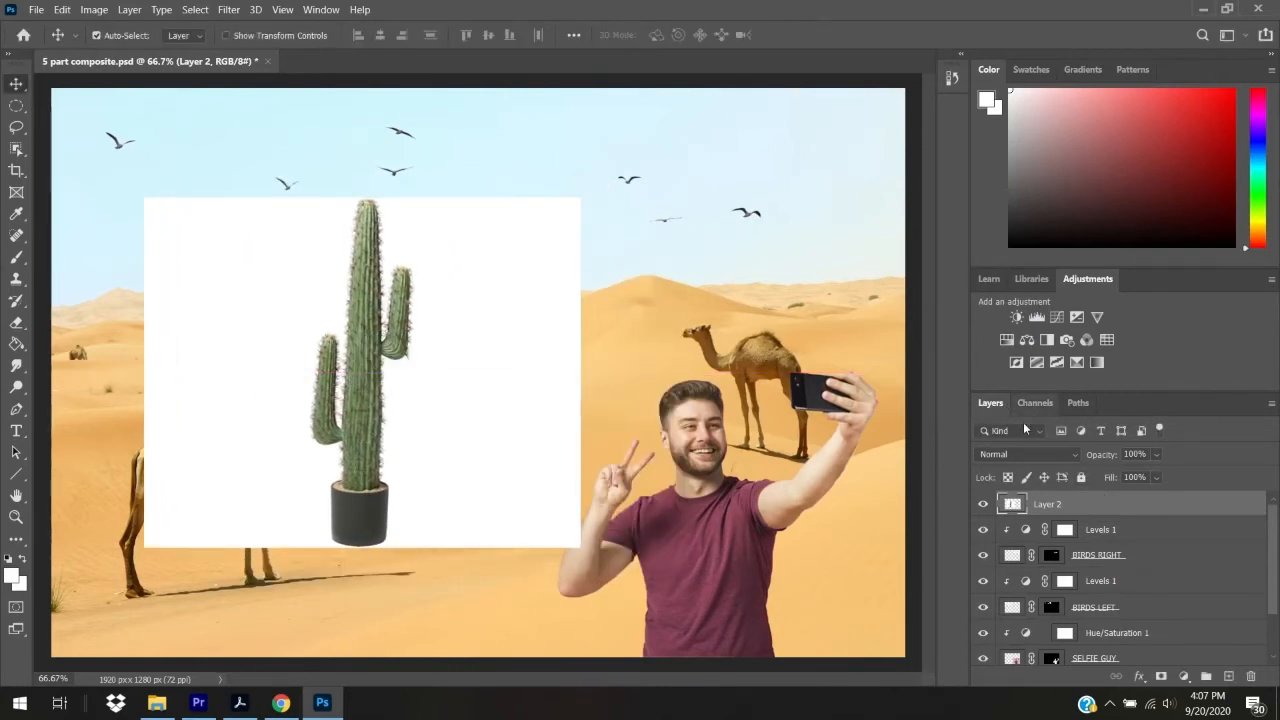
Set the cactus layer's blend mode to Darker Color and move the cactus to the upper-left part of the image
left_click(1050, 456)
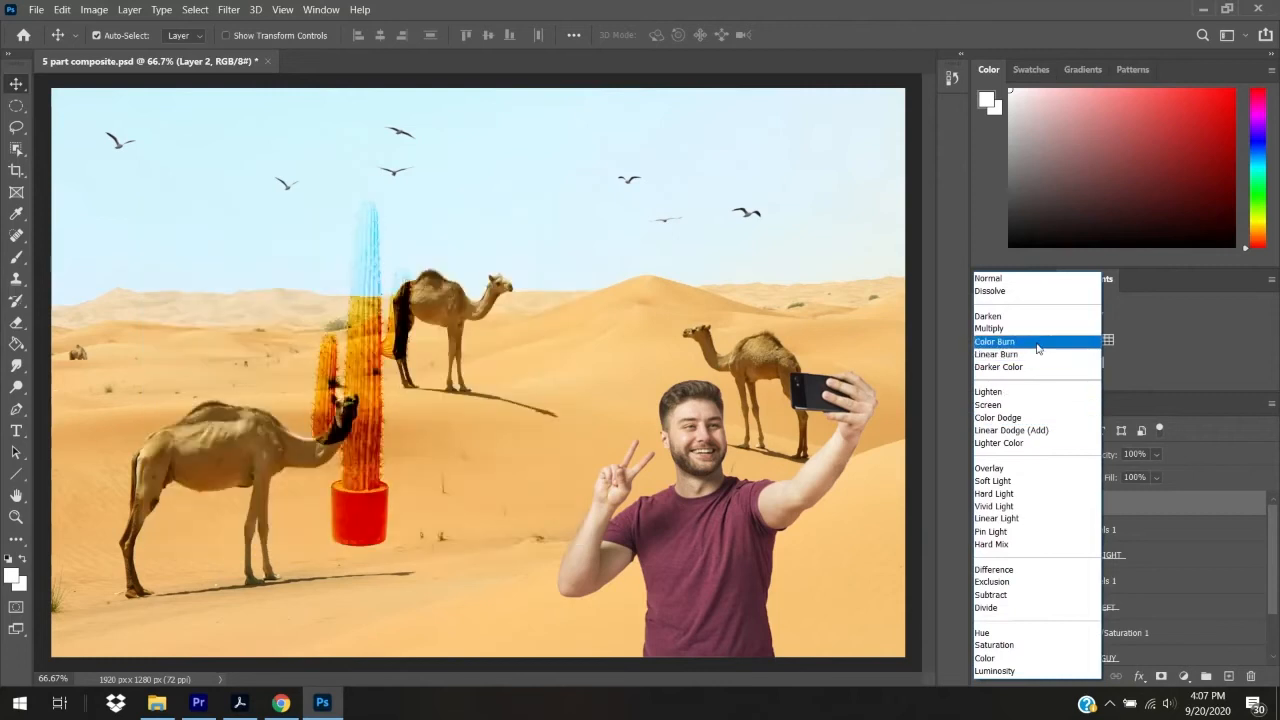
left_click(998, 367)
left_click_drag(348, 353, 146, 265)
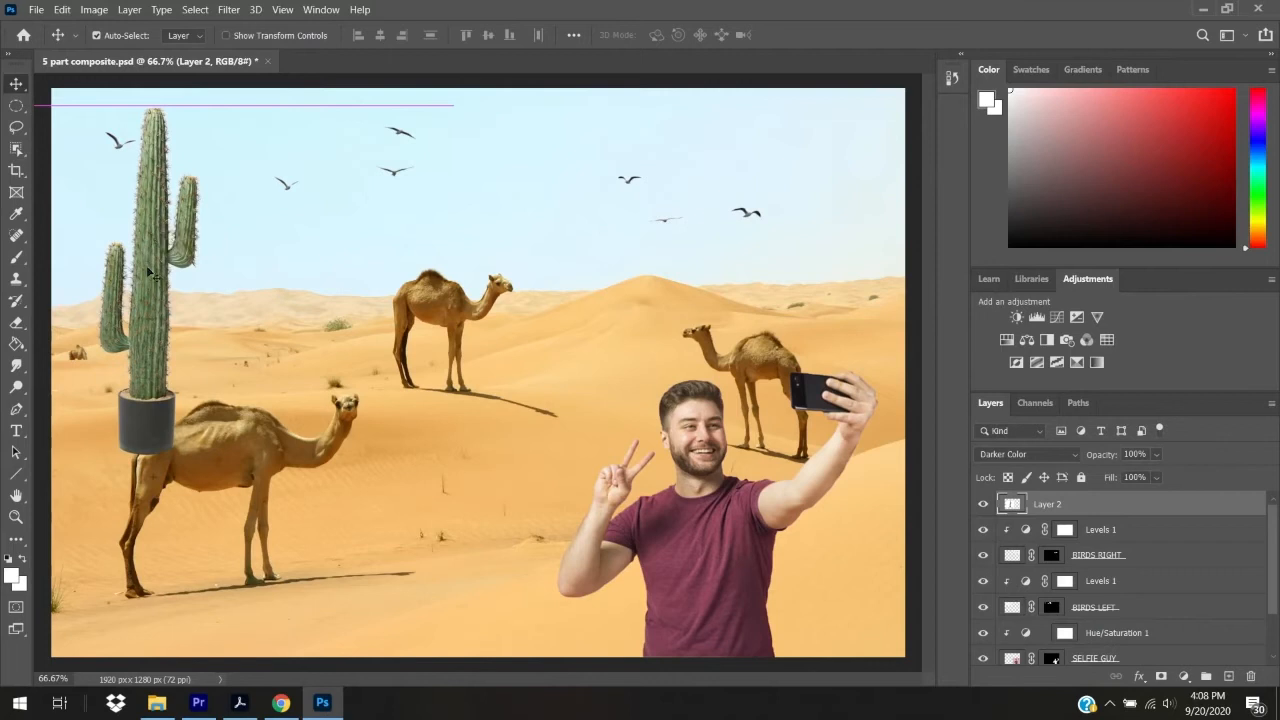
Scale the cactus layer down to about 258 by 207 px and position it on the dunes behind the left camel
key("ctrl+t")
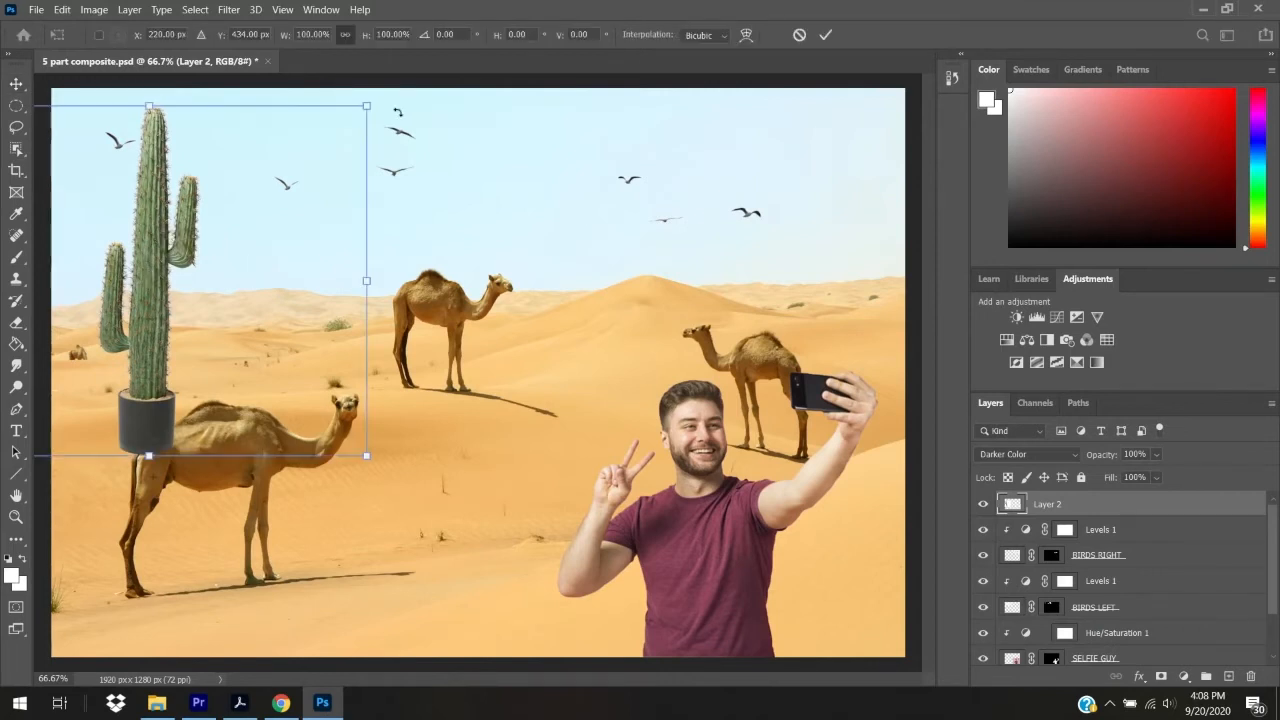
left_click_drag(366, 105, 230, 345)
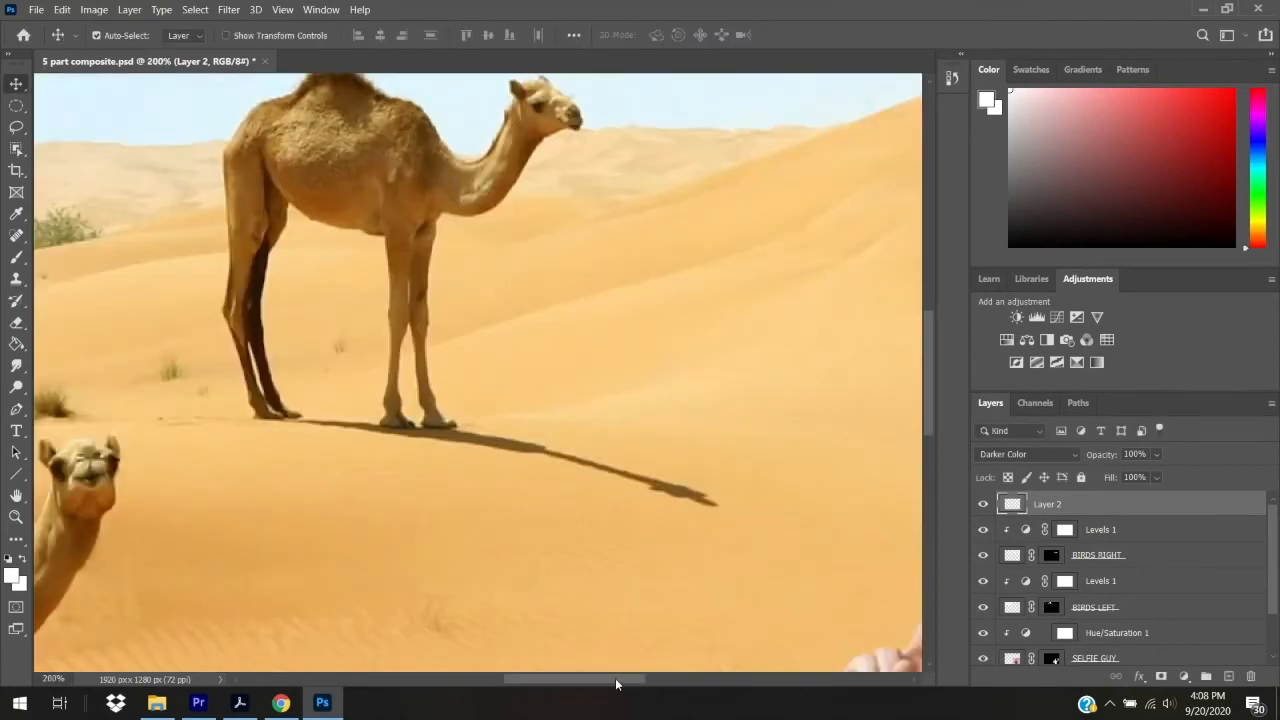
left_click_drag(615, 677, 518, 661)
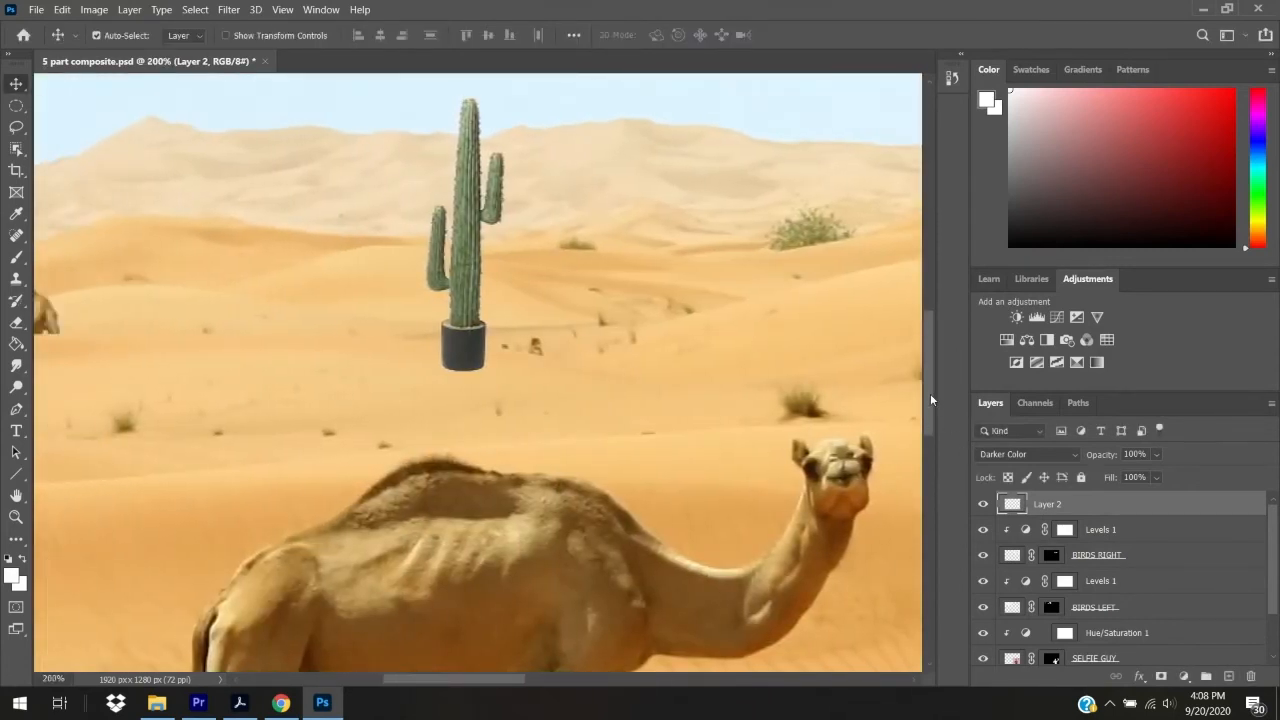
left_click_drag(930, 393, 928, 375)
left_click_drag(467, 338, 468, 362)
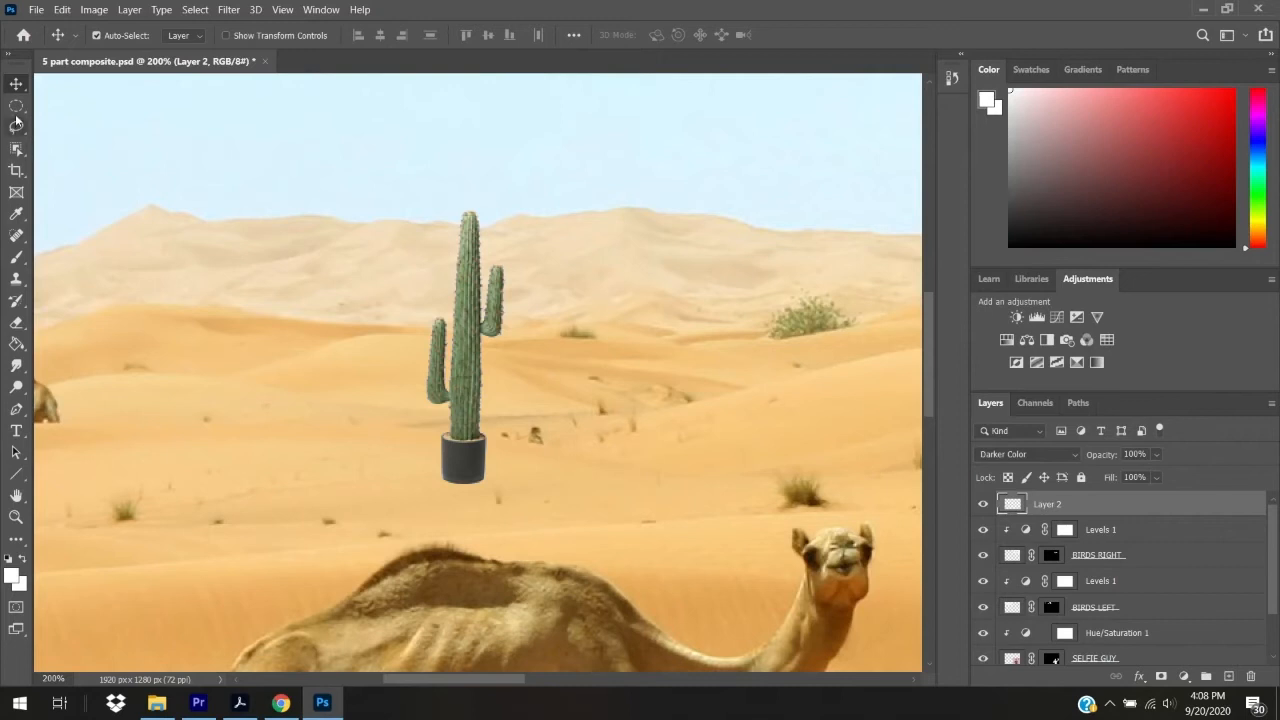
Select the cactus pot with the Object Selection tool, add a layer mask from it, and invert the mask to hide the pot
left_click(17, 149)
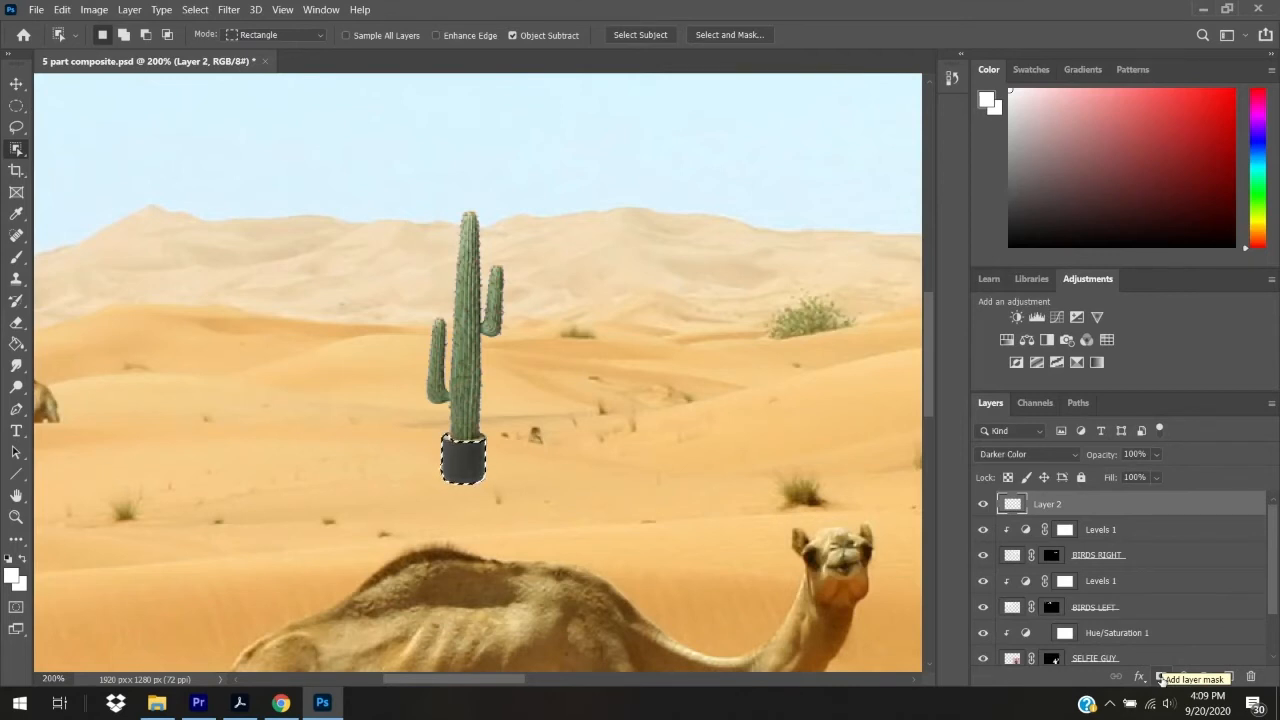
left_click(1160, 677)
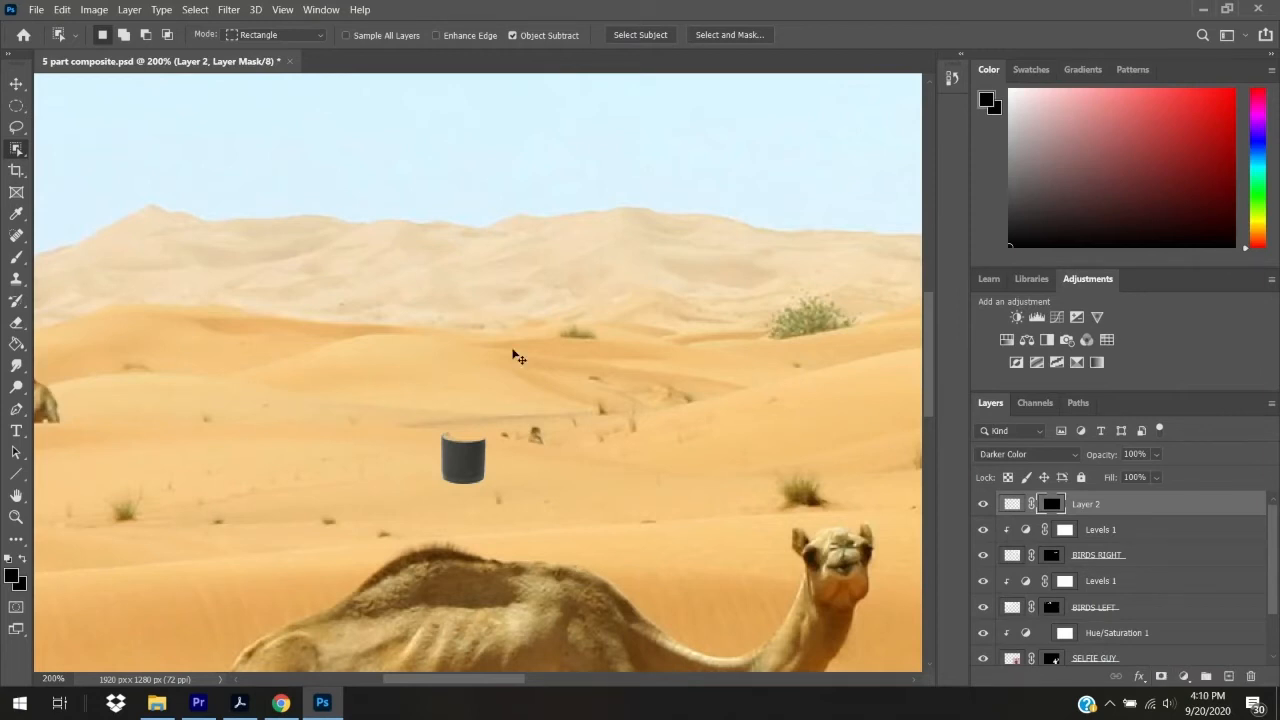
key("ctrl+i")
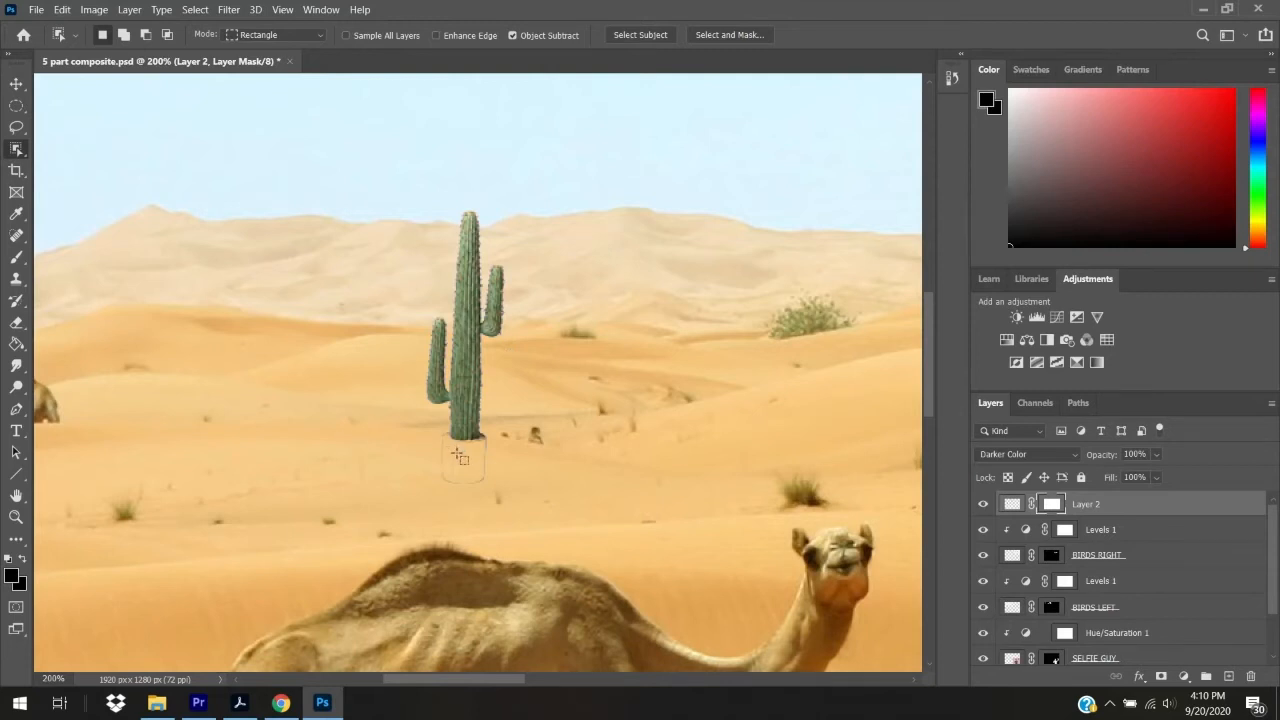
Paint black on the cactus layer mask with a 35 px brush to hide the leftover outline of the pot
scroll(459, 457, "up", 3)
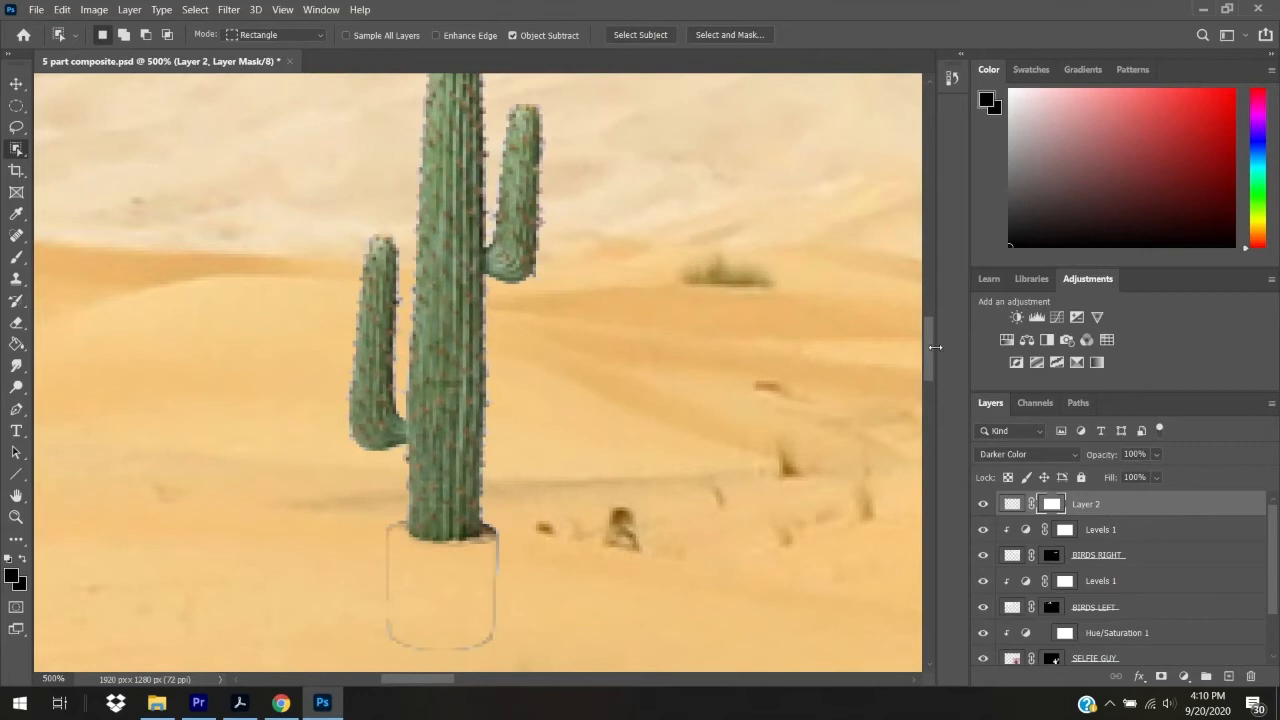
left_click_drag(926, 346, 928, 381)
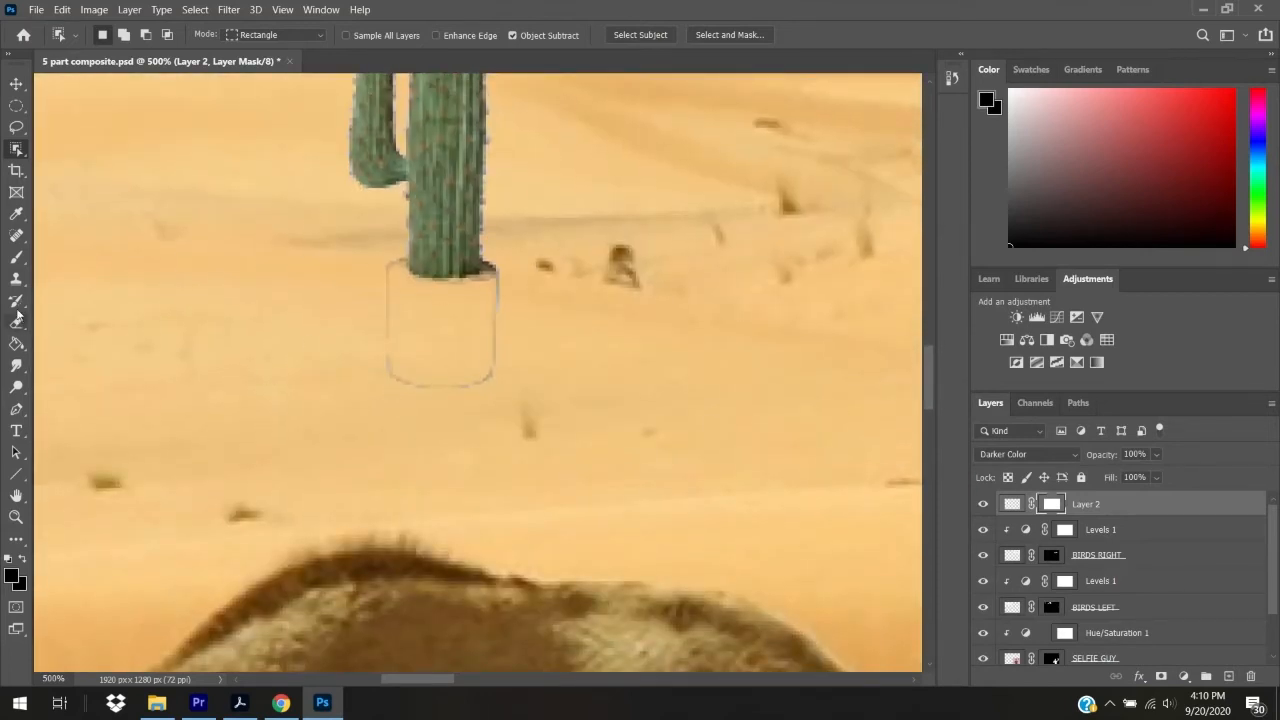
left_click(17, 260)
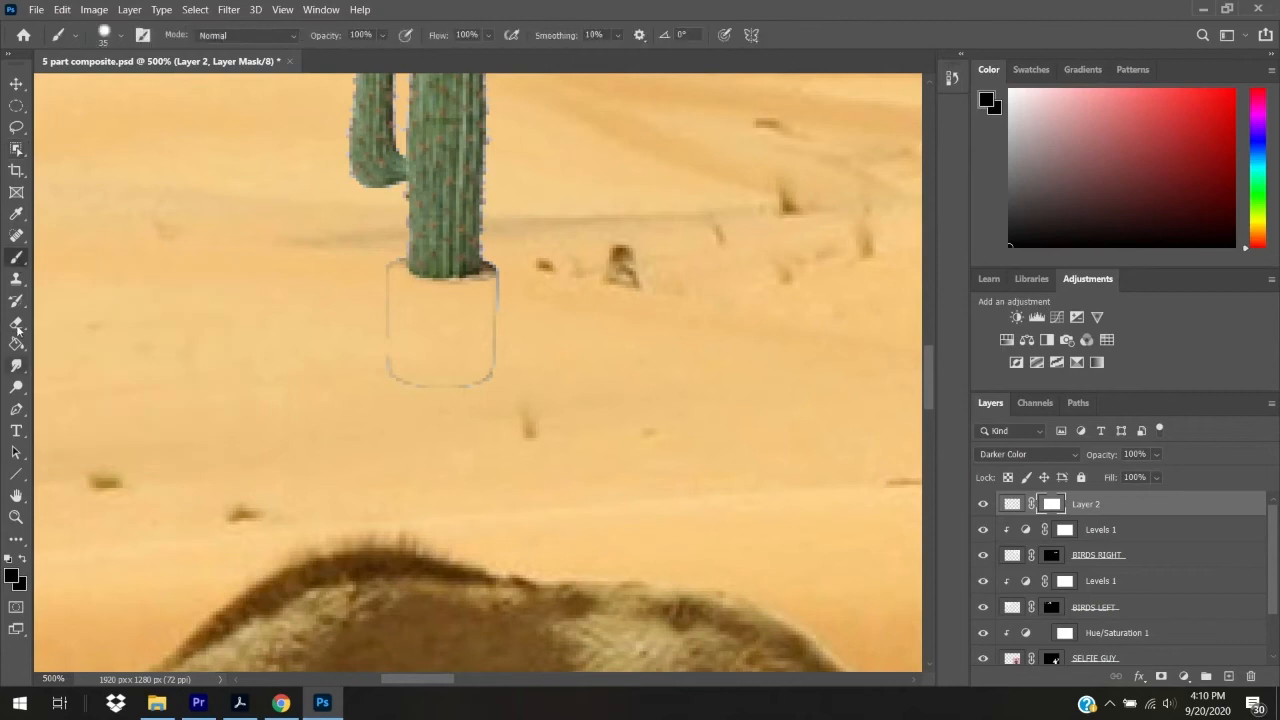
mouse_move(402, 308)
left_mouse_down()
mouse_move(350, 314)
mouse_move(302, 239)
left_mouse_up()
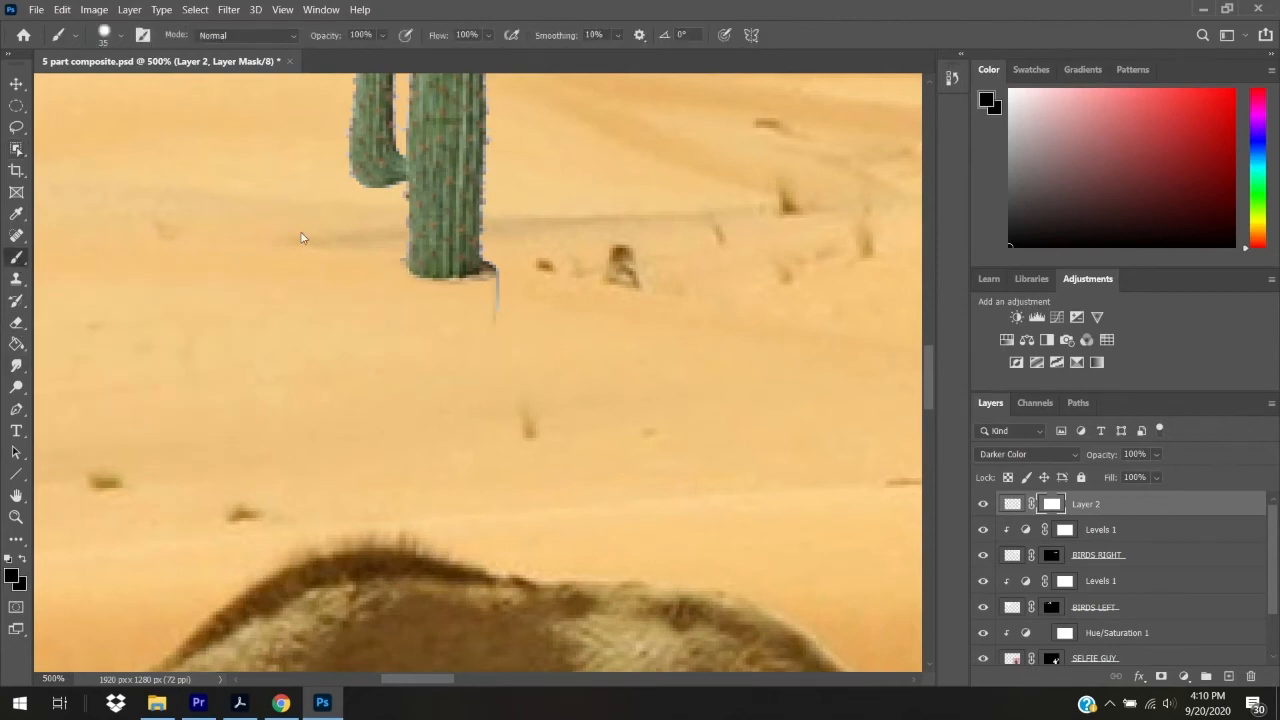
left_click_drag(523, 353, 466, 252)
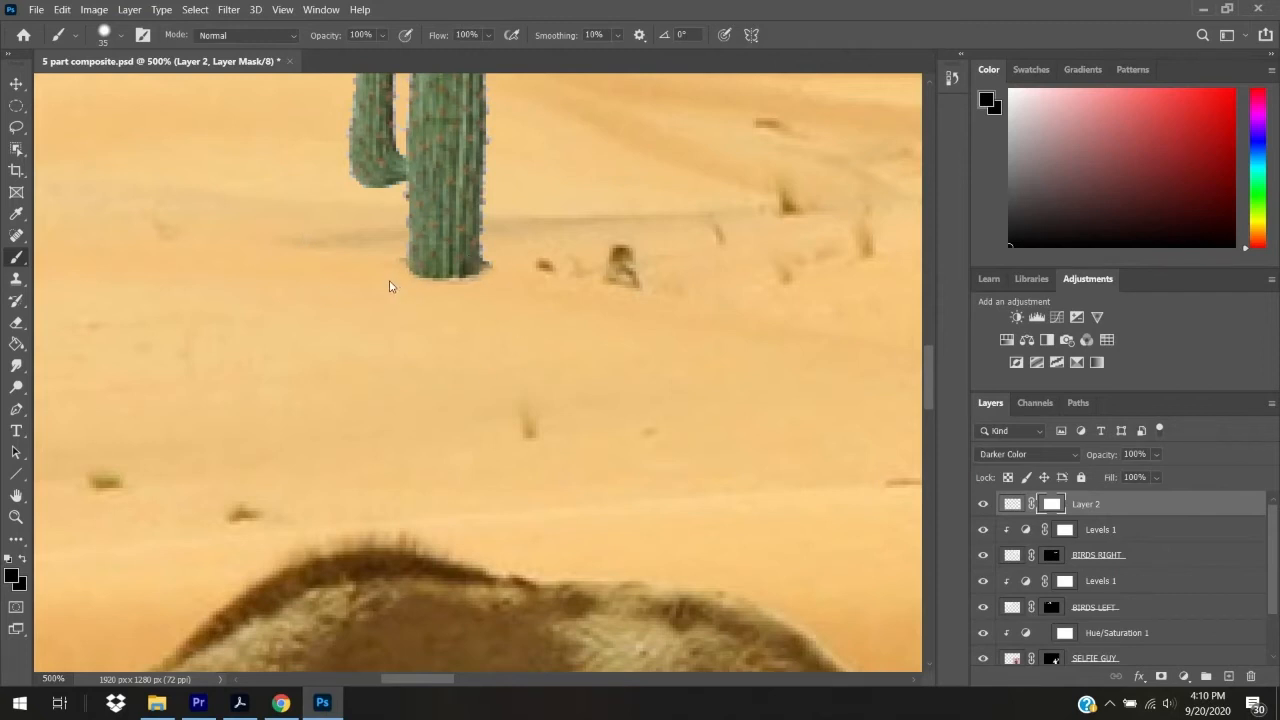
Reduce the brush to 15 px and mask out the remaining pot fragments around the cactus base
key("bracketleft")
key("bracketleft")
key("bracketleft")
key("bracketleft")
left_click_drag(500, 272, 436, 306)
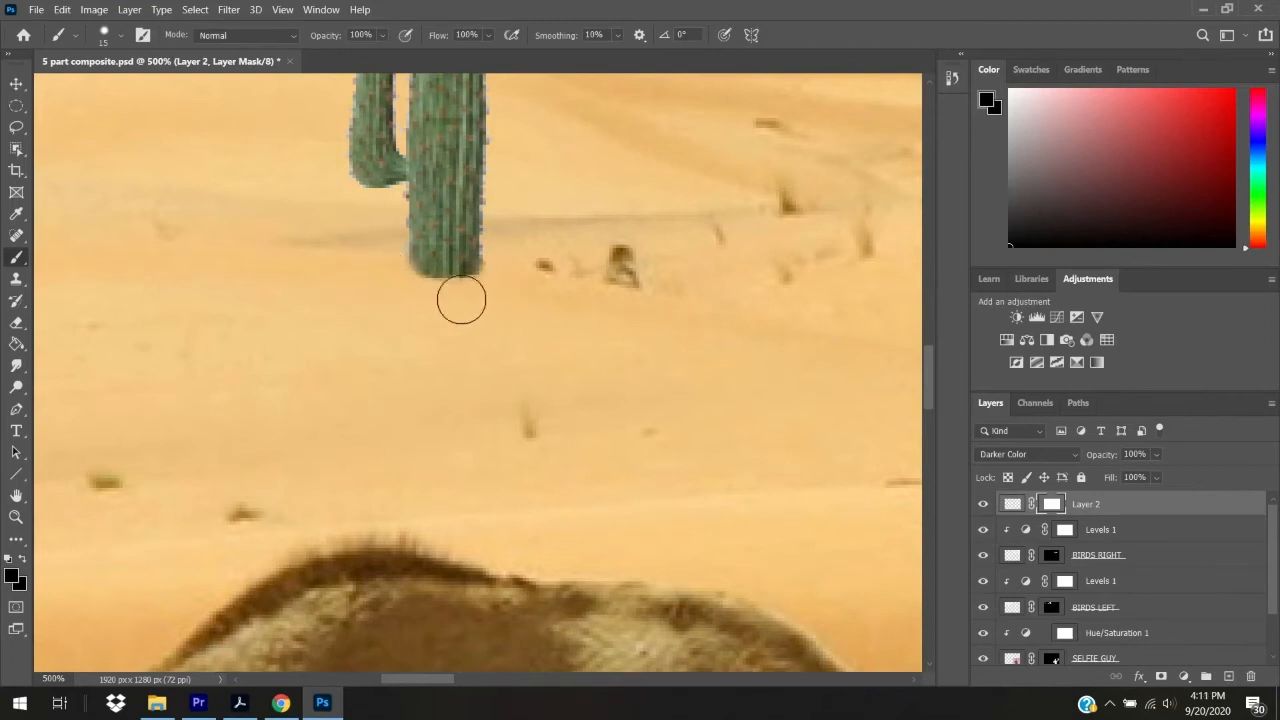
Move the cactus slightly left and up so its base meets the faint shadow line in the sand
left_click(16, 84)
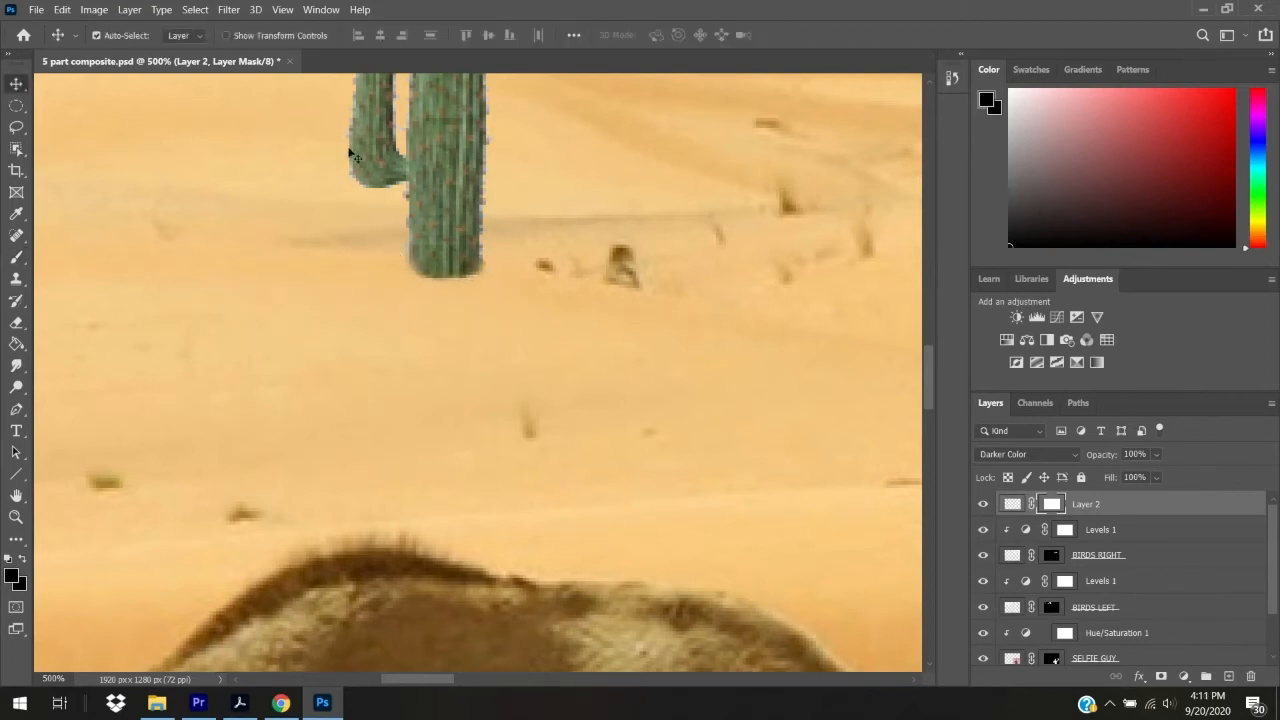
left_click_drag(432, 180, 315, 156)
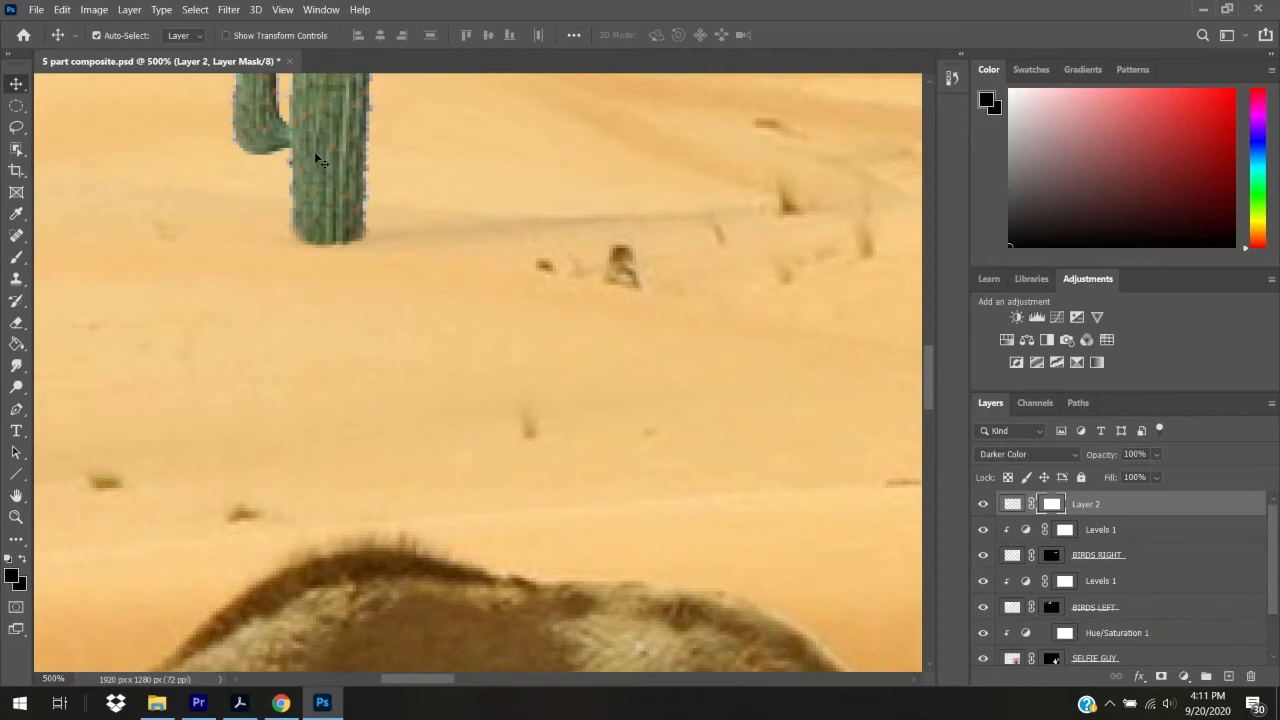
key("ctrl+minus")
key("ctrl+minus")
key("ctrl+minus")
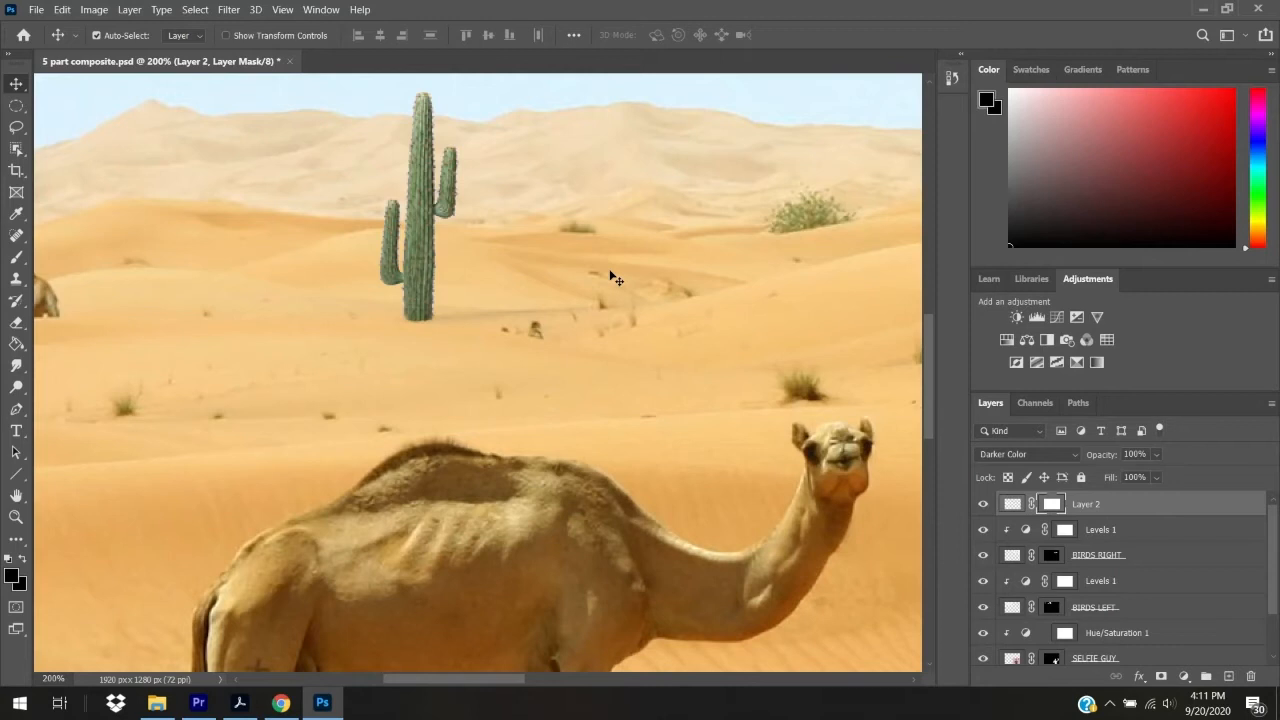
Add a Hue/Saturation adjustment with Hue at -25 and clip it to the cactus layer
left_click(1007, 341)
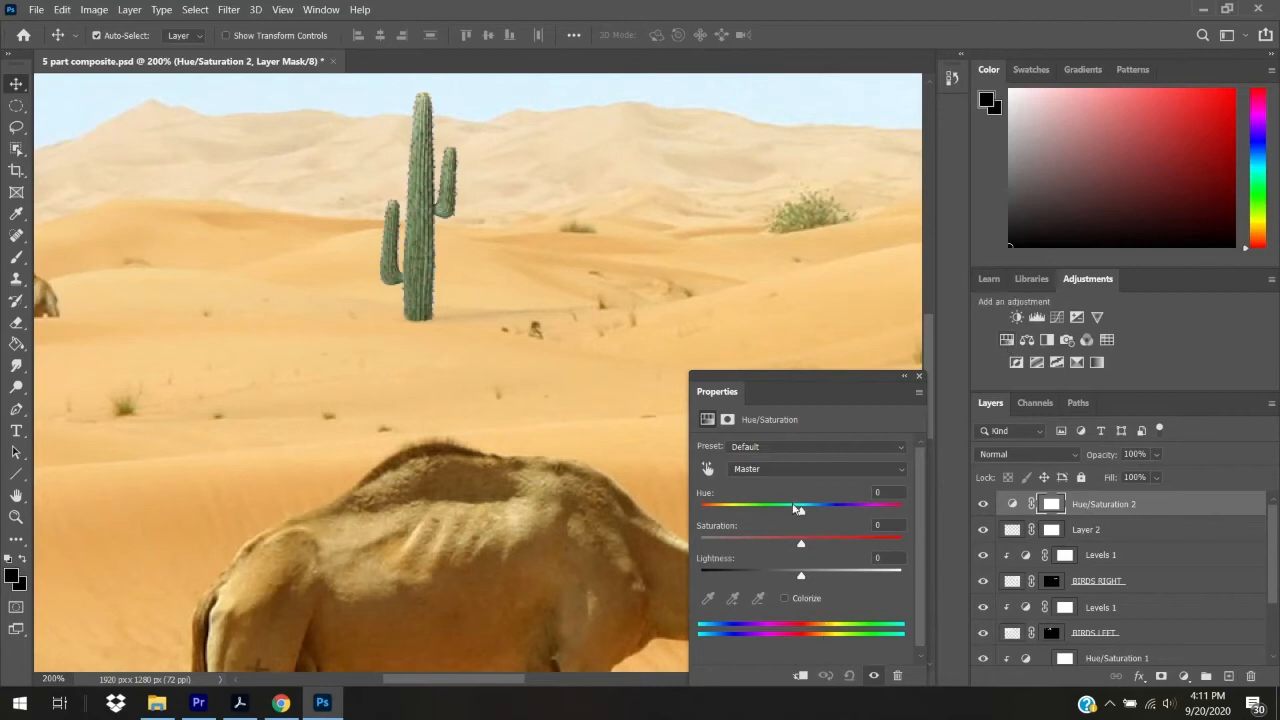
left_click_drag(801, 511, 776, 511)
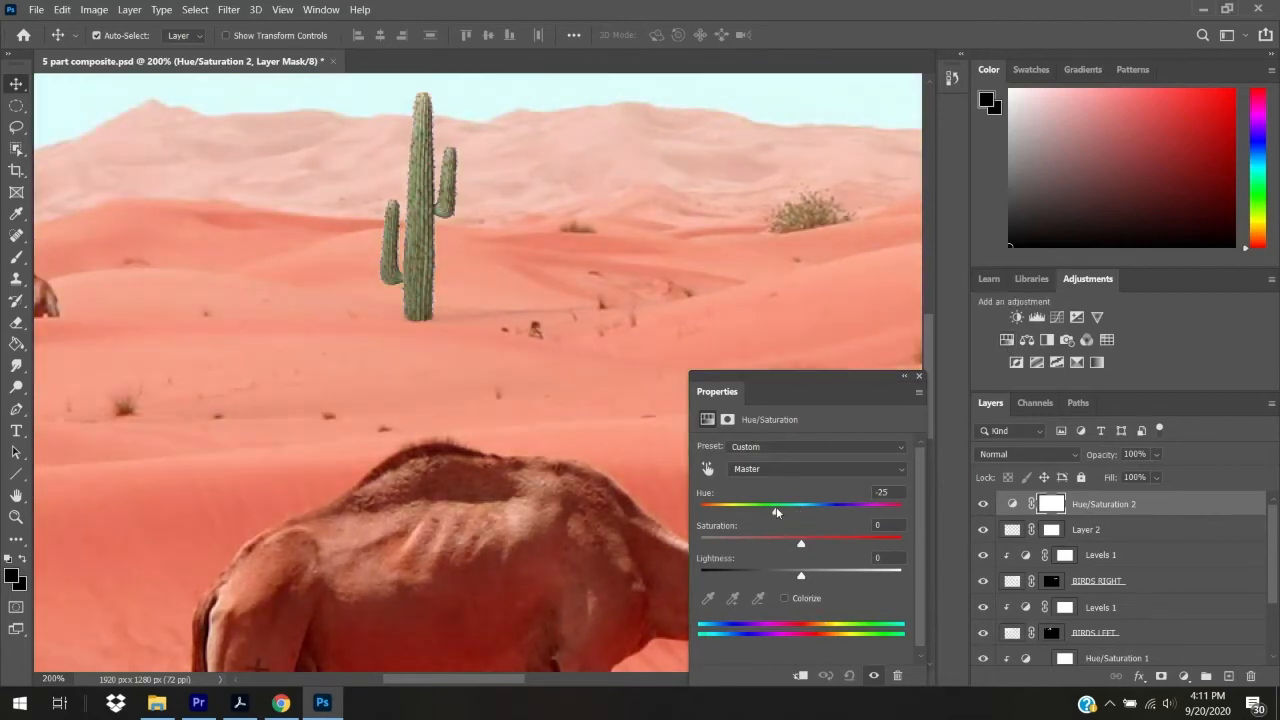
left_click(801, 679)
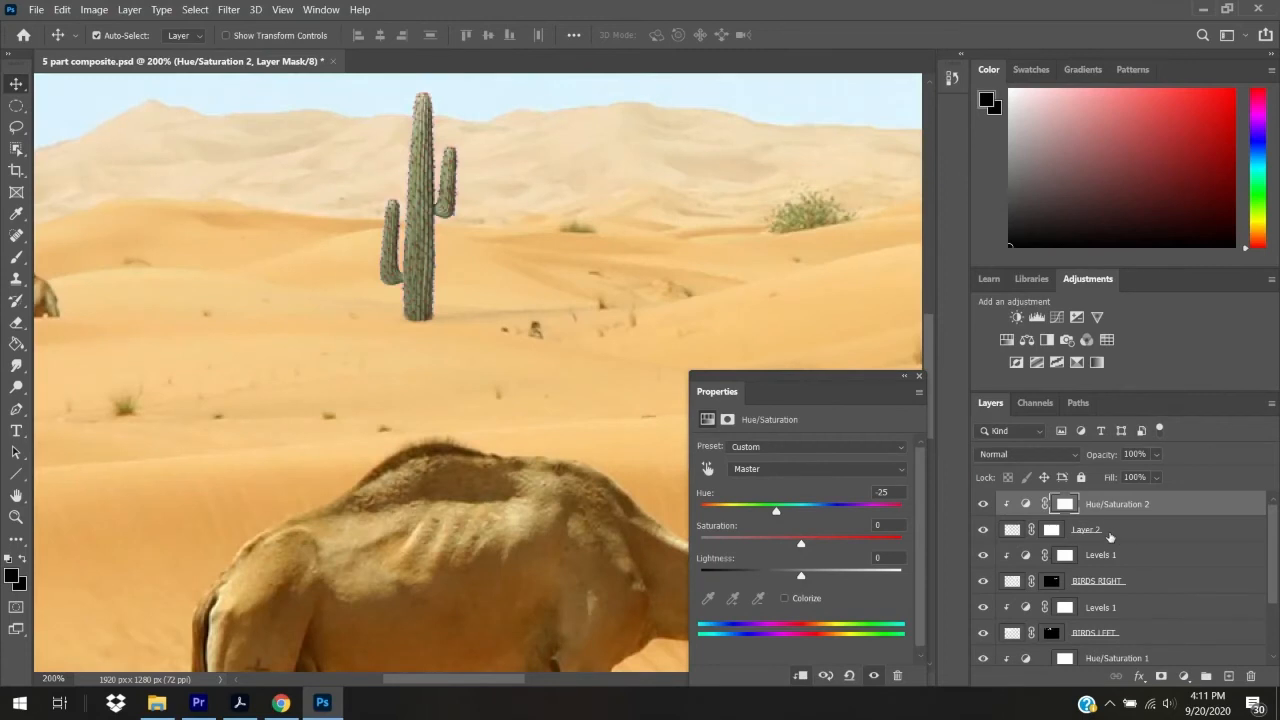
Rename the cactus layer as CACTUS
left_click(1105, 535)
double_click(1094, 533)
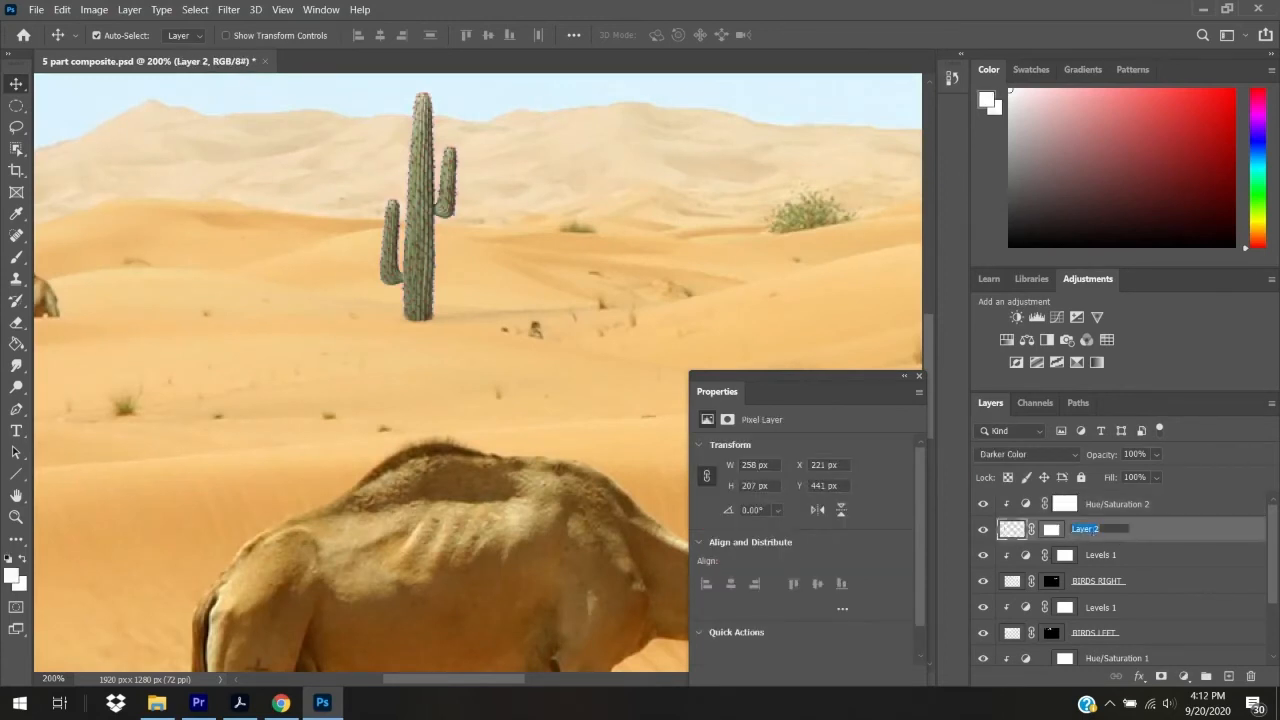
type("CACTUS")
key("Return")
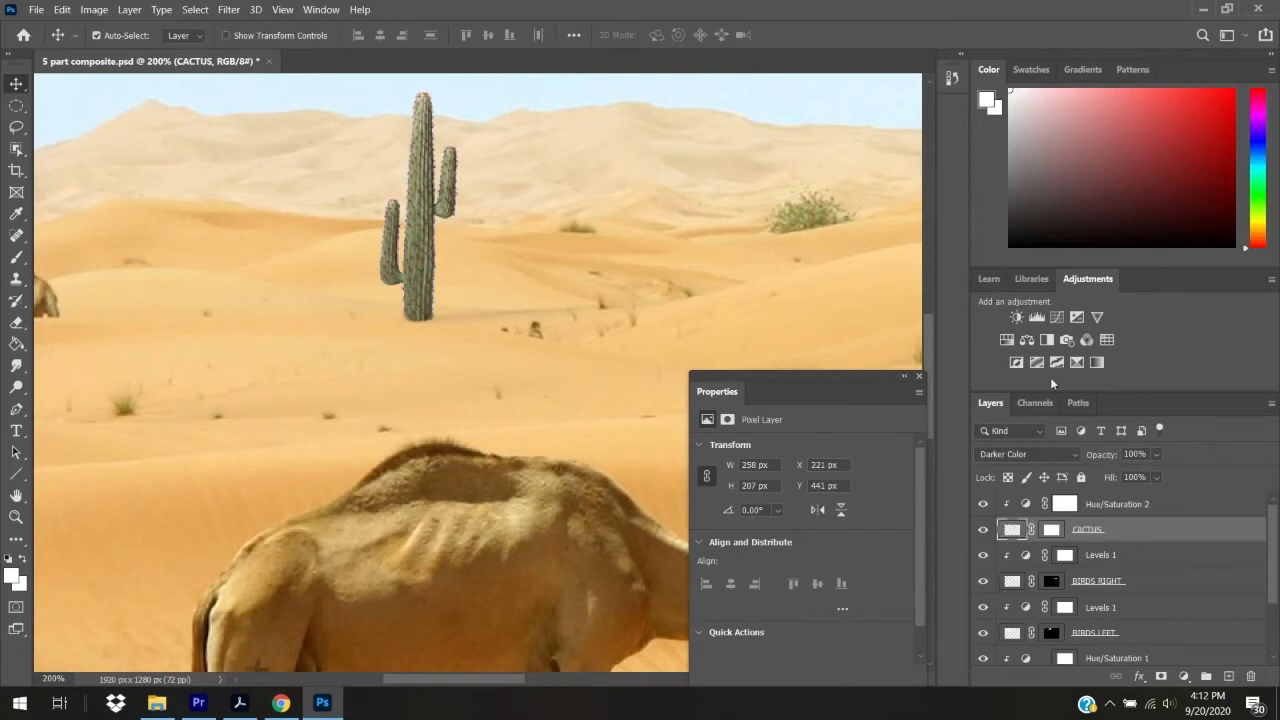
Refine the cactus's Hue/Saturation adjustment to Hue -34, Saturation +12 and Lightness +4
left_click(1025, 505)
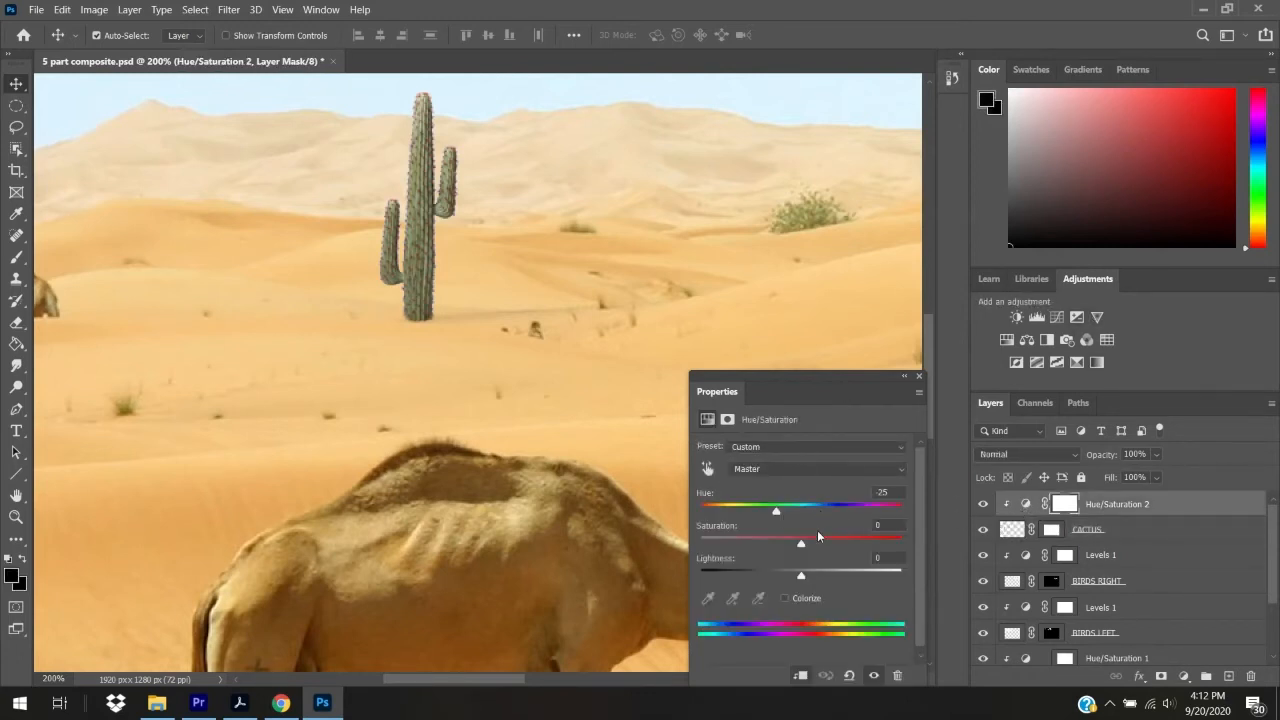
left_click_drag(800, 545, 766, 512)
mouse_move(802, 578)
left_mouse_down()
mouse_move(789, 578)
mouse_move(803, 578)
left_mouse_up()
left_click(904, 376)
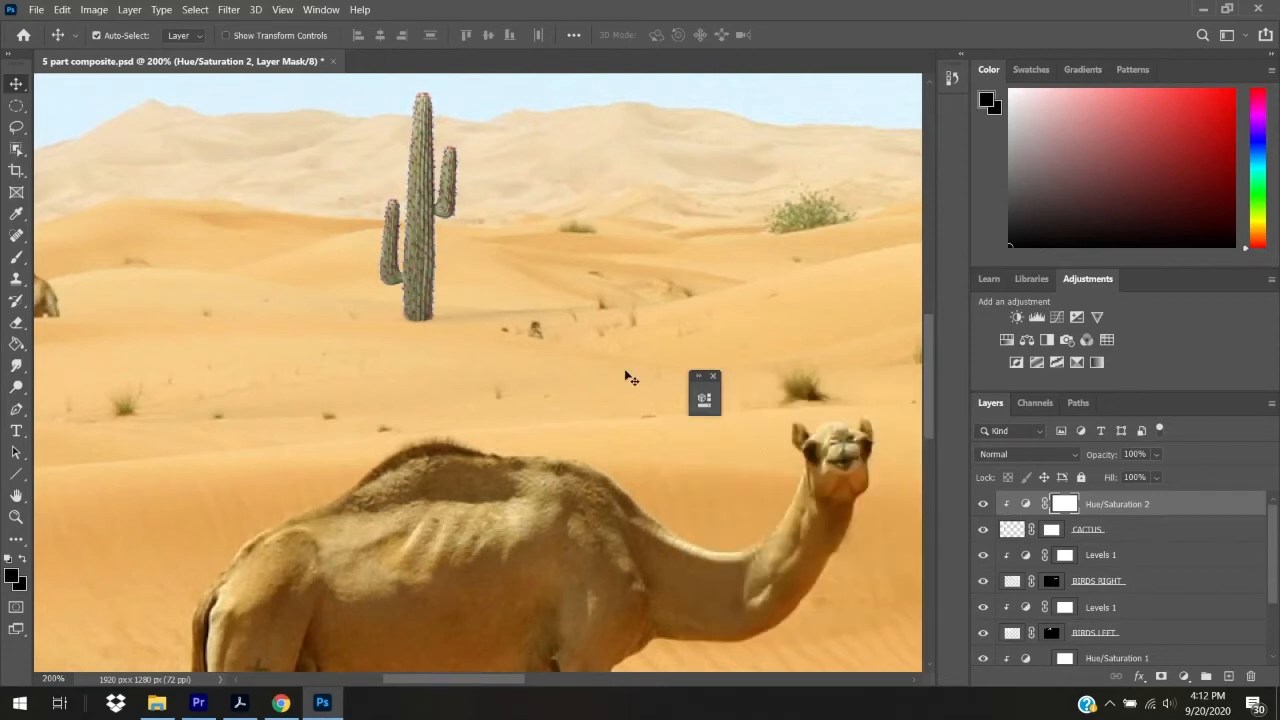
Examine the cactus up close at 300% and compare its sharpness with the surrounding desert and shrubs
key("ctrl+0")
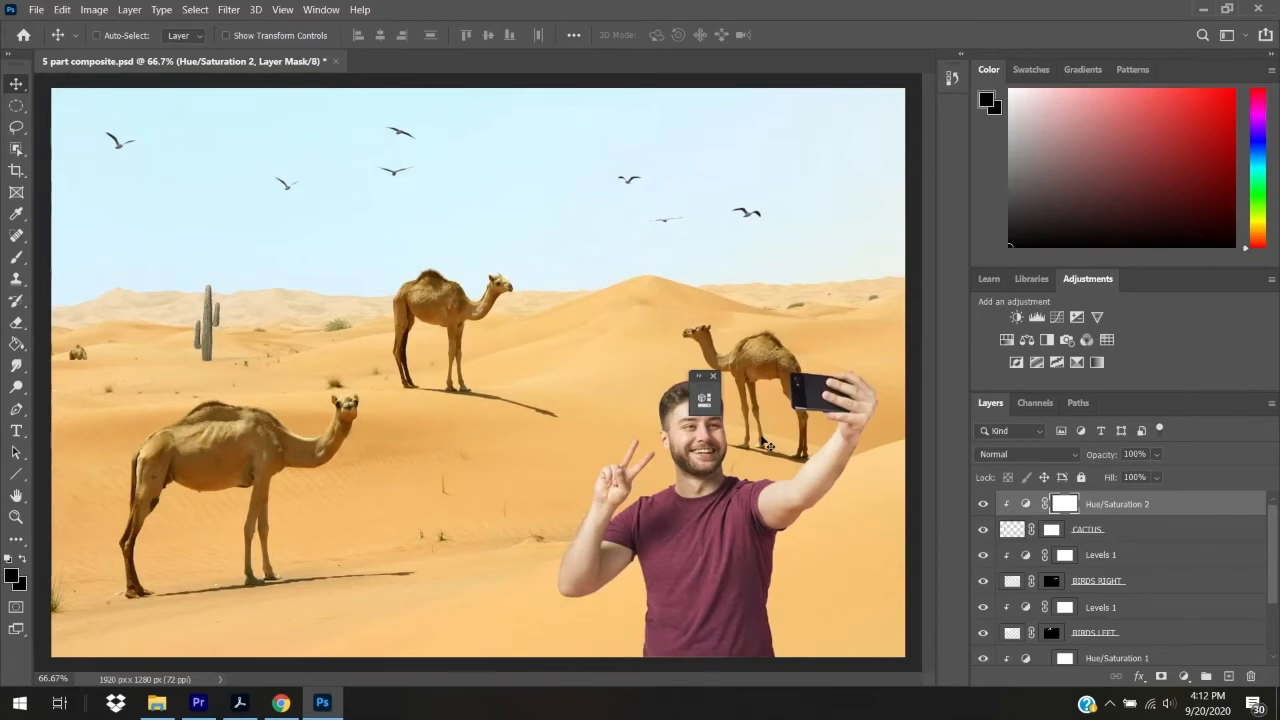
key("ctrl+plus")
key("ctrl+plus")
key("ctrl+plus")
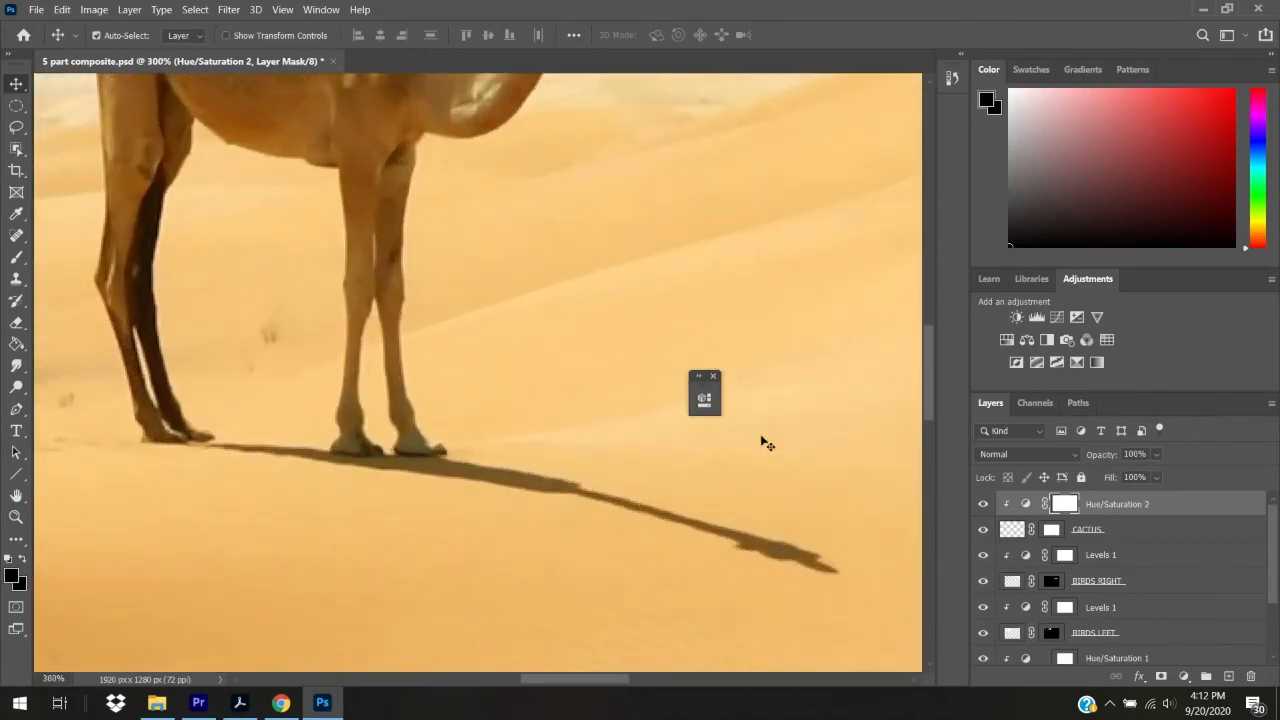
left_click_drag(548, 684, 428, 678)
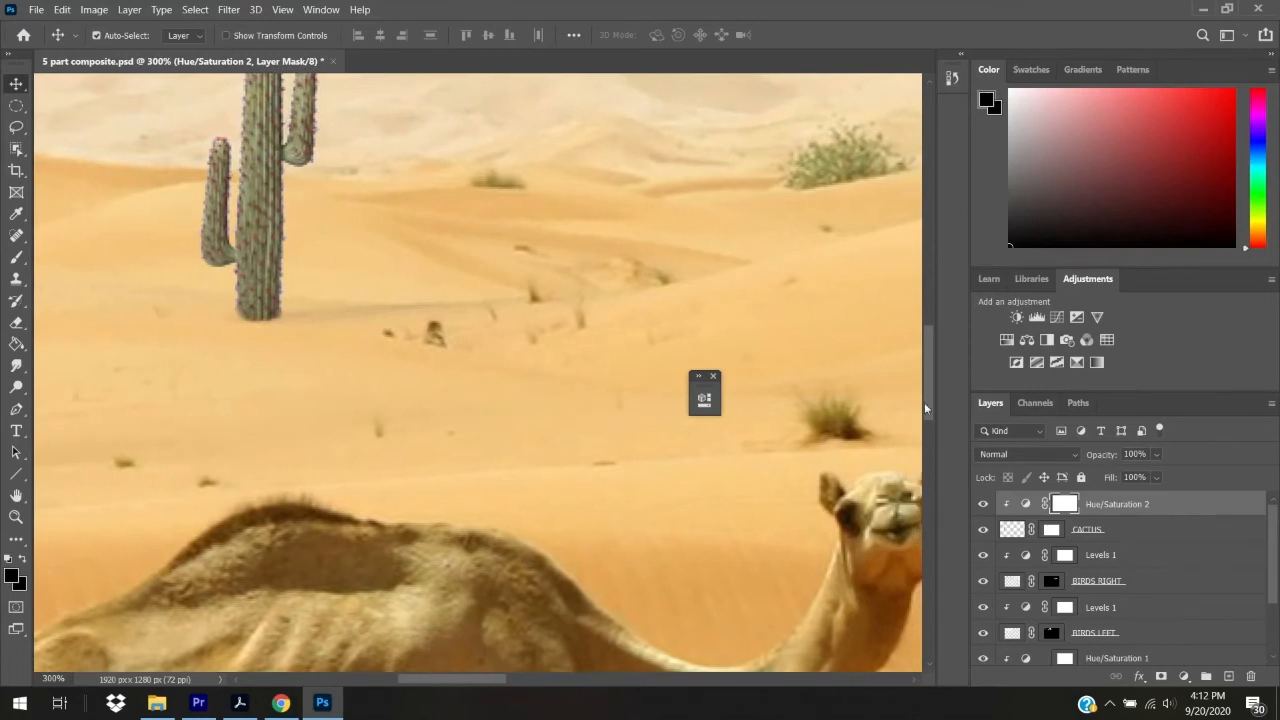
left_click_drag(925, 402, 925, 373)
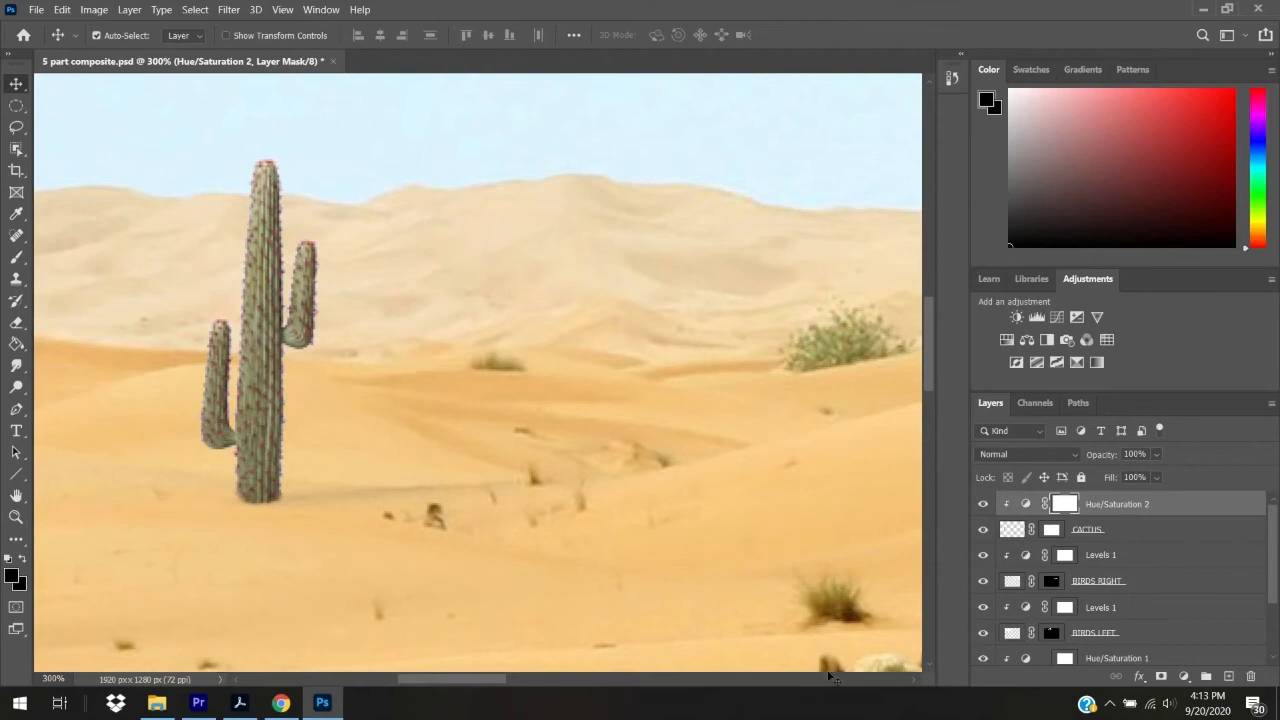
mouse_move(929, 356)
left_mouse_down()
mouse_move(930, 413)
mouse_move(934, 343)
mouse_move(934, 356)
left_mouse_up()
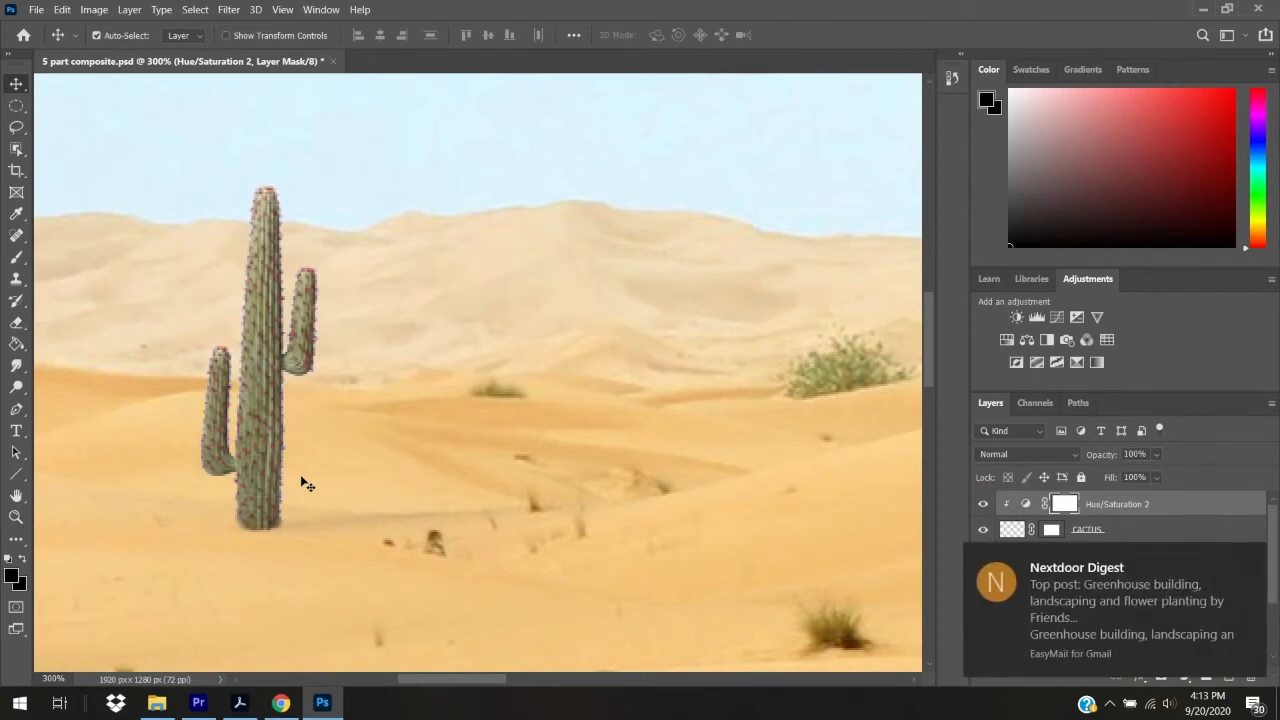
Apply a Lens Blur with a radius of 1 to the CACTUS layer to soften it
left_click(231, 11)
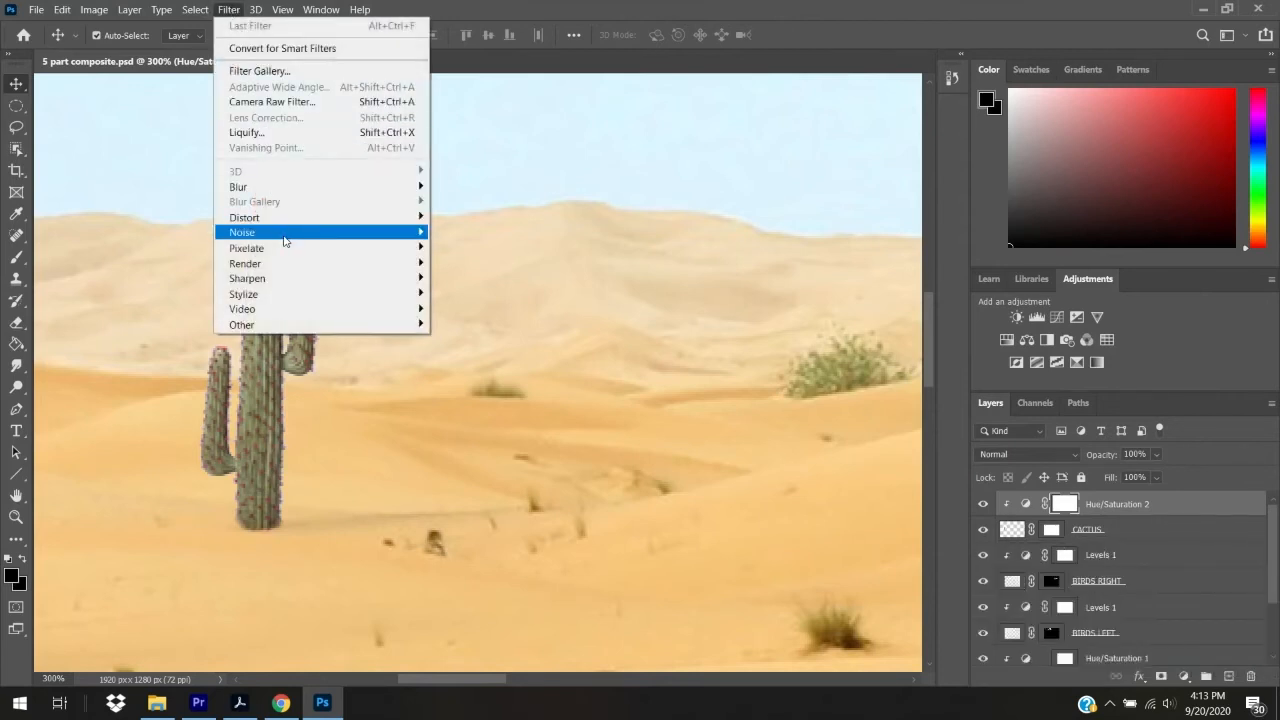
mouse_move(285, 190)
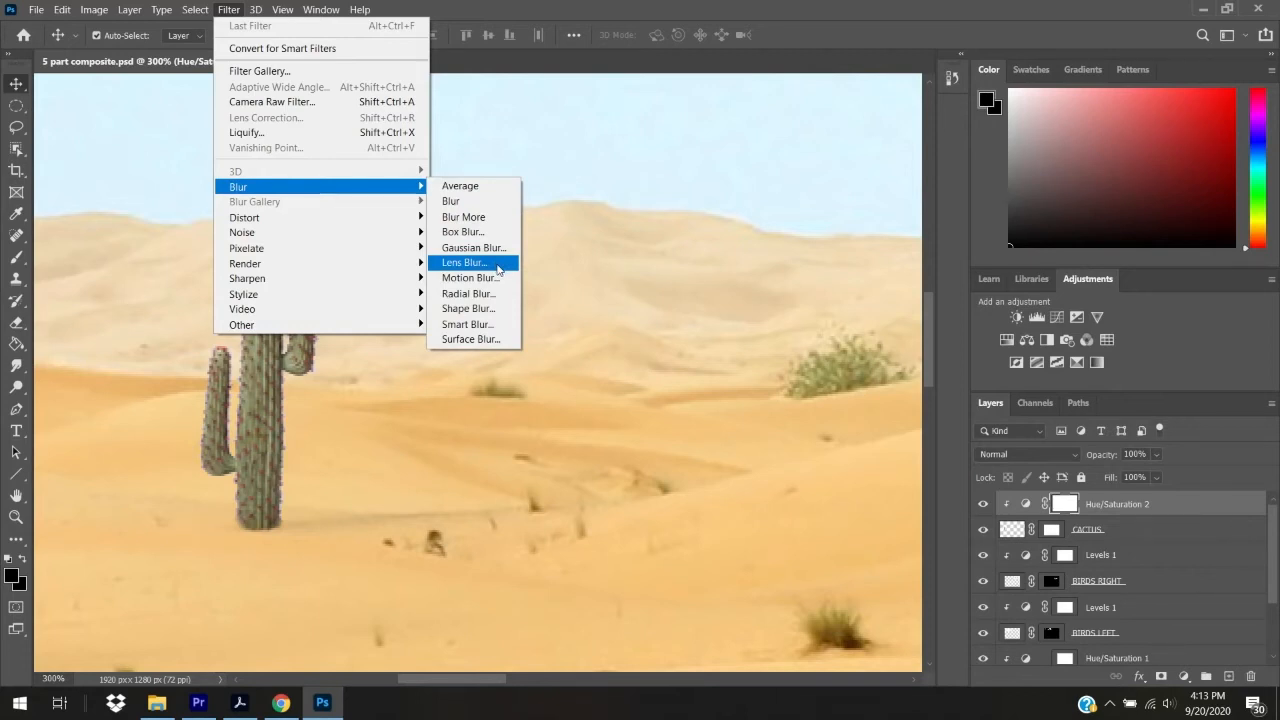
left_click(1137, 528)
left_click(1137, 528)
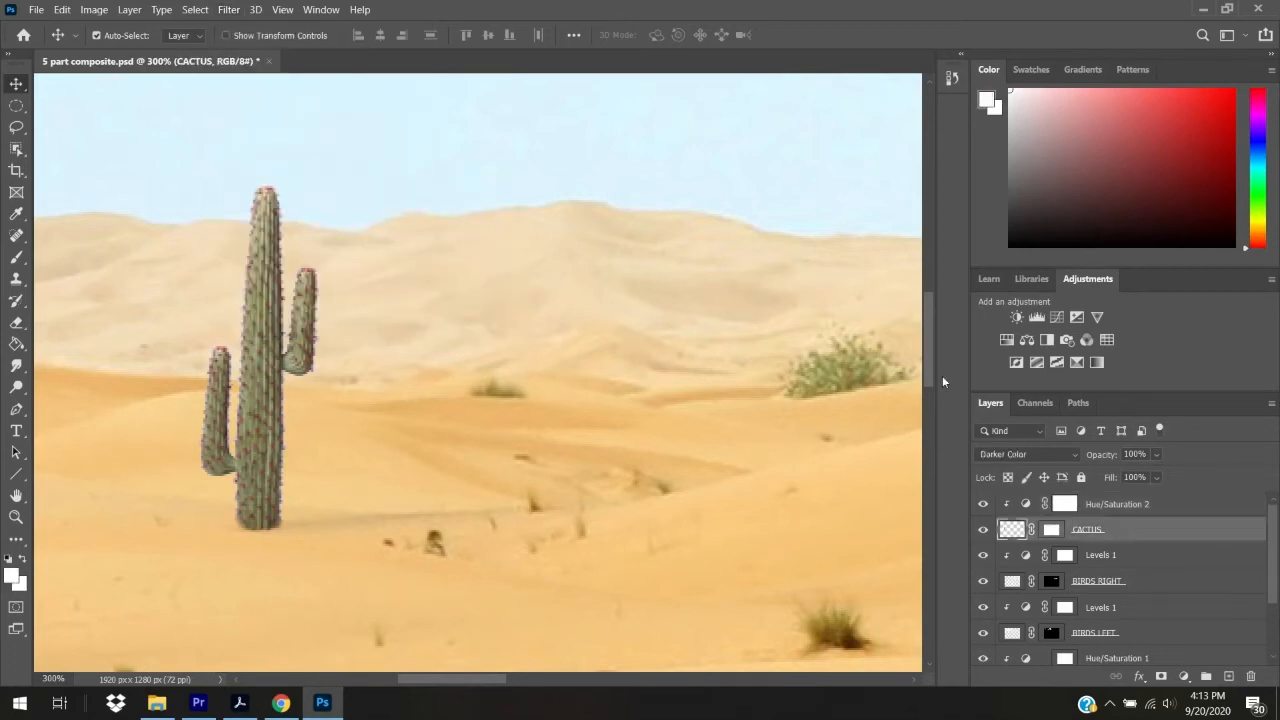
left_click(235, 8)
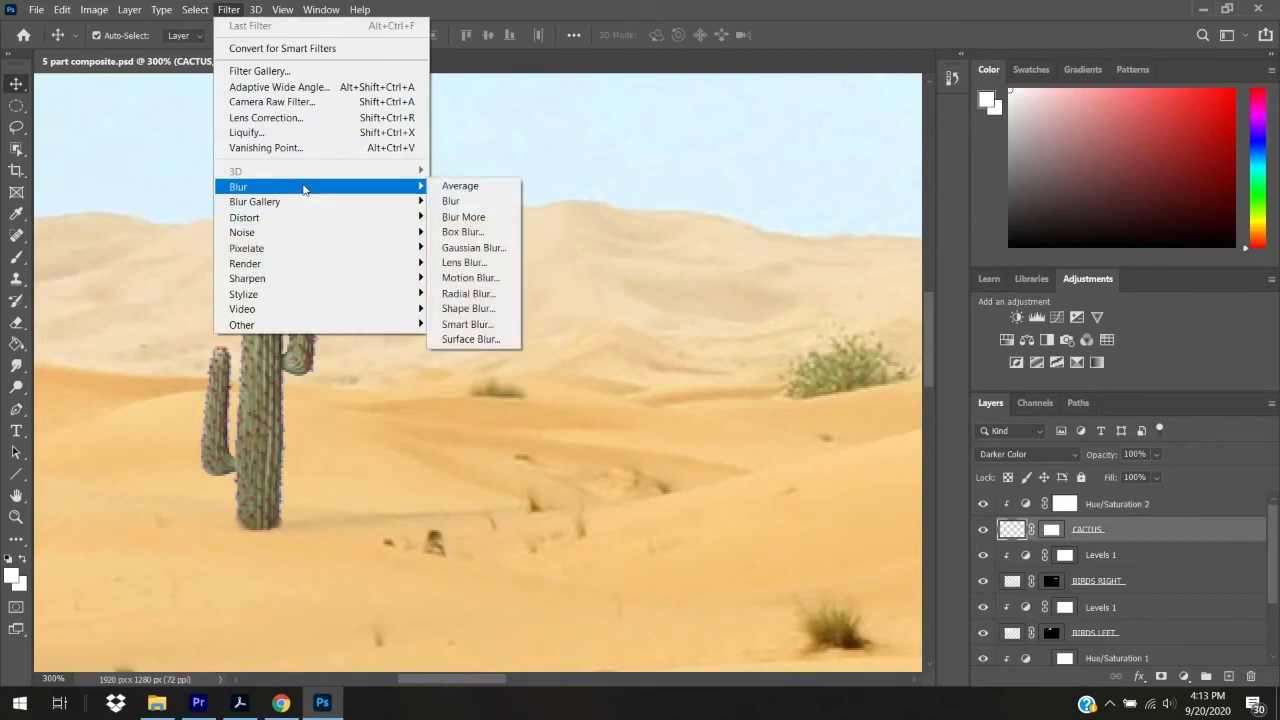
left_click(484, 263)
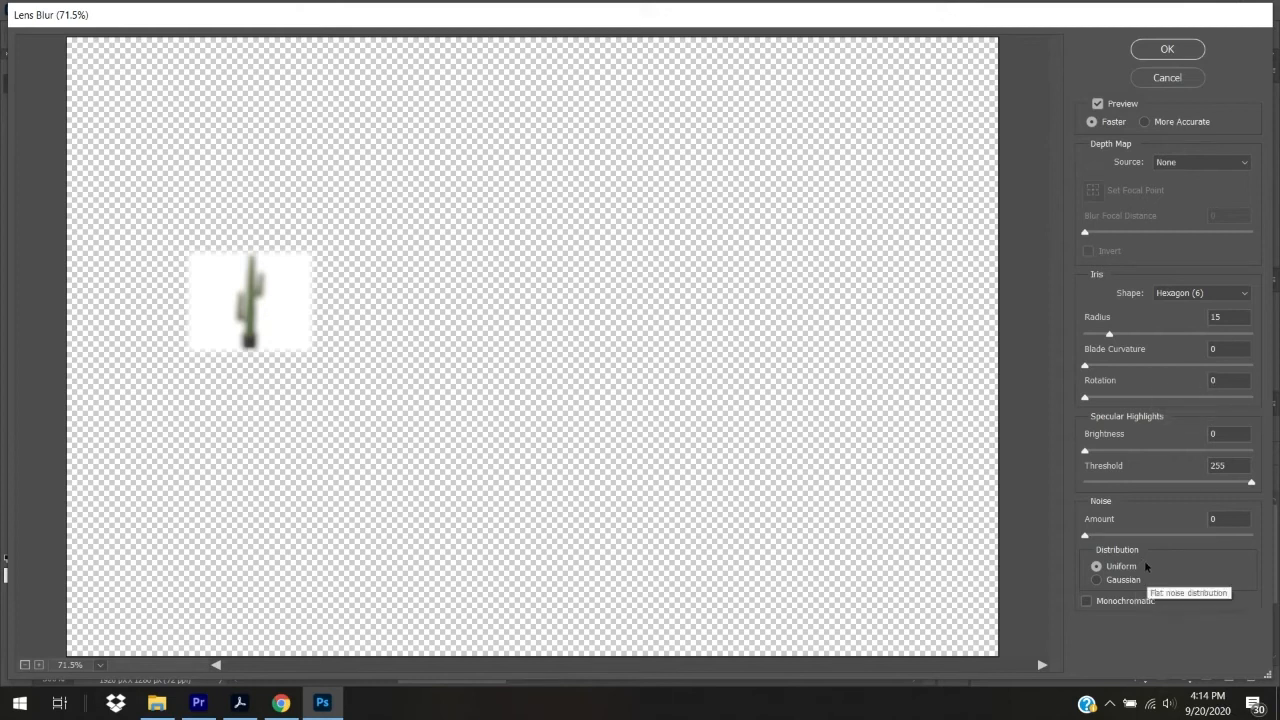
left_click_drag(1110, 336, 1085, 339)
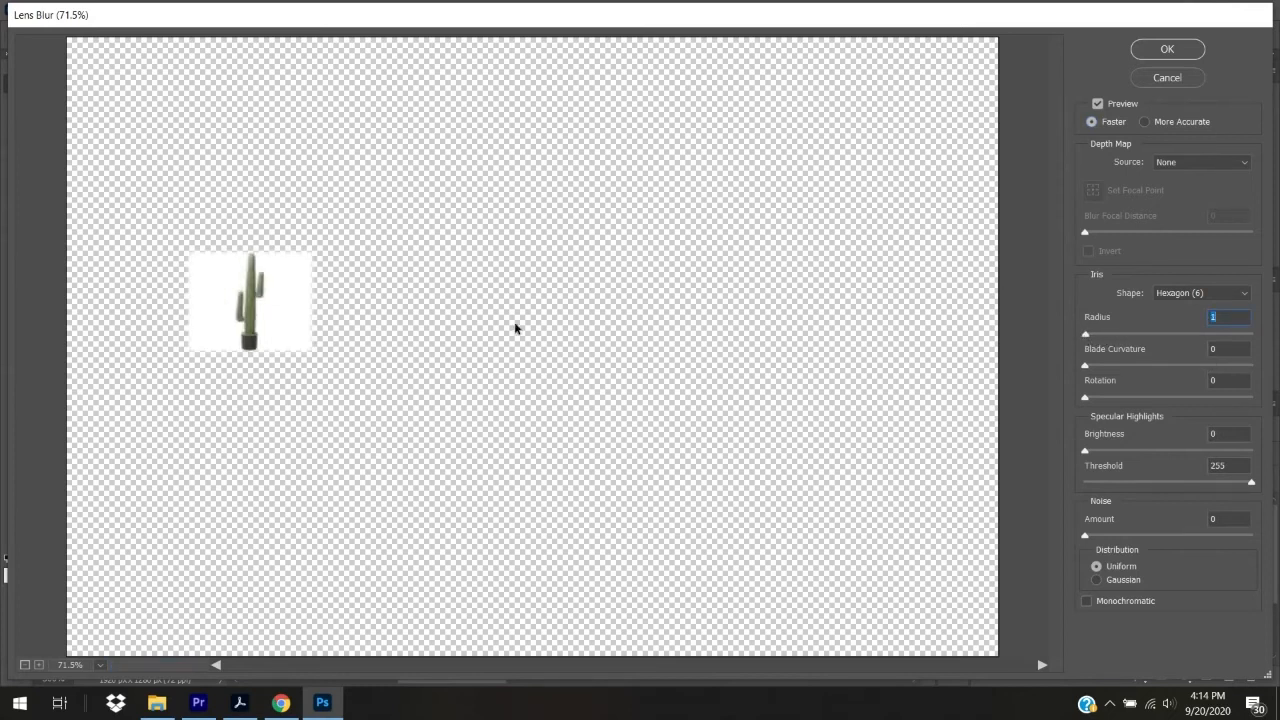
left_click(143, 281, "ctrl")
left_click(146, 284, "ctrl")
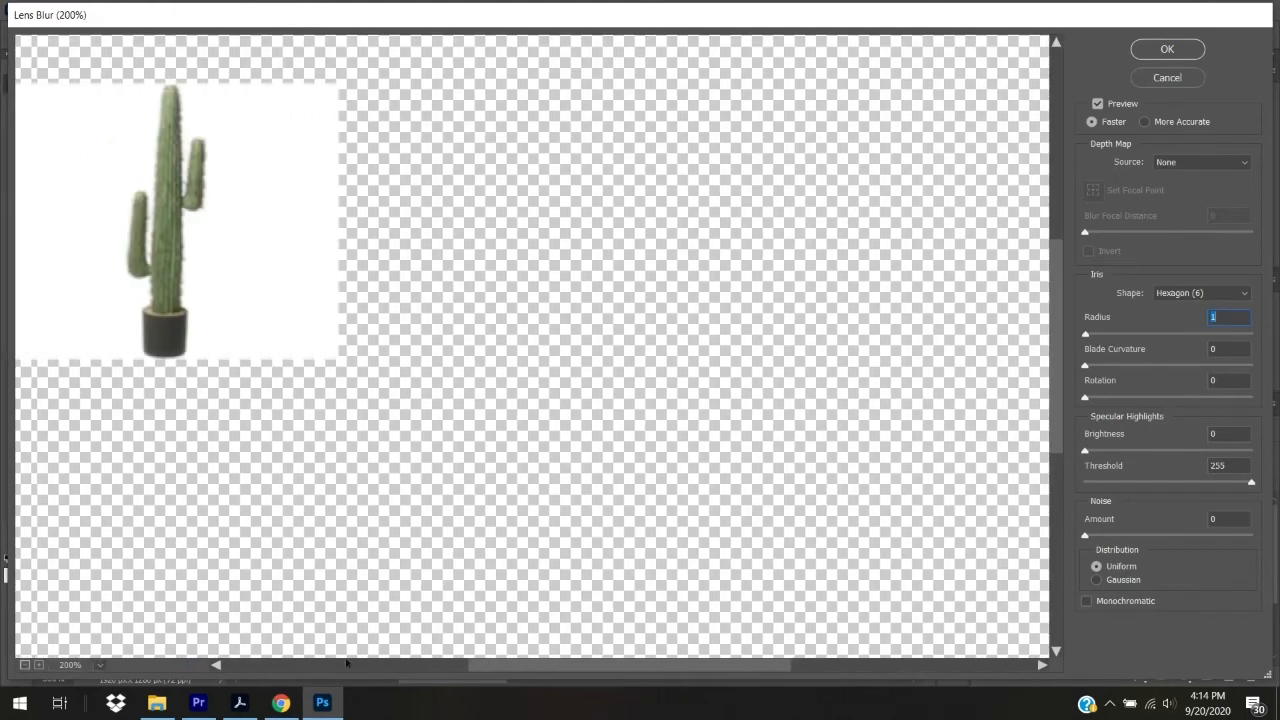
left_click_drag(346, 661, 291, 646)
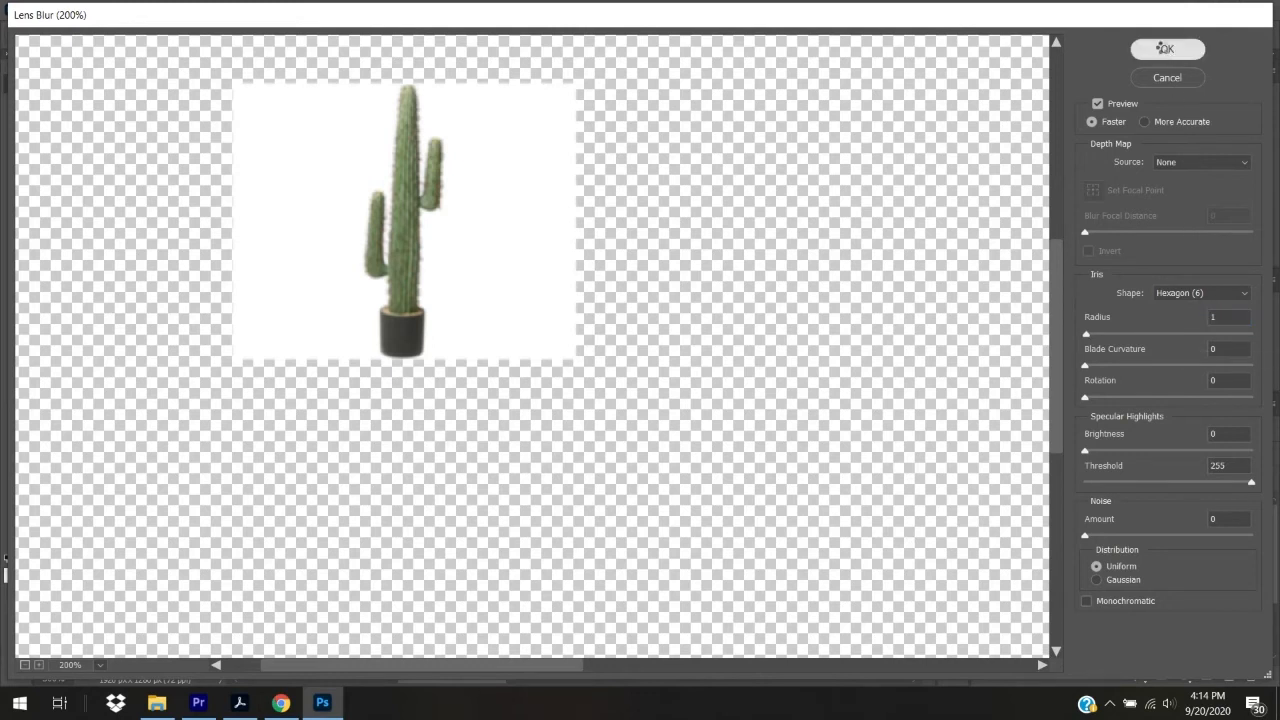
left_click(1166, 49)
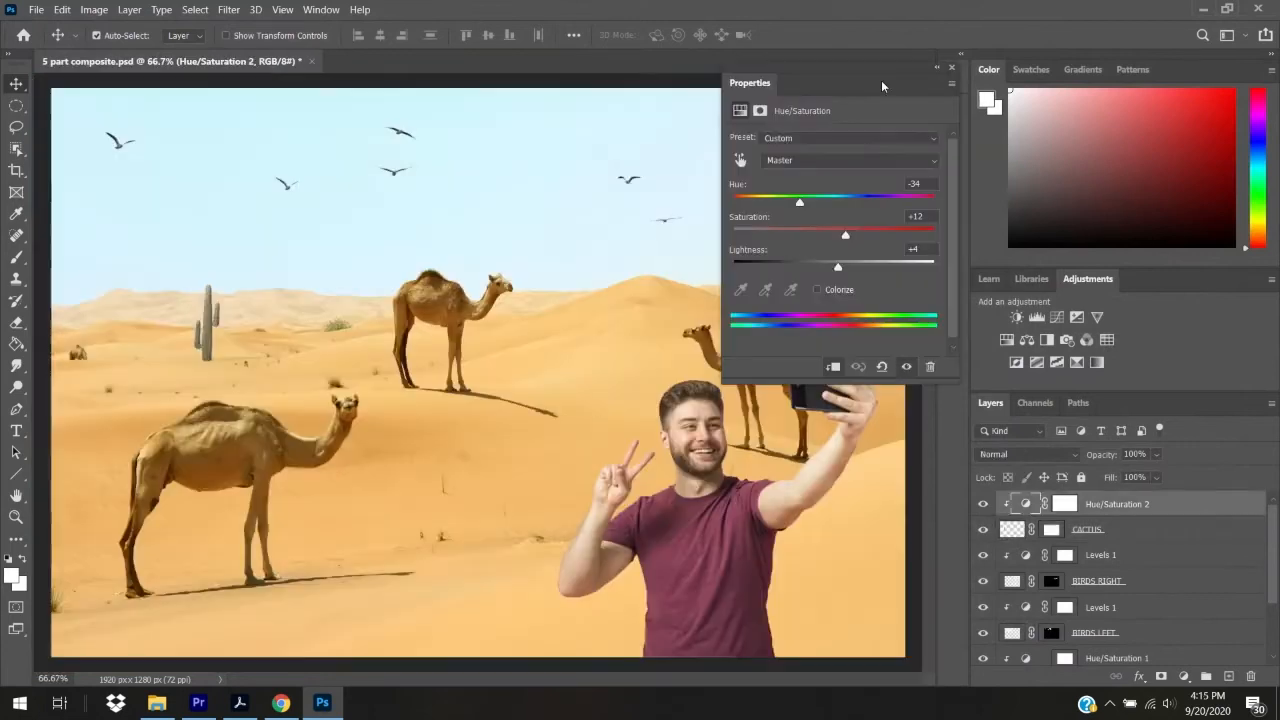
Readjust the cactus's Hue/Saturation adjustment, with Hue at -38 and fine-tuned saturation and lightness
mouse_move(799, 202)
left_mouse_down()
mouse_move(780, 202)
mouse_move(799, 202)
left_mouse_up()
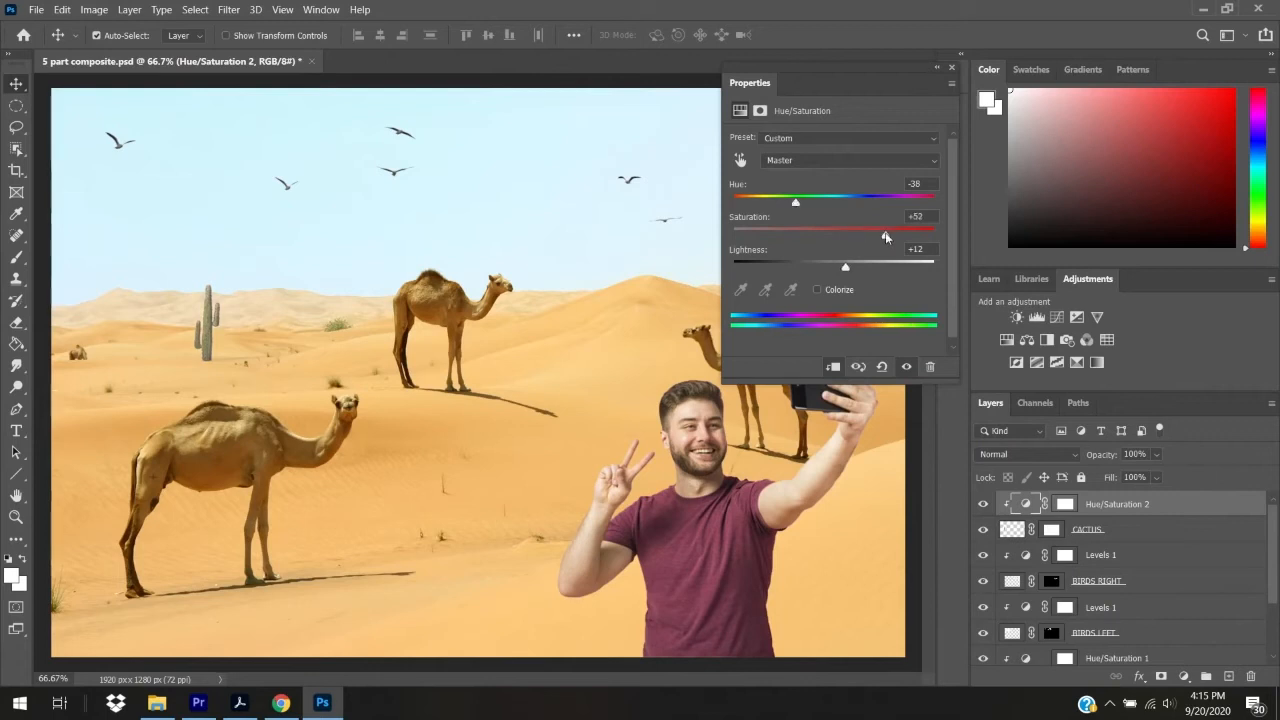
left_click_drag(885, 235, 841, 270)
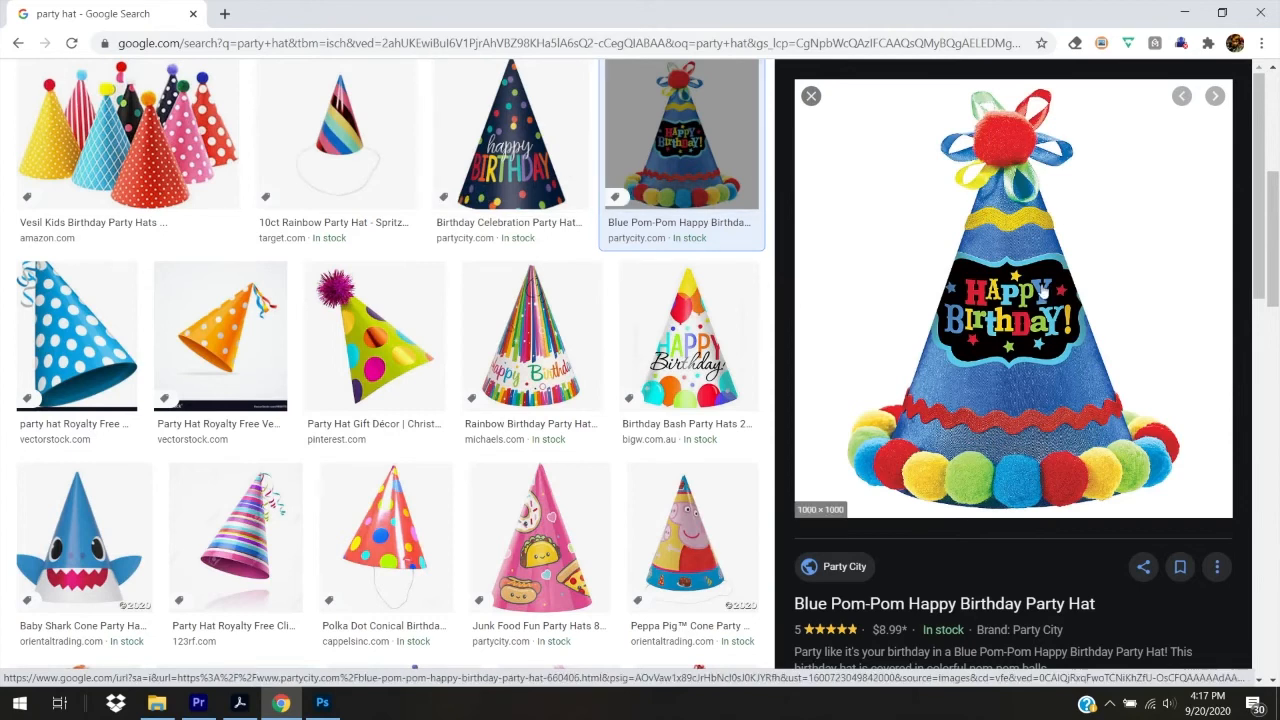
Copy the Blue Pom-Pom Happy Birthday Party Hat image from the browser, switch to Photoshop and paste it into the composite
right_click(1029, 282)
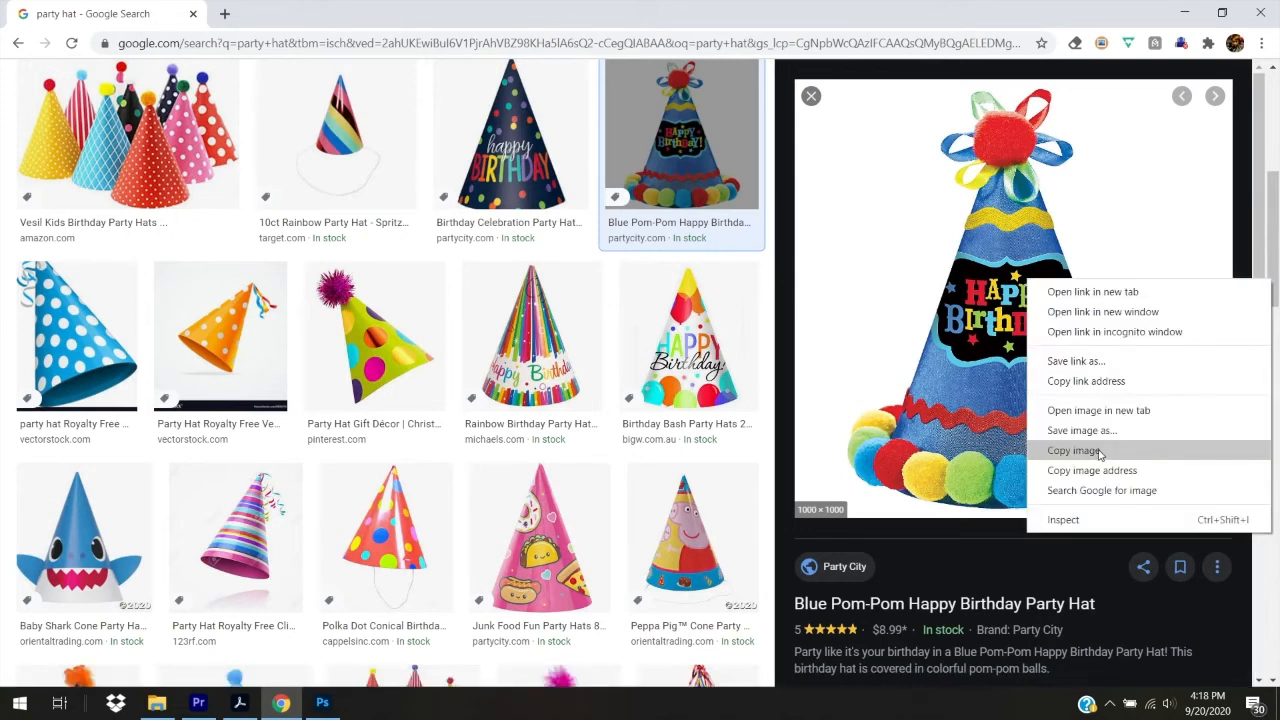
left_click(1099, 454)
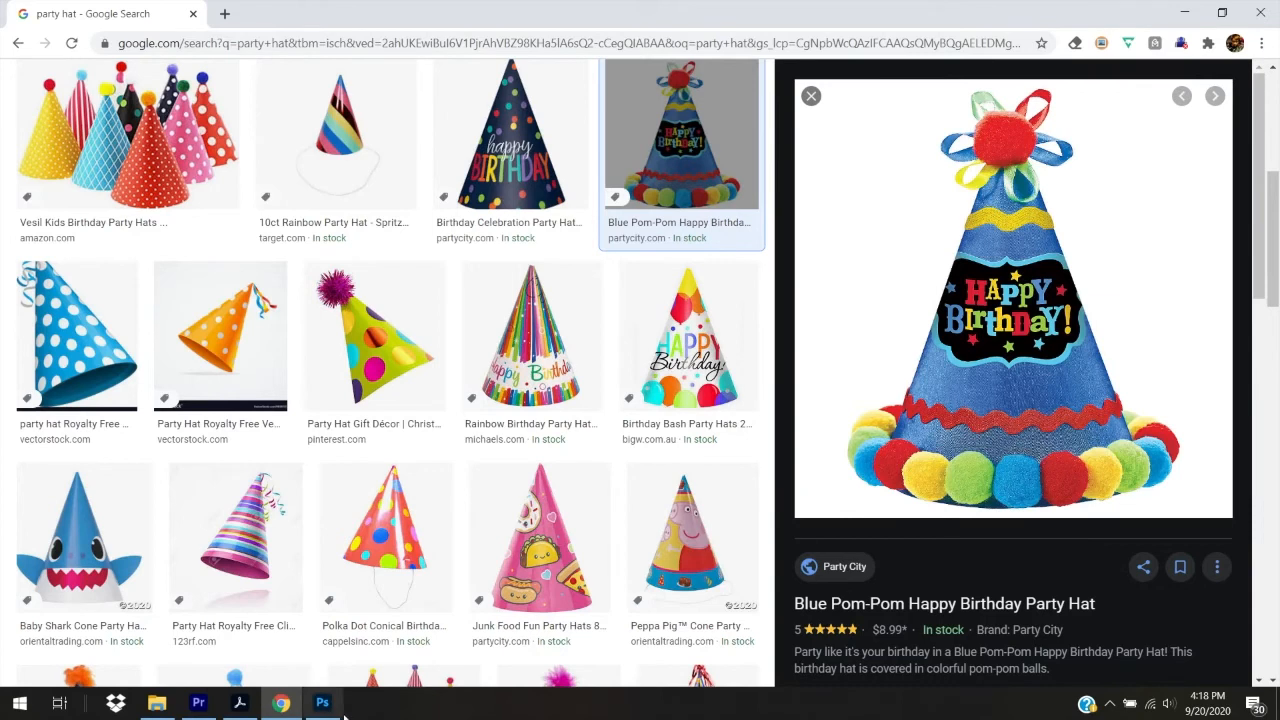
left_click(322, 703)
key("ctrl+v")
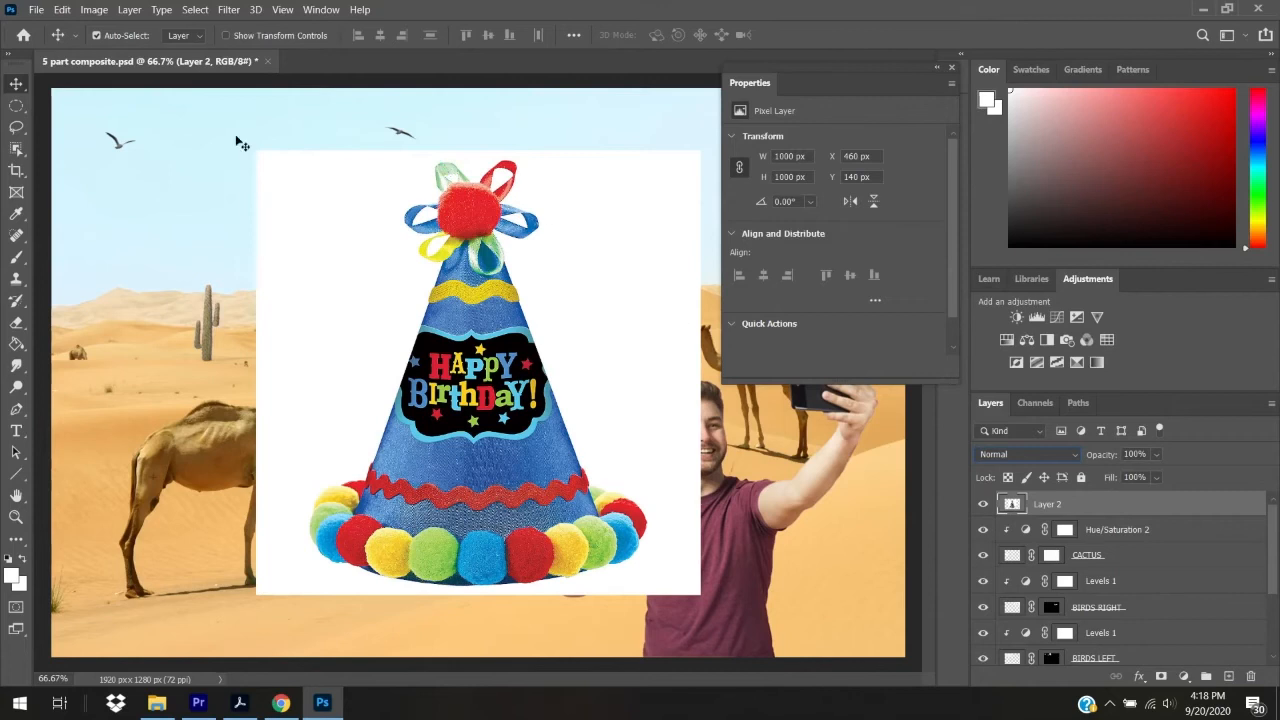
Select the party hat with the Object Selection Tool and mask out its white background
left_click(17, 148)
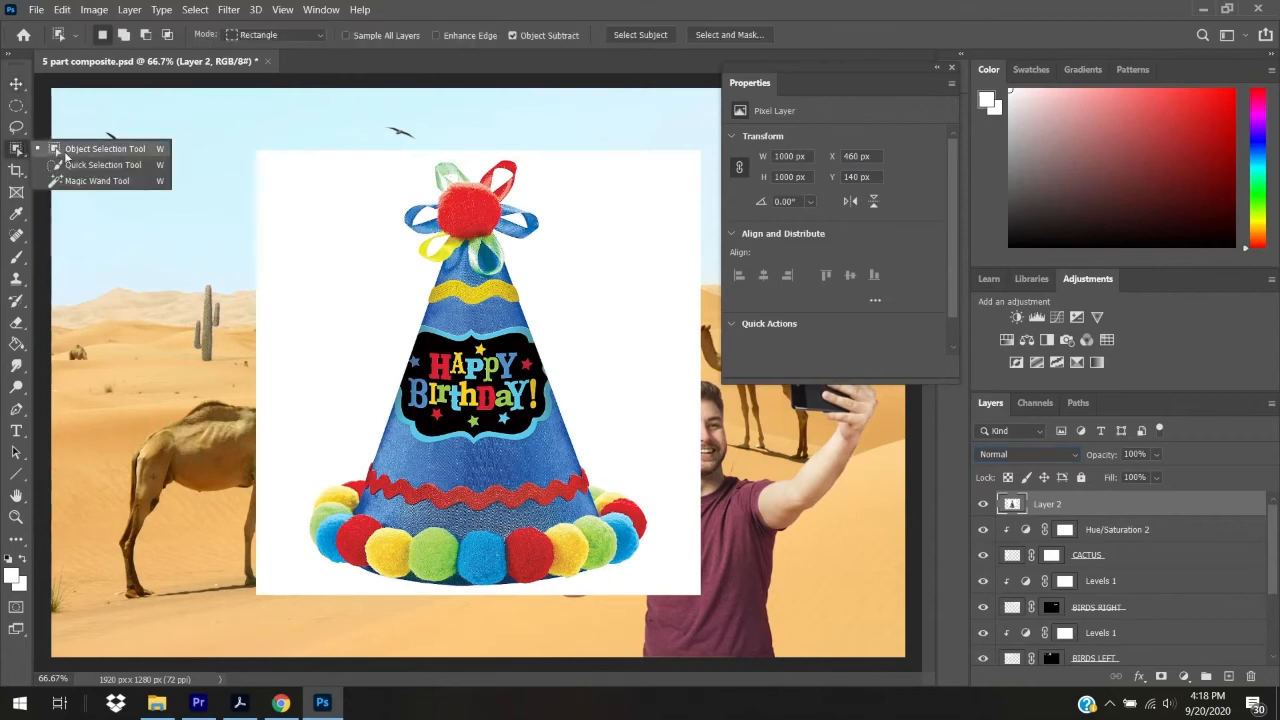
left_click(95, 149)
left_click_drag(361, 157, 285, 153)
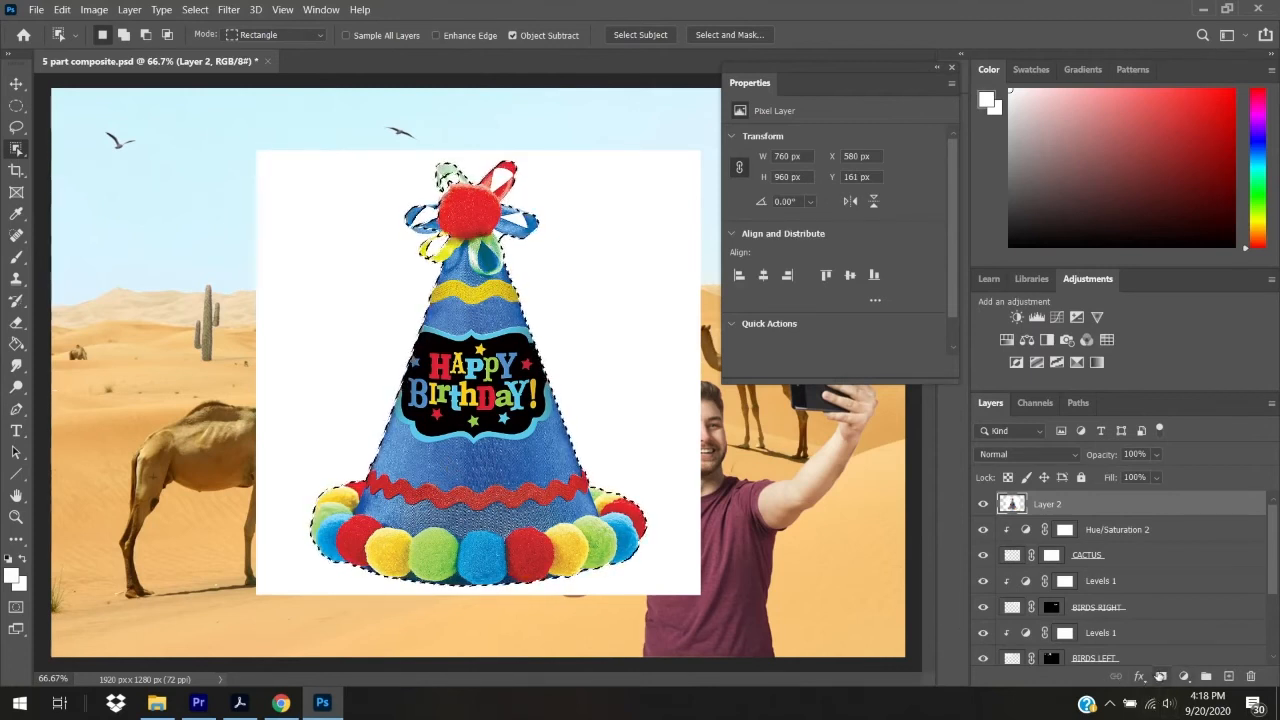
left_click(1161, 676)
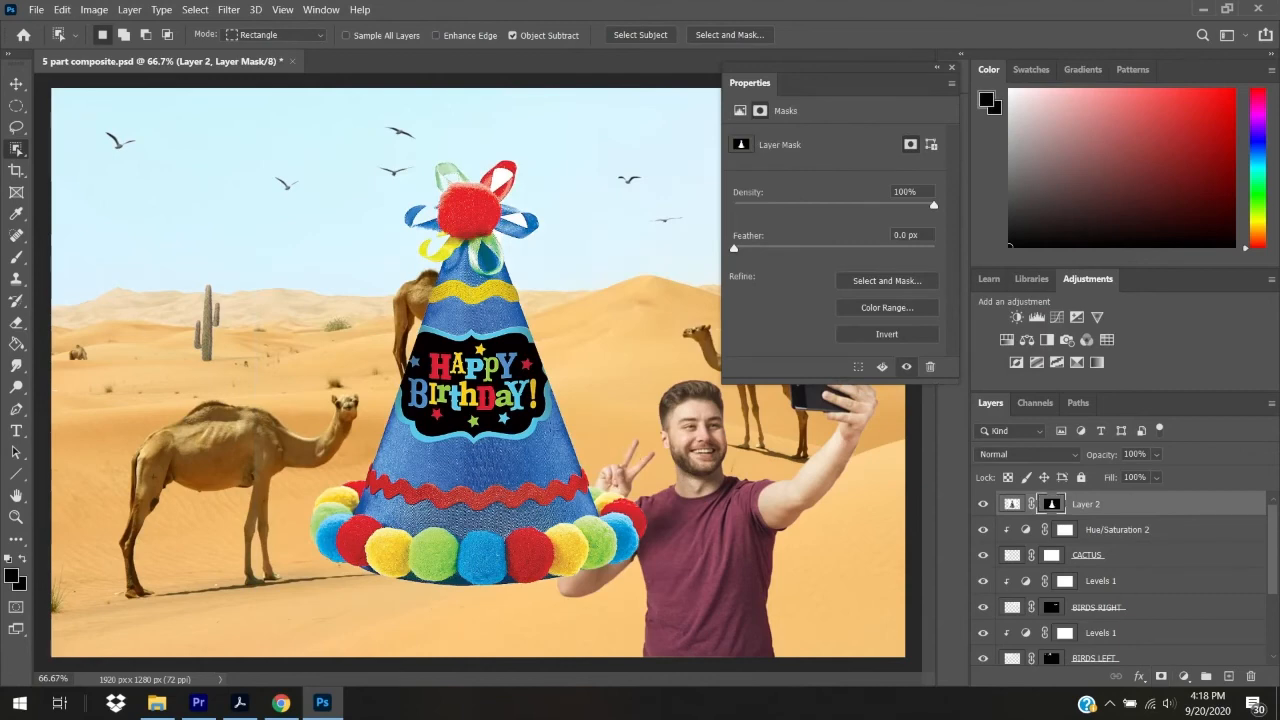
Paint white (ffffff) on the hat's layer mask with a small brush to restore the missing parts of the yellow and blue ribbons
key("ctrl+plus")
key("ctrl+plus")
key("ctrl+plus")
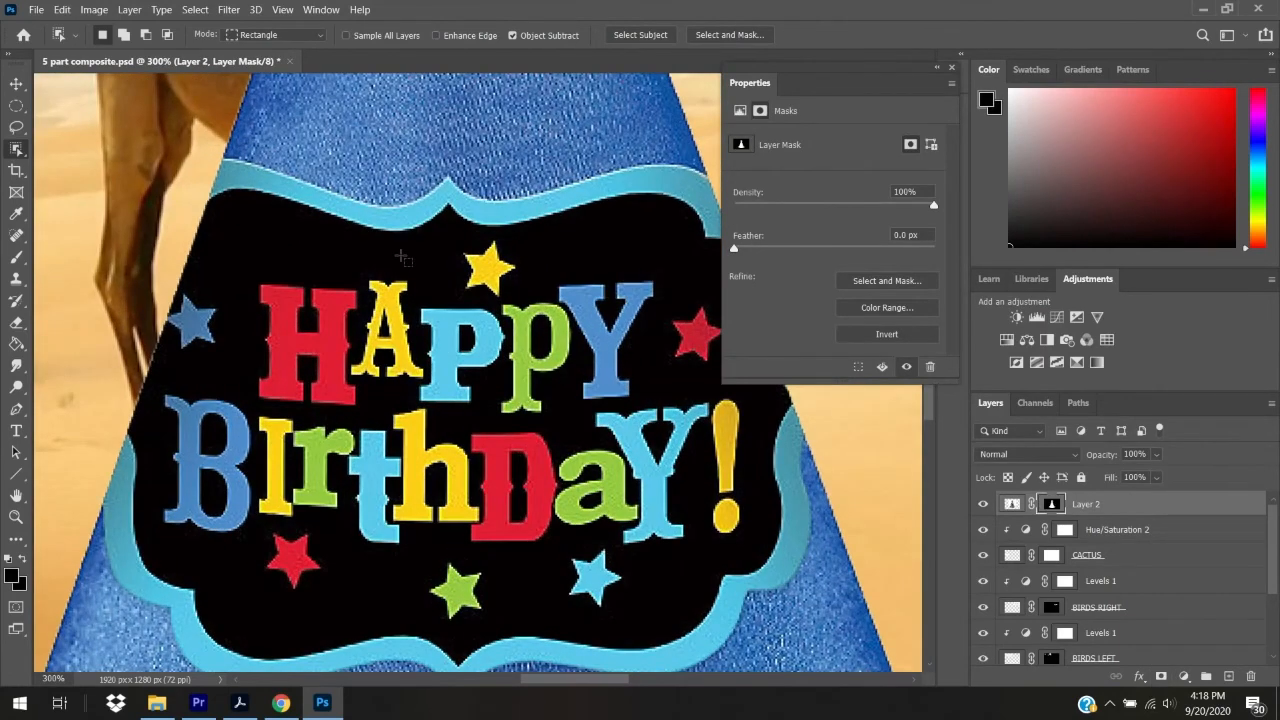
scroll(113, 398, "up", 5)
left_click(9, 577)
type("ffffff")
key("Return")
left_click(16, 259)
left_click_drag(320, 203, 323, 213)
key("bracketleft")
key("bracketleft")
key("bracketleft")
key("bracketleft")
key("bracketleft")
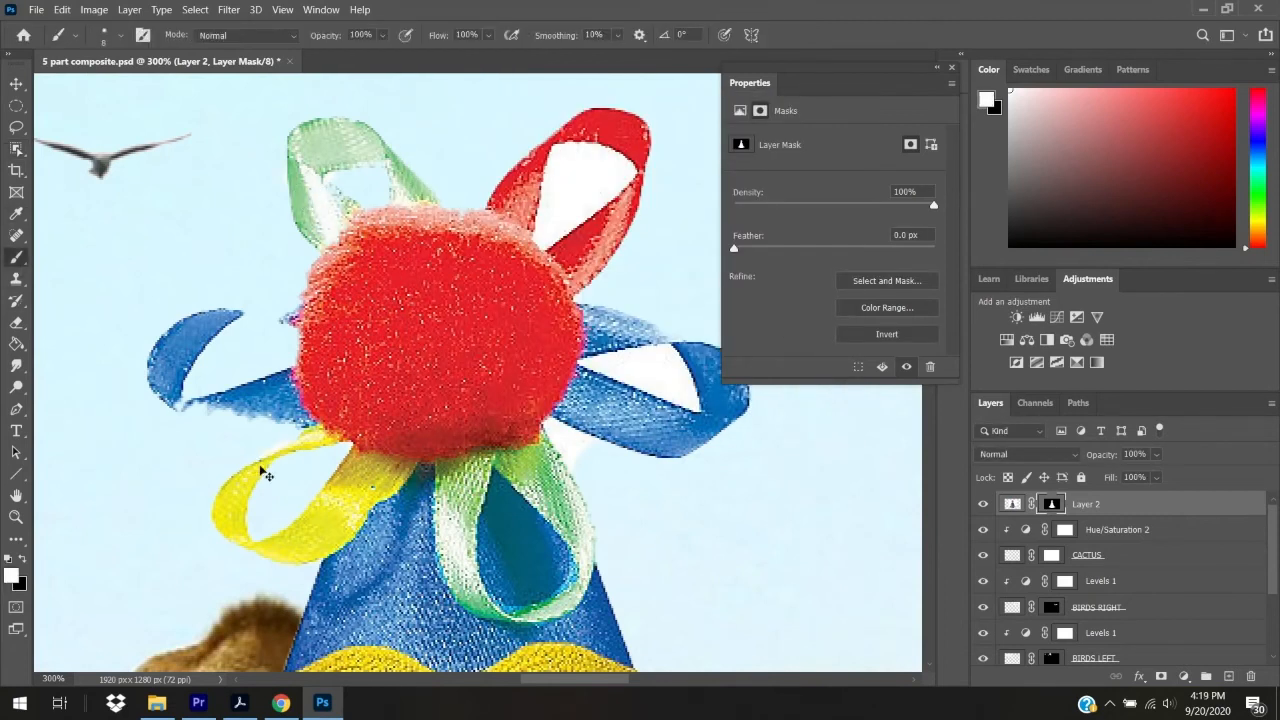
left_click_drag(278, 453, 297, 446)
left_click_drag(168, 401, 286, 416)
mouse_move(222, 318)
left_mouse_down()
mouse_move(270, 318)
mouse_move(243, 309)
mouse_move(316, 302)
left_mouse_up()
Paint black on the hat's layer mask with a small brush to hide the white background left inside and around the ribbon loops
key("x")
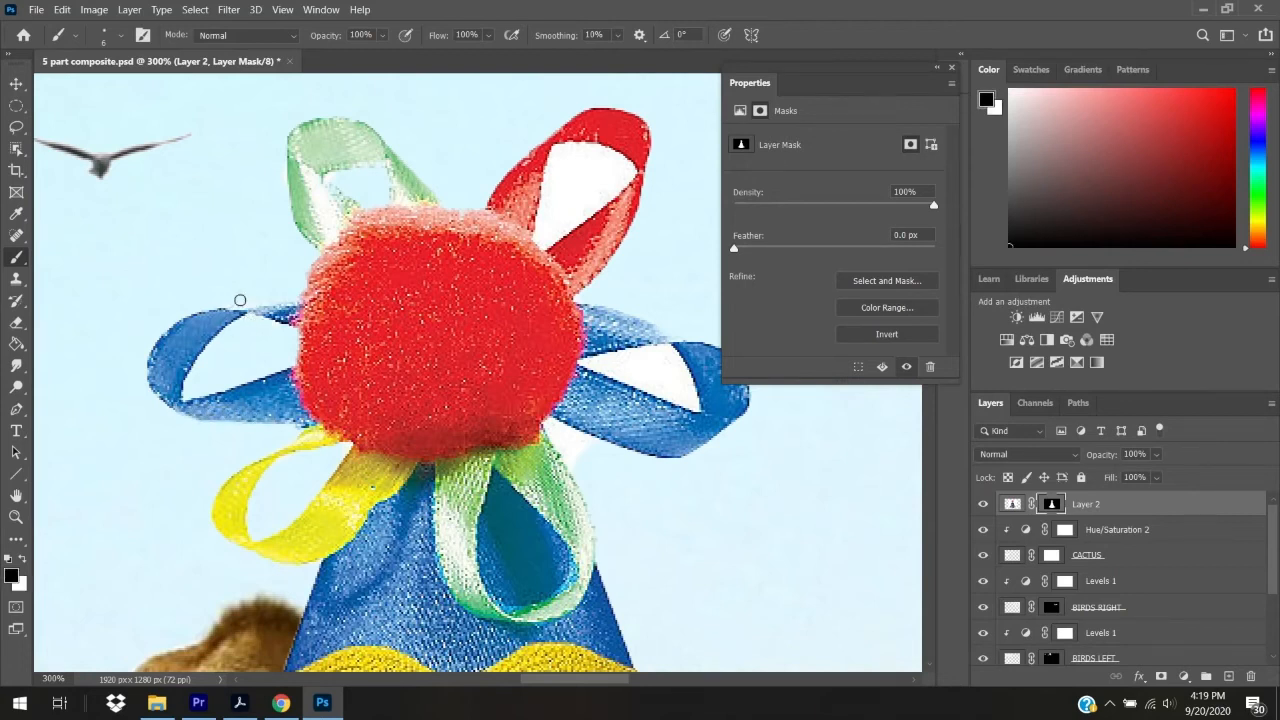
key("bracketright")
key("bracketright")
key("bracketright")
key("bracketright")
key("bracketright")
key("bracketright")
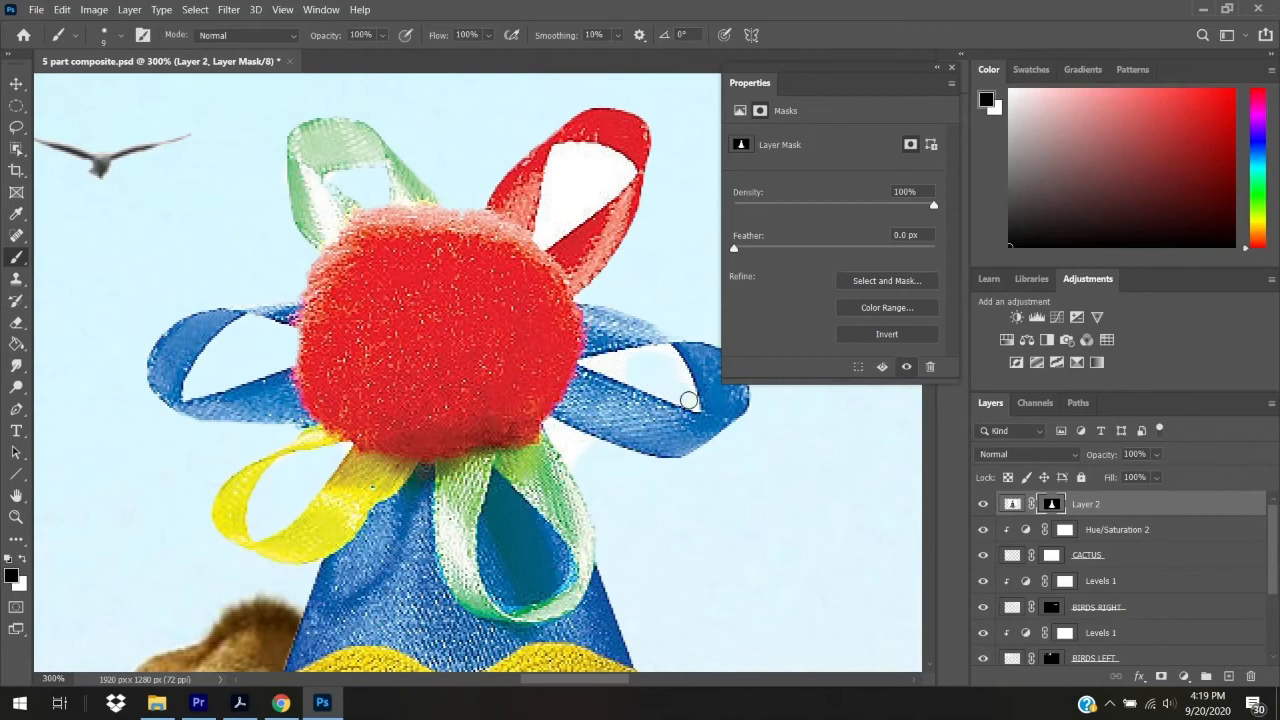
key("bracketleft")
key("bracketleft")
key("bracketleft")
key("bracketleft")
key("bracketleft")
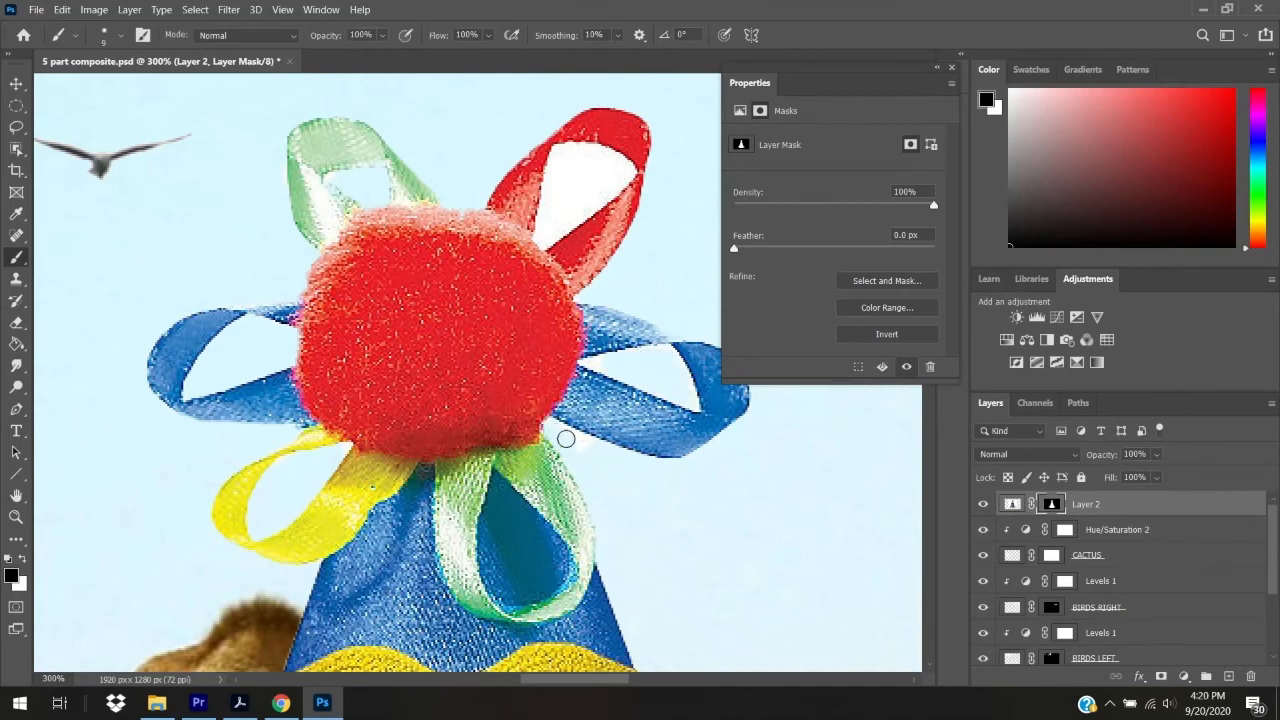
key("bracketright")
key("bracketright")
key("bracketright")
key("bracketright")
mouse_move(554, 166)
left_mouse_down()
mouse_move(619, 172)
mouse_move(586, 158)
mouse_move(564, 169)
mouse_move(556, 216)
mouse_move(604, 186)
mouse_move(540, 229)
left_mouse_up()
key("bracketleft")
key("bracketleft")
key("bracketleft")
Scale the party hat down to about 3.67%, rotate it about 5.83° and place it on the head of the middle camel
key("ctrl+0")
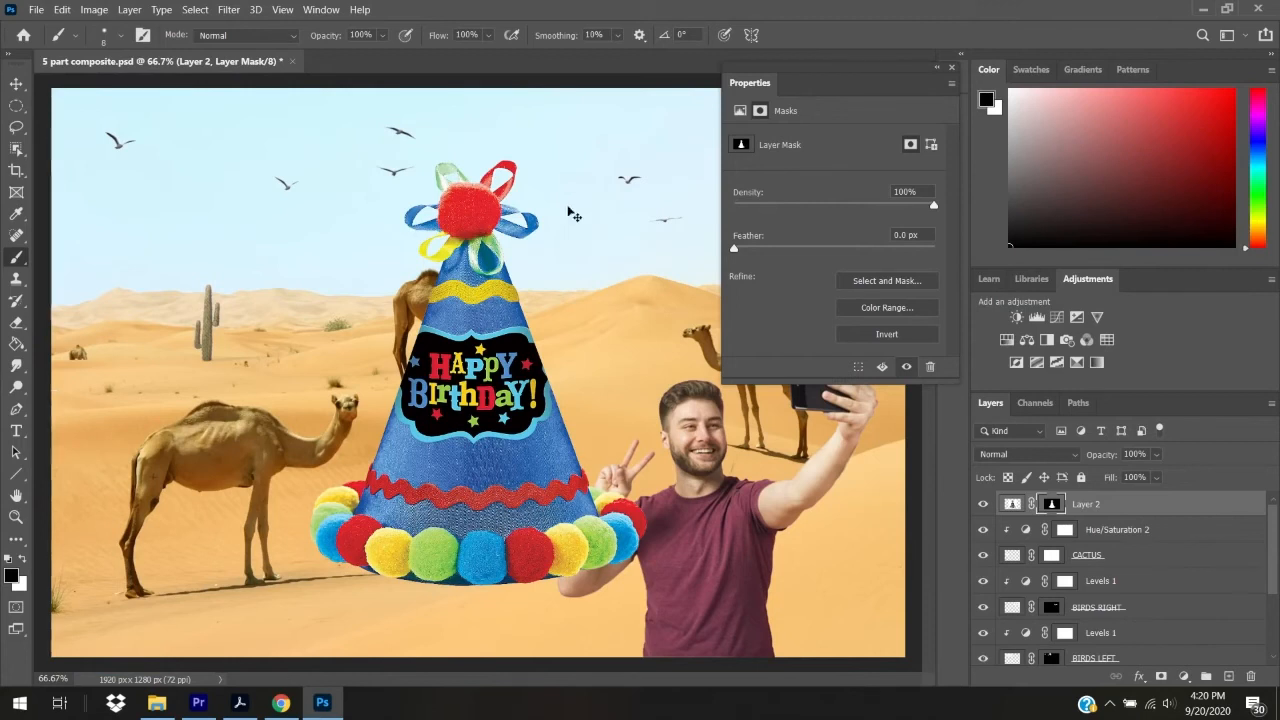
key("ctrl+t")
left_click_drag(699, 593, 495, 254)
key("ctrl+plus")
key("ctrl+plus")
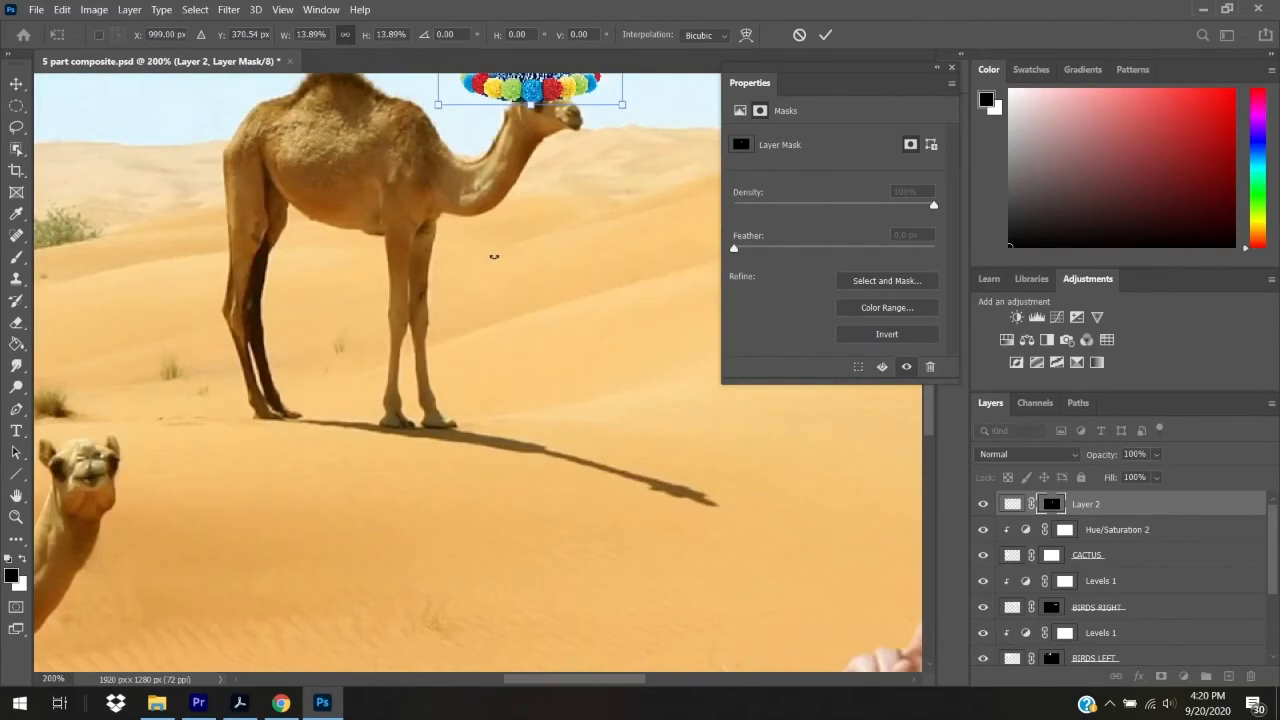
left_click_drag(934, 420, 934, 368)
left_click_drag(625, 371, 539, 331)
left_click_drag(574, 287, 576, 289)
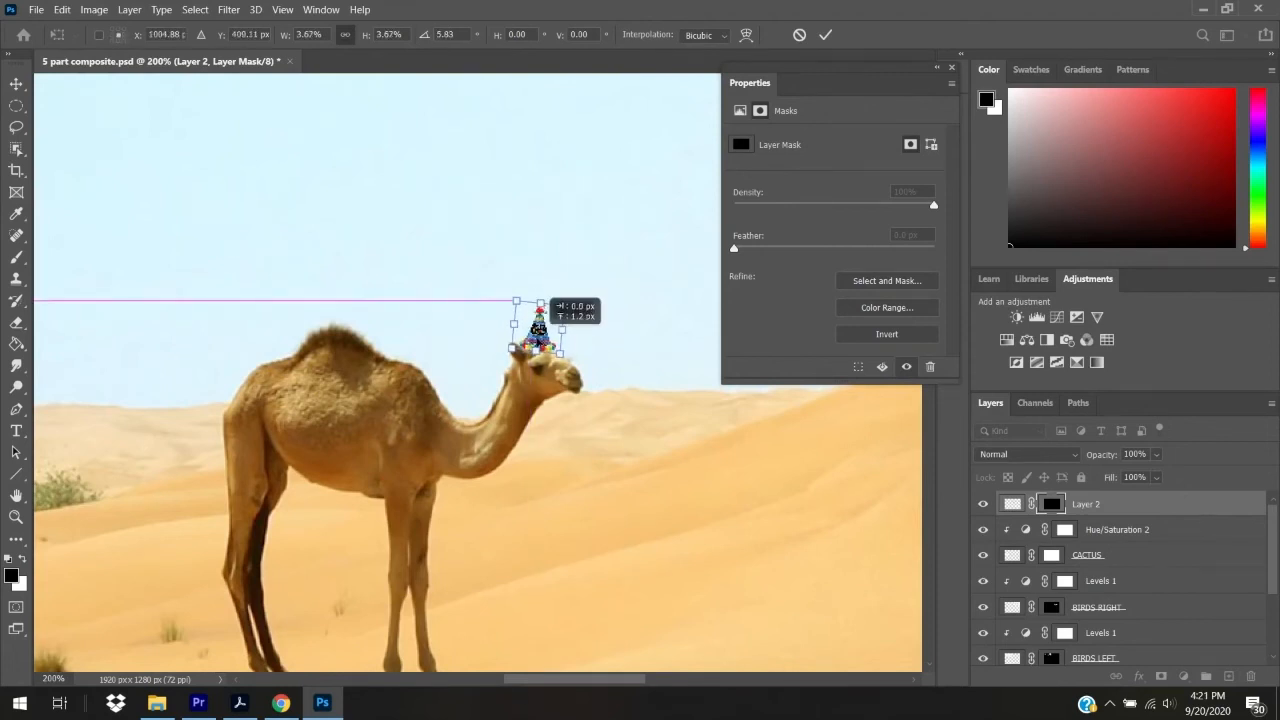
key("Return")
key("b")
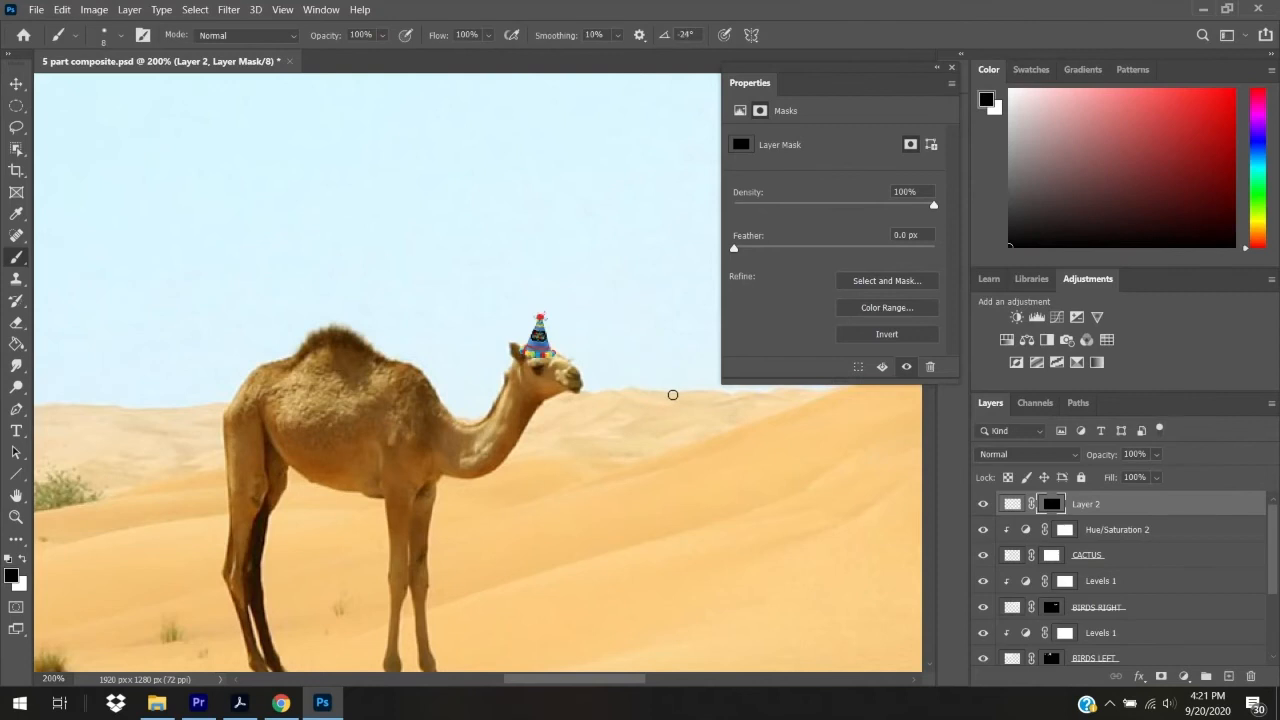
Nudge the party hat into place on the middle camel's head and apply the Lens Blur filter to the hat's pixels
key("v")
left_click_drag(552, 356, 557, 353)
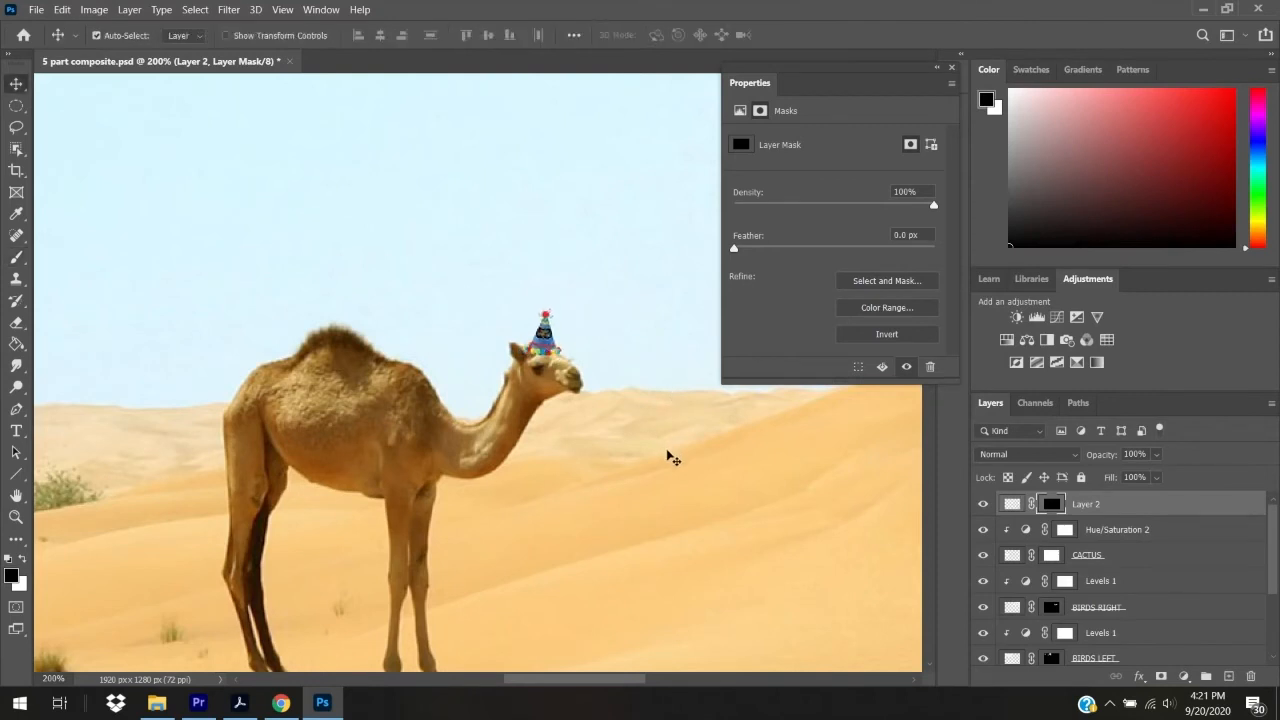
key("ctrl+2")
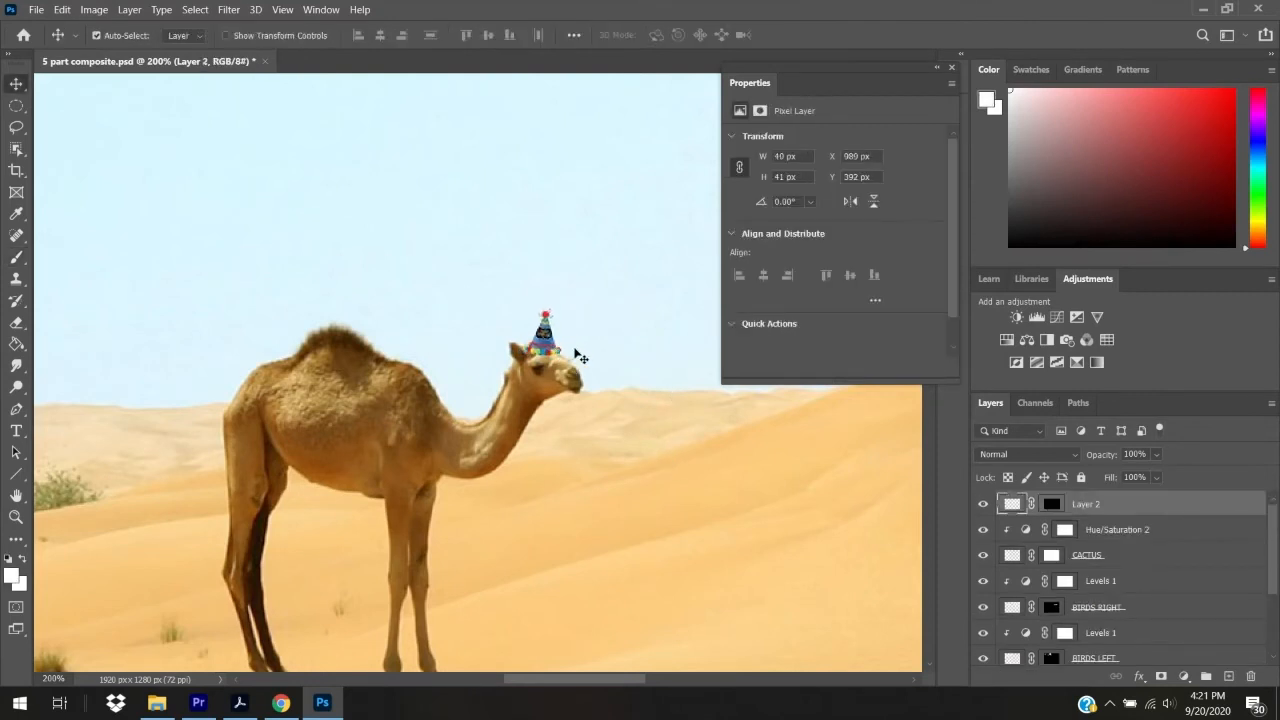
left_click(242, 10)
left_click(265, 29)
left_click(282, 9)
mouse_move(236, 9)
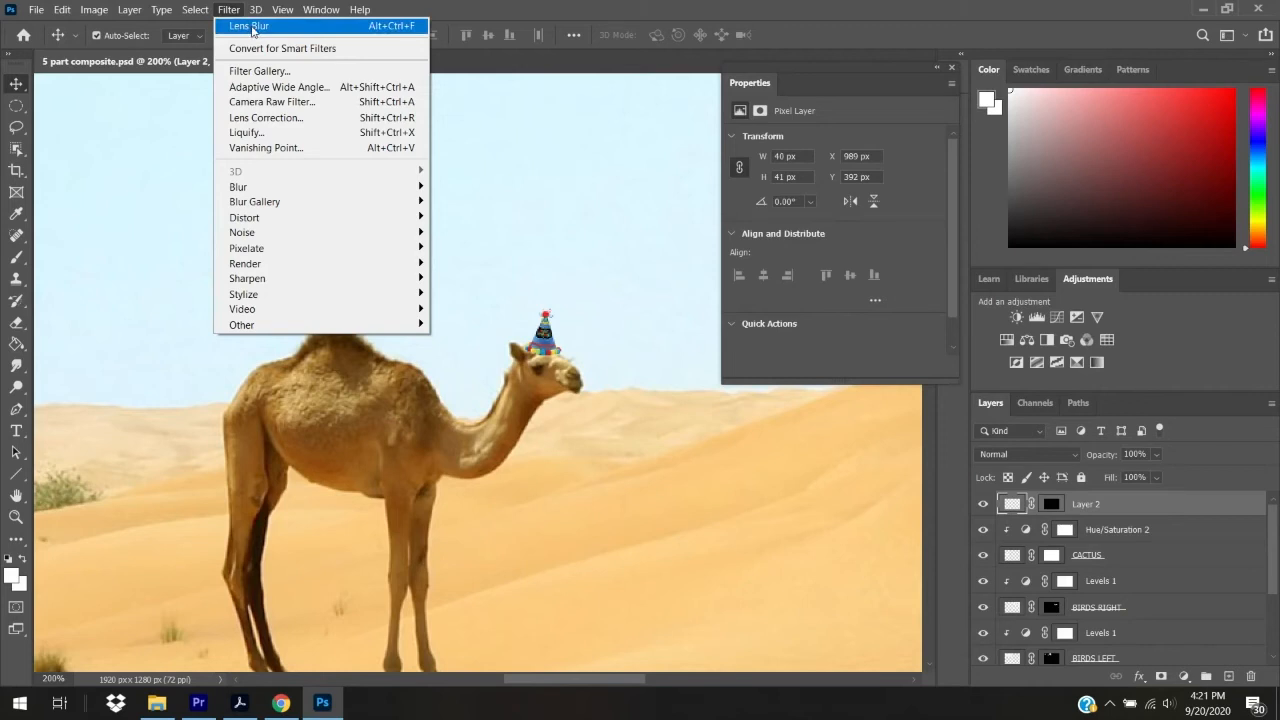
left_click(252, 28)
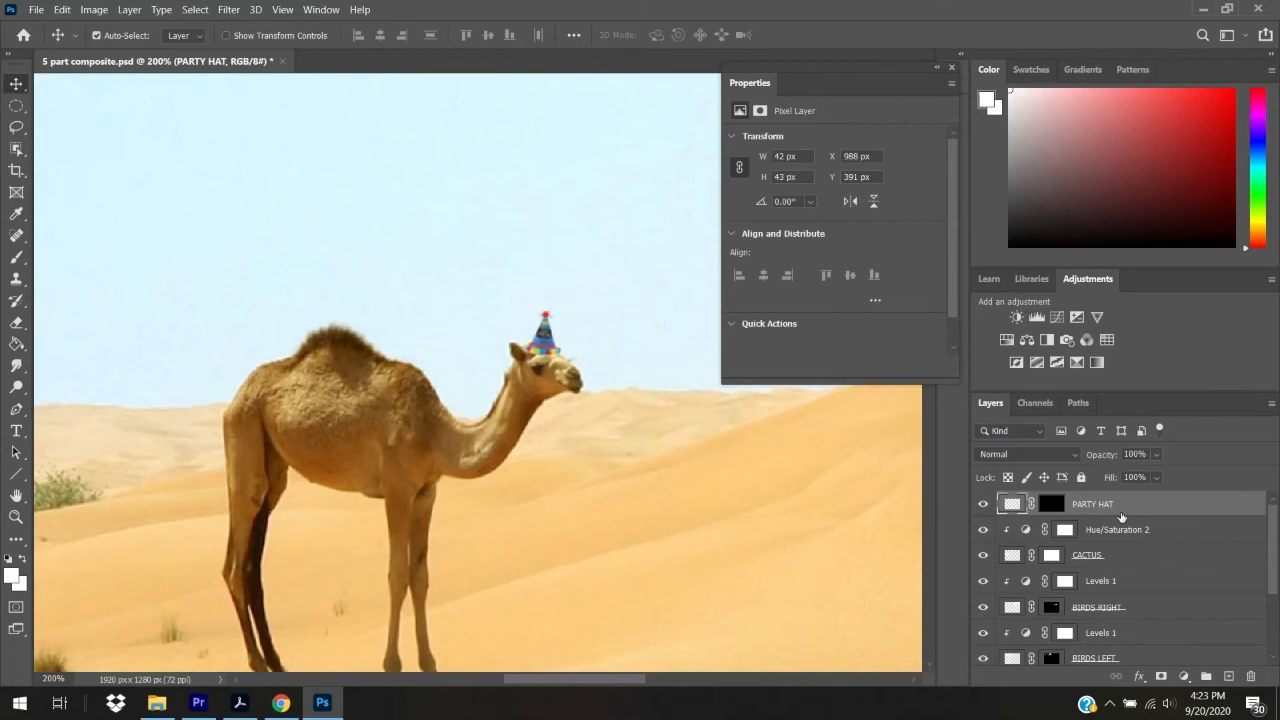
Add a Photo Filter adjustment clipped to the PARTY HAT layer, using Warming Filter (85) at 76% density
left_click(1067, 340)
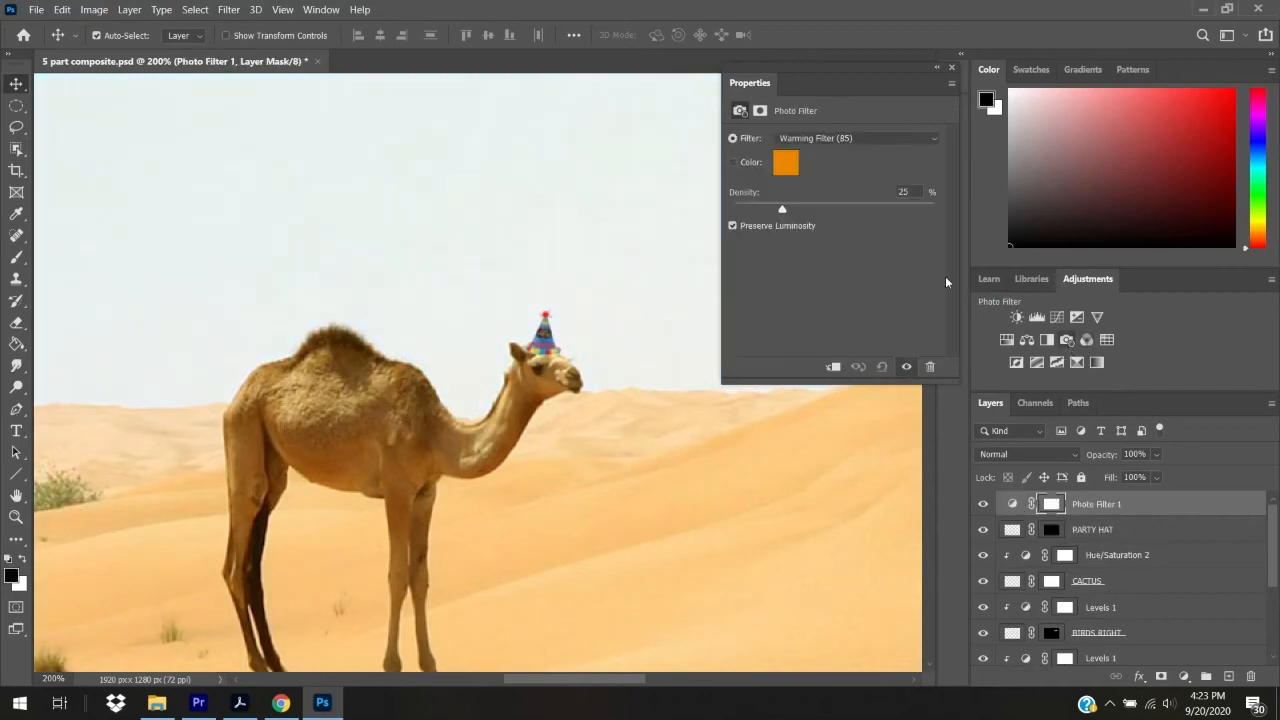
left_click_drag(782, 211, 847, 212)
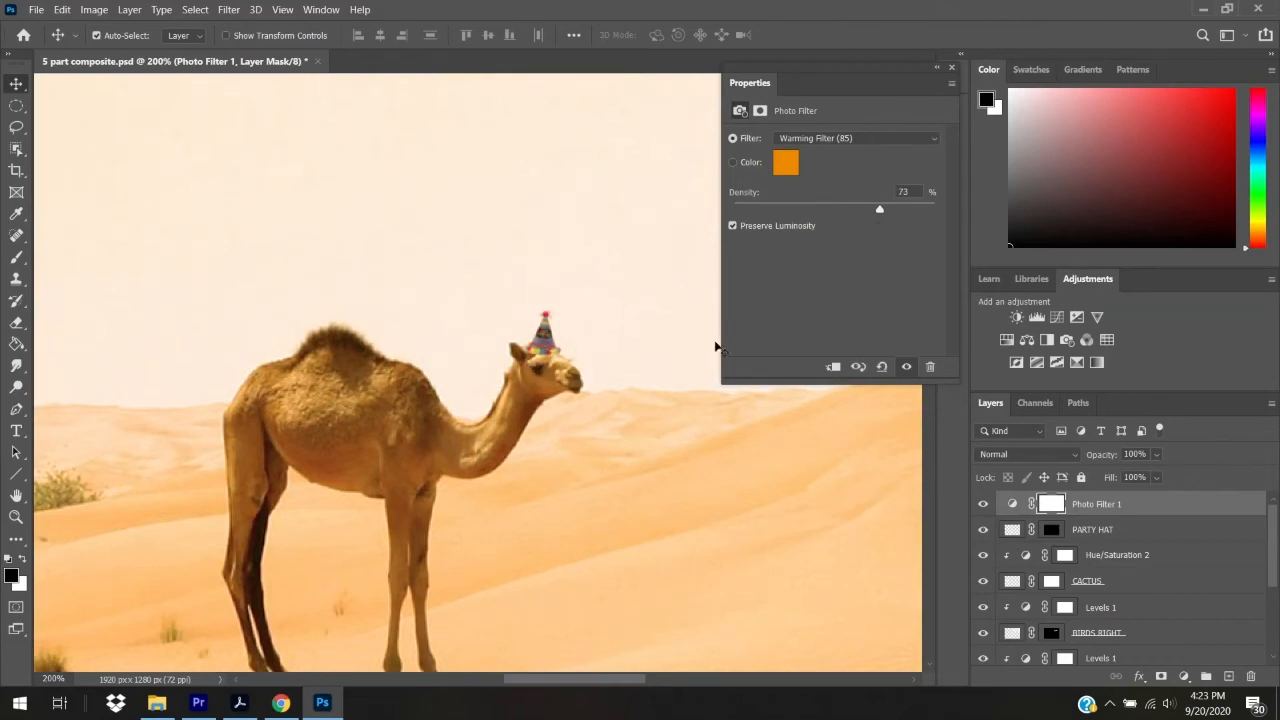
left_click(833, 366)
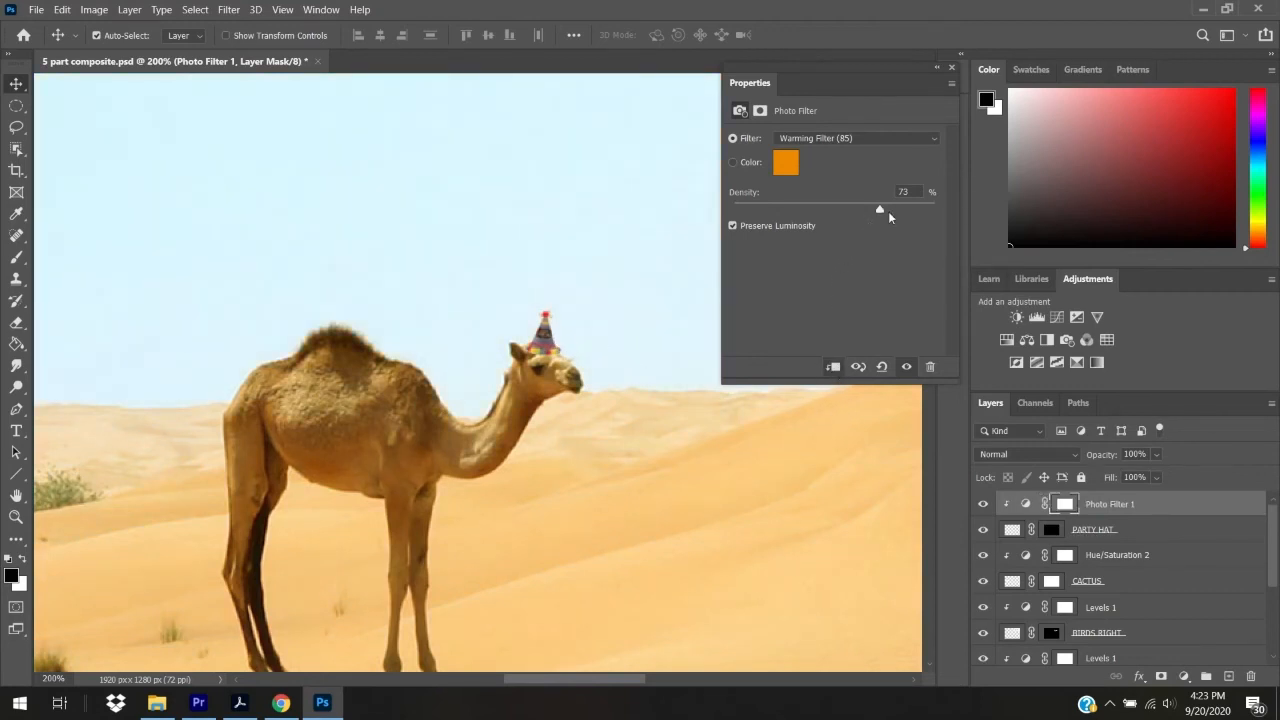
left_click_drag(883, 212, 888, 210)
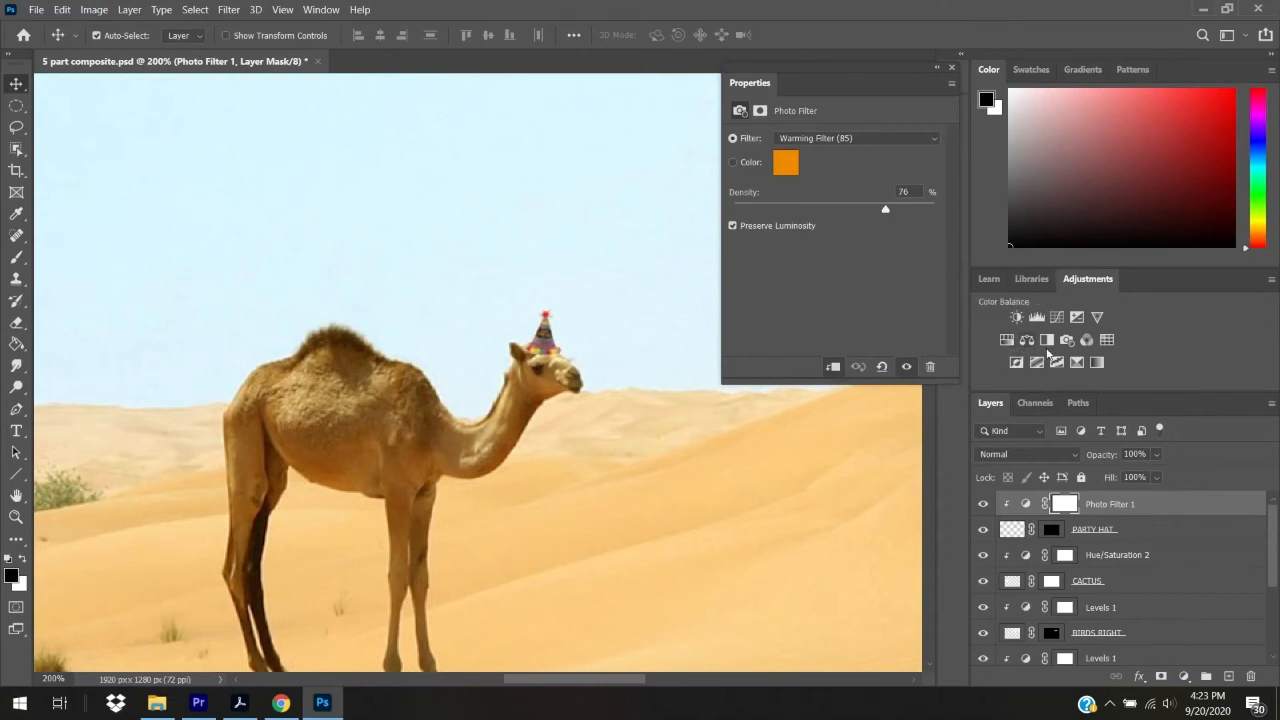
Add a Levels adjustment clipped to the party hat and raise its midtone value to 1.30
left_click(1036, 318)
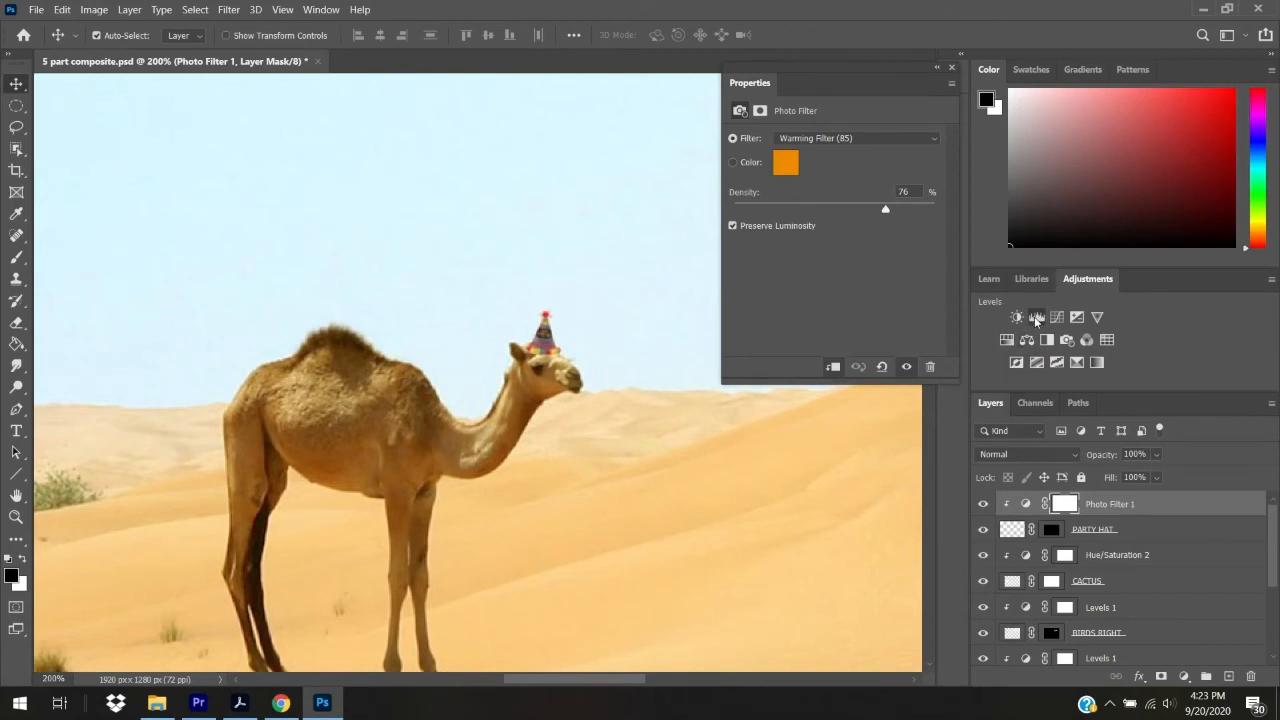
left_click(833, 368)
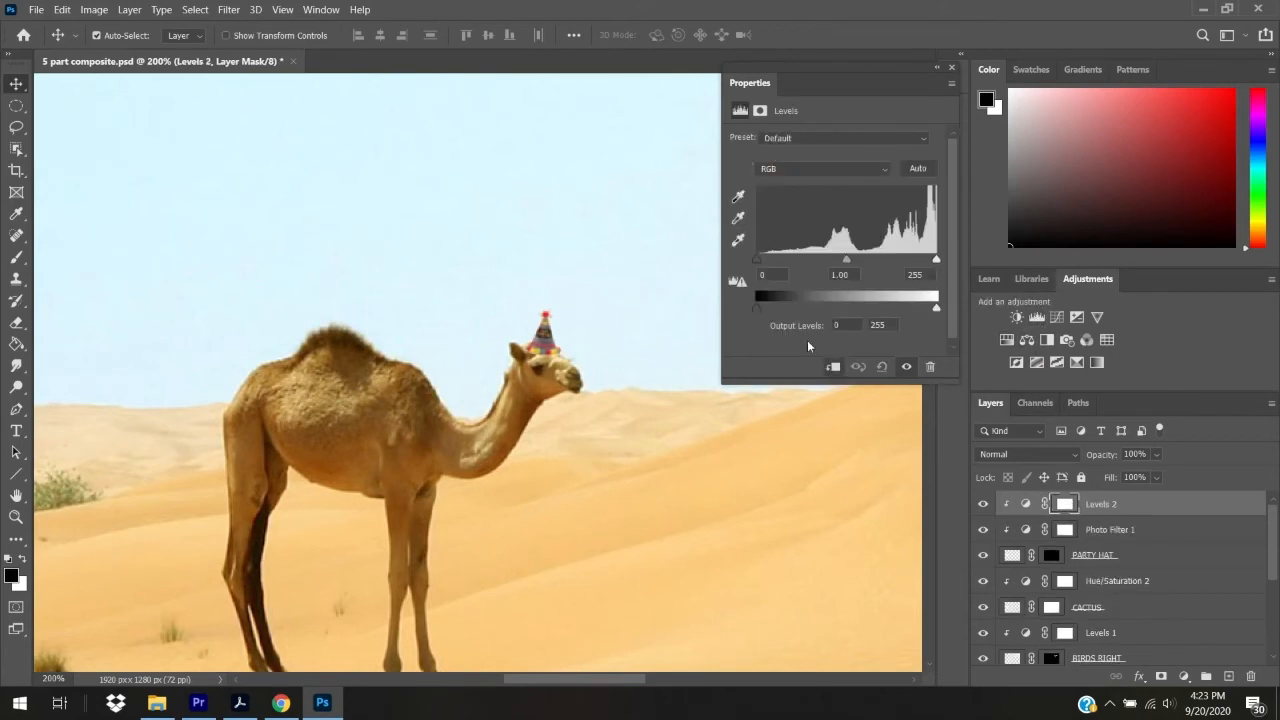
left_click_drag(846, 258, 830, 258)
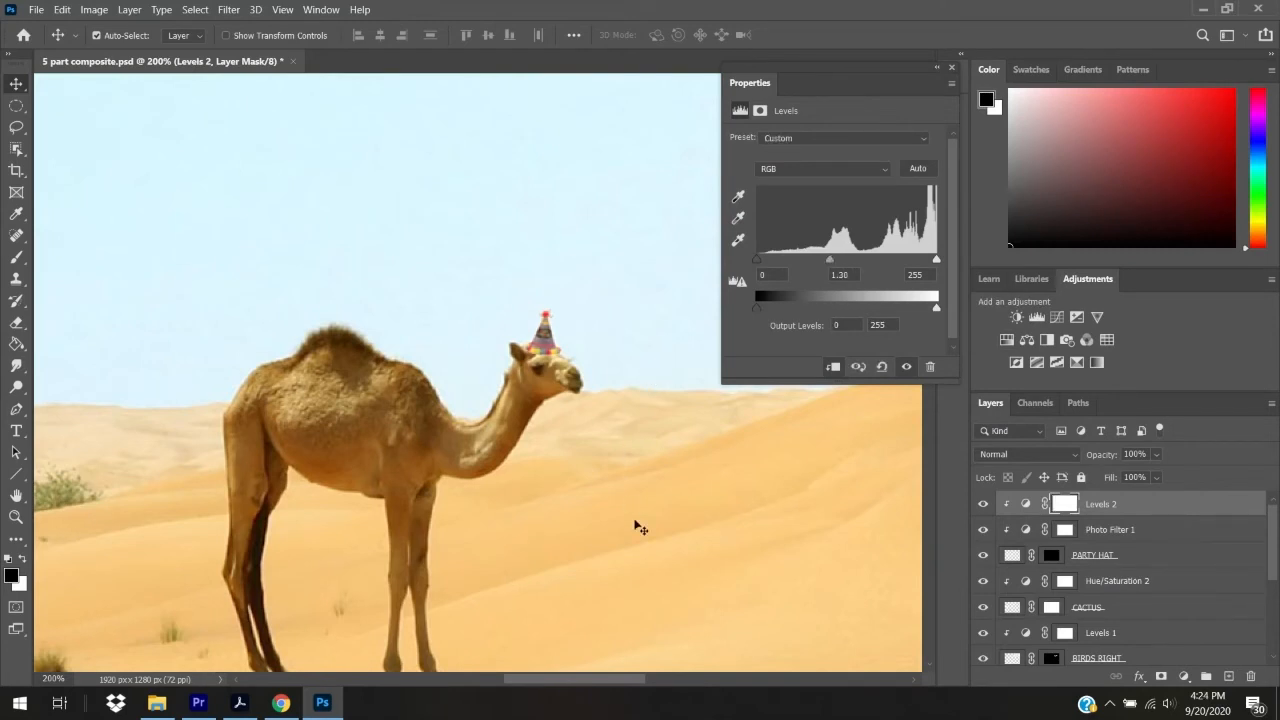
Duplicate the CACTUS layer and place the copy beside the original cactus at about X 324 px, Y 456 px
key("ctrl+minus")
key("ctrl+minus")
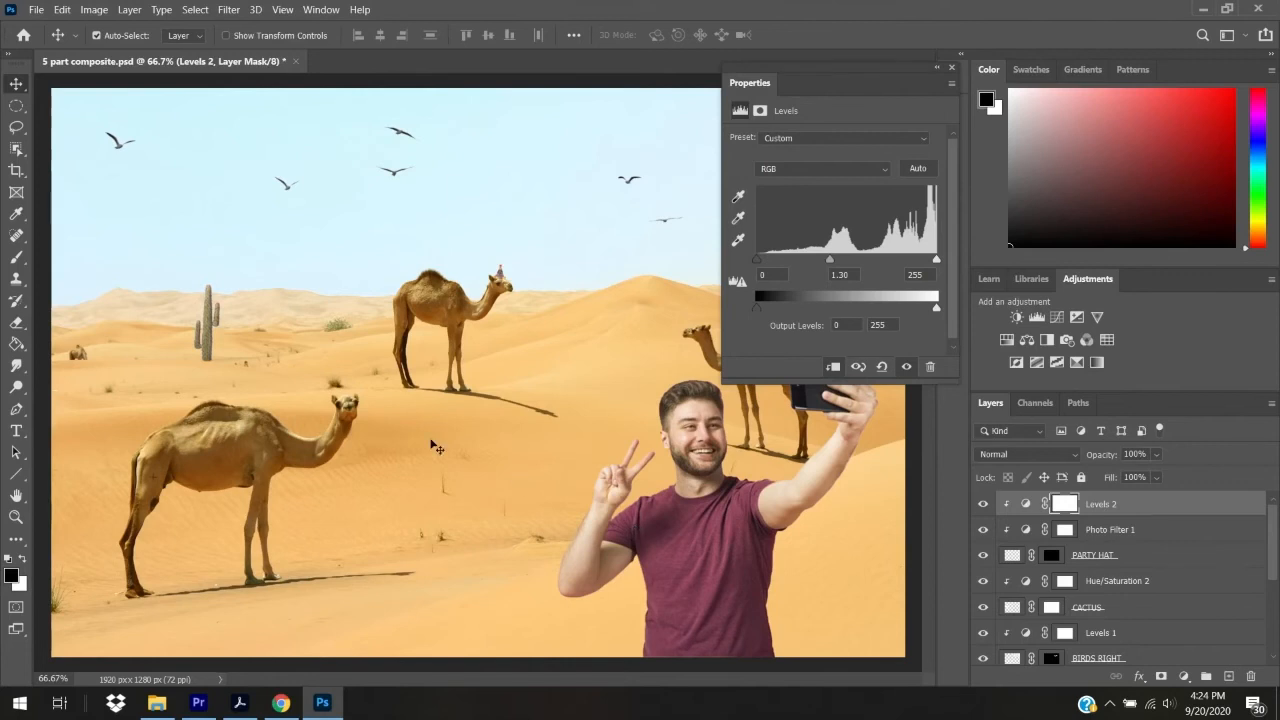
key("ctrl+plus")
key("ctrl+plus")
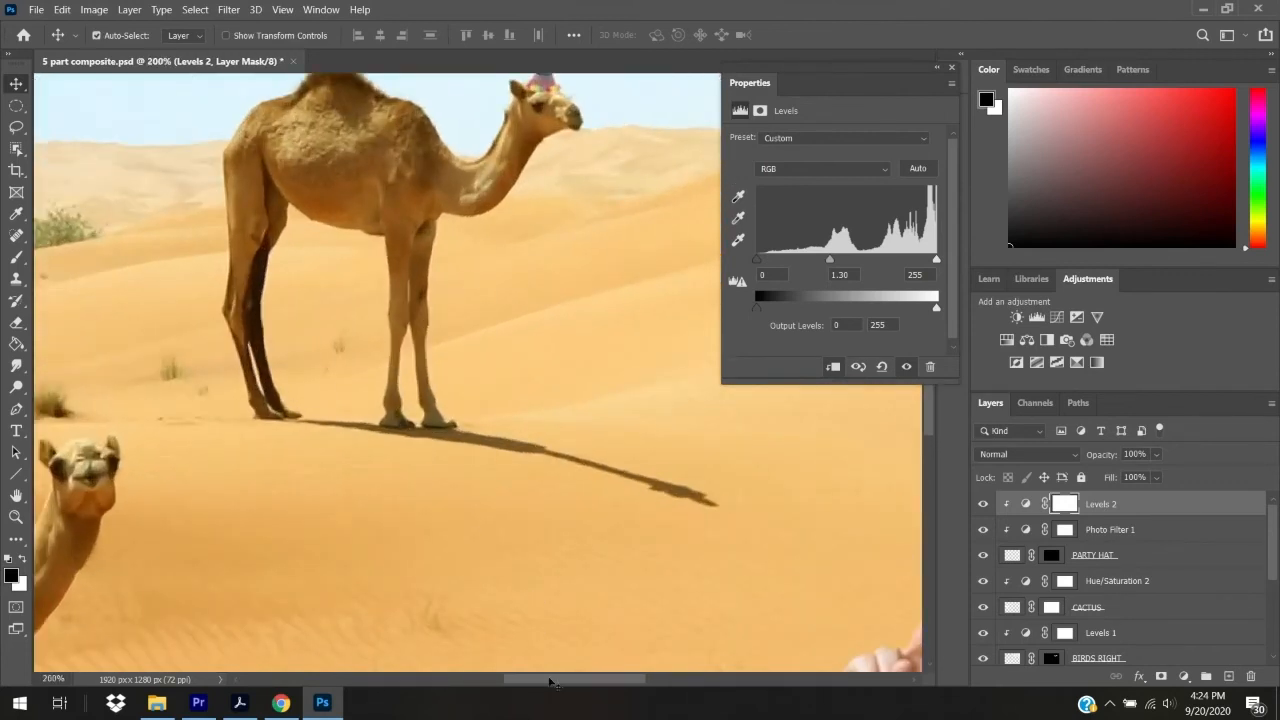
left_click_drag(566, 684, 458, 685)
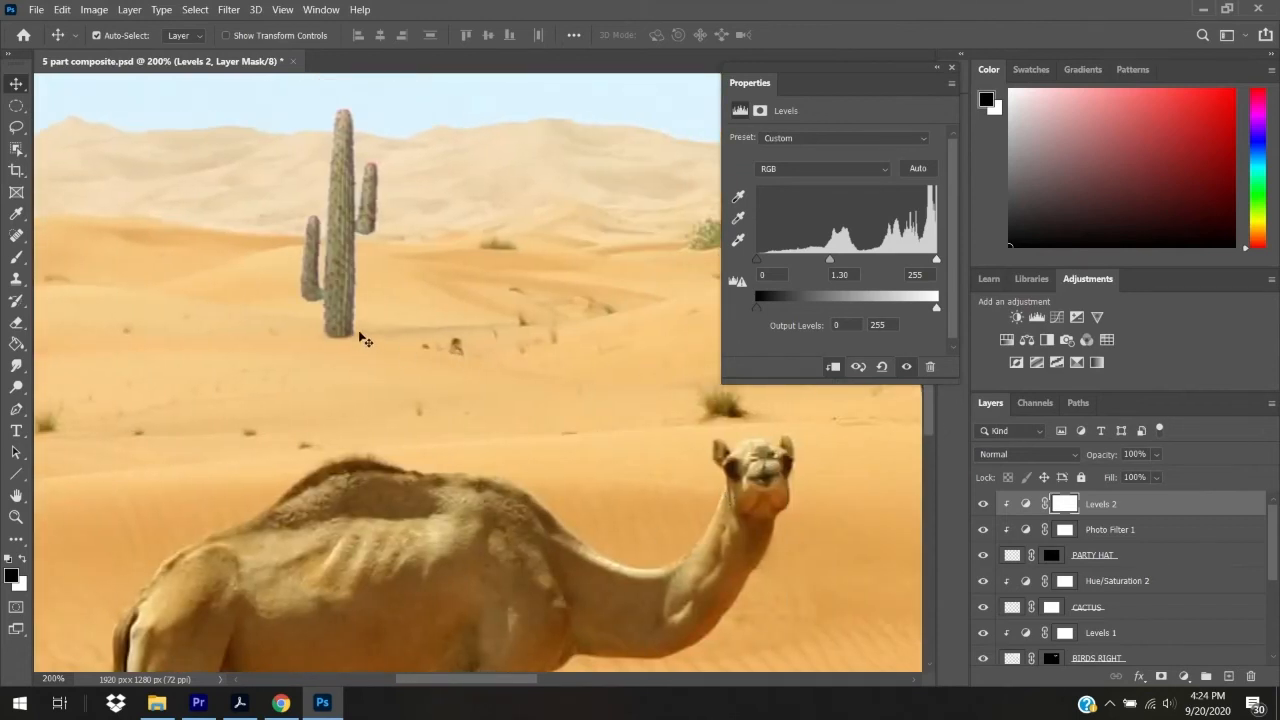
left_click_drag(927, 423, 924, 395)
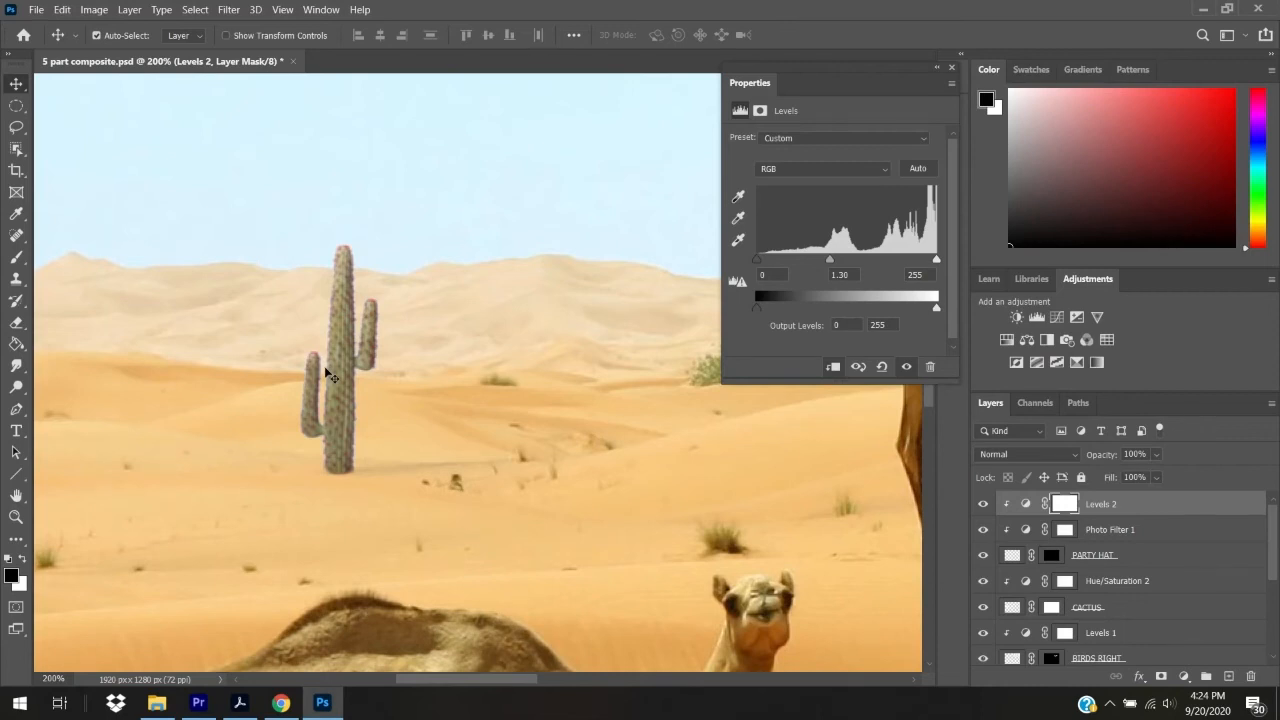
key("ctrl")
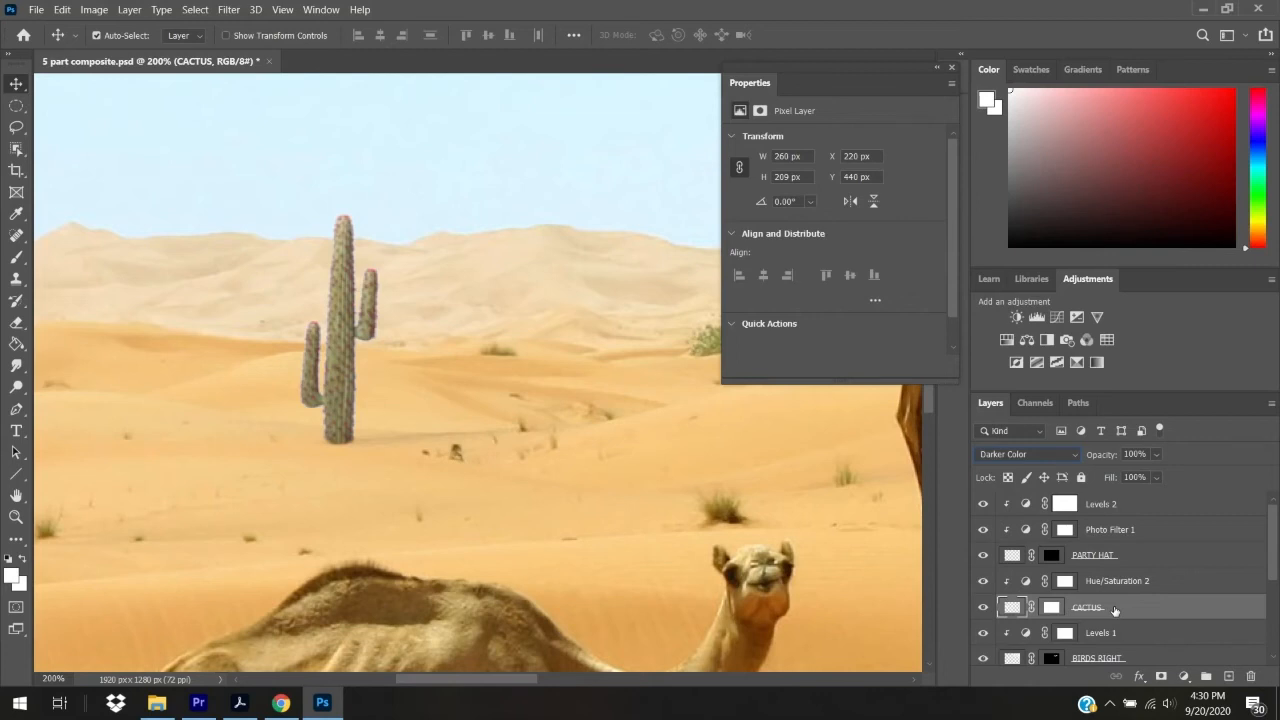
key("ctrl")
key("ctrl+v")
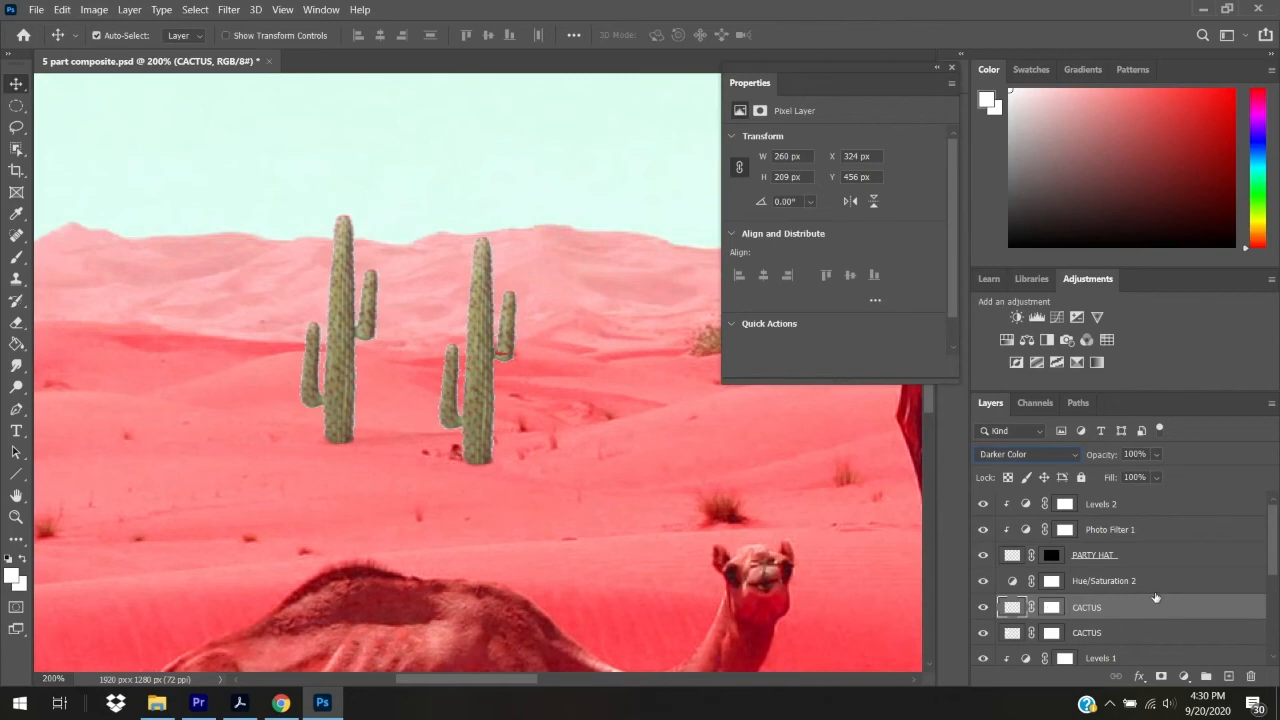
Identify the cactus copy by toggling its visibility and move it to the top of the layer stack
left_click(983, 607)
left_click(983, 607)
left_click(985, 609)
left_click(985, 609)
left_click_drag(1135, 609, 1150, 502)
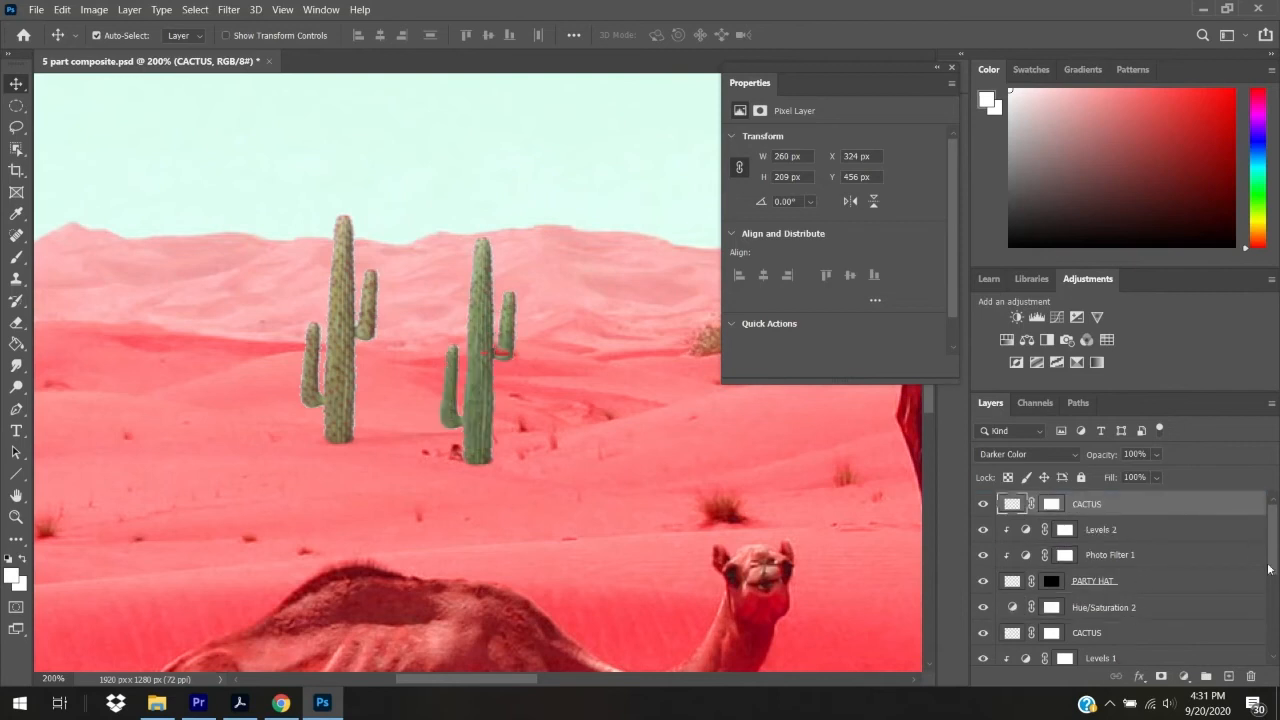
Clip the Hue/Saturation 2 adjustment to the original CACTUS layer again
scroll(1105, 555, "down", 2)
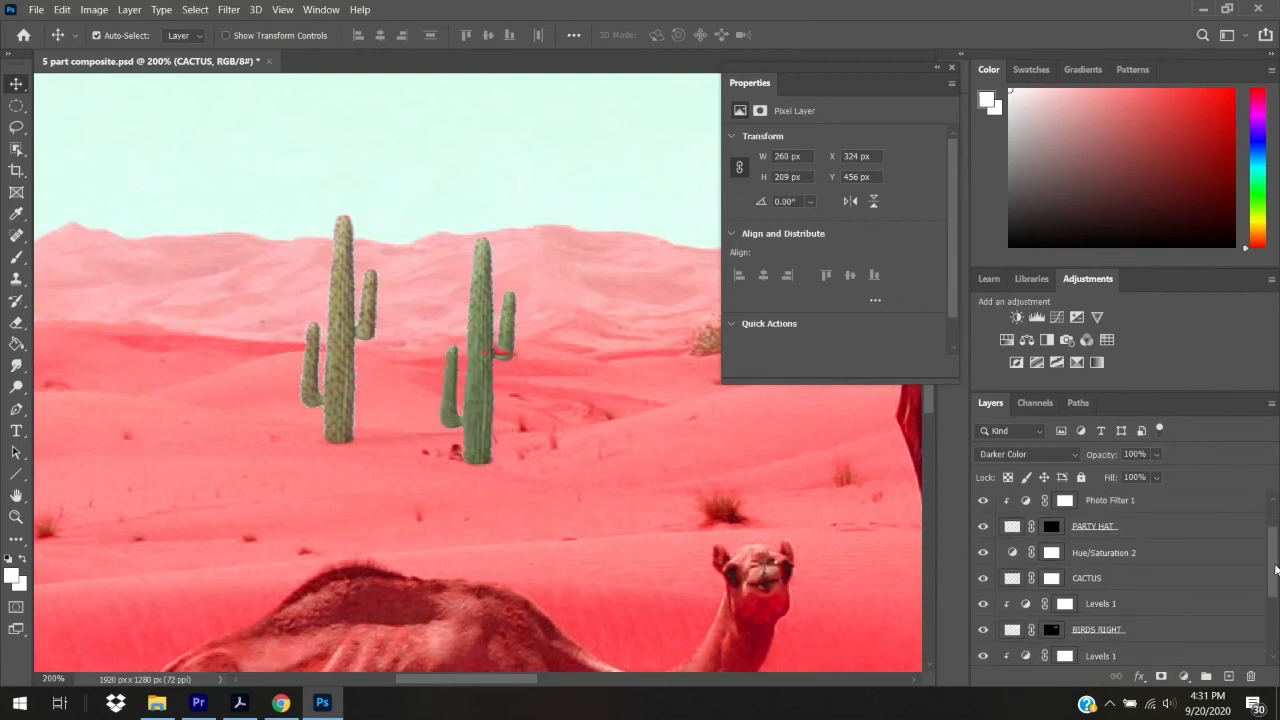
left_click(1105, 555)
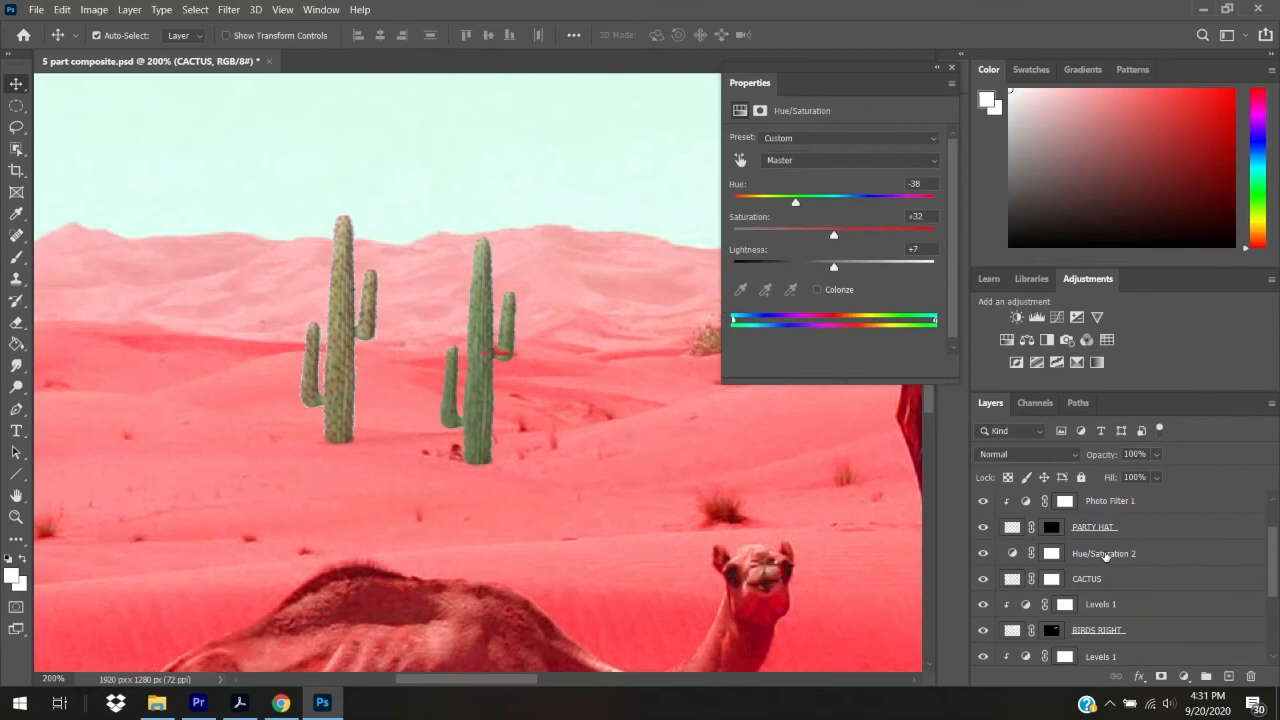
key("ctrl+alt+g")
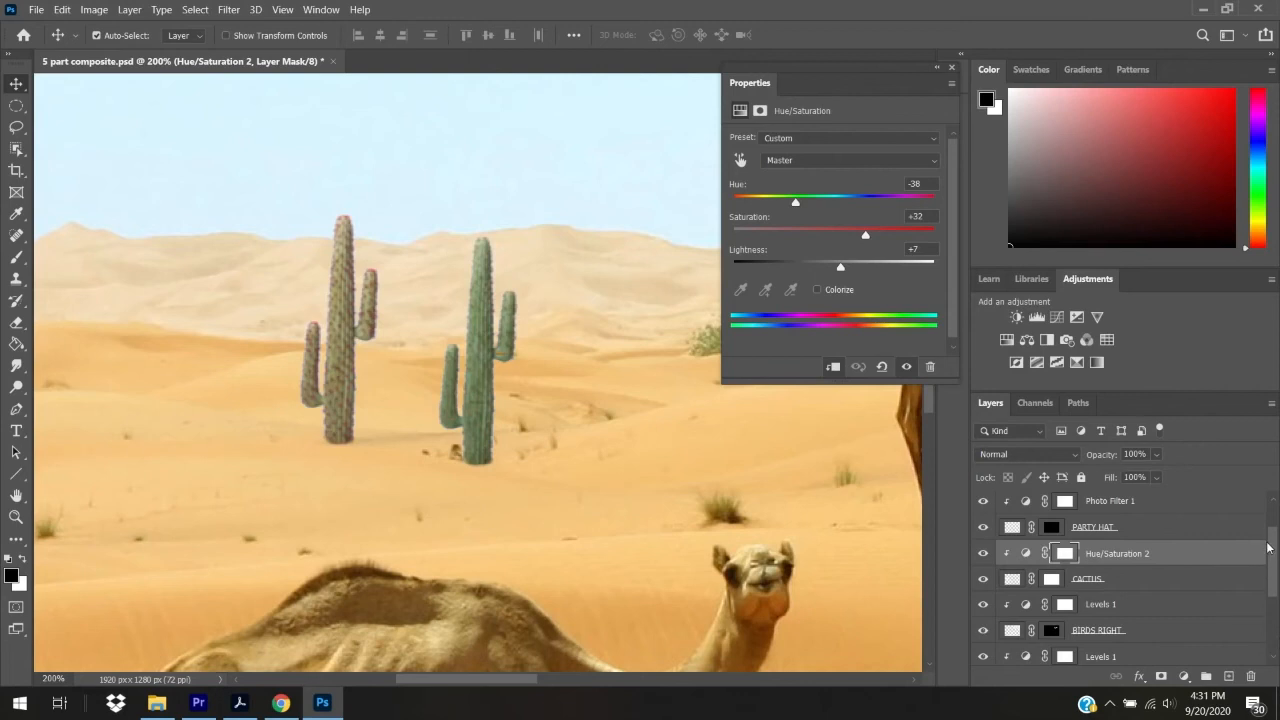
Rename the topmost cactus copy as CACTUS SHADOW
scroll(1266, 540, "up", 2)
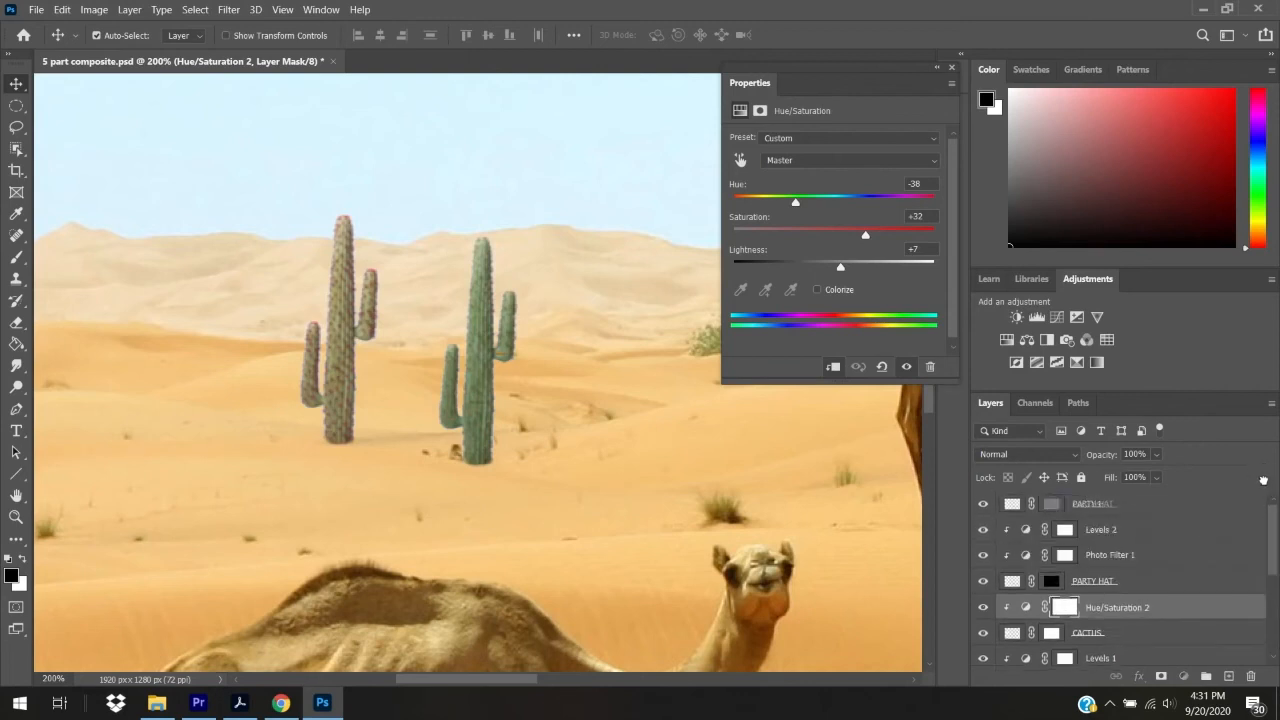
left_click(1093, 580)
left_click(1110, 507)
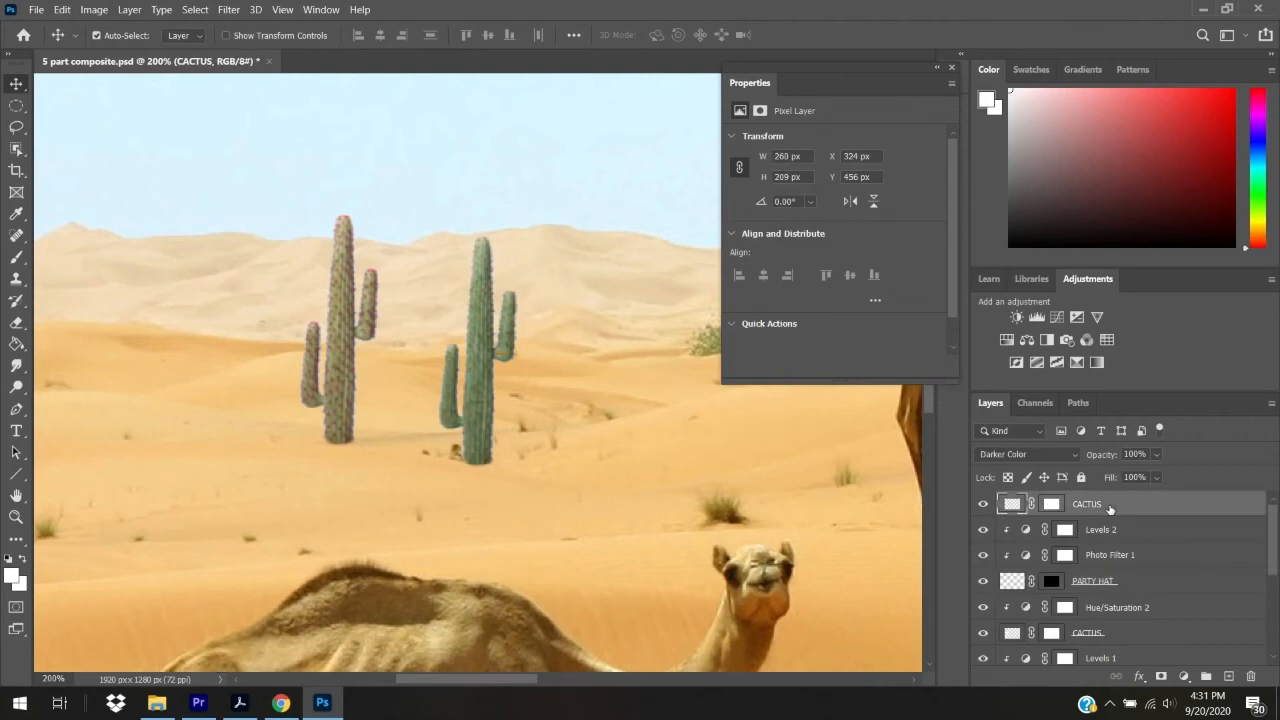
double_click(1108, 504)
type("SHADOW")
key("Return")
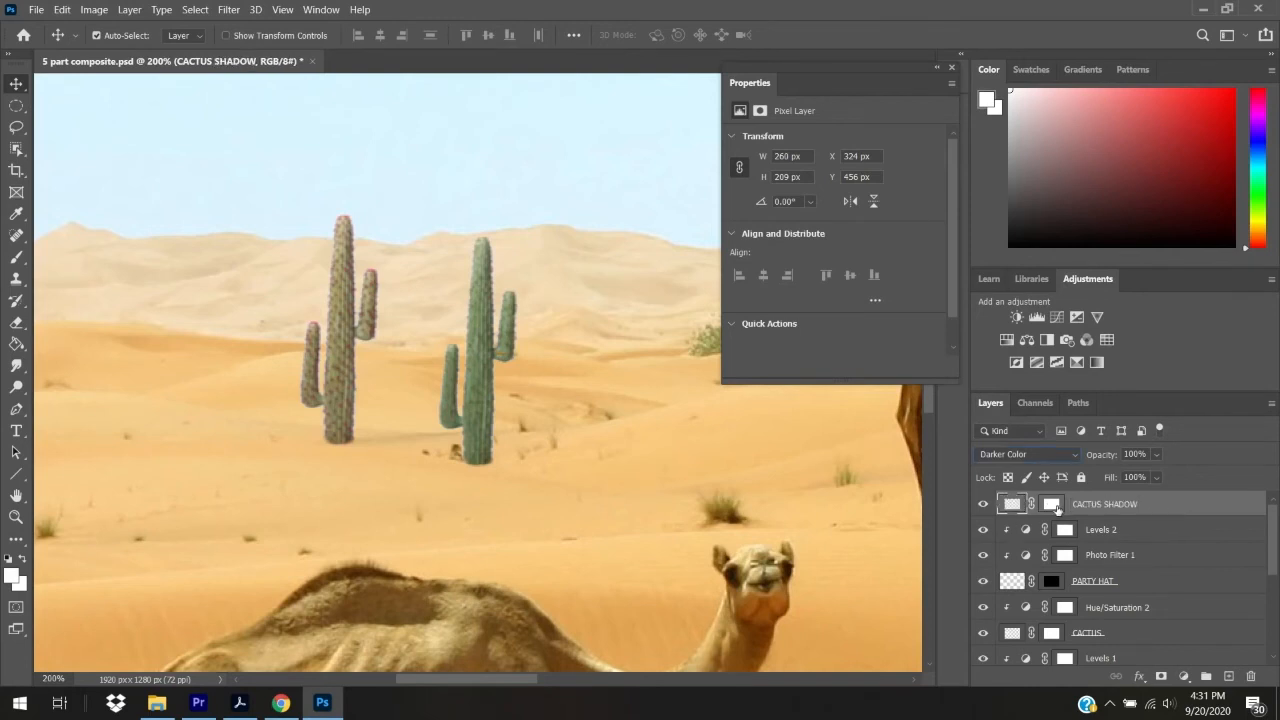
Set the blend mode of the CACTUS SHADOW layer to Normal
left_click(1060, 510)
left_click(1018, 509)
left_click(1051, 505)
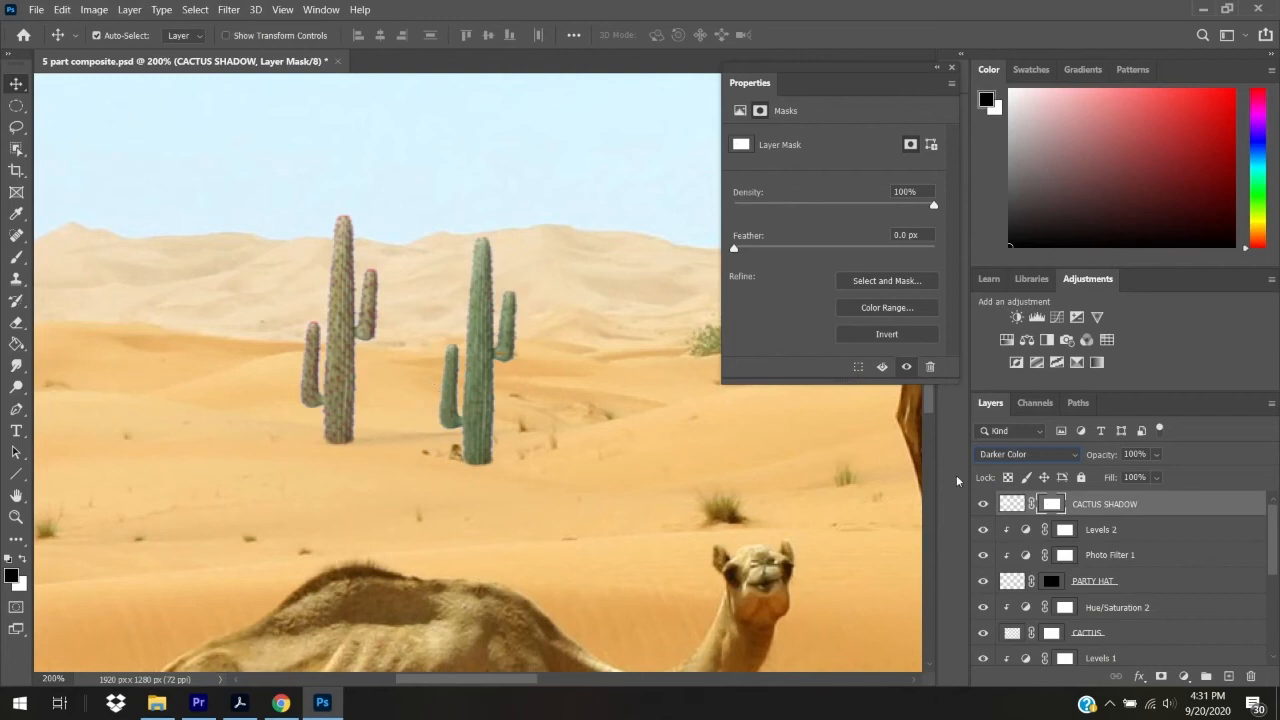
left_click(1075, 459)
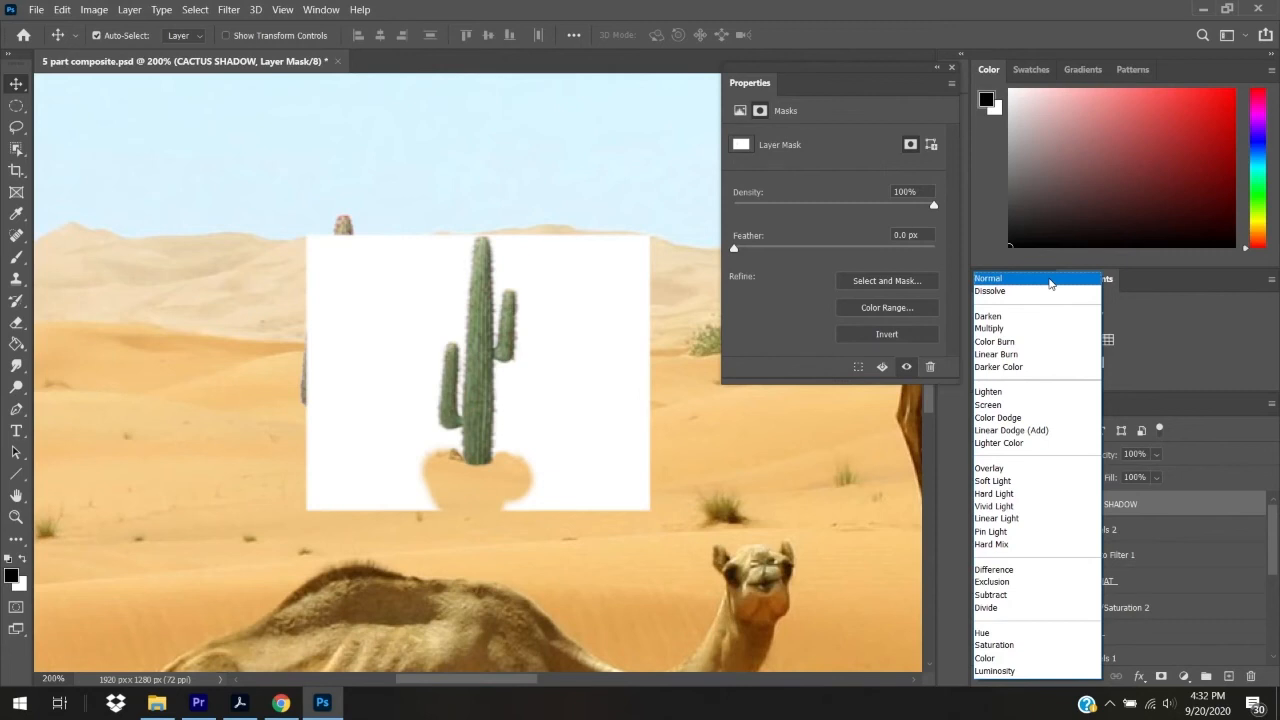
left_click(1050, 284)
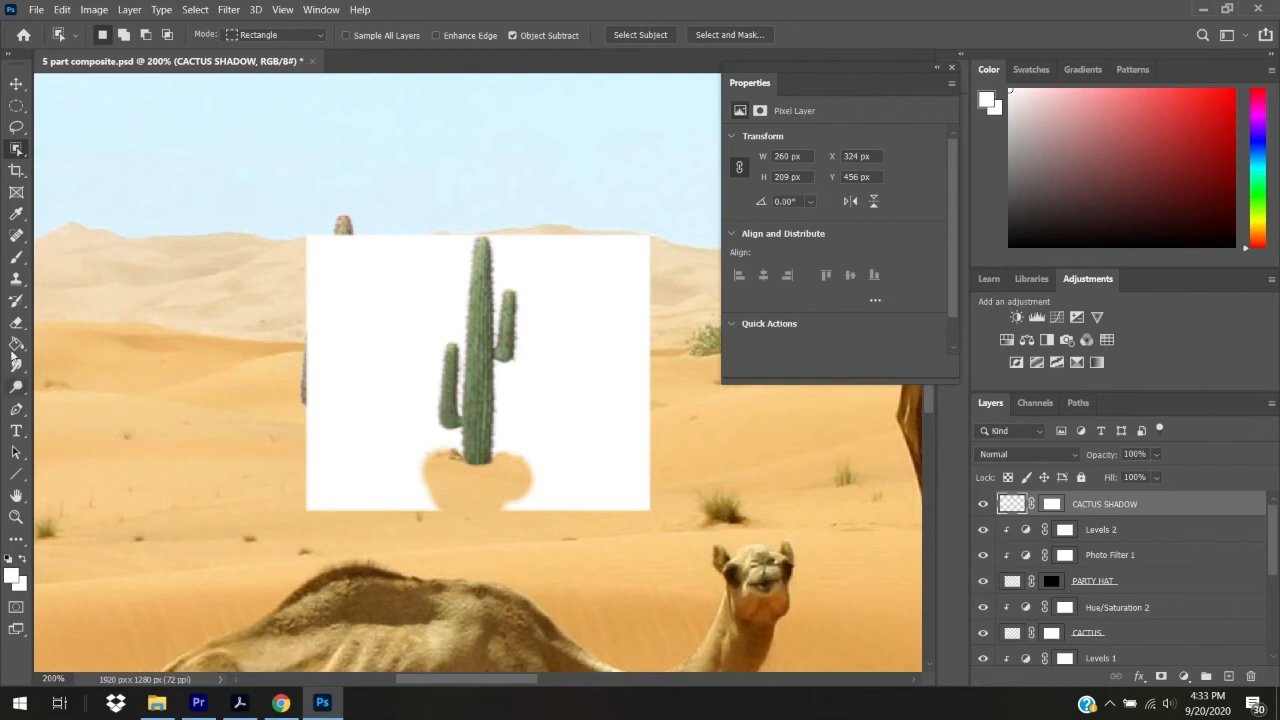
Paint black with a soft 35 px brush on the CACTUS SHADOW layer mask to hide most of the white background
left_click(16, 257)
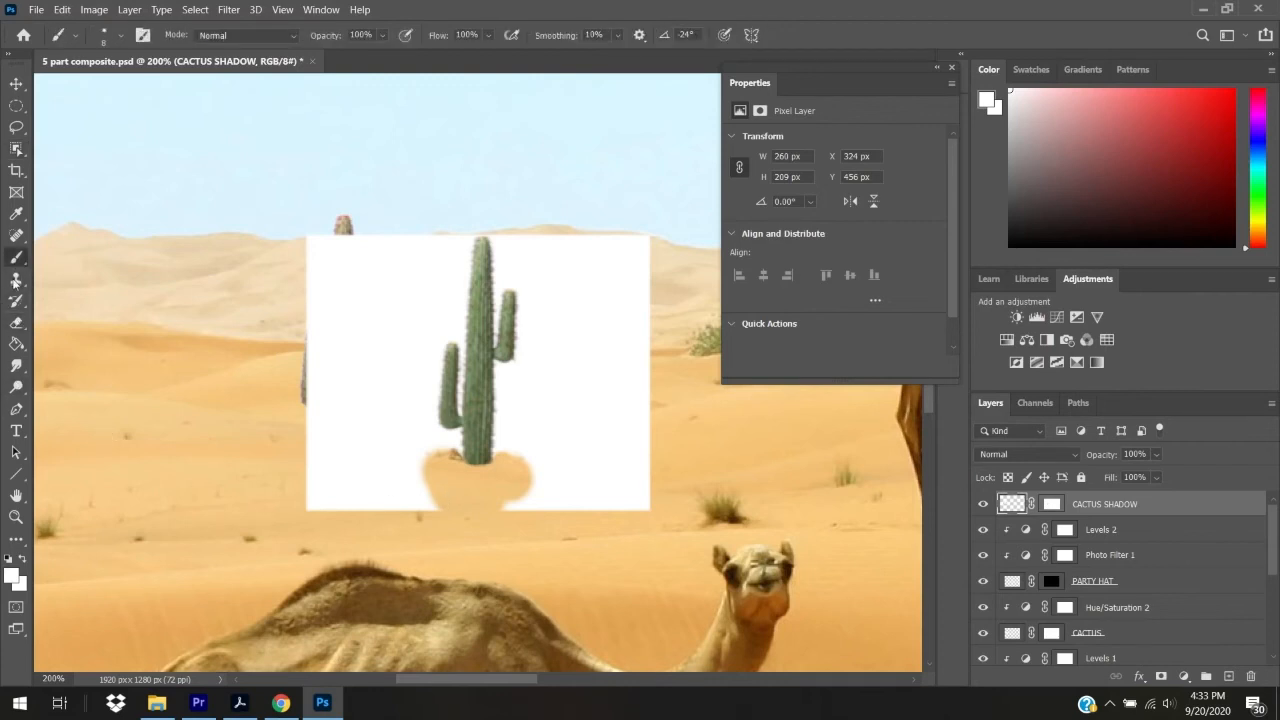
left_click(10, 560)
key("bracketright")
key("bracketright")
key("bracketright")
key("bracketright")
key("bracketright")
key("bracketright")
key("bracketright")
mouse_move(417, 435)
left_mouse_down()
mouse_move(367, 460)
mouse_move(411, 475)
mouse_move(462, 524)
left_mouse_up()
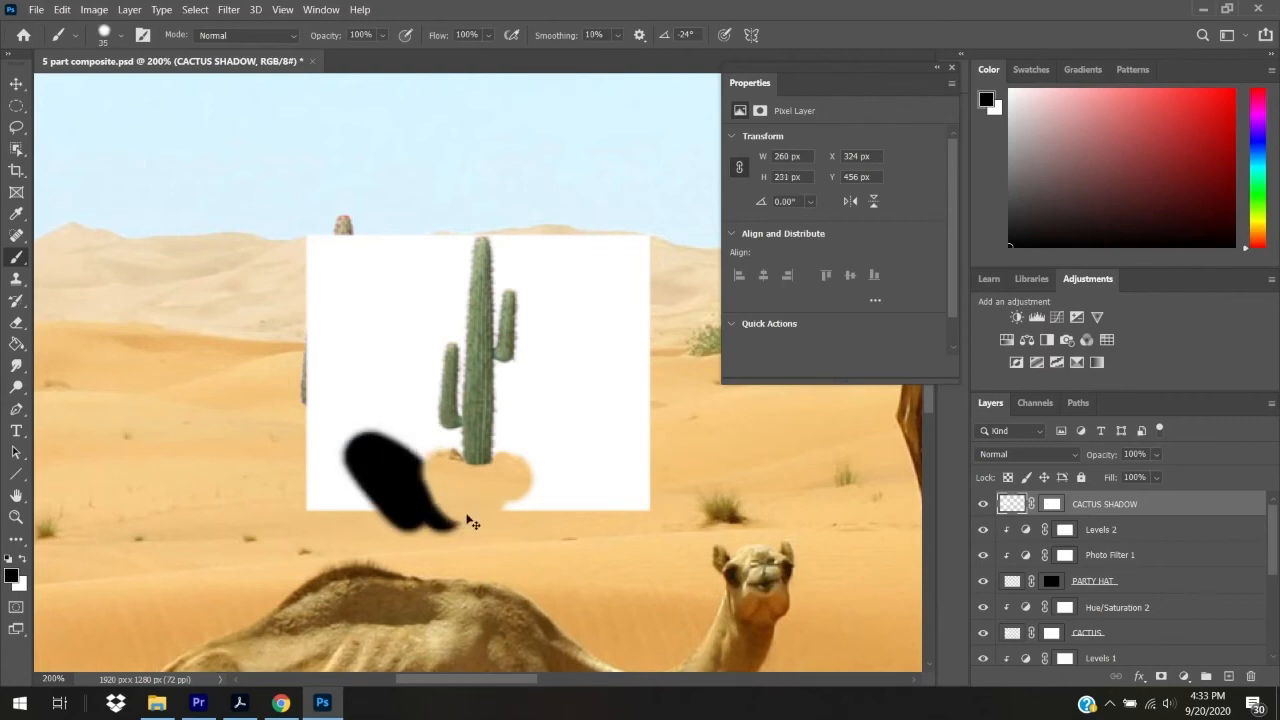
key("ctrl+z")
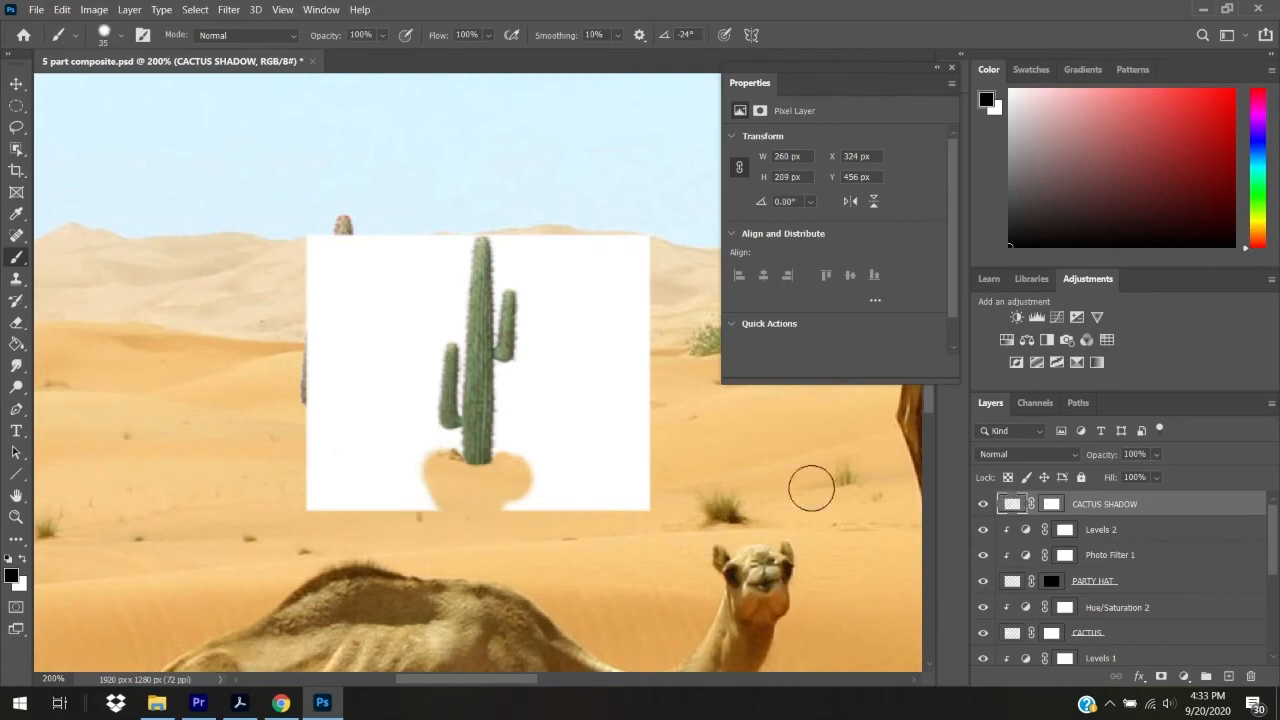
left_click(1047, 504)
mouse_move(500, 477)
left_mouse_down()
mouse_move(367, 414)
mouse_move(420, 493)
mouse_move(373, 439)
mouse_move(283, 417)
mouse_move(330, 495)
mouse_move(313, 493)
mouse_move(410, 508)
mouse_move(276, 348)
mouse_move(322, 366)
mouse_move(341, 479)
mouse_move(304, 247)
mouse_move(371, 430)
mouse_move(401, 454)
mouse_move(404, 289)
mouse_move(376, 242)
mouse_move(311, 233)
mouse_move(398, 358)
mouse_move(358, 234)
mouse_move(383, 392)
mouse_move(350, 369)
mouse_move(397, 468)
mouse_move(428, 465)
mouse_move(414, 418)
mouse_move(423, 260)
mouse_move(400, 232)
mouse_move(415, 282)
mouse_move(441, 218)
mouse_move(440, 300)
mouse_move(456, 224)
left_mouse_up()
mouse_move(500, 209)
left_mouse_down()
mouse_move(518, 261)
mouse_move(655, 227)
mouse_move(598, 248)
mouse_move(631, 476)
mouse_move(639, 227)
mouse_move(637, 480)
mouse_move(618, 500)
mouse_move(509, 504)
mouse_move(652, 474)
mouse_move(663, 526)
mouse_move(561, 542)
mouse_move(685, 527)
mouse_move(540, 469)
mouse_move(516, 441)
mouse_move(534, 357)
left_mouse_up()
Mask out the white background near the duplicate cactus's arms and base, reducing the black brush to 5 px
key("ctrl+plus")
key("ctrl+plus")
key("ctrl+plus")
key("bracketleft")
key("bracketleft")
mouse_move(457, 457)
left_mouse_down()
mouse_move(414, 563)
mouse_move(423, 526)
mouse_move(400, 522)
mouse_move(431, 517)
mouse_move(431, 533)
left_mouse_up()
key("bracketleft")
key("bracketleft")
key("bracketleft")
key("bracketleft")
key("bracketleft")
key("bracketleft")
key("bracketleft")
key("bracketleft")
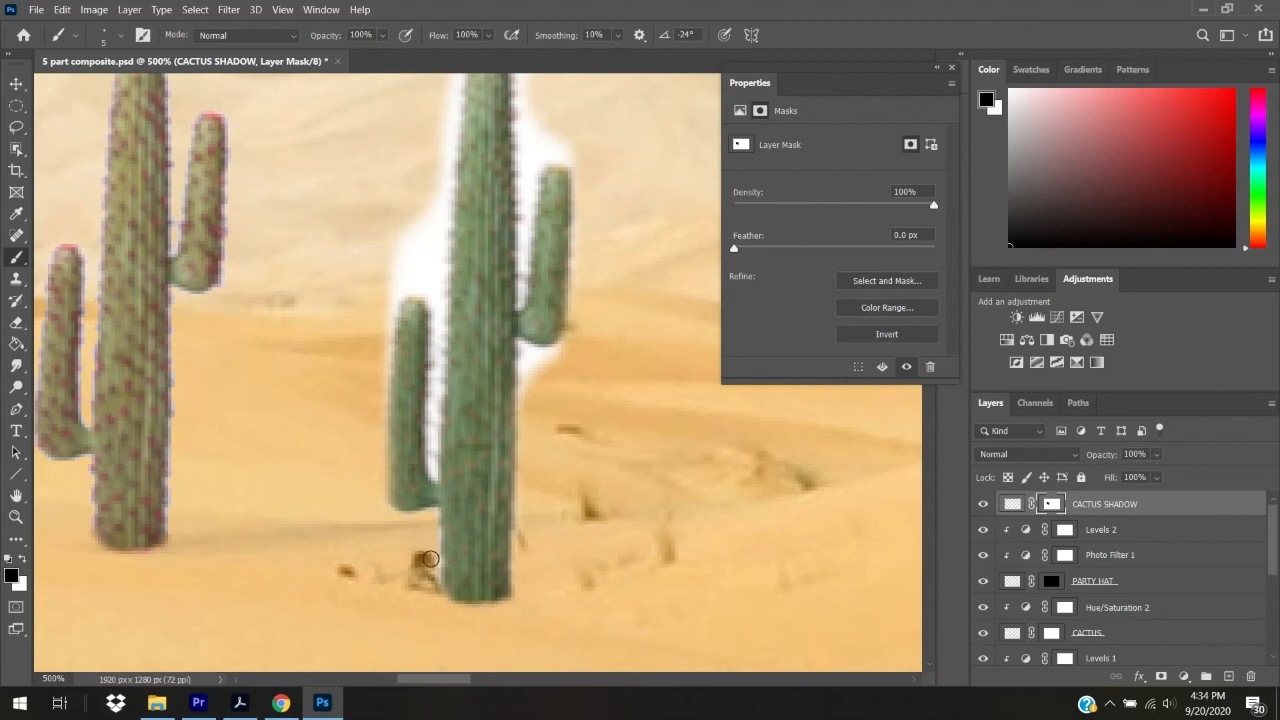
mouse_move(529, 361)
left_mouse_down()
mouse_move(525, 399)
mouse_move(554, 352)
left_mouse_up()
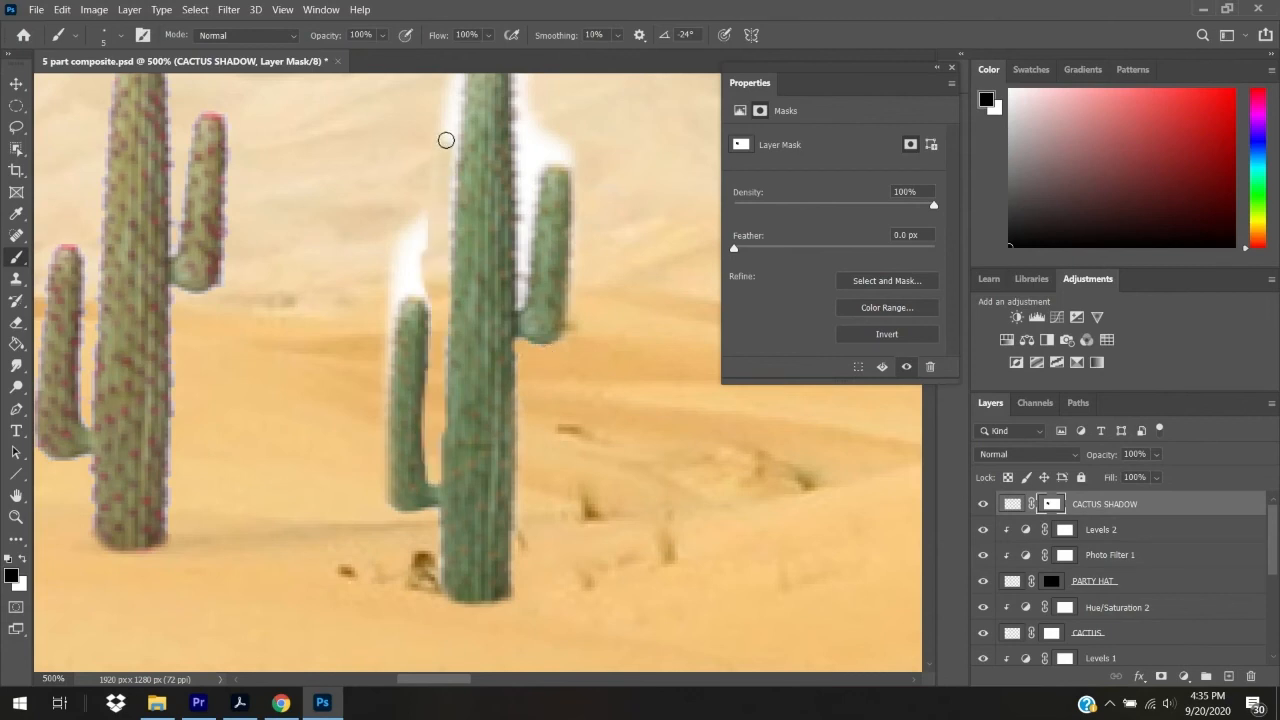
left_click_drag(446, 140, 378, 367)
mouse_move(565, 135)
left_mouse_down()
mouse_move(536, 159)
mouse_move(530, 93)
mouse_move(543, 183)
left_mouse_up()
Clean the remaining white fringe along the duplicate cactus's trunk on its mask with a brush of about 4 px
key("ctrl+minus")
left_click_drag(454, 200, 451, 282)
left_click_drag(499, 91, 500, 107)
key("bracketleft")
key("bracketleft")
key("bracketleft")
mouse_move(516, 203)
left_mouse_down()
mouse_move(516, 247)
mouse_move(516, 184)
mouse_move(514, 286)
left_mouse_up()
key("bracketleft")
key("bracketleft")
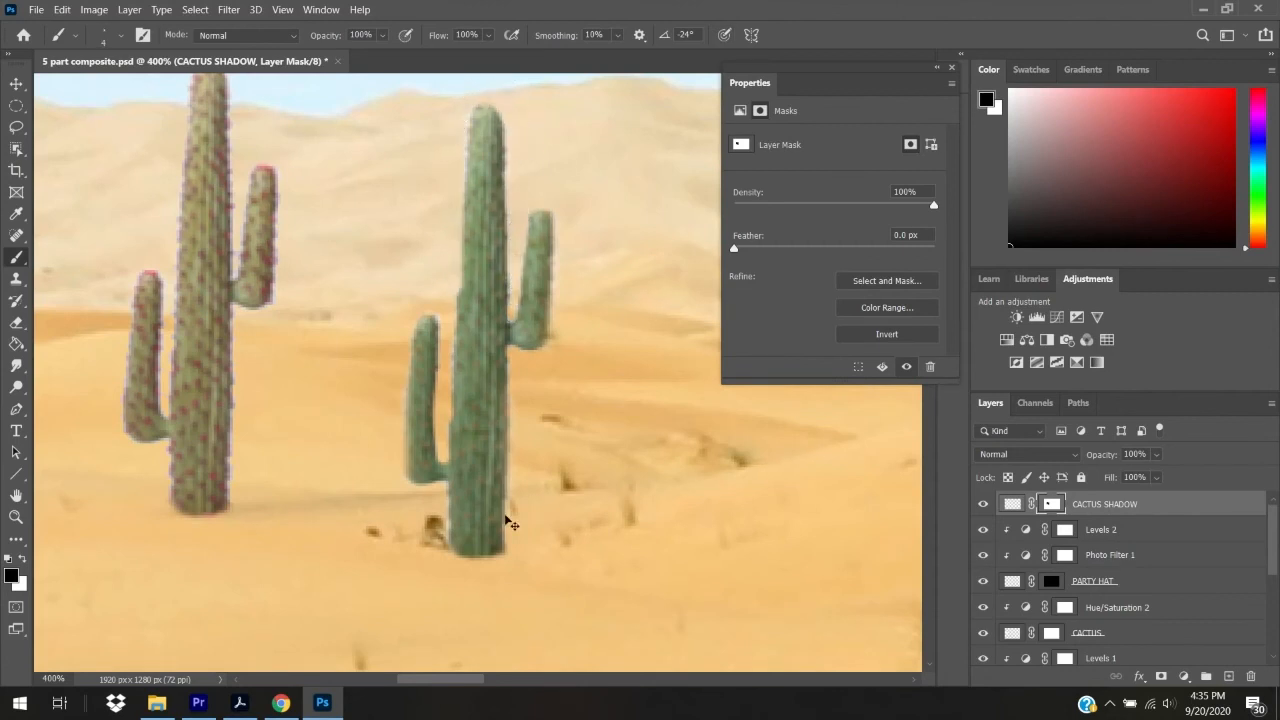
Add a Levels adjustment clipped to the CACTUS SHADOW layer and set its midtone input to 0.01
key("ctrl+minus")
key("ctrl+minus")
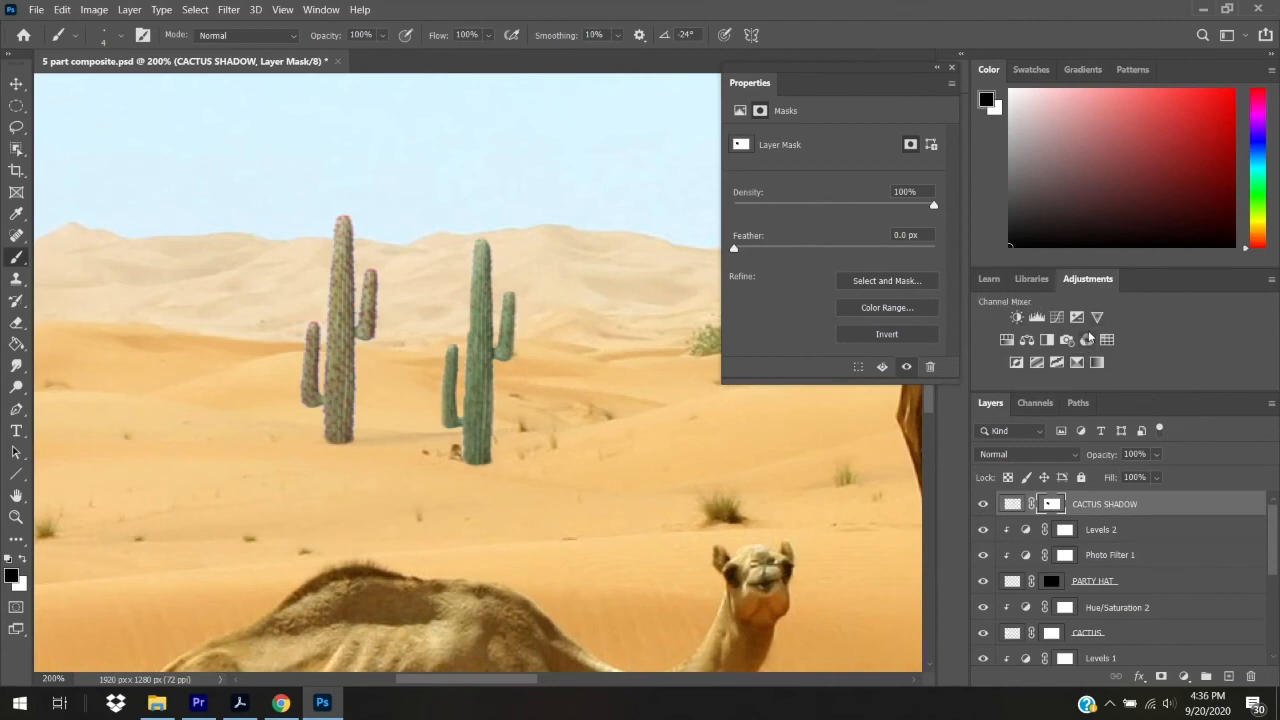
left_click(1036, 319)
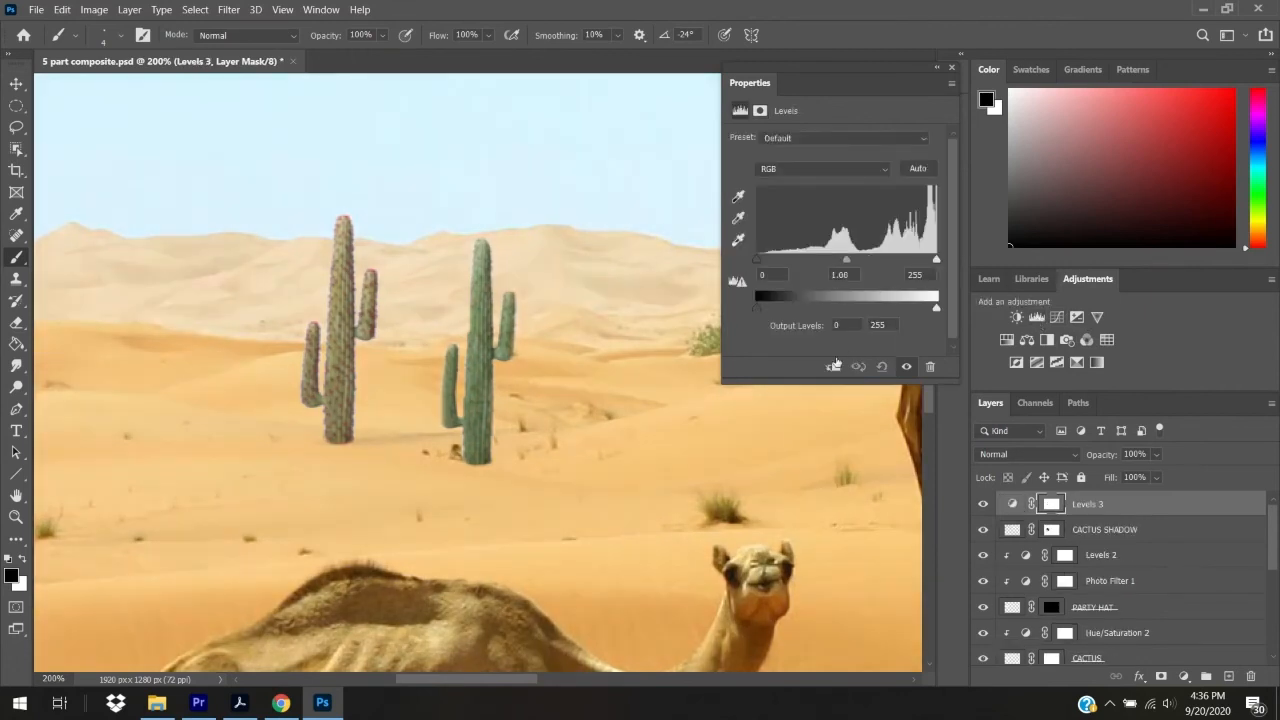
left_click(834, 366)
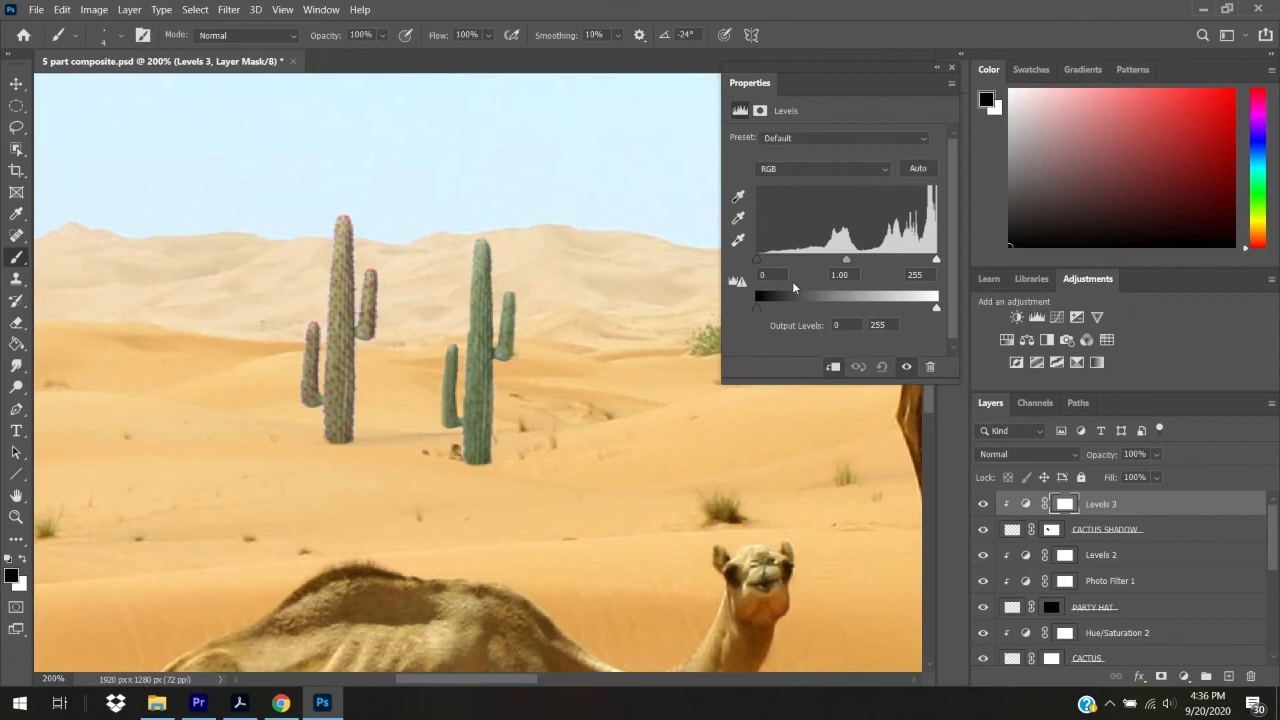
left_click_drag(845, 261, 918, 266)
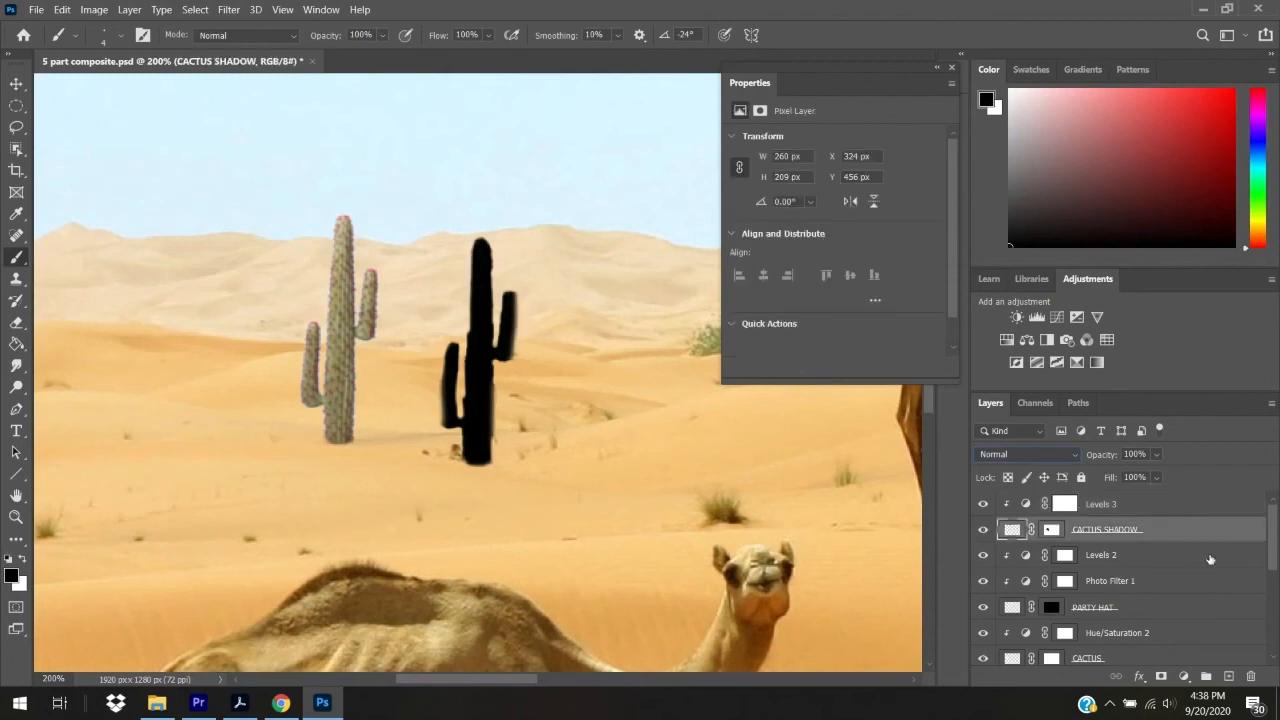
Lower the CACTUS SHADOW layer's opacity to 67%, keeping its blend mode Normal
key("ctrl+minus")
key("ctrl+minus")
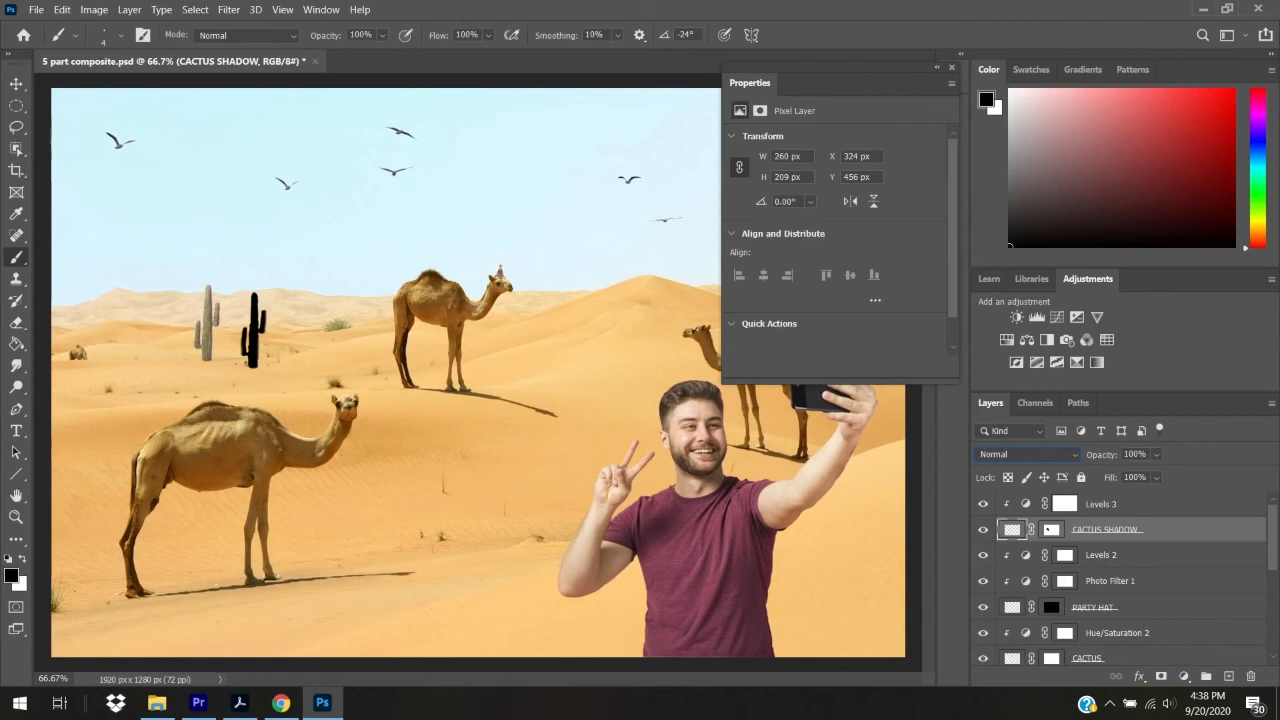
left_click(1046, 453)
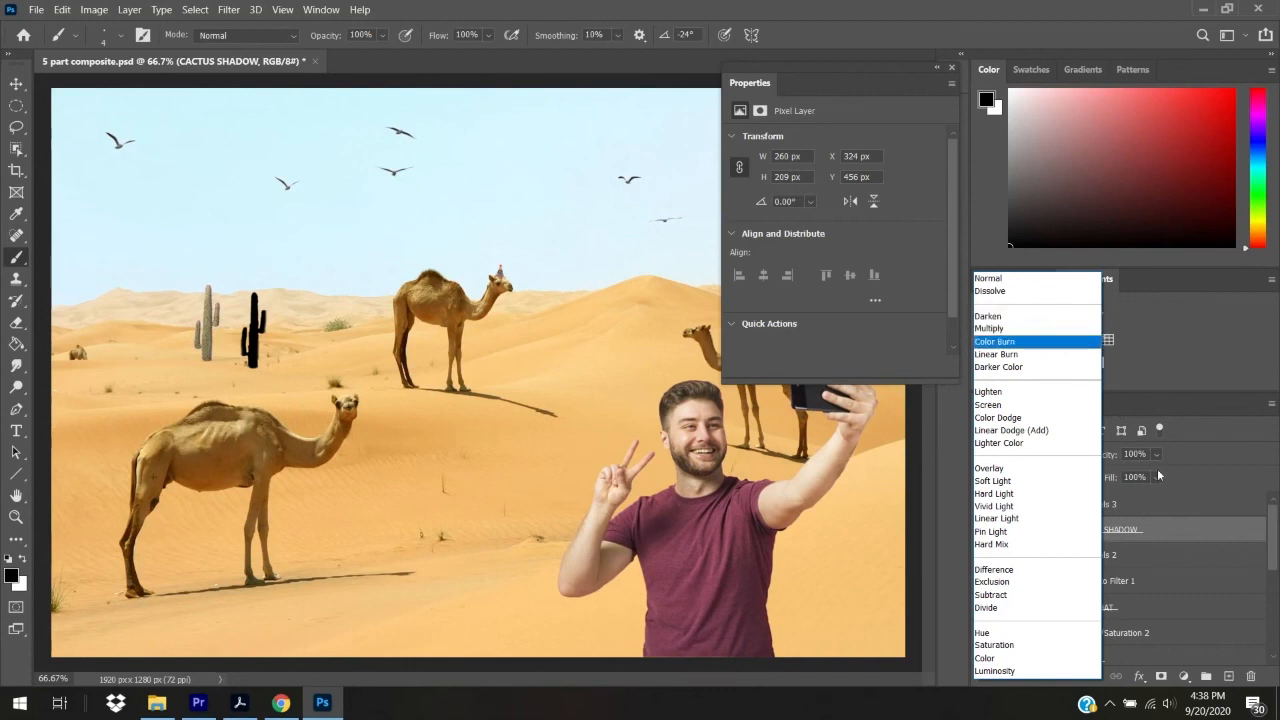
left_click(1188, 539)
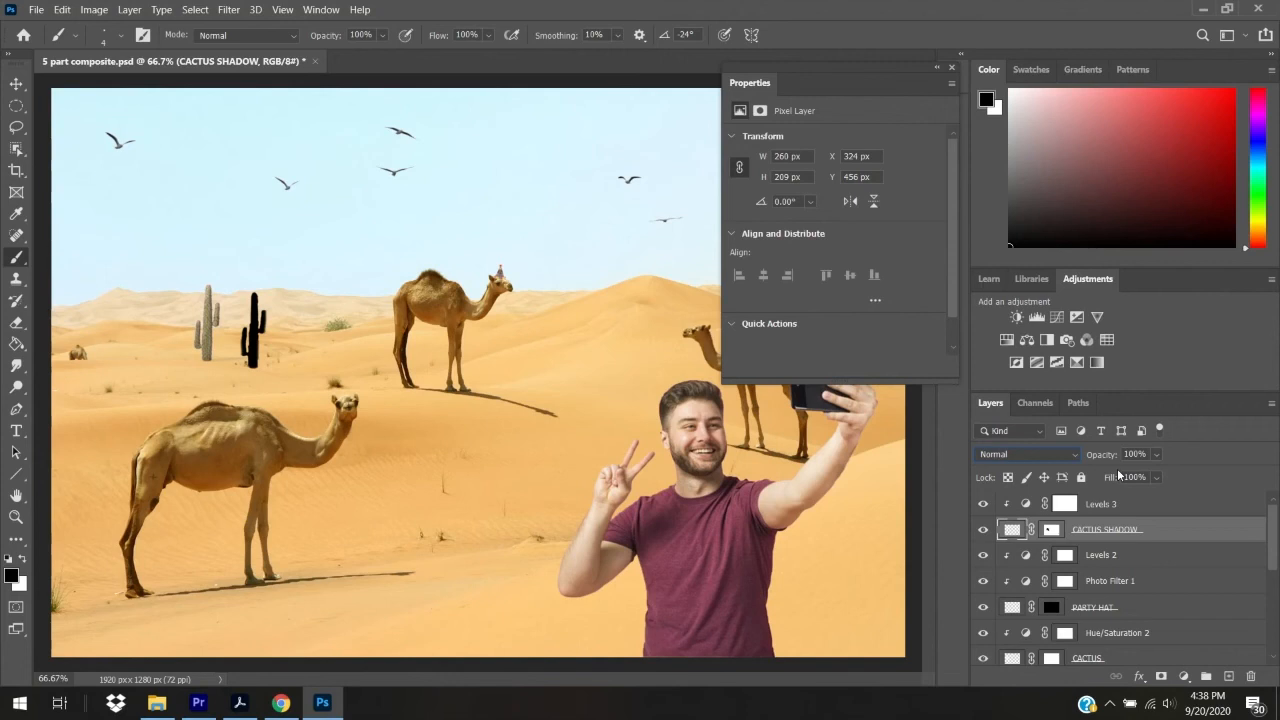
left_click(1155, 455)
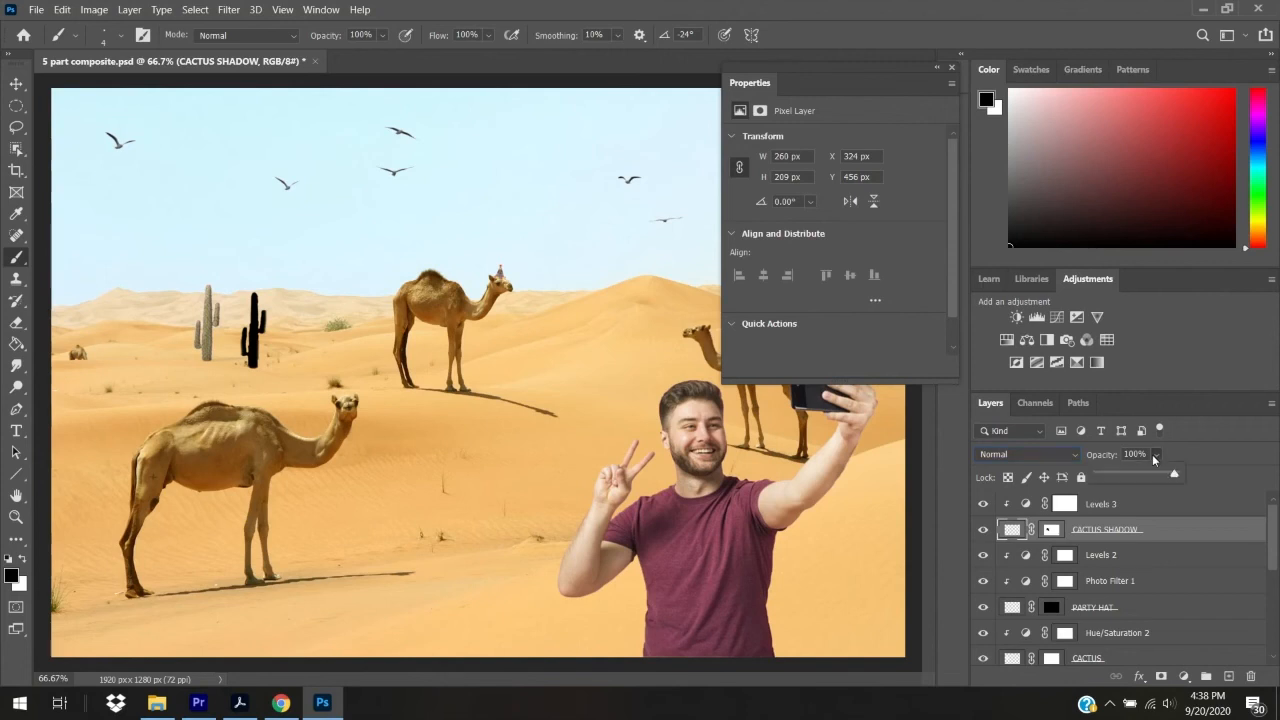
mouse_move(1155, 476)
left_mouse_down()
mouse_move(1141, 476)
mouse_move(1149, 469)
left_mouse_up()
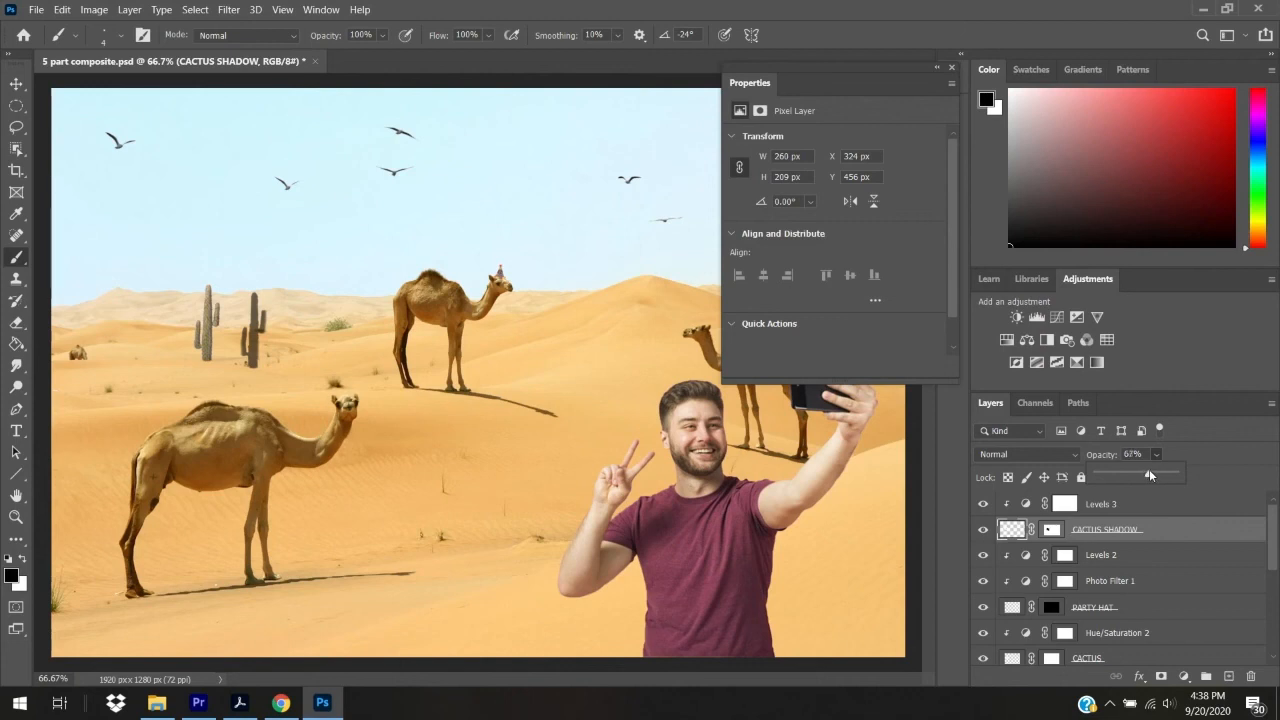
left_click_drag(1149, 474, 1148, 474)
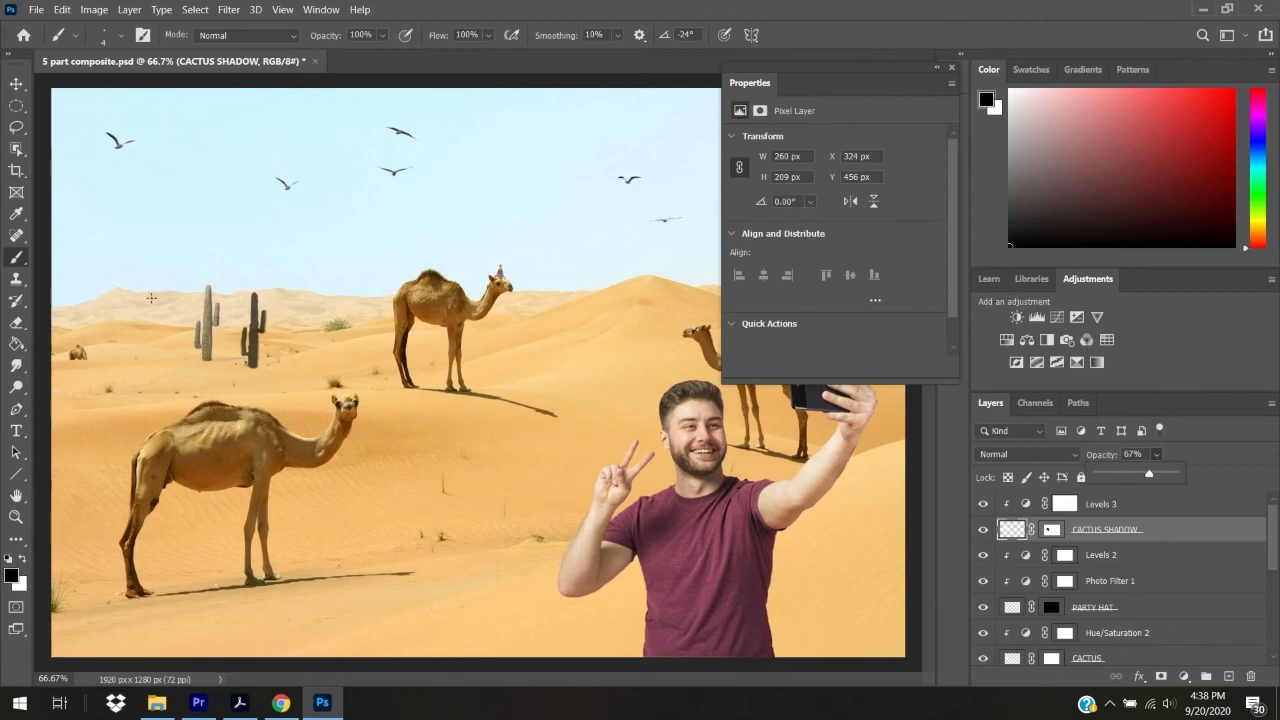
Free-transform the cactus shadow: rotate it about 104°, stretch its height to about 146% and place its base at the cactus's foot
key("ctrl+plus")
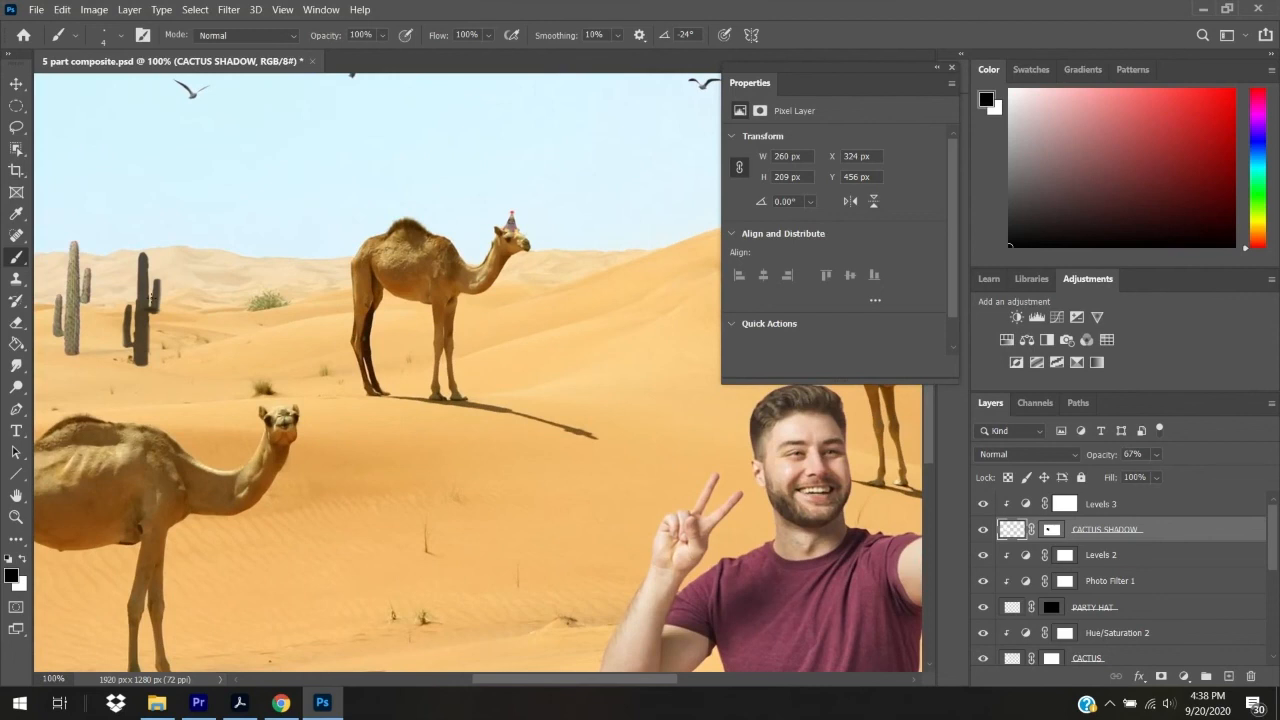
left_click_drag(616, 675, 566, 675)
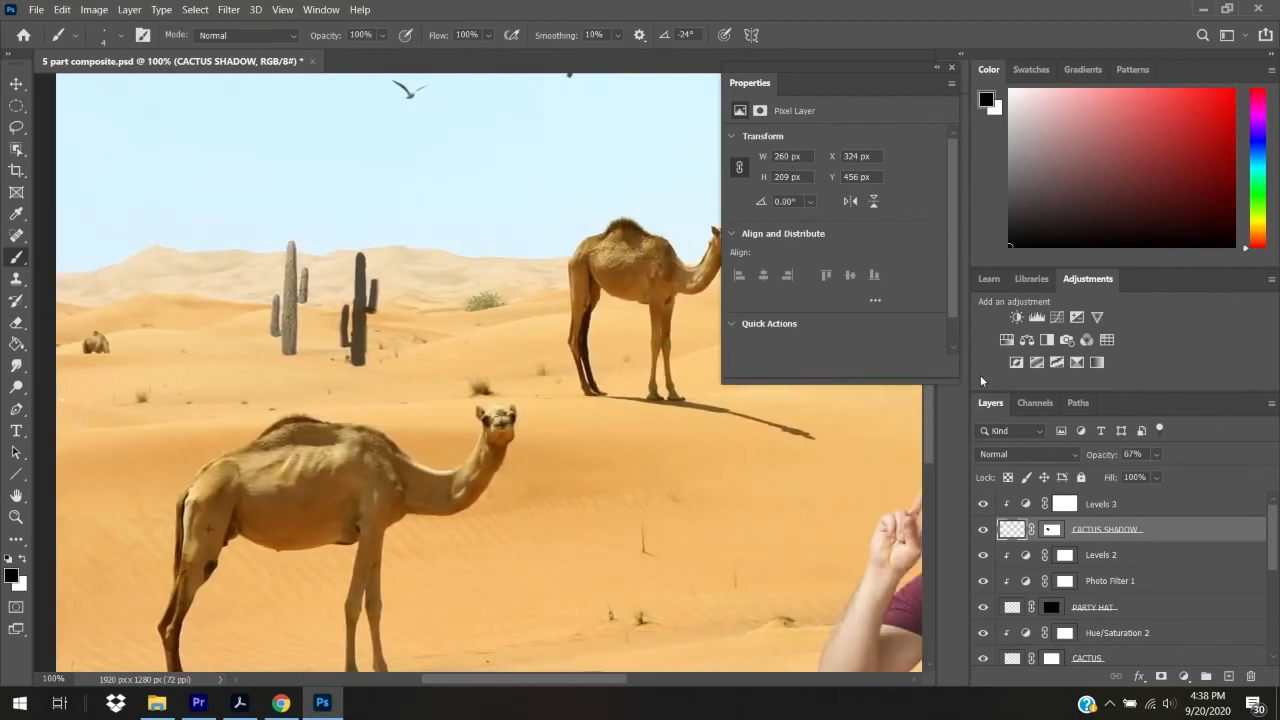
left_click_drag(928, 451, 932, 400)
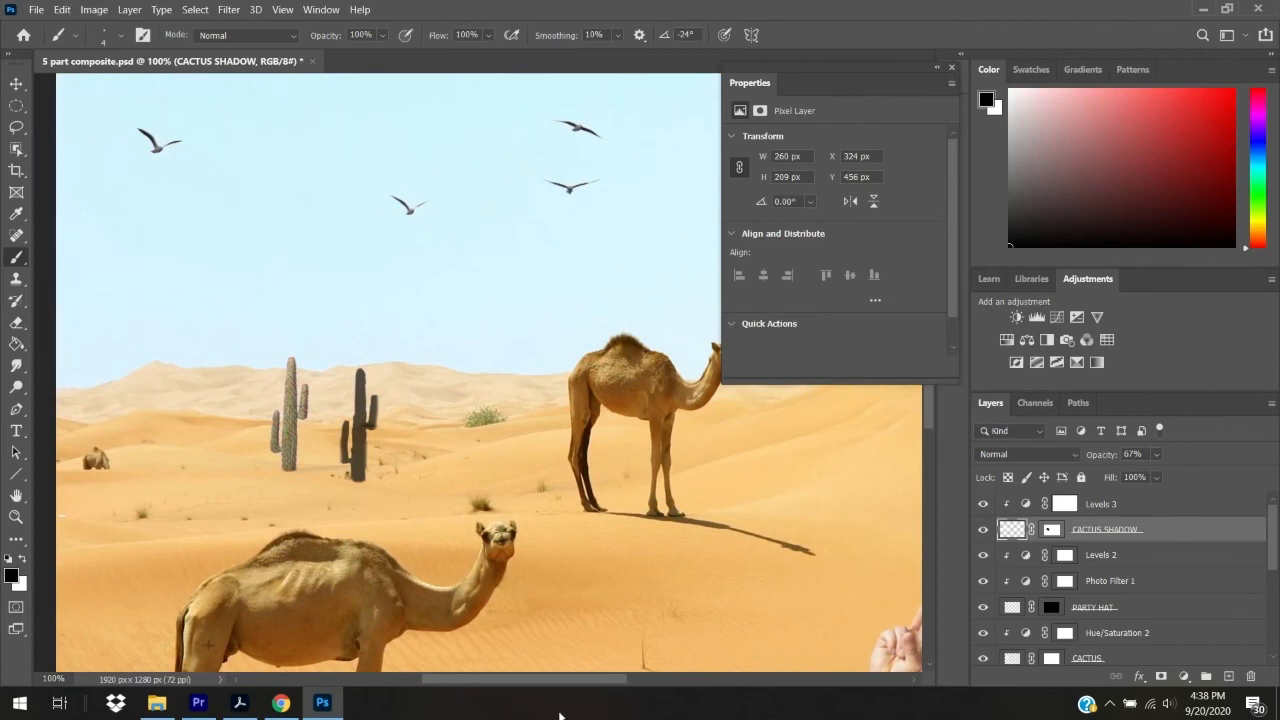
left_click_drag(557, 679, 527, 679)
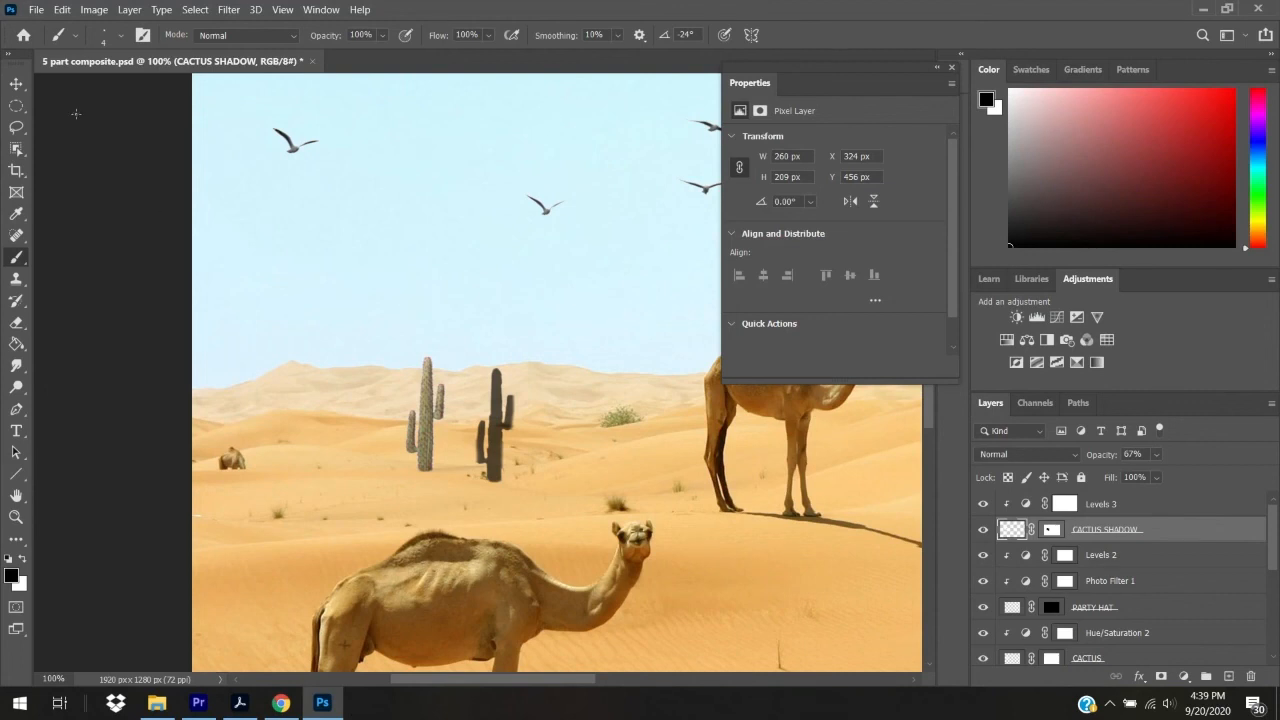
left_click(16, 84)
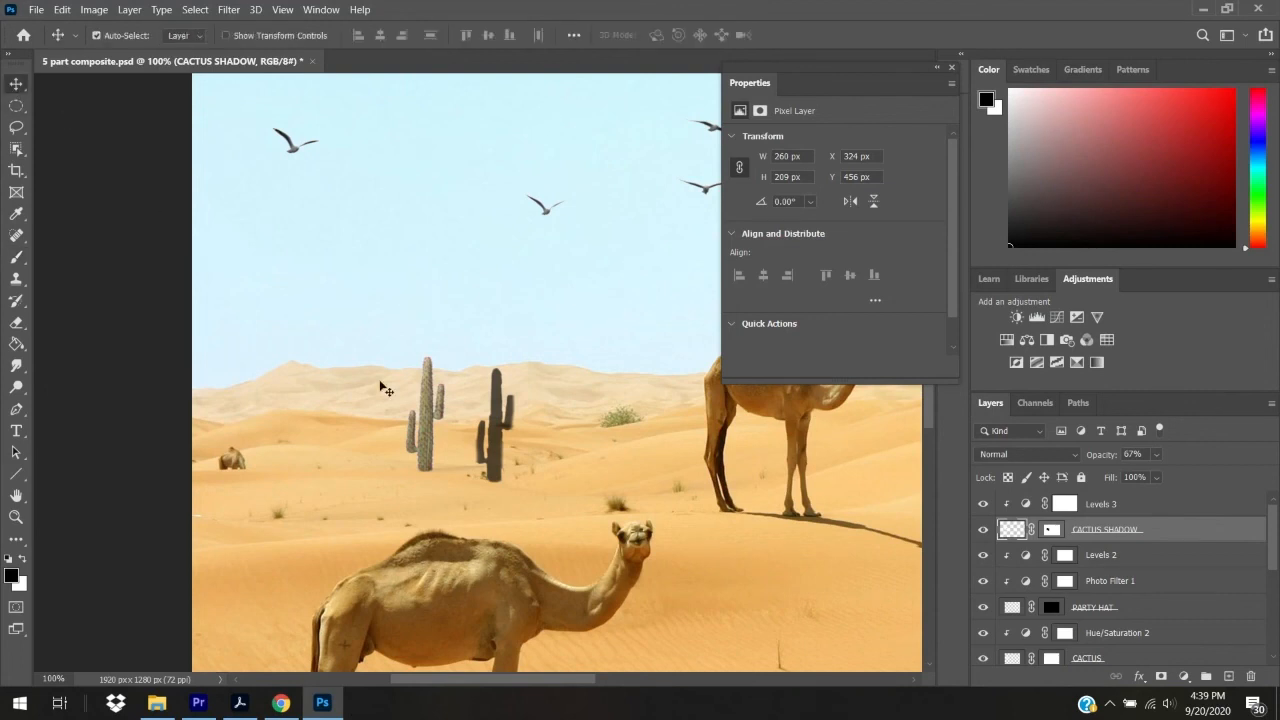
key("ctrl+t")
left_click_drag(619, 352, 586, 491)
left_click_drag(495, 493, 484, 484)
left_click_drag(572, 500, 584, 502)
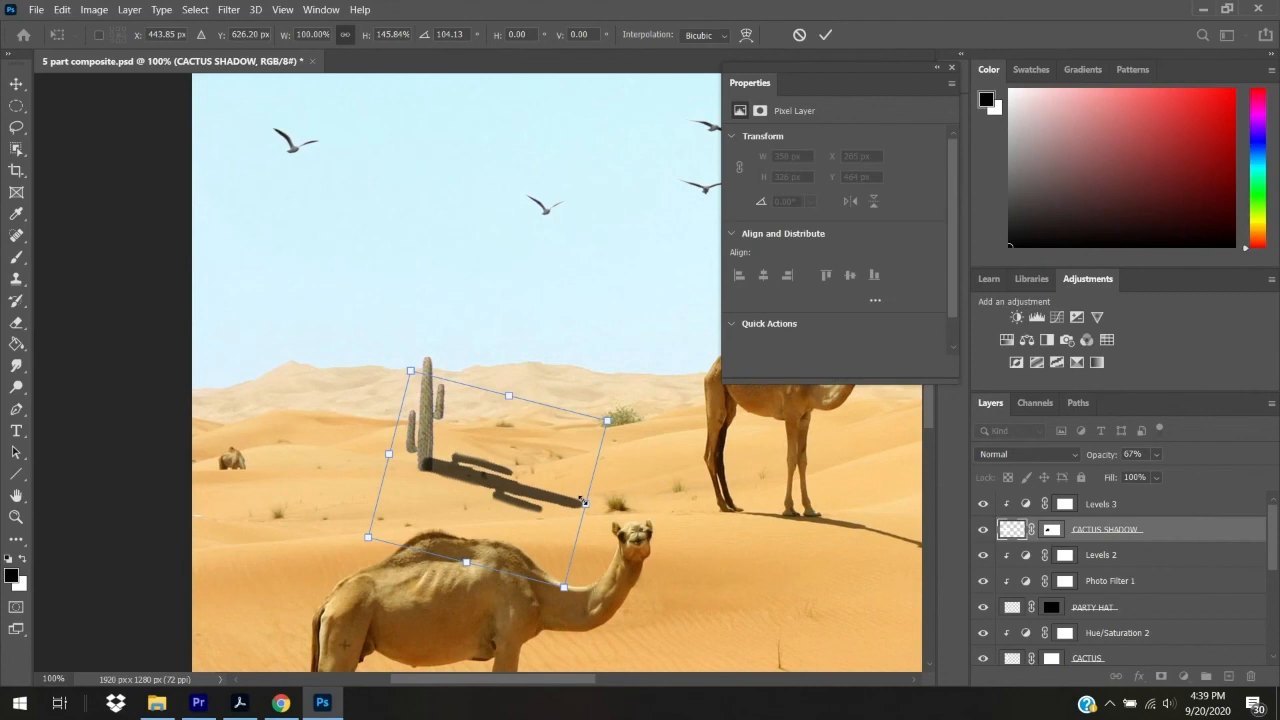
key("Return")
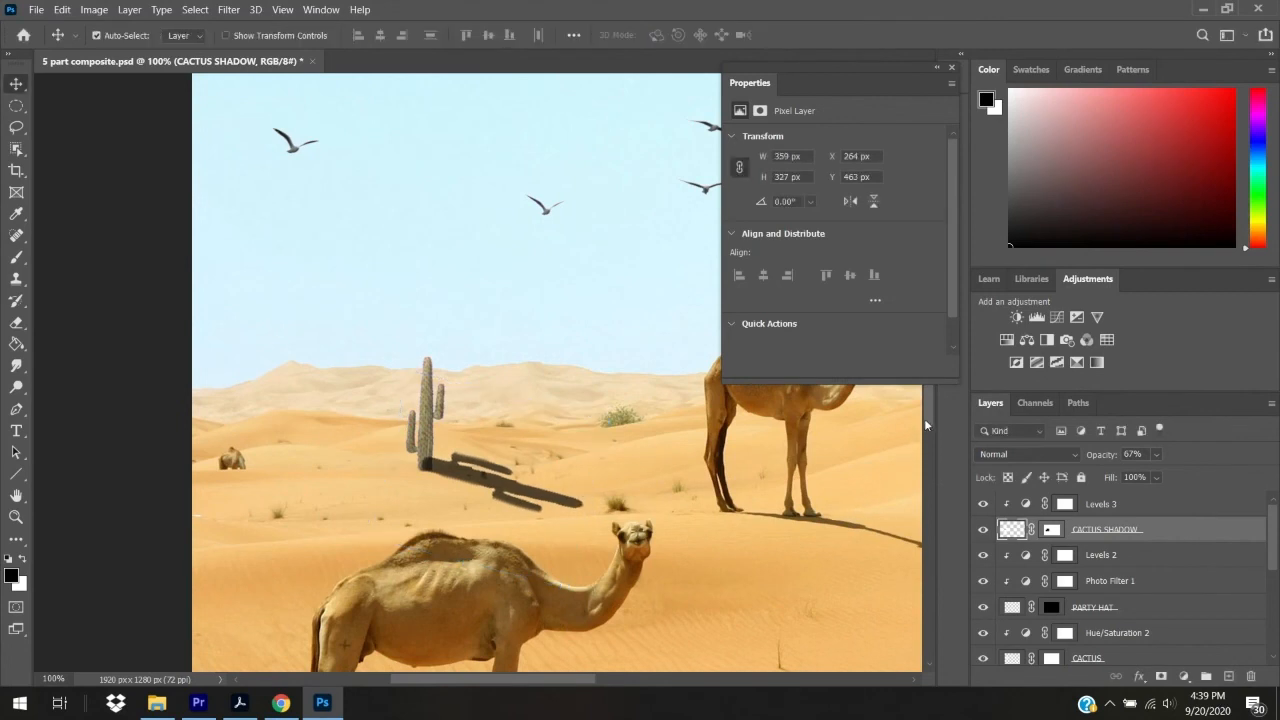
Rotate the cactus shadow slightly counterclockwise with Free Transform and nudge it up to line up with the cactus's base
mouse_move(931, 414)
left_mouse_down()
mouse_move(930, 484)
mouse_move(930, 407)
mouse_move(930, 430)
left_mouse_up()
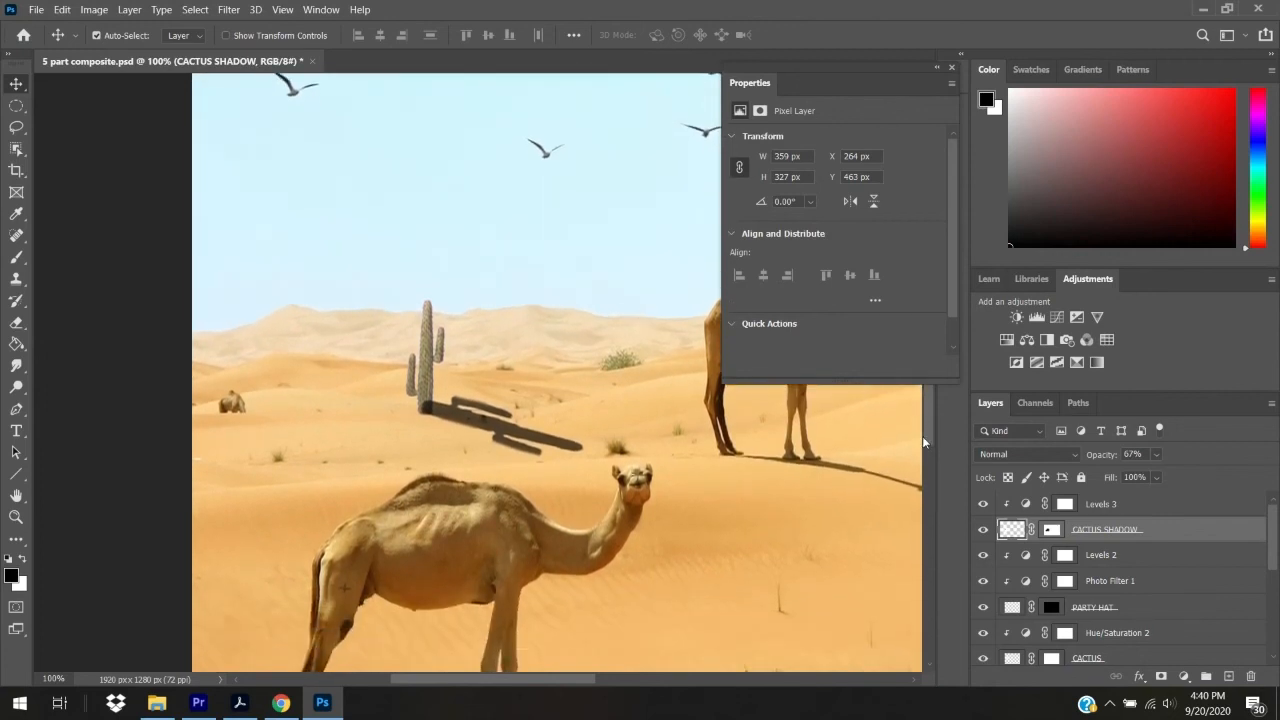
key("ctrl")
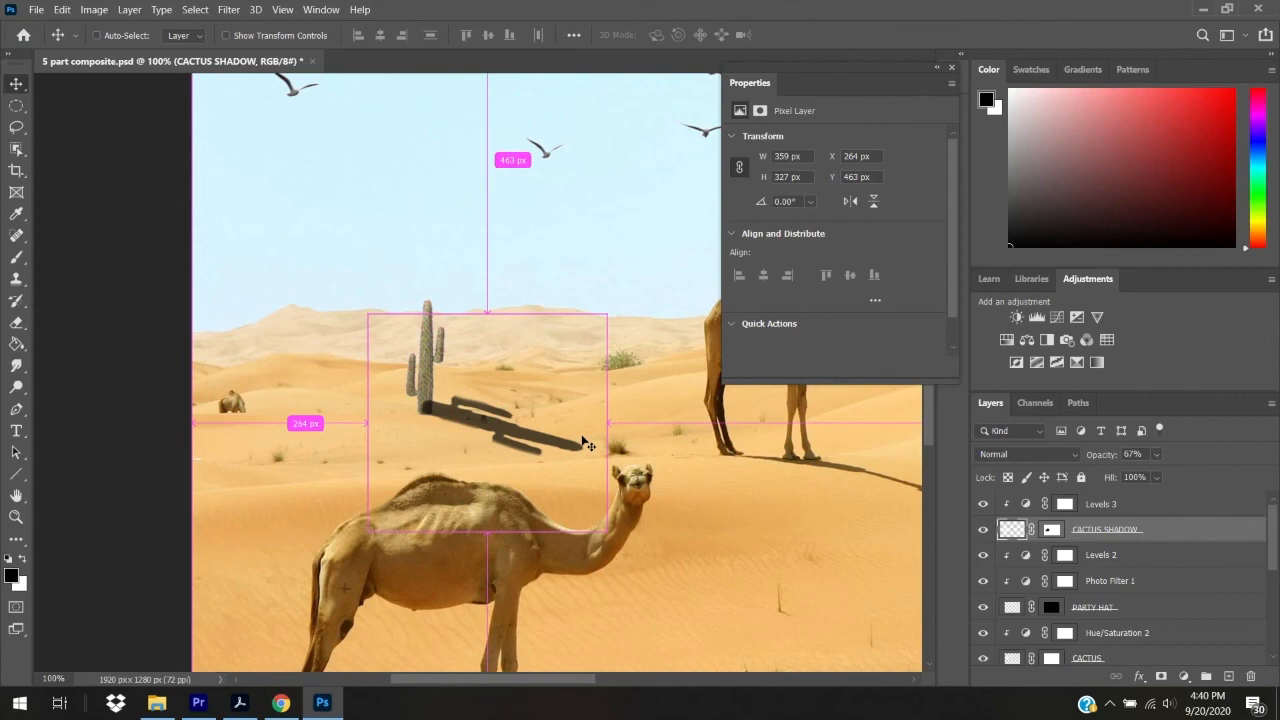
key("ctrl+t")
left_click_drag(619, 551, 640, 524)
left_click_drag(488, 436, 487, 428)
key("Return")
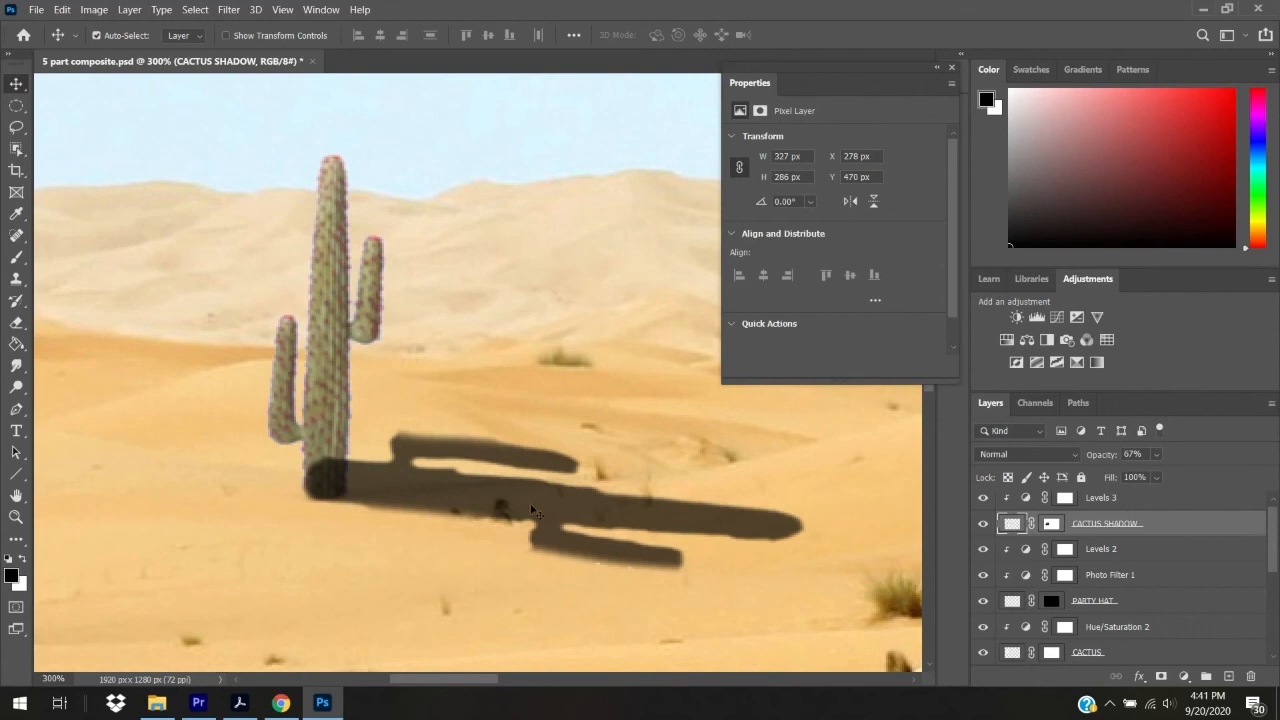
Paint black with a 15 px brush on the CACTUS SHADOW layer mask to hide the shadow overlapping the cactus's base
left_click(1176, 528)
left_click(1051, 523)
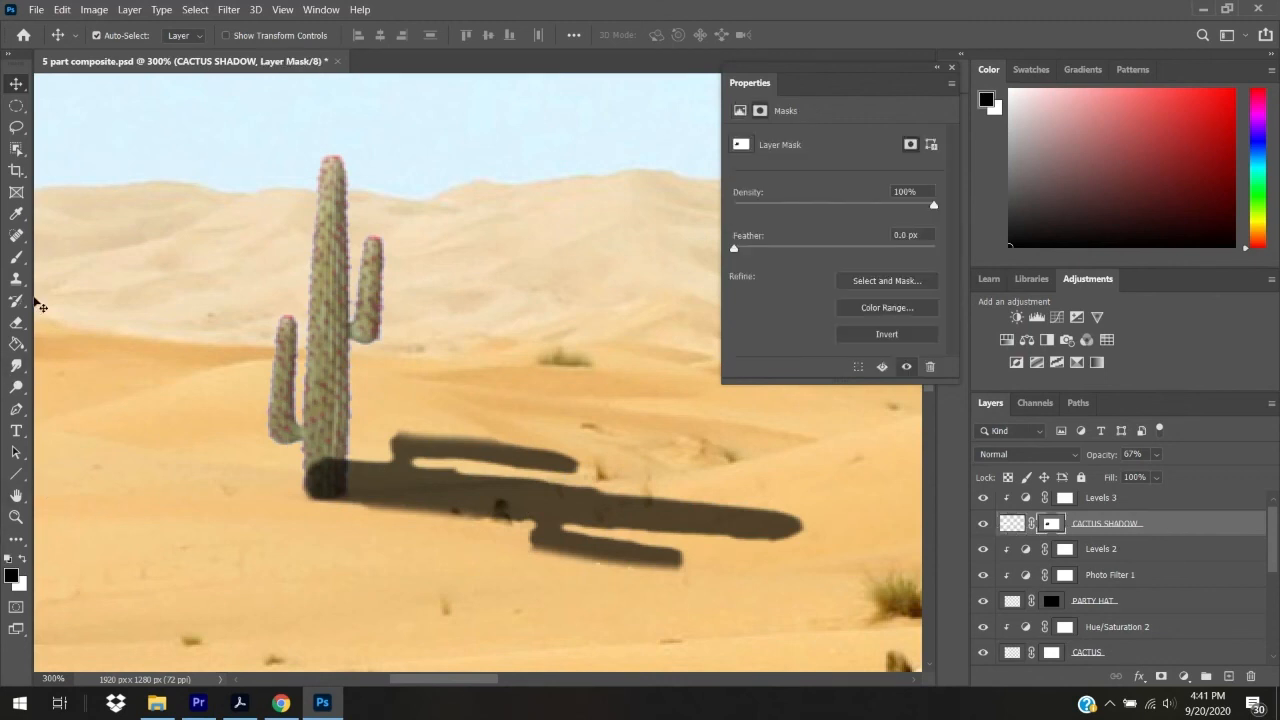
left_click(16, 258)
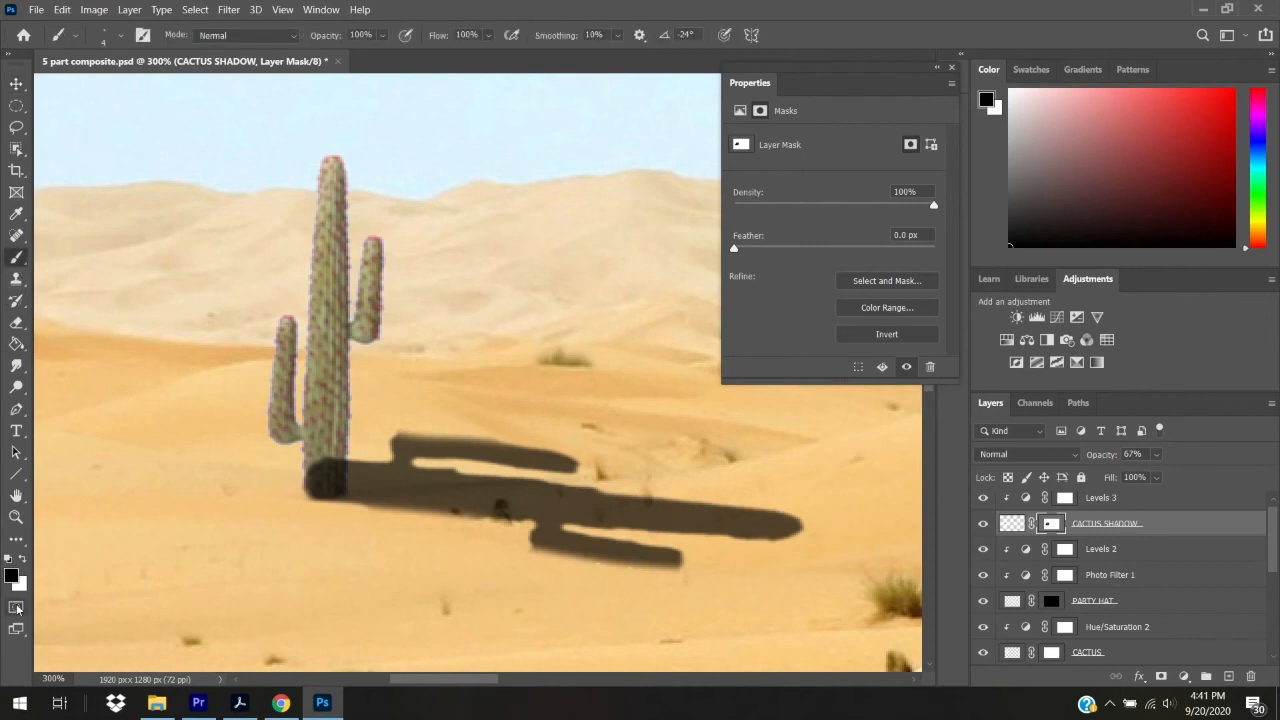
left_click(23, 560)
left_click_drag(332, 467, 325, 463)
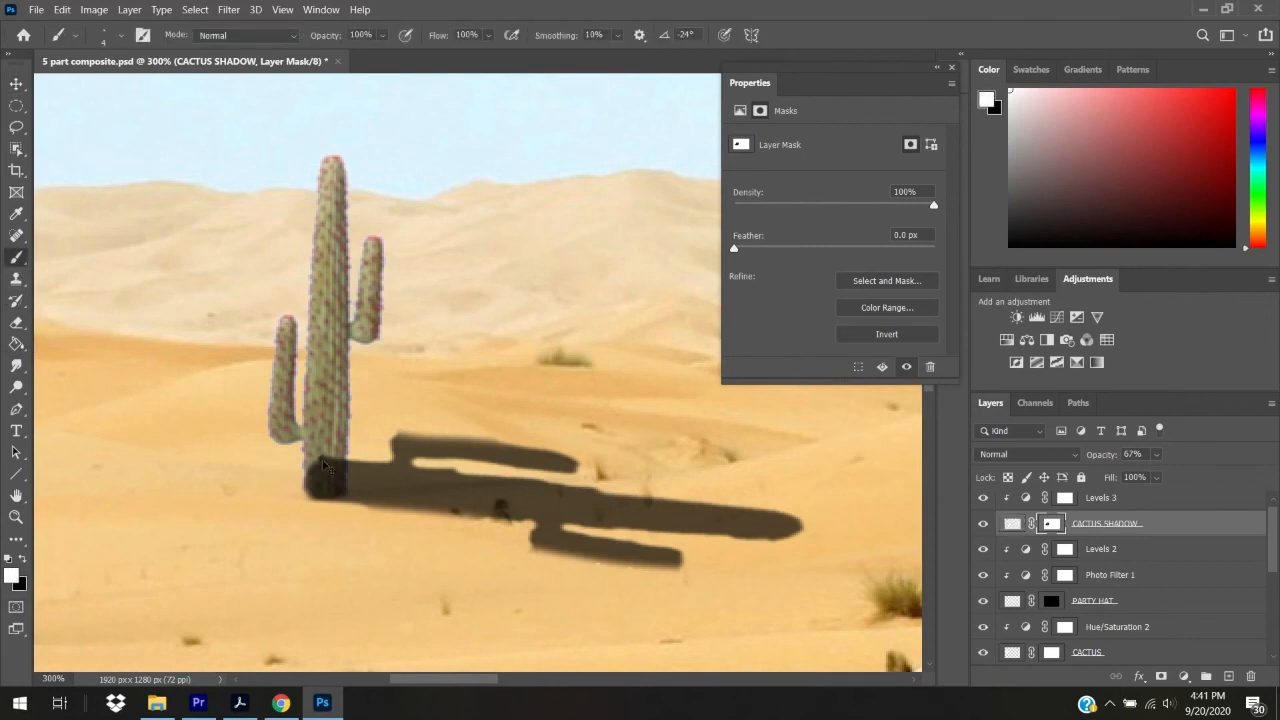
left_click(22, 560)
key("]")
key("]")
key("]")
key("]")
key("]")
key("]")
key("]")
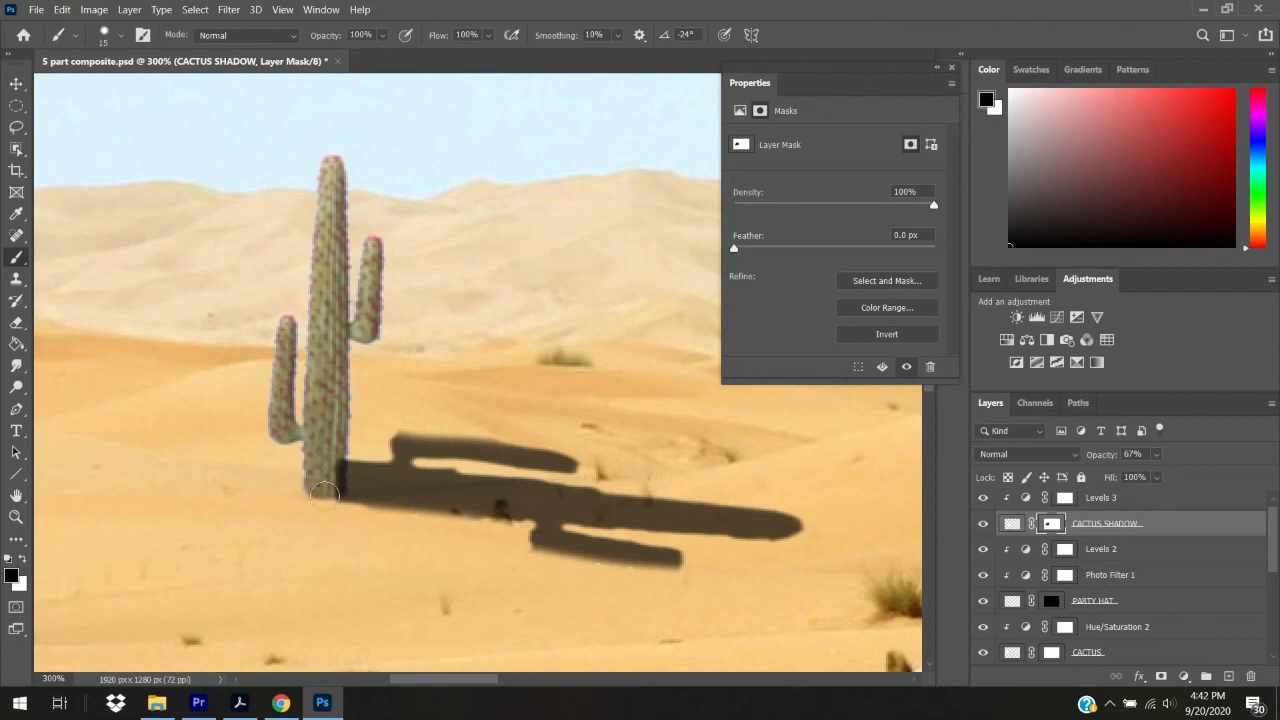
mouse_move(333, 473)
left_mouse_down()
mouse_move(317, 481)
mouse_move(333, 484)
left_mouse_up()
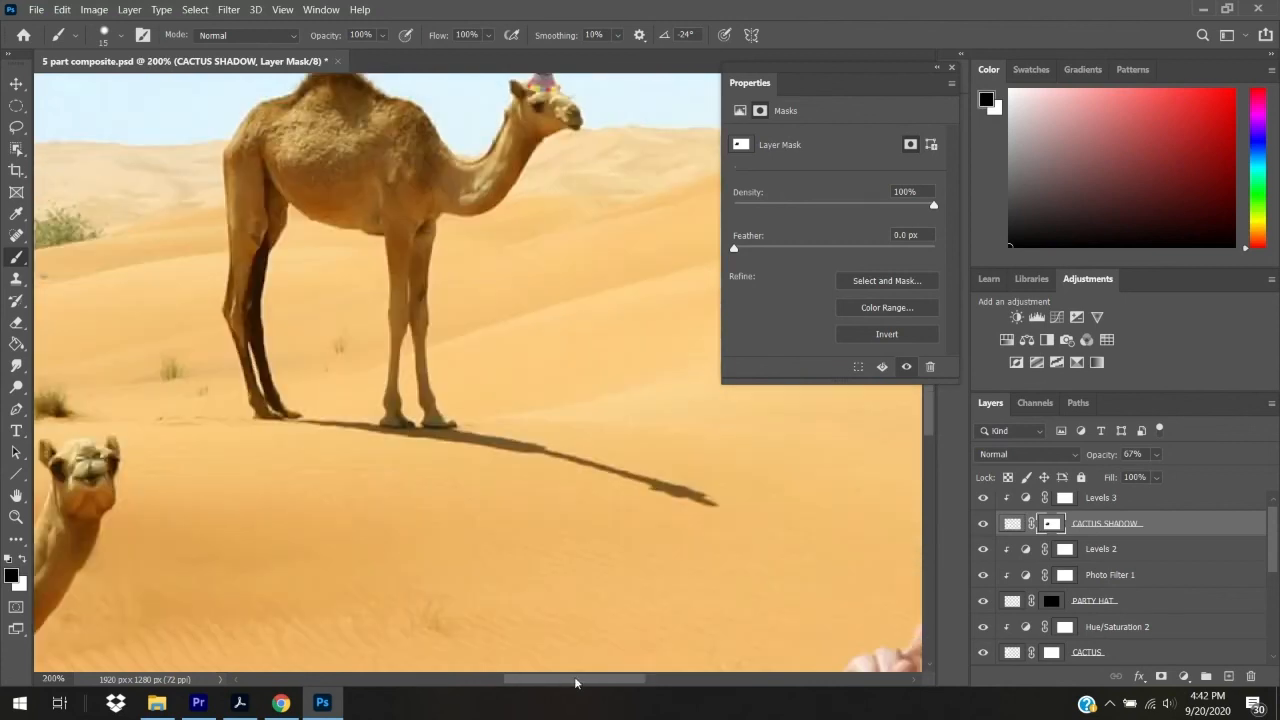
Start Puppet Warp on the CACTUS SHADOW layer and place pins at the shadow's tip, middle and base
left_click_drag(577, 683, 499, 685)
left_click_drag(508, 684, 481, 684)
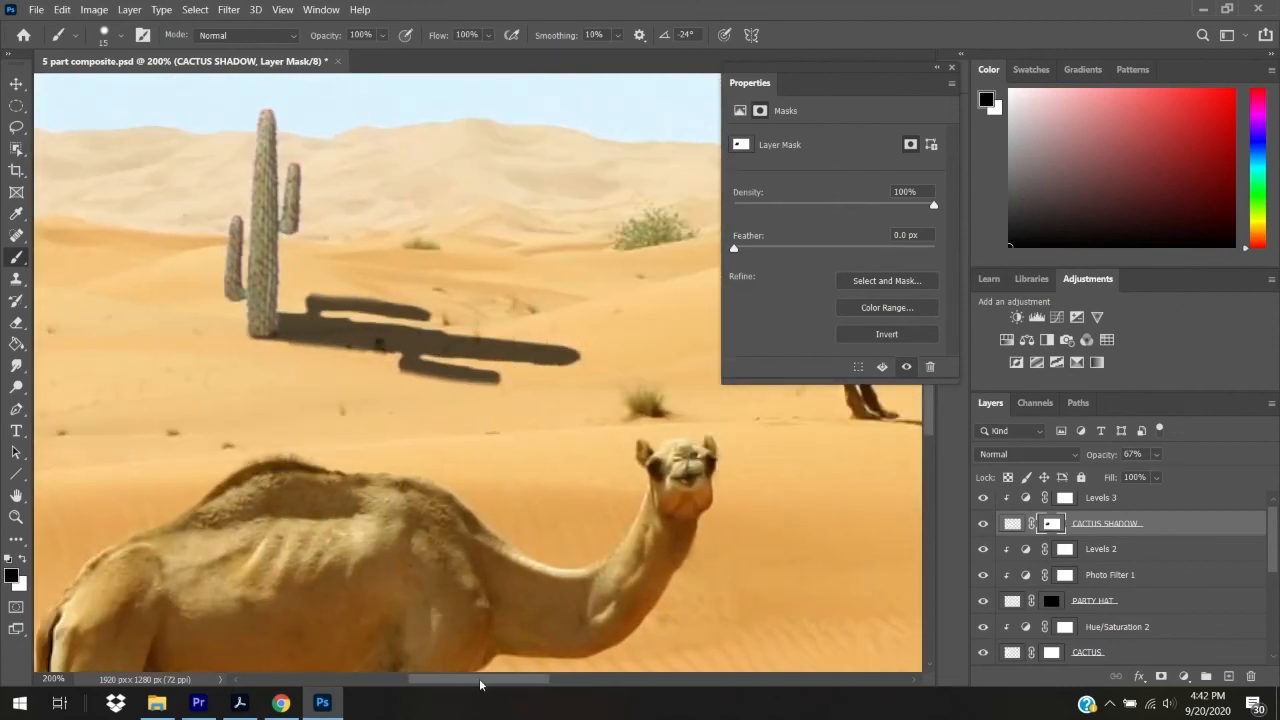
left_click(1143, 500)
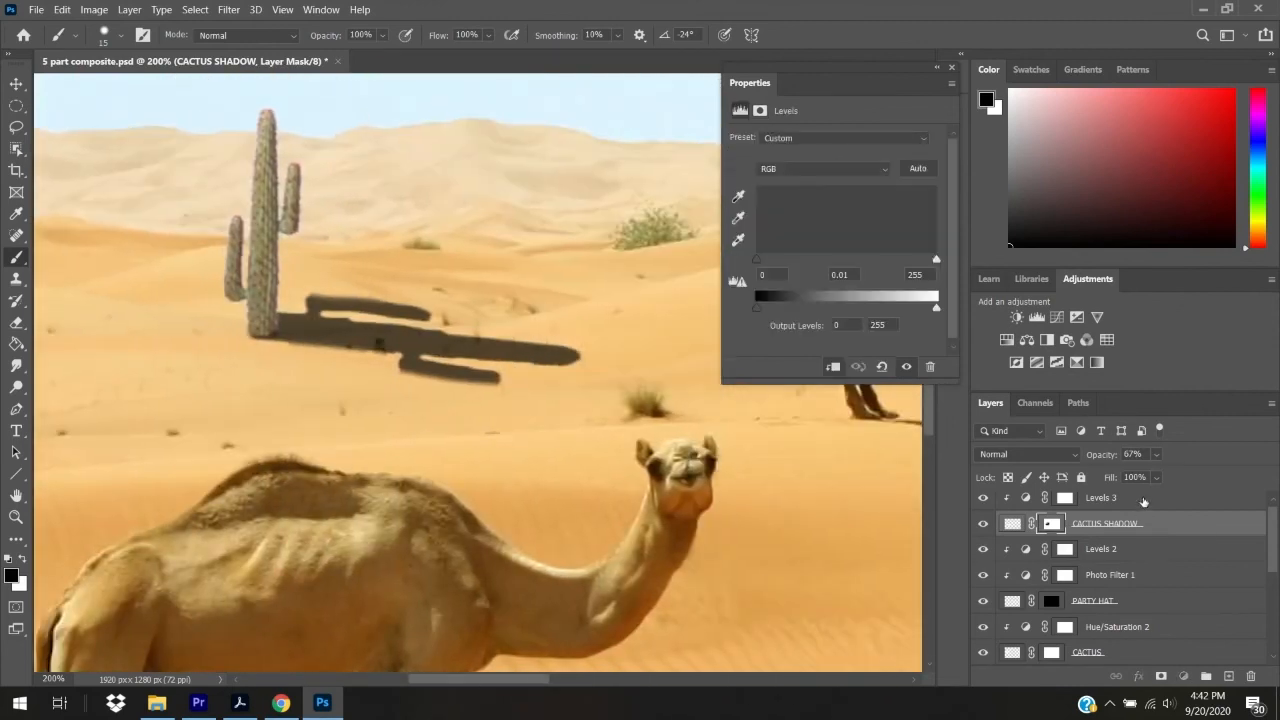
left_click(1191, 537)
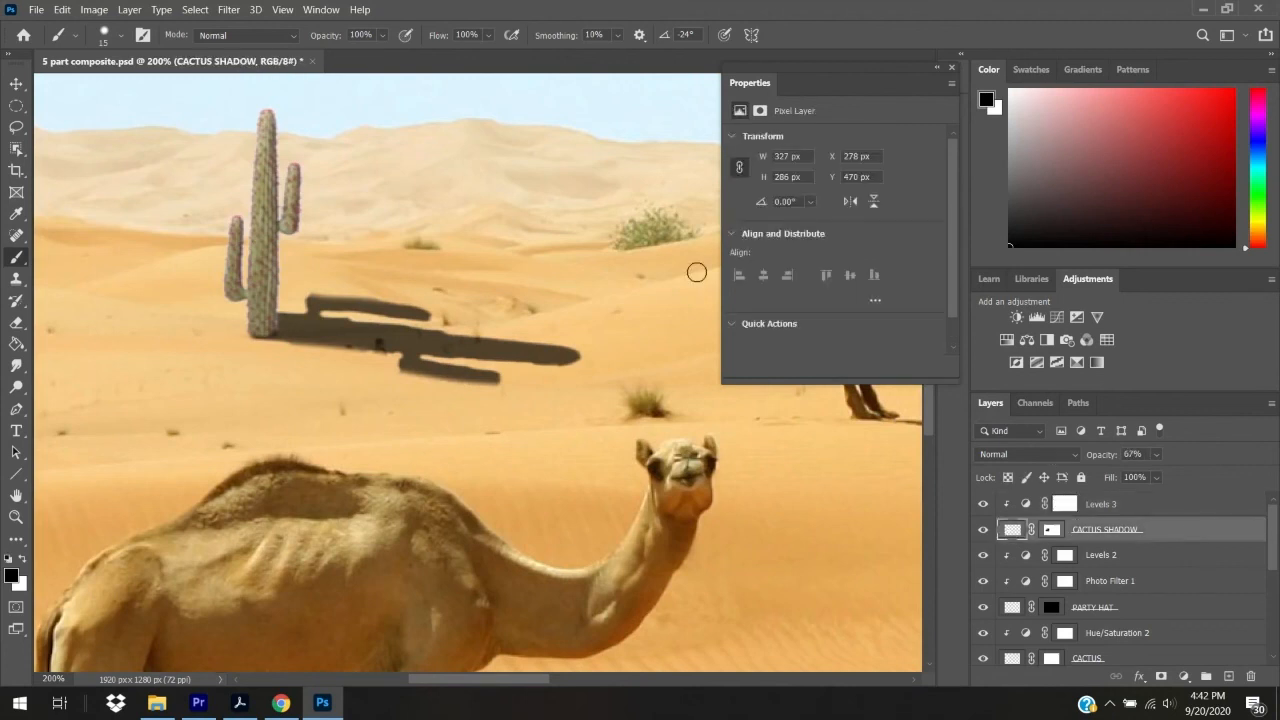
left_click(62, 9)
left_click(62, 9)
left_click(62, 9)
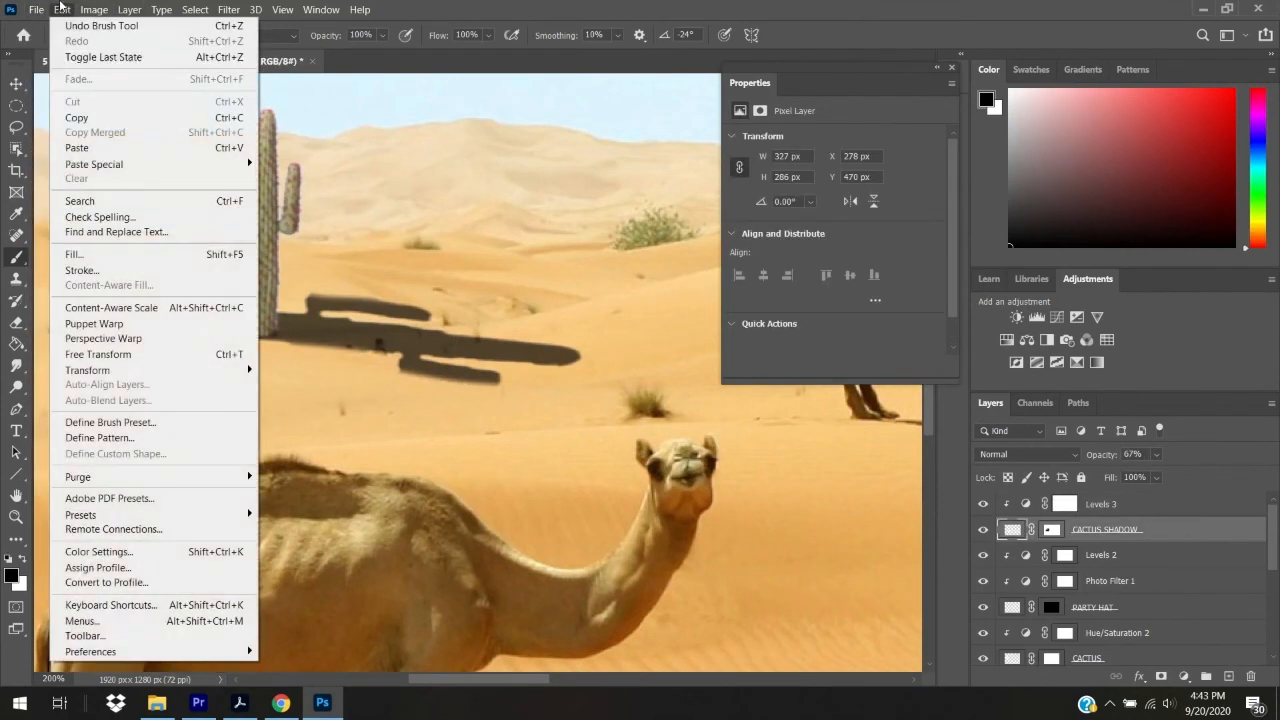
left_click(95, 323)
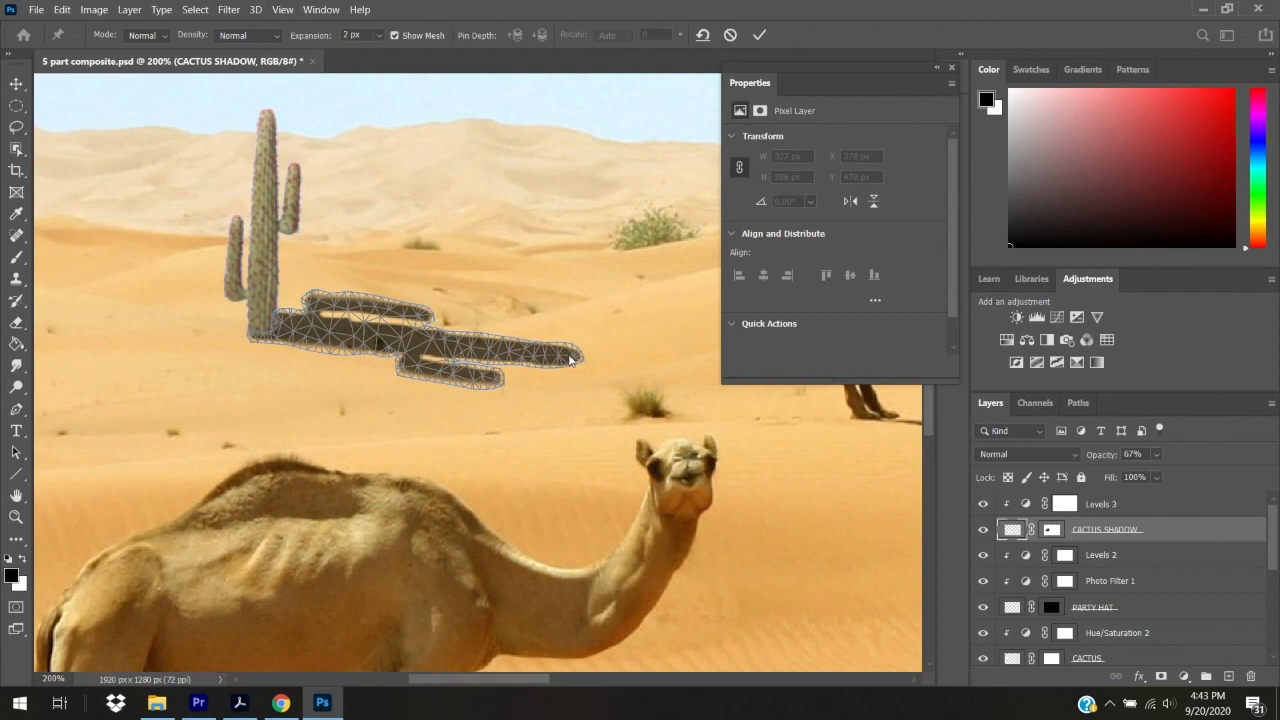
left_click(568, 356)
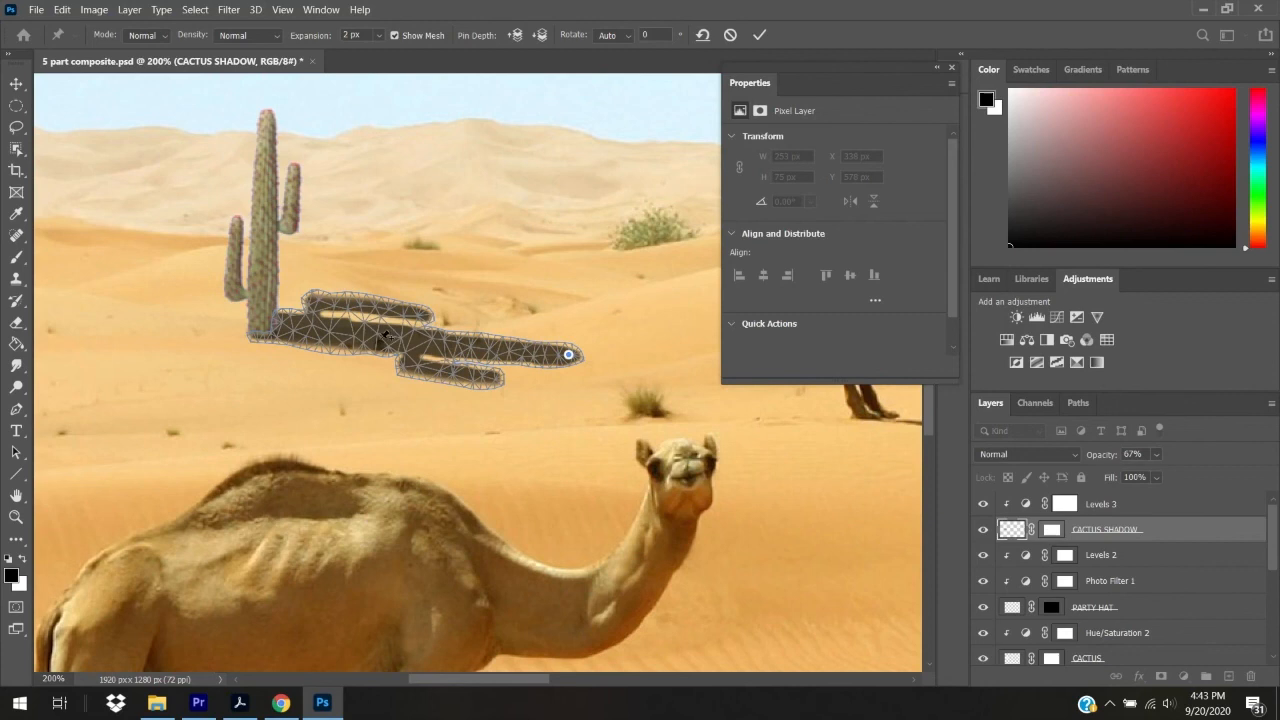
left_click(380, 341)
left_click(261, 337)
Bend the cactus shadow with its Puppet Warp pins, moving the middle slightly down and curving the tip upward along the dune
left_click_drag(380, 341, 380, 353)
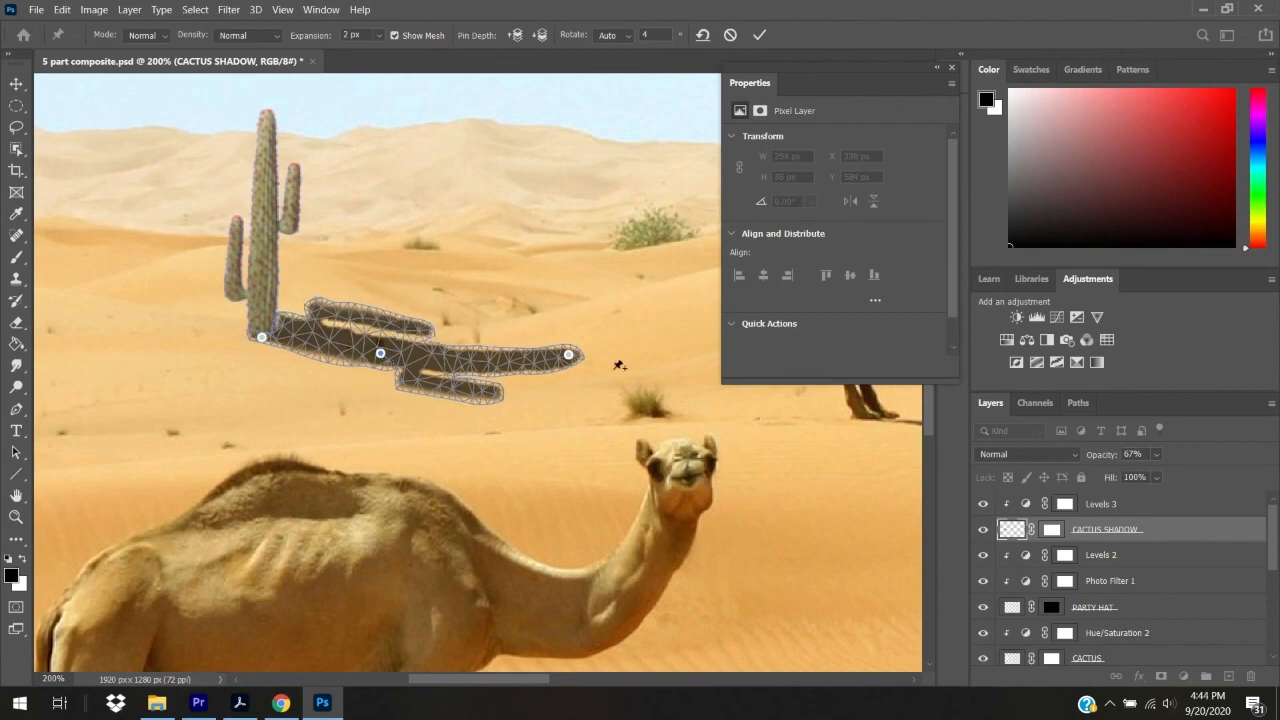
left_click_drag(381, 353, 382, 353)
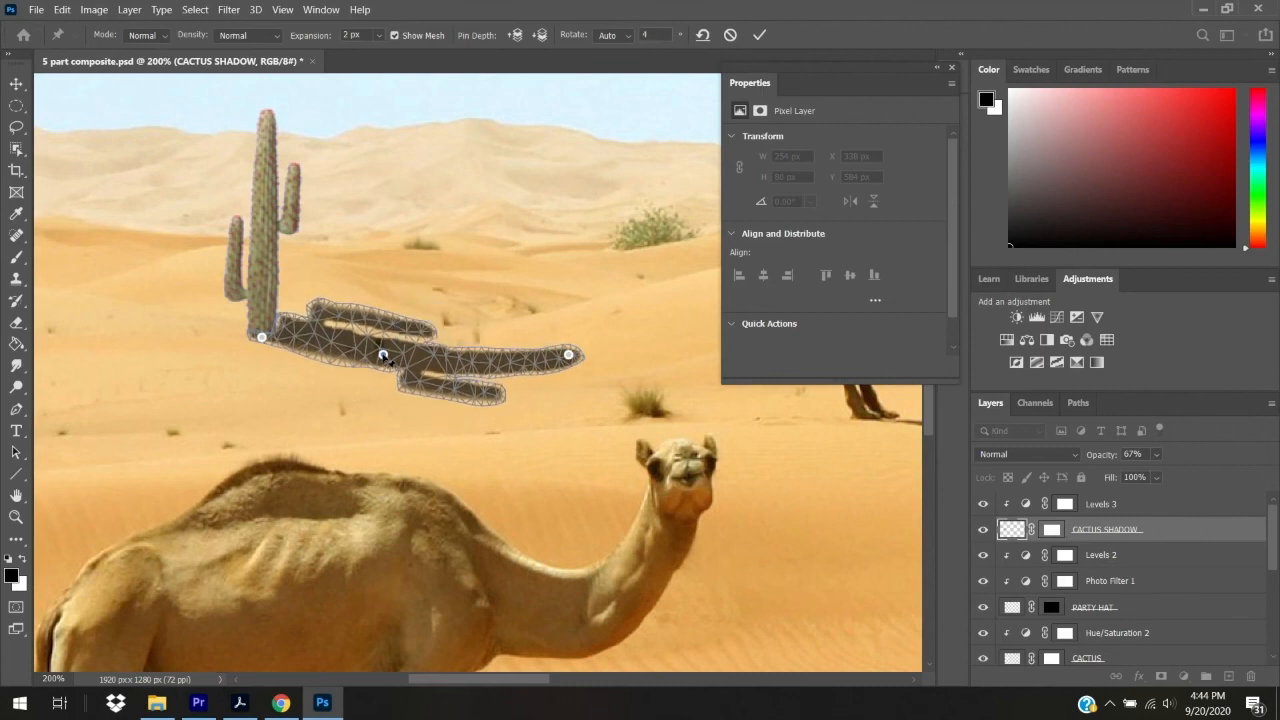
left_click_drag(569, 355, 574, 336)
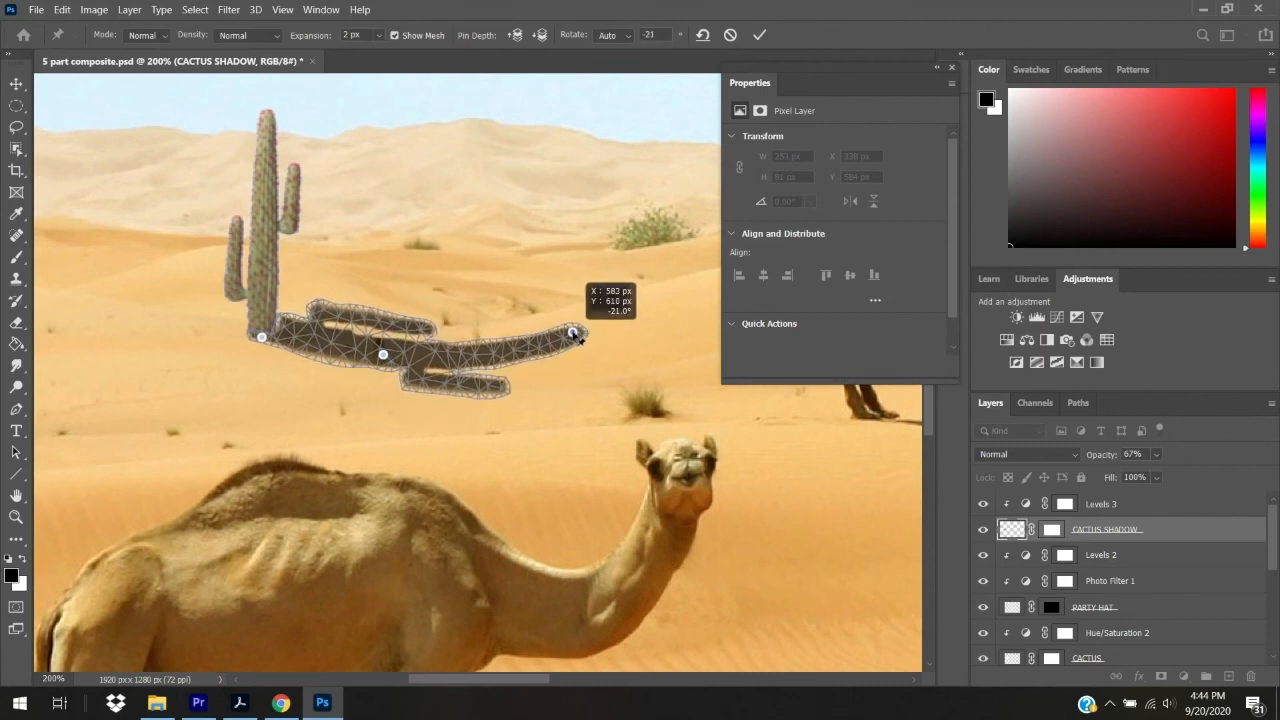
left_click_drag(576, 337, 574, 329)
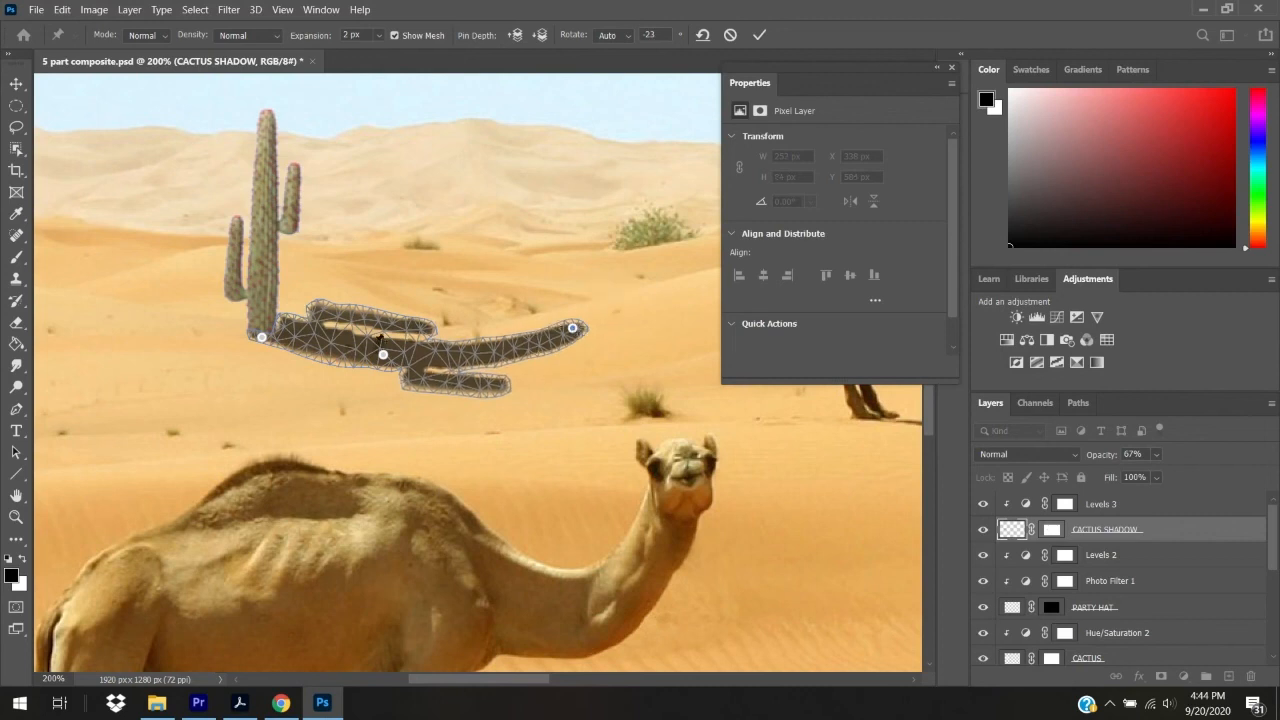
Add a pin at the end of the shadow's upper arm, pull the shadow's middle and arm down slightly, and apply the warp
left_click(422, 325)
left_click(383, 353)
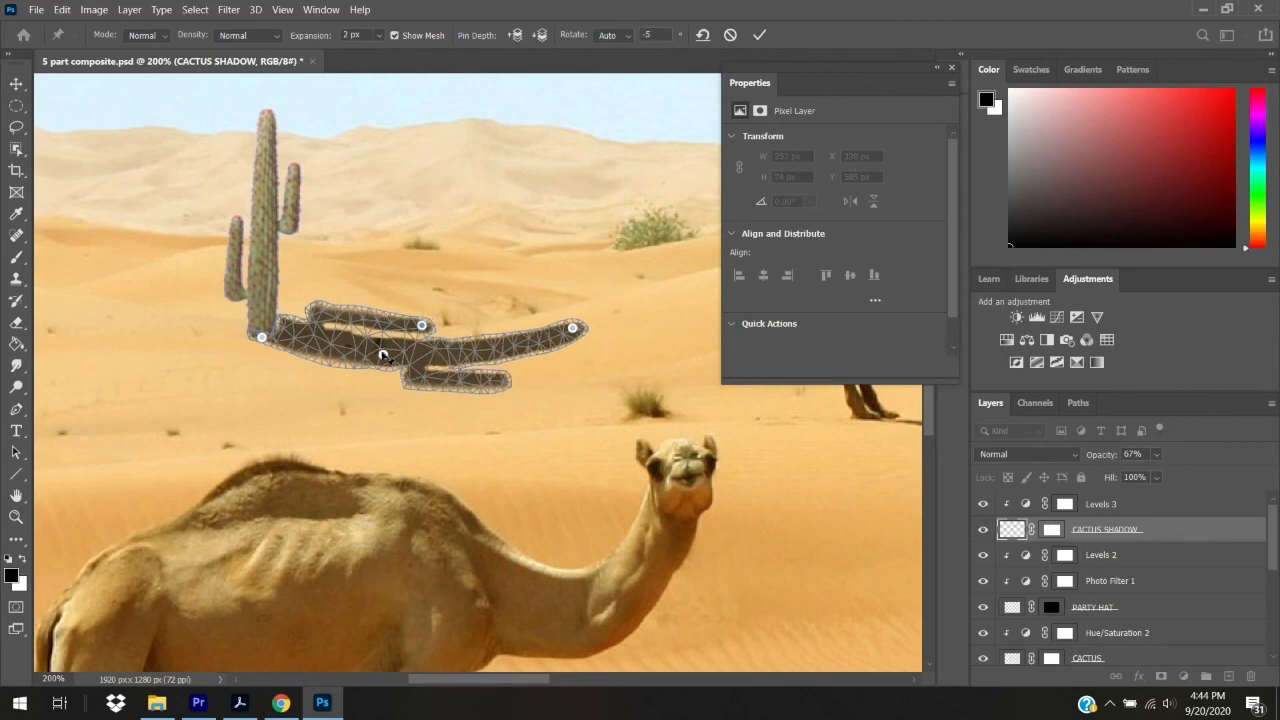
left_click_drag(383, 353, 381, 364)
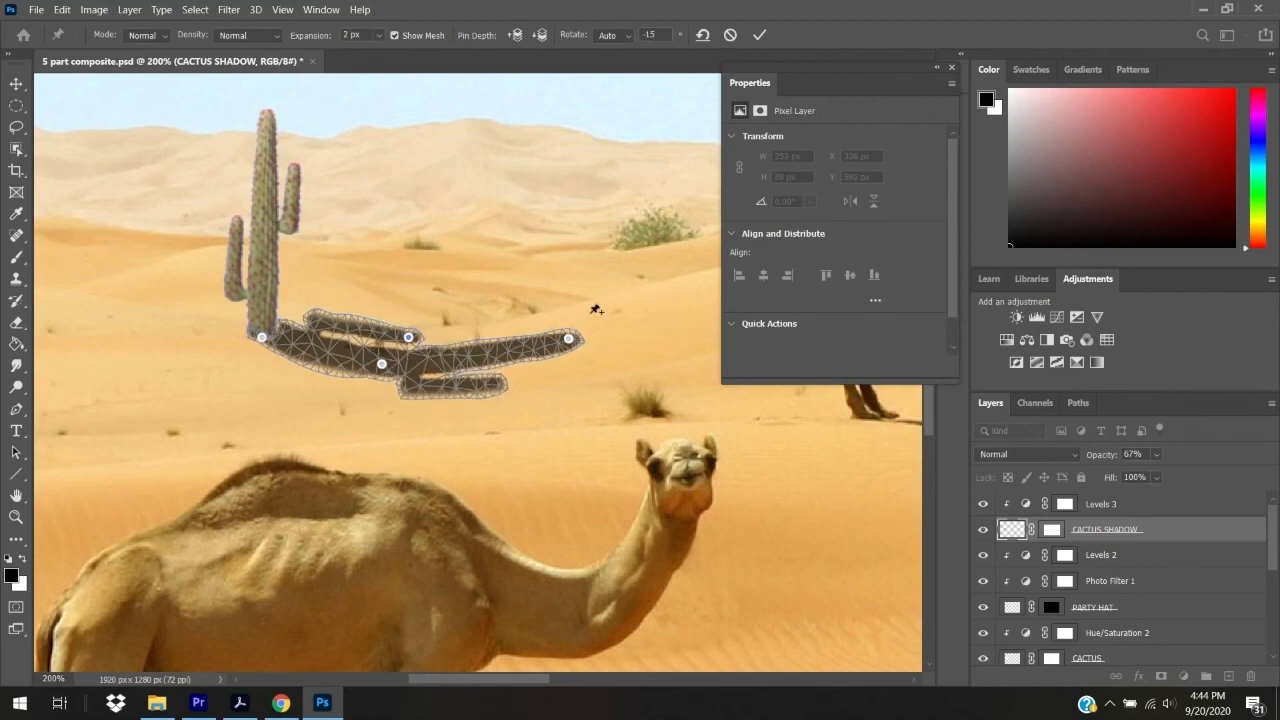
key("Return")
key("b")
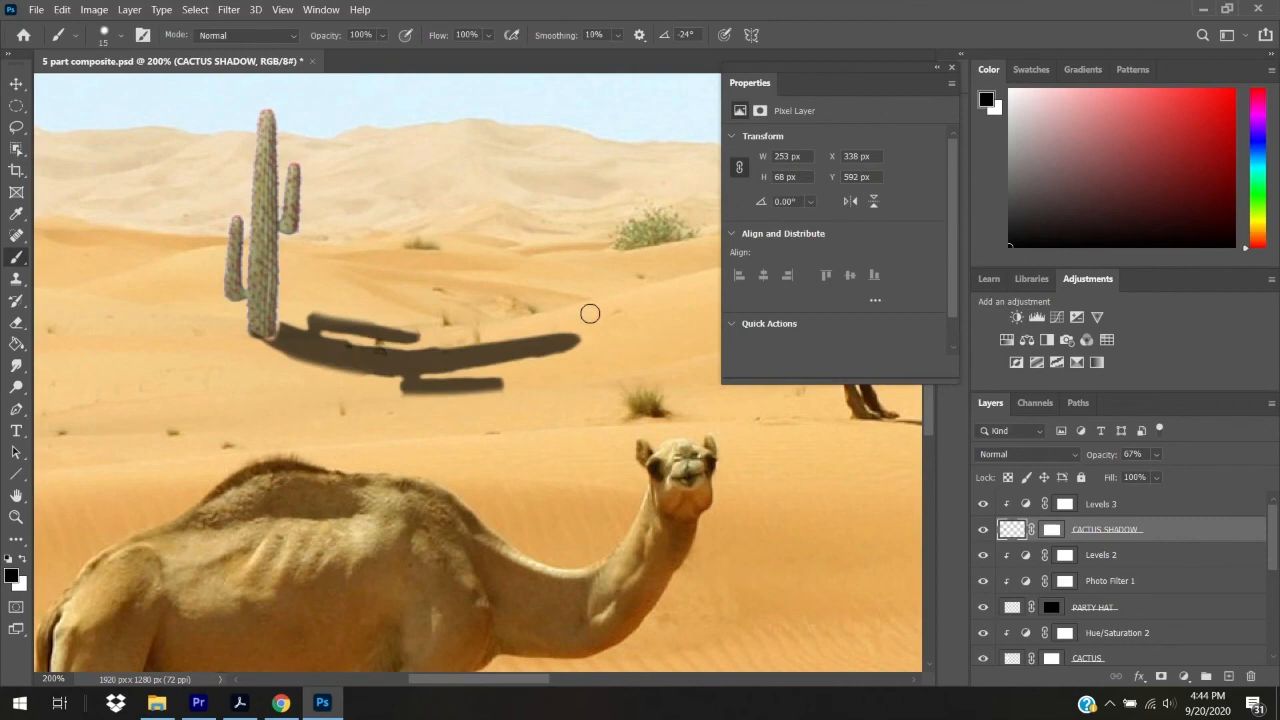
Reduce the CACTUS SHADOW layer's opacity to 64%
key("ctrl+minus")
key("ctrl+minus")
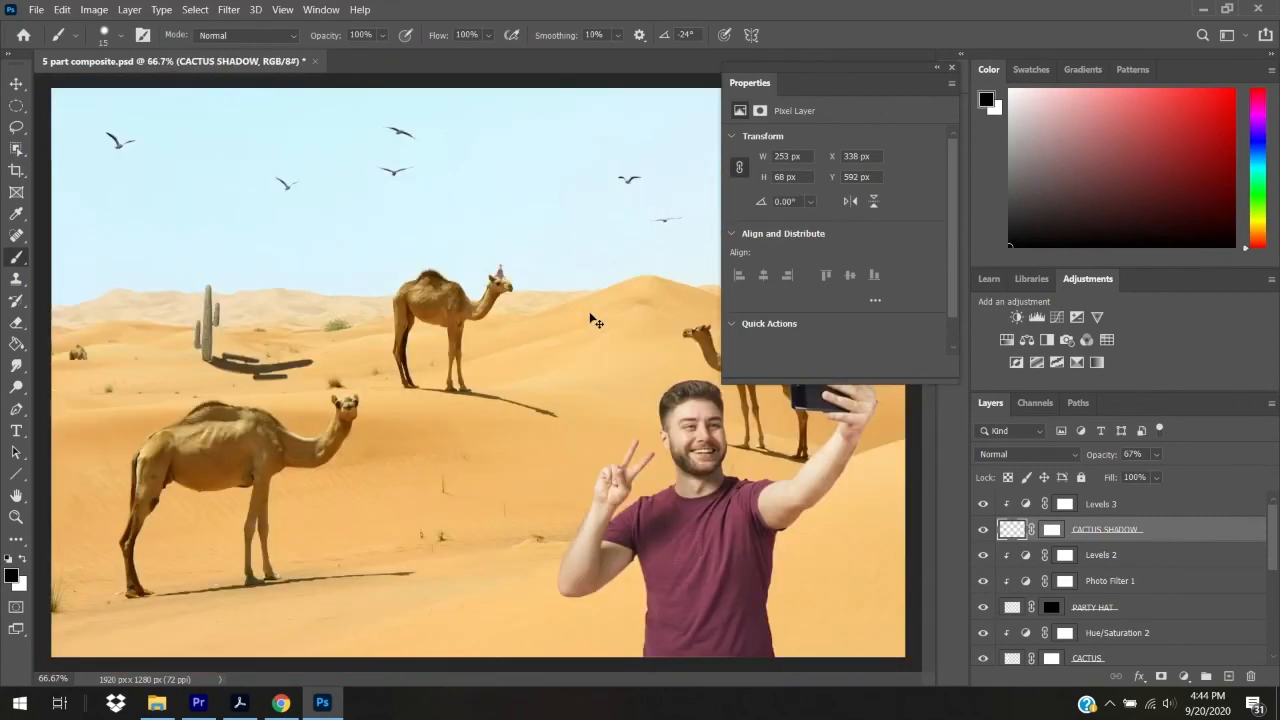
key("ctrl+plus")
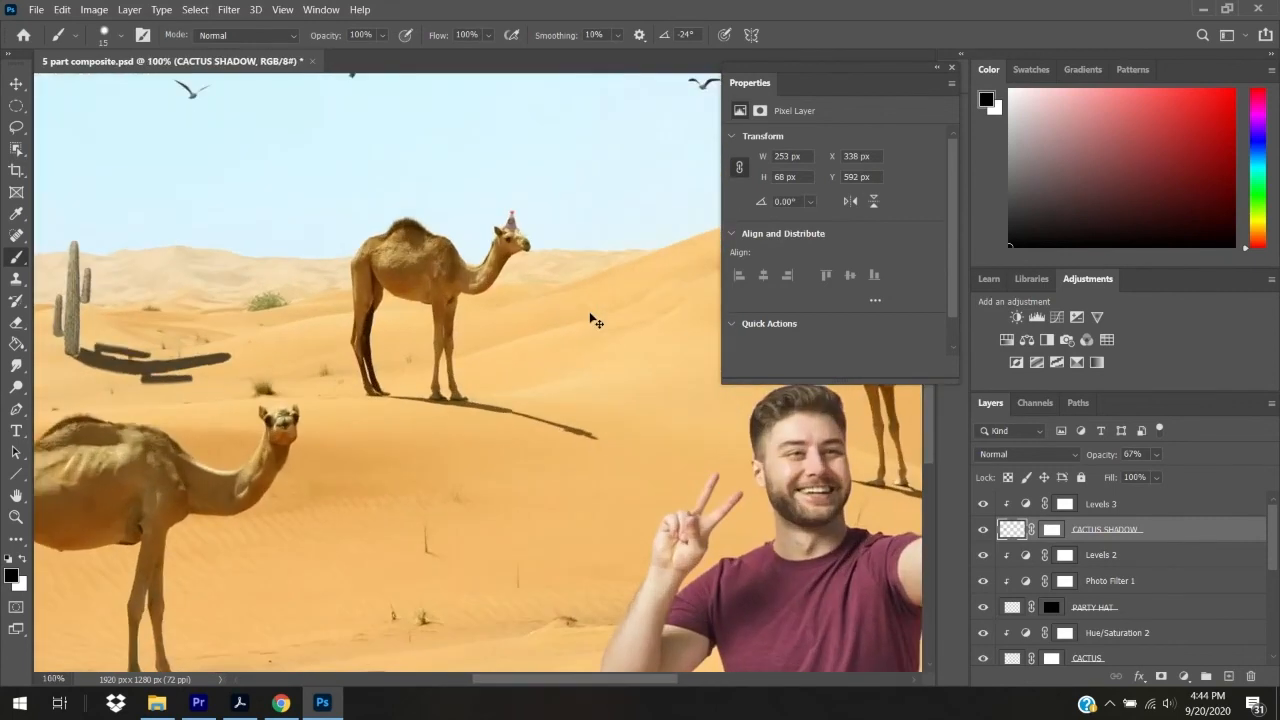
left_click(1156, 453)
mouse_move(1168, 476)
left_mouse_down()
mouse_move(1150, 476)
mouse_move(1167, 476)
left_mouse_up()
left_click_drag(631, 683, 576, 684)
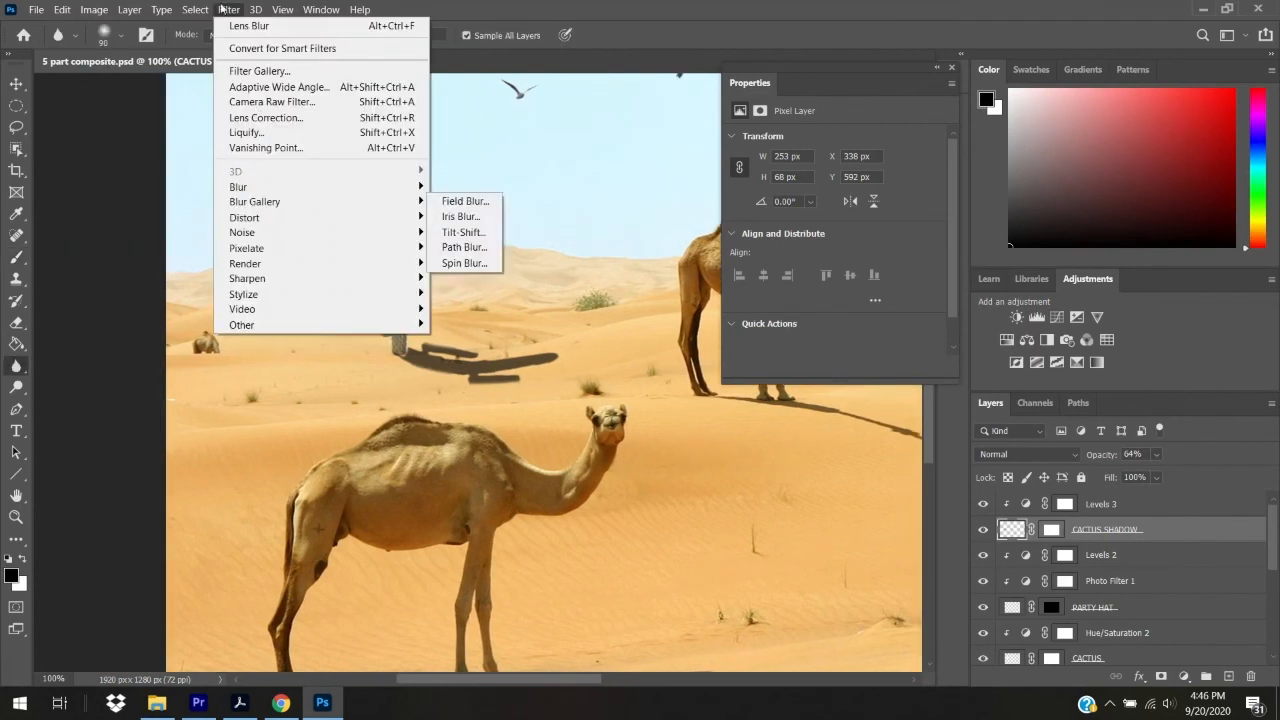
Soften the CACTUS SHADOW layer with a Gaussian Blur of about 2.5 pixels radius
left_click(222, 10)
left_click(220, 8)
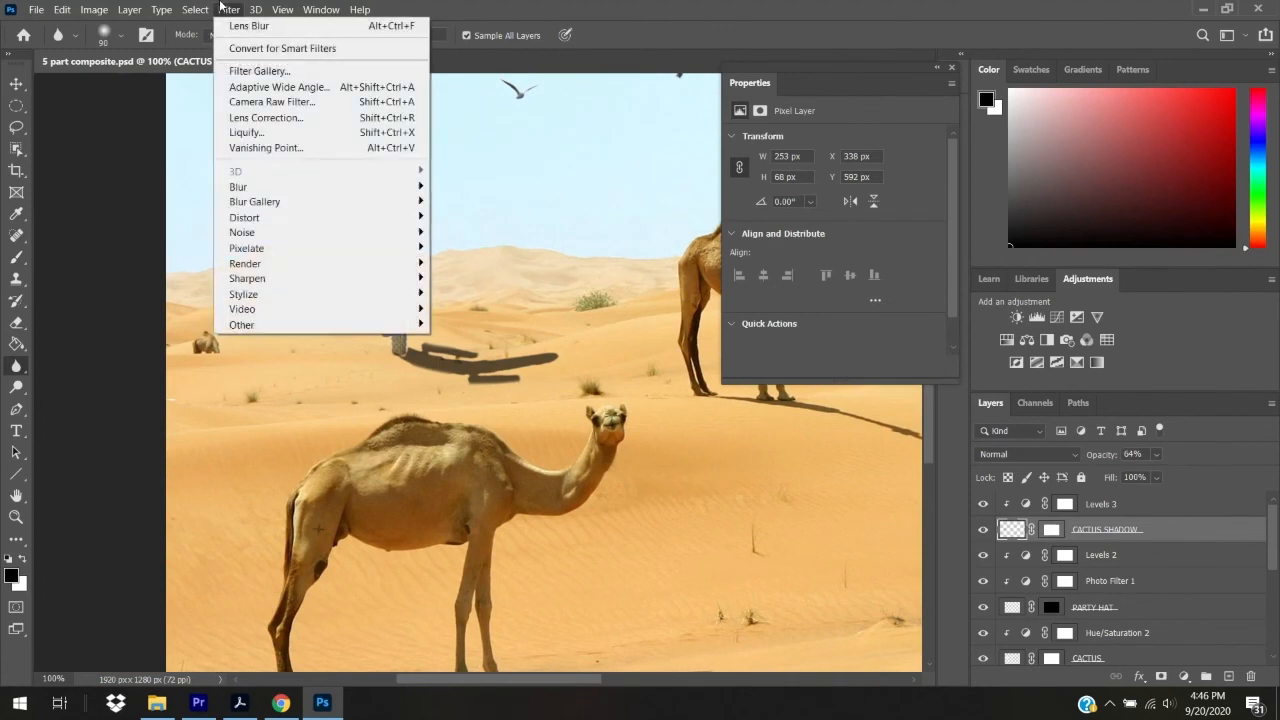
mouse_move(278, 188)
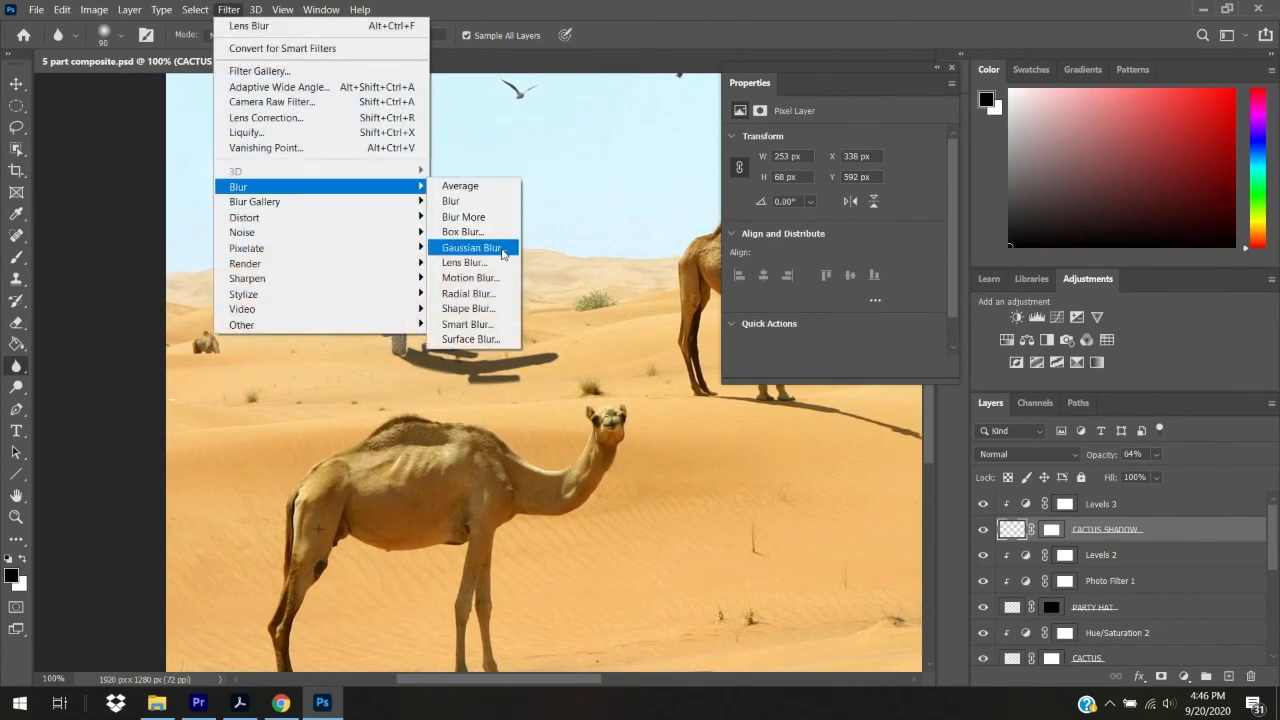
left_click(503, 248)
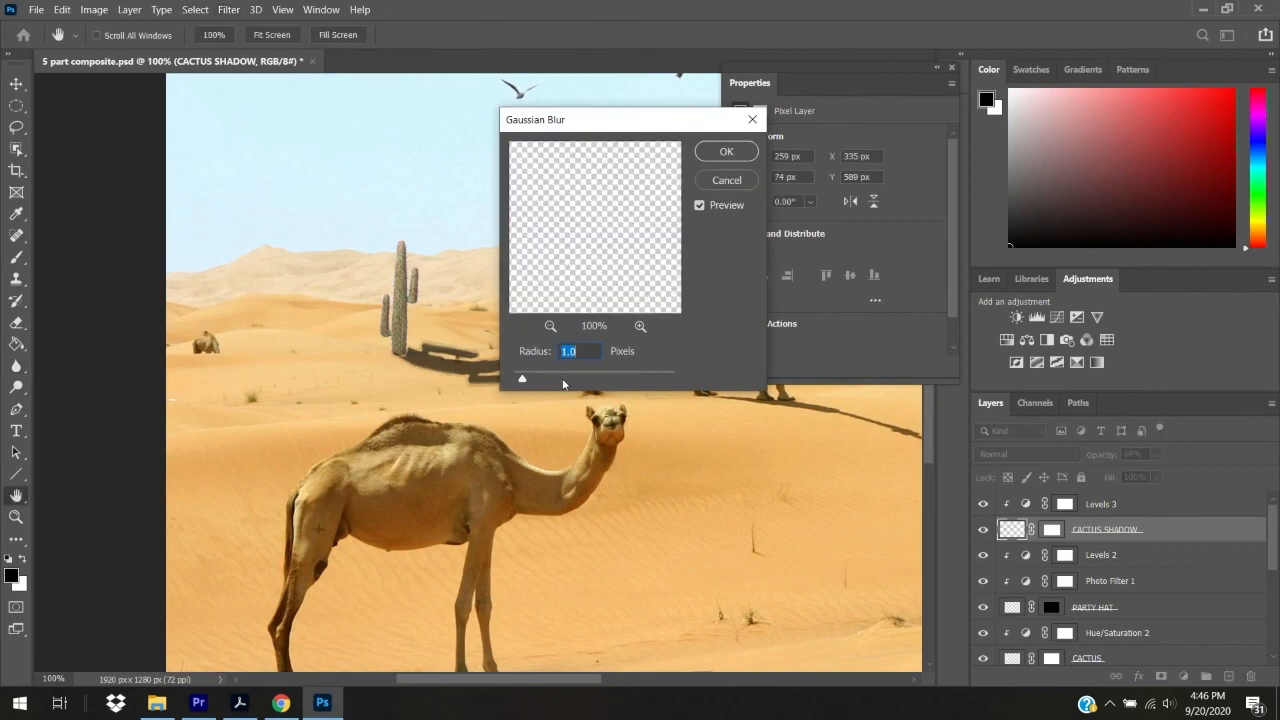
left_click_drag(522, 376, 536, 376)
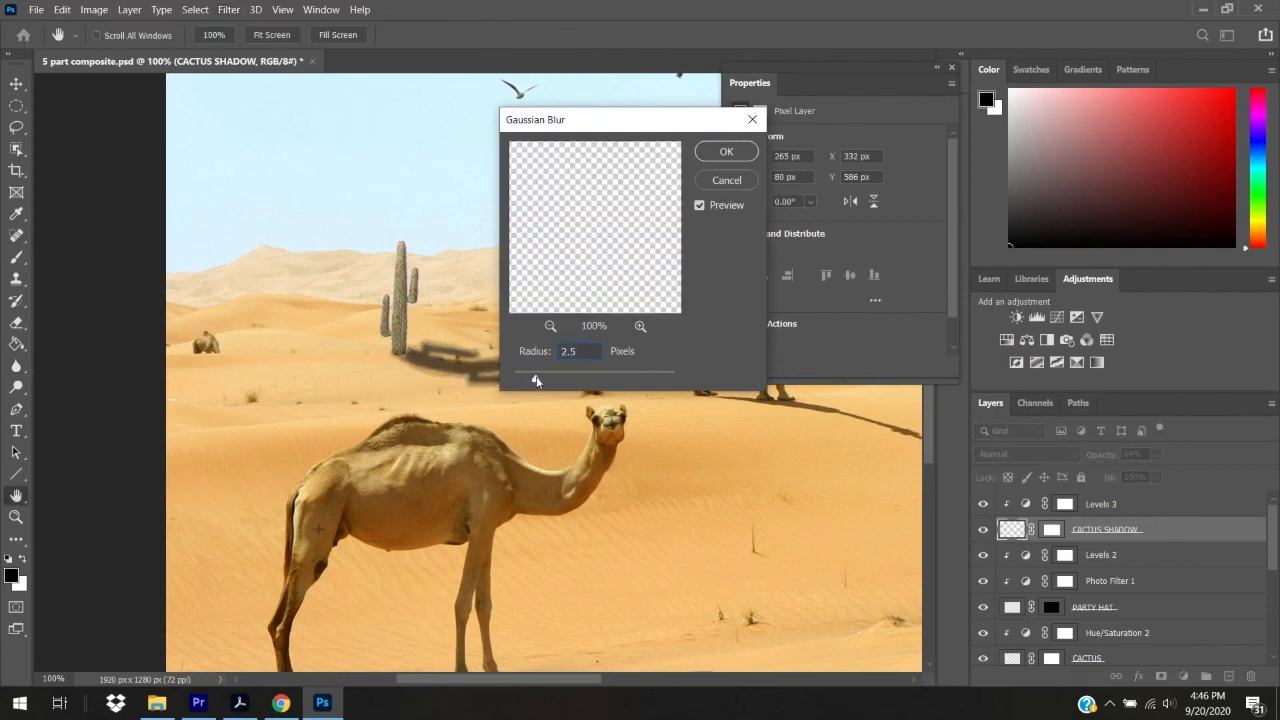
left_click_drag(586, 133, 637, 402)
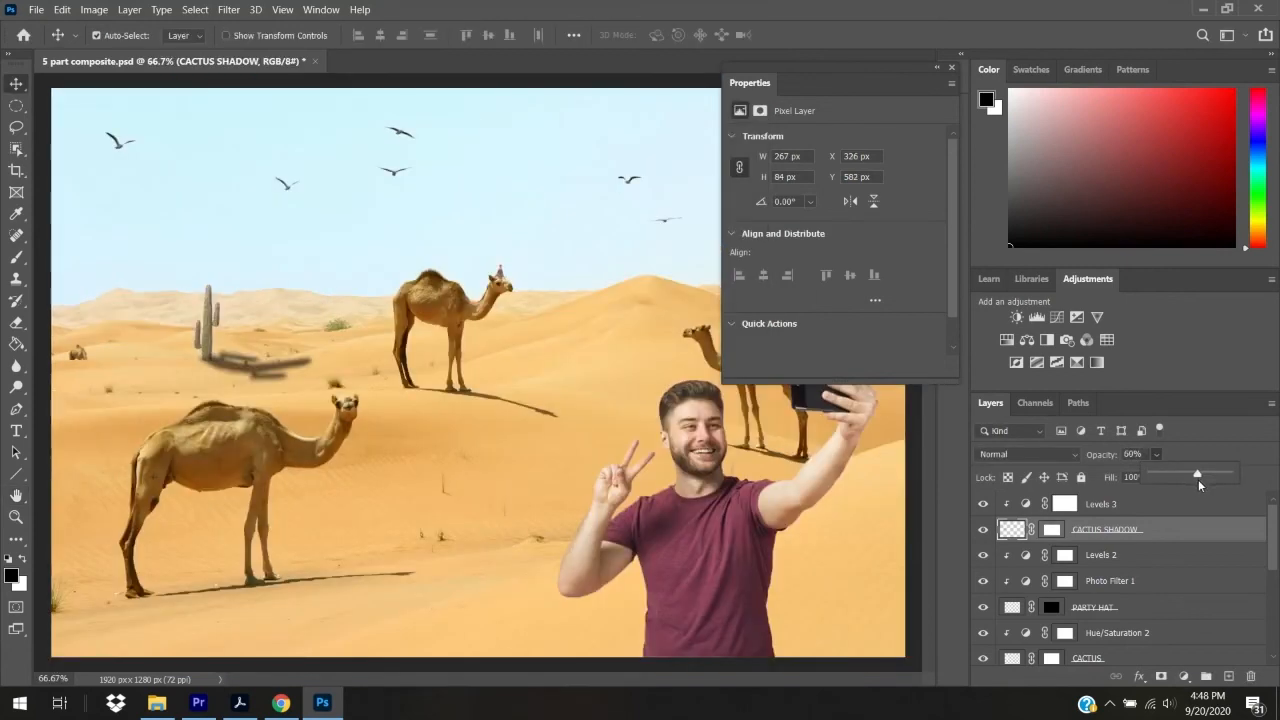
Lower the CACTUS SHADOW layer's opacity to 12% and toggle its visibility off and on to compare the result
left_click_drag(1198, 478, 1195, 478)
left_click_drag(1193, 479, 1160, 478)
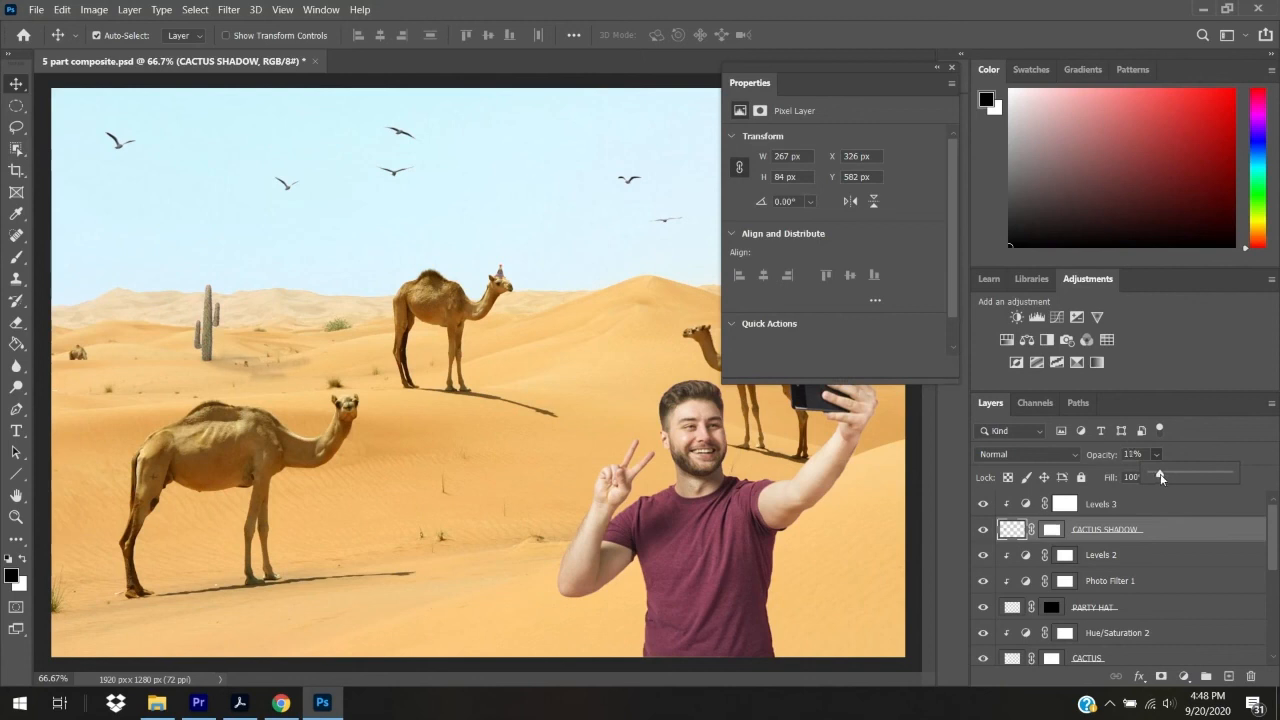
left_click_drag(1161, 478, 1162, 478)
left_click(983, 530)
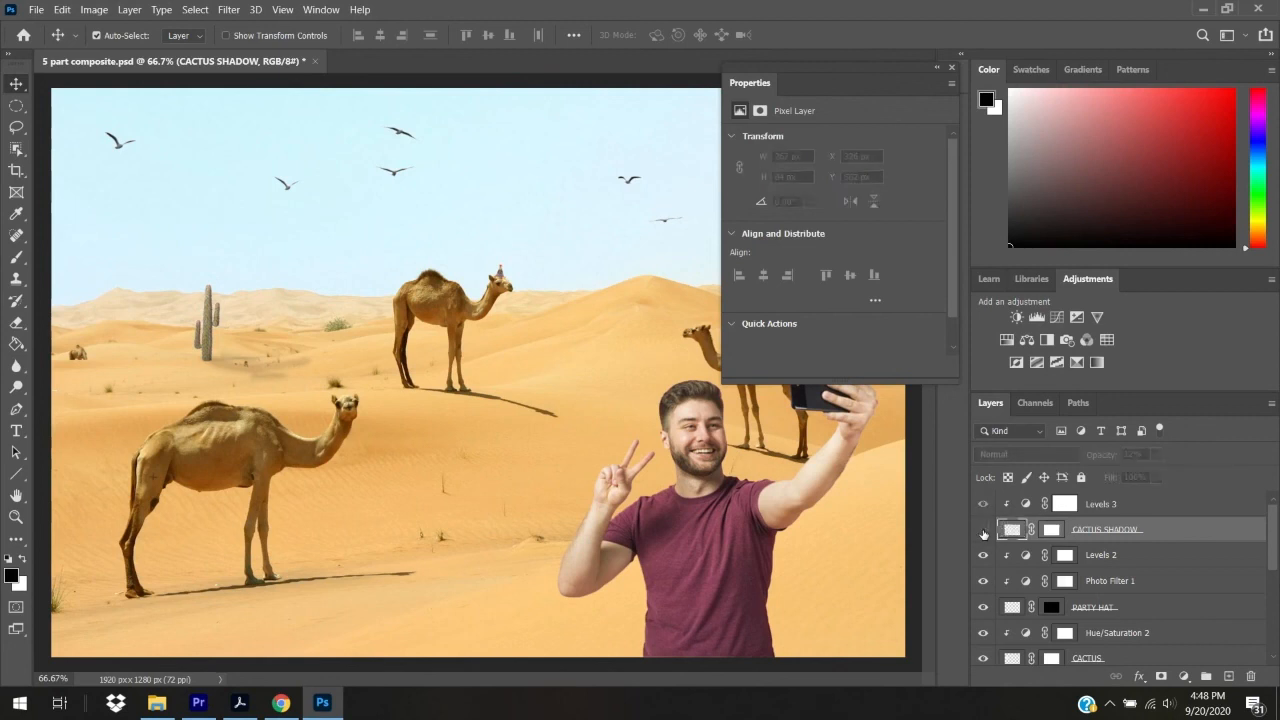
left_click(983, 531)
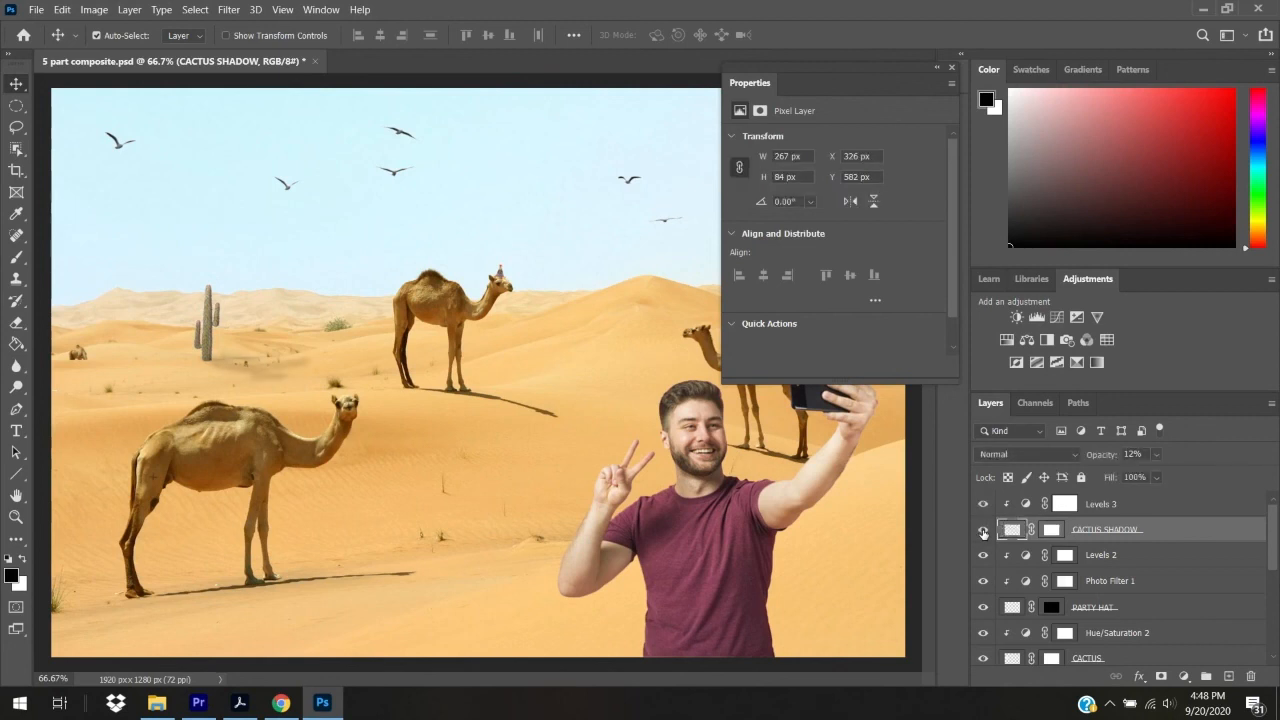